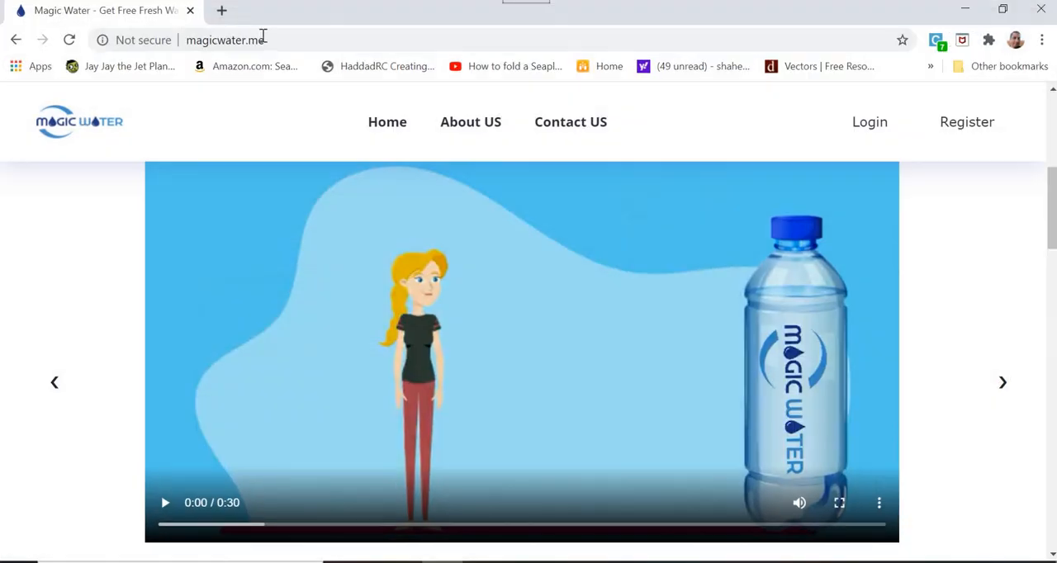
# - Go to the website blender.com in the browser
pyautogui.click(300, 47)
pyautogui.write('blender.co')
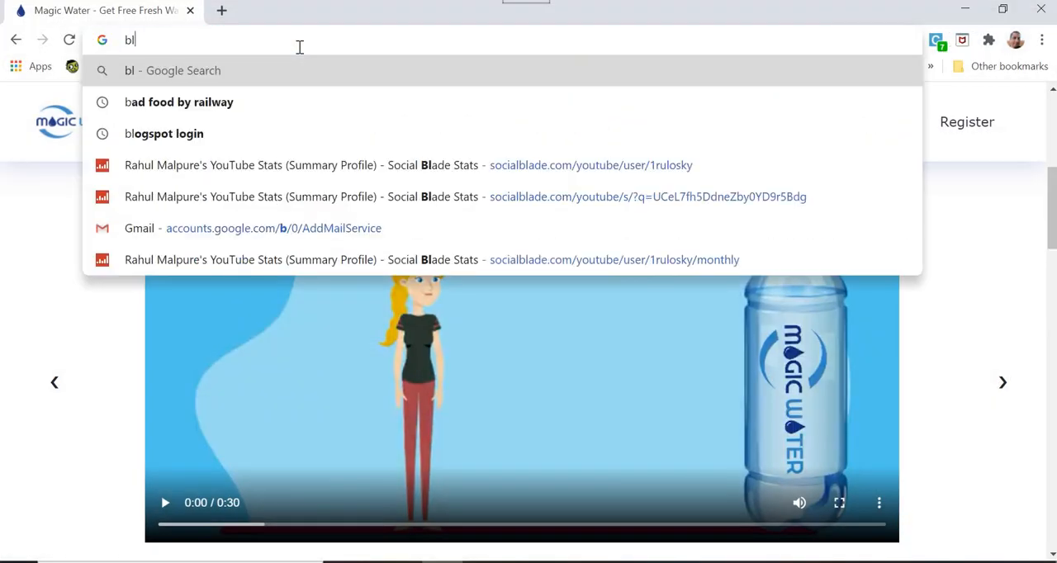
pyautogui.write('m')
pyautogui.press('Return')
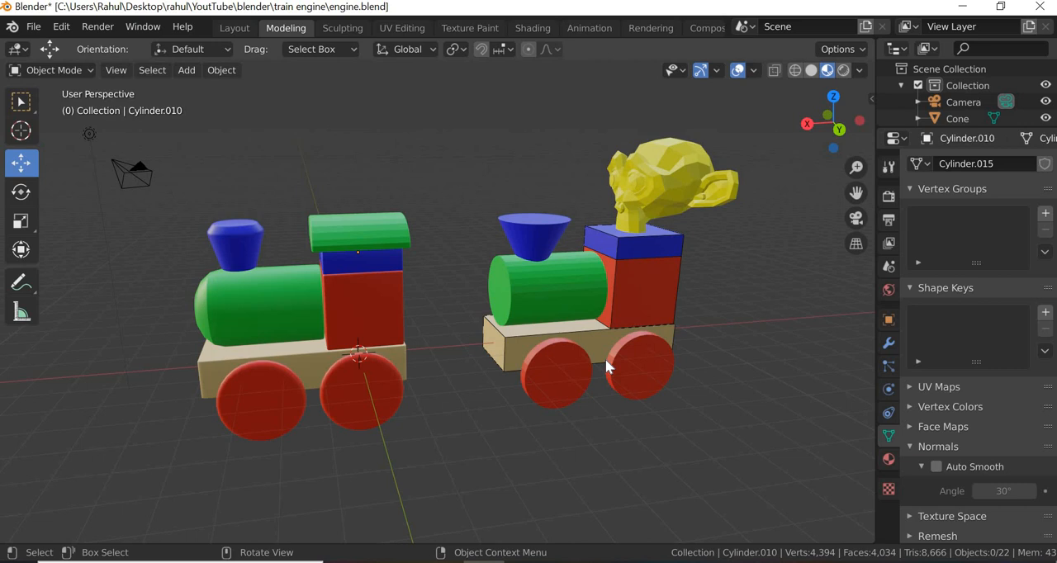
# - Examine the zoomed-in photo engine reference.jpg beside the two toy engines in Blender, and put the photo away
pyautogui.click(577, 262)
pyautogui.click(620, 319)
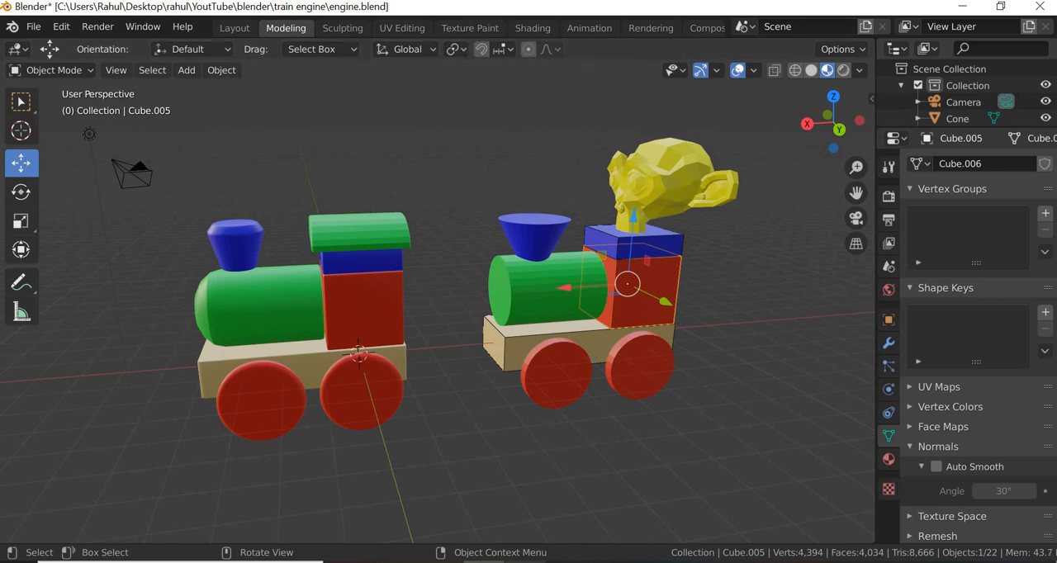
pyautogui.click(525, 562)
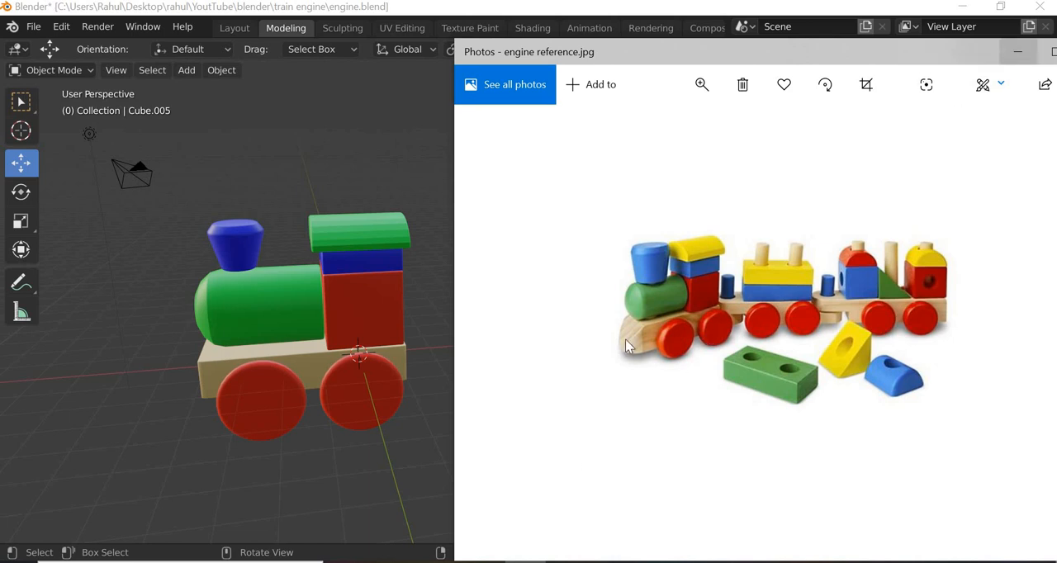
pyautogui.click(701, 90)
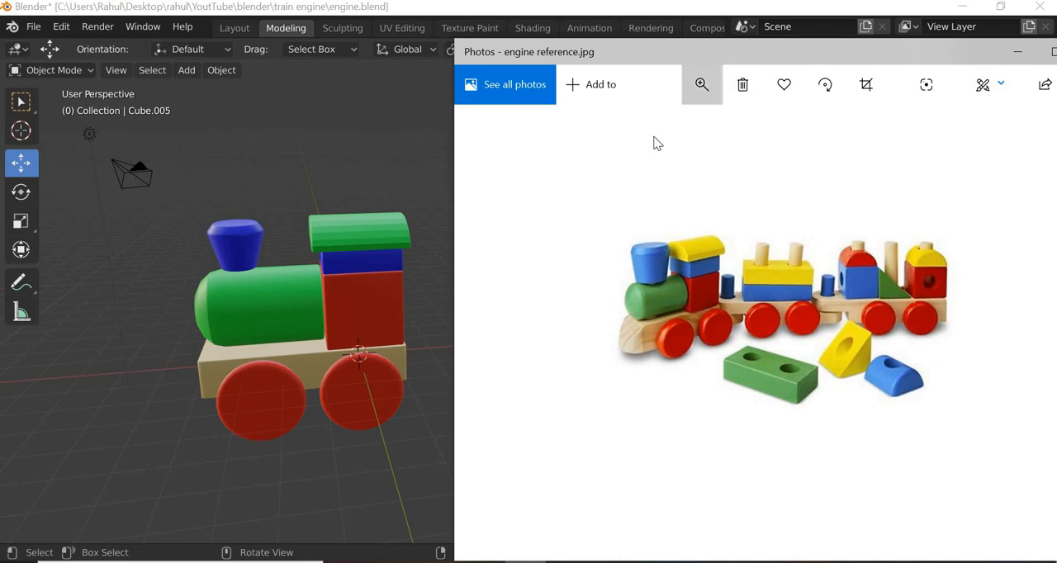
pyautogui.scroll(3, 702, 146)
pyautogui.scroll(3, 715, 147)
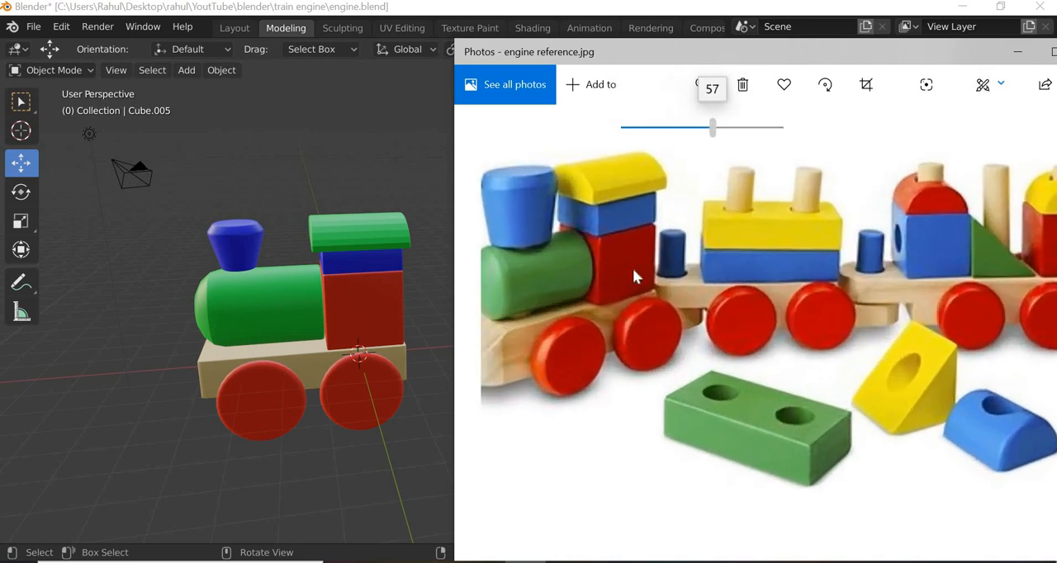
pyautogui.moveTo(777, 379); pyautogui.dragTo(331, 379)
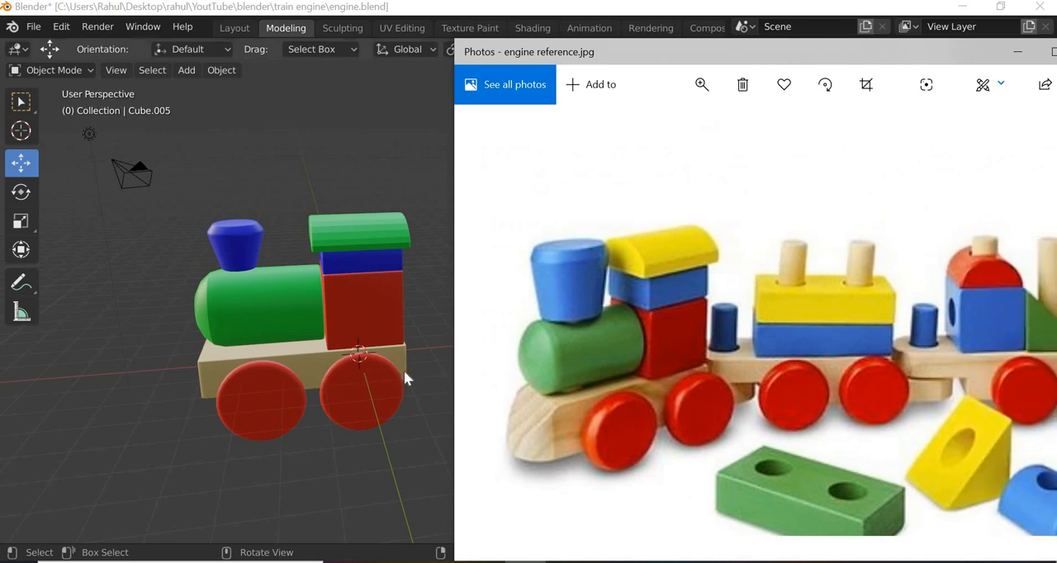
pyautogui.moveTo(298, 369); pyautogui.dragTo(38, 403, button='middle')
pyautogui.hotkey('alt', 'Tab')
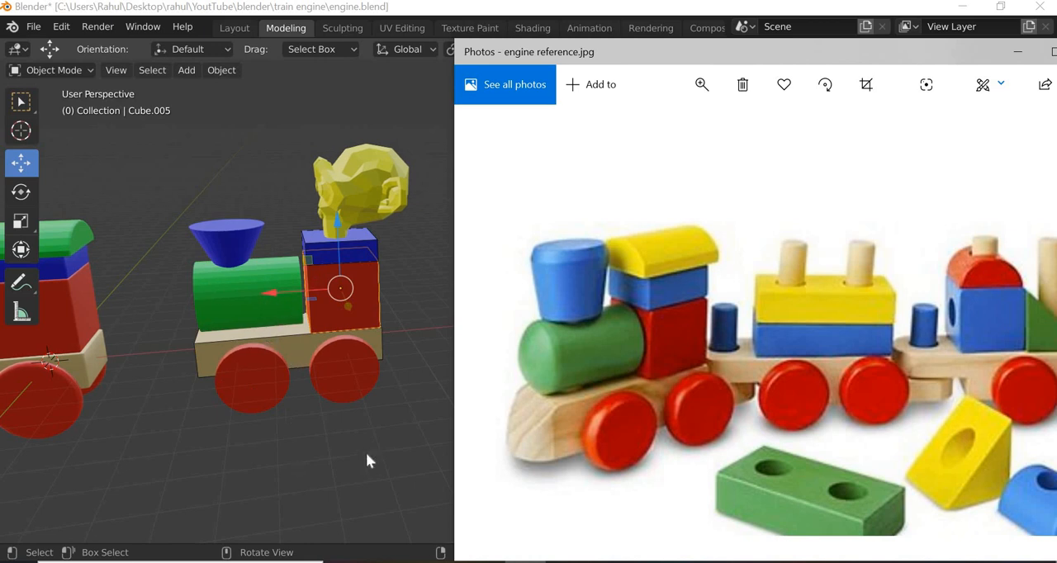
pyautogui.click(1018, 51)
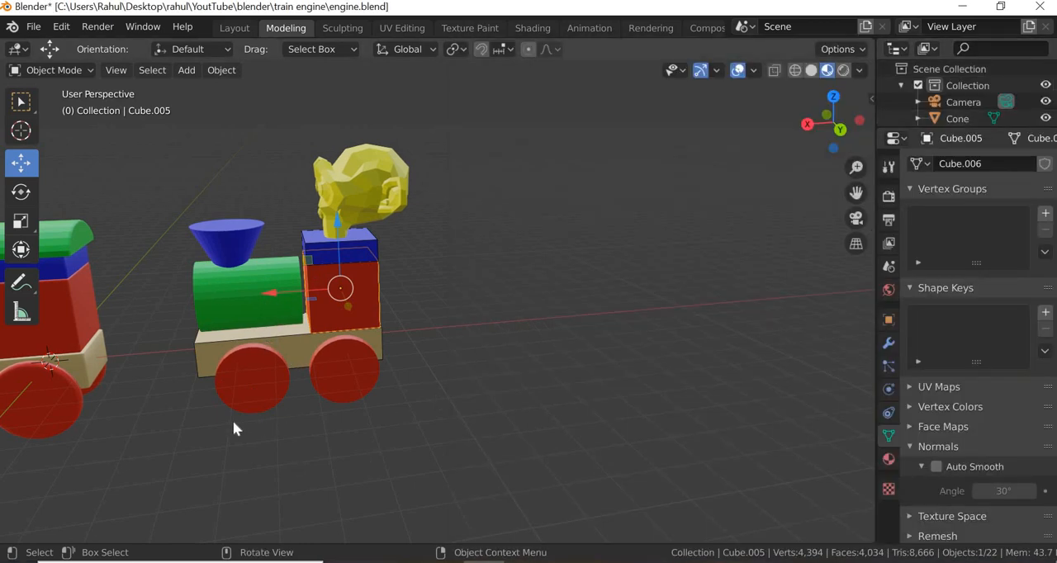
# - Compare the boiler, chimney, cab and roof of the two toy engines with each other and with the reference photo
pyautogui.keyDown('shift'); pyautogui.moveTo(305, 402); pyautogui.dragTo(667, 397, button='middle'); pyautogui.keyUp('shift')
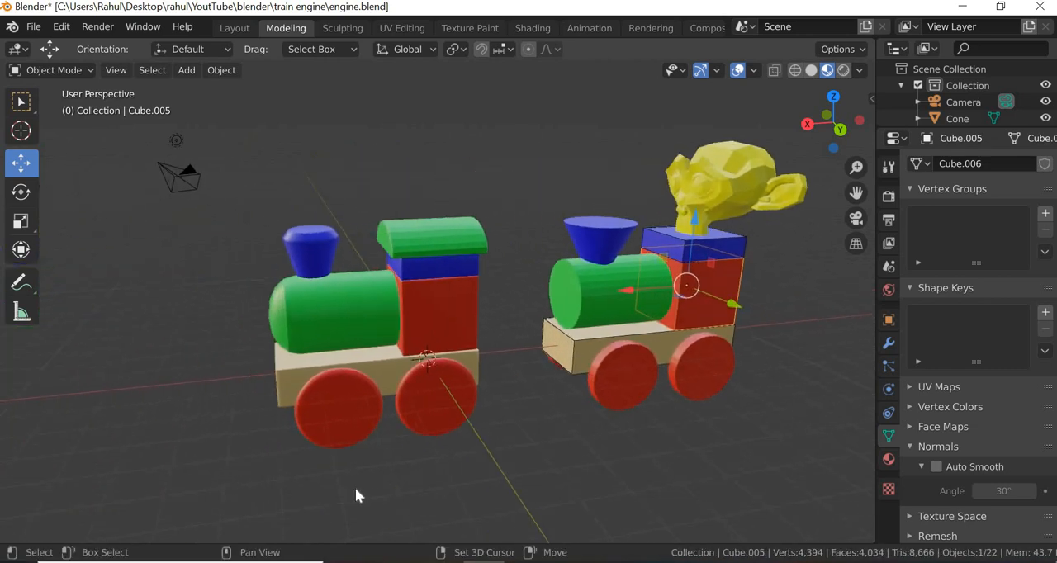
pyautogui.keyDown('shift'); pyautogui.moveTo(366, 487); pyautogui.dragTo(380, 492, button='middle'); pyautogui.keyUp('shift')
pyautogui.moveTo(310, 476); pyautogui.dragTo(370, 474, button='middle')
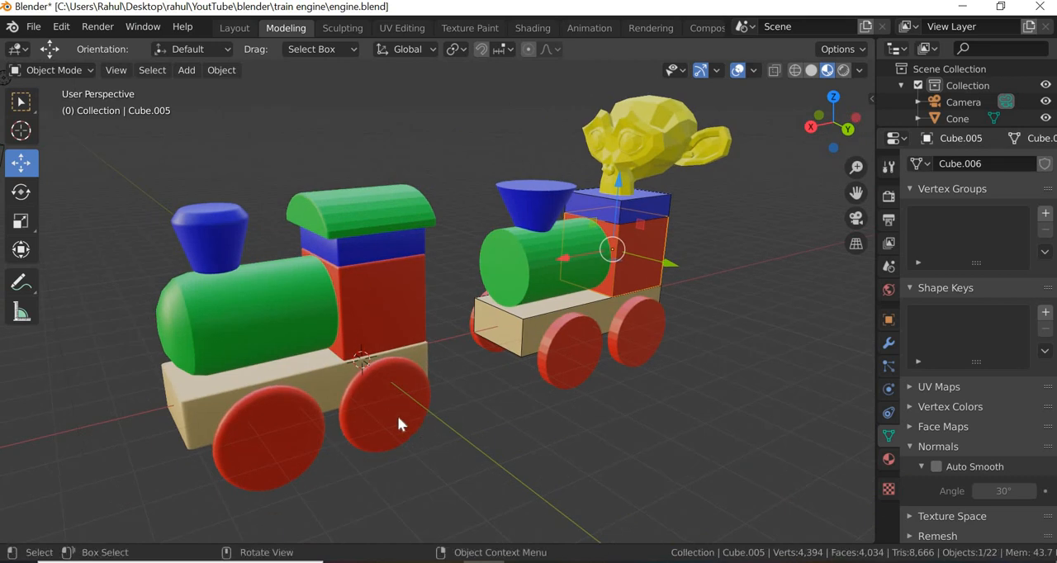
pyautogui.click(537, 274)
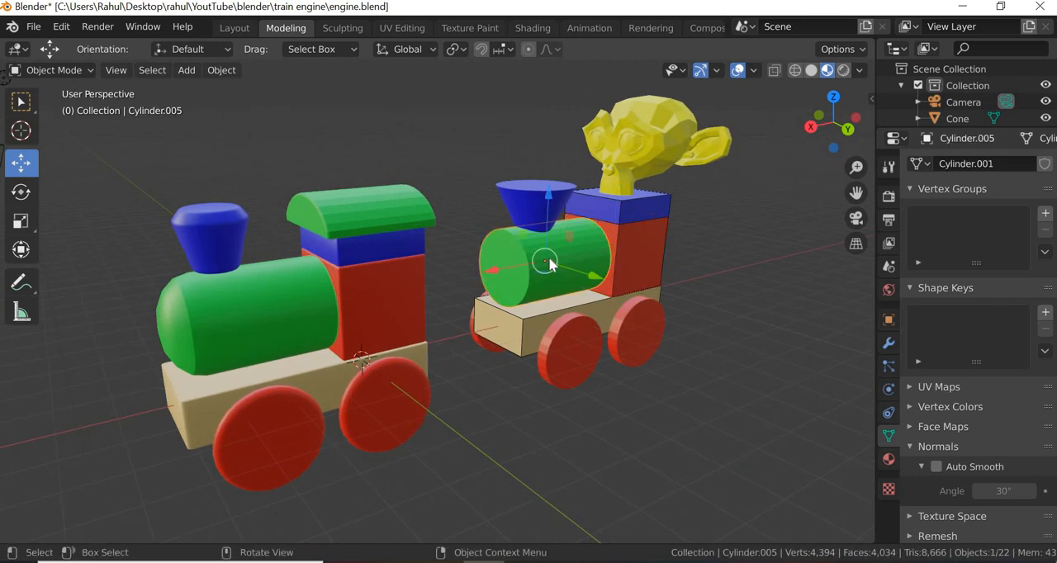
pyautogui.click(197, 330)
pyautogui.click(536, 208)
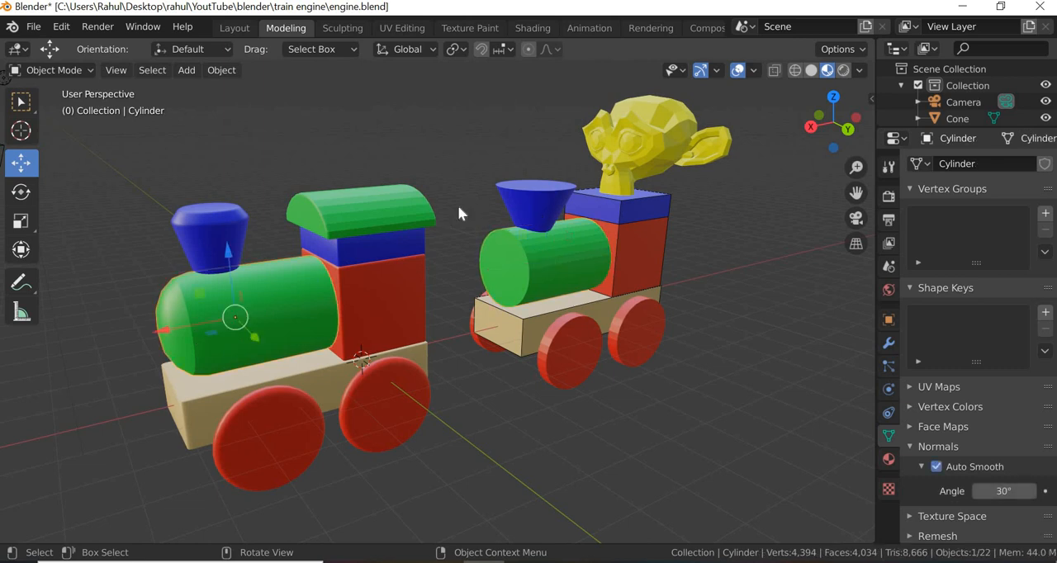
pyautogui.click(204, 220)
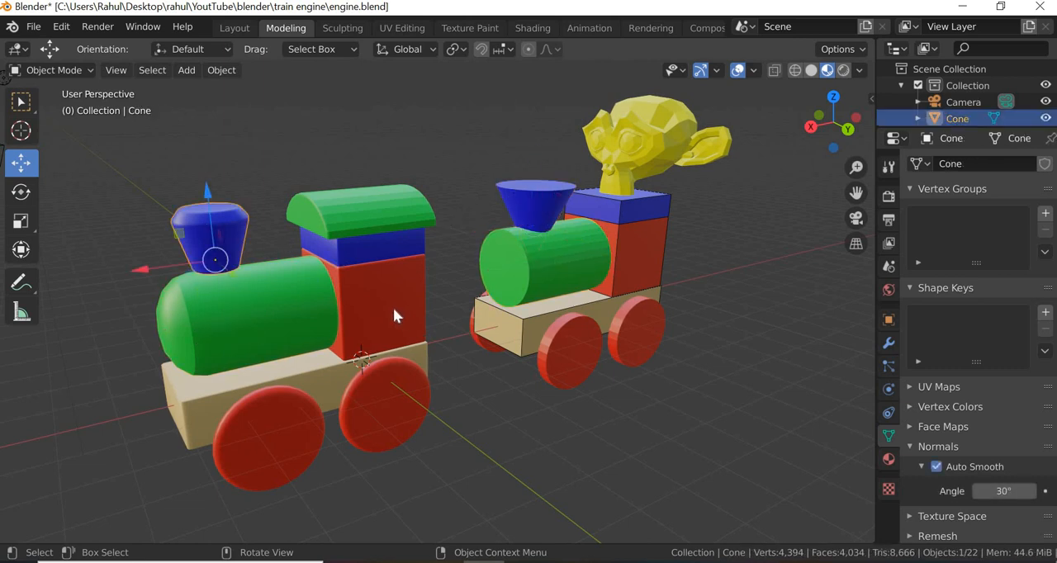
pyautogui.click(351, 289)
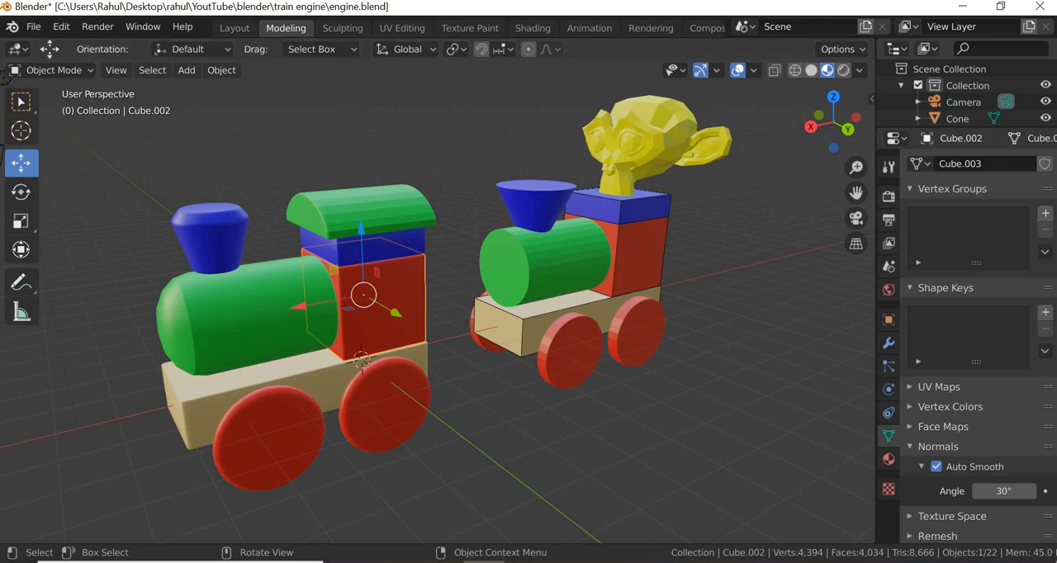
pyautogui.click(530, 562)
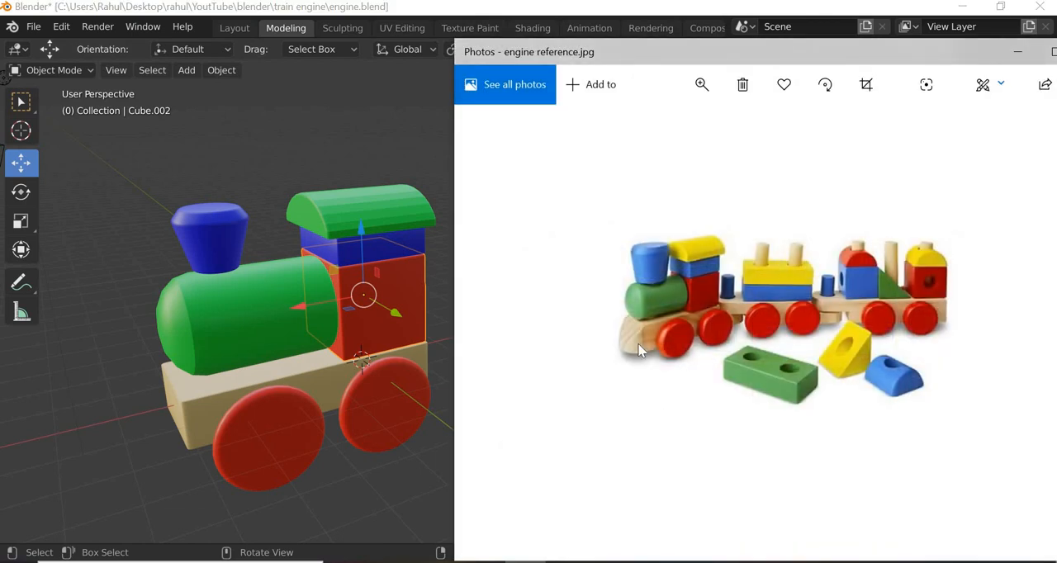
pyautogui.click(387, 490)
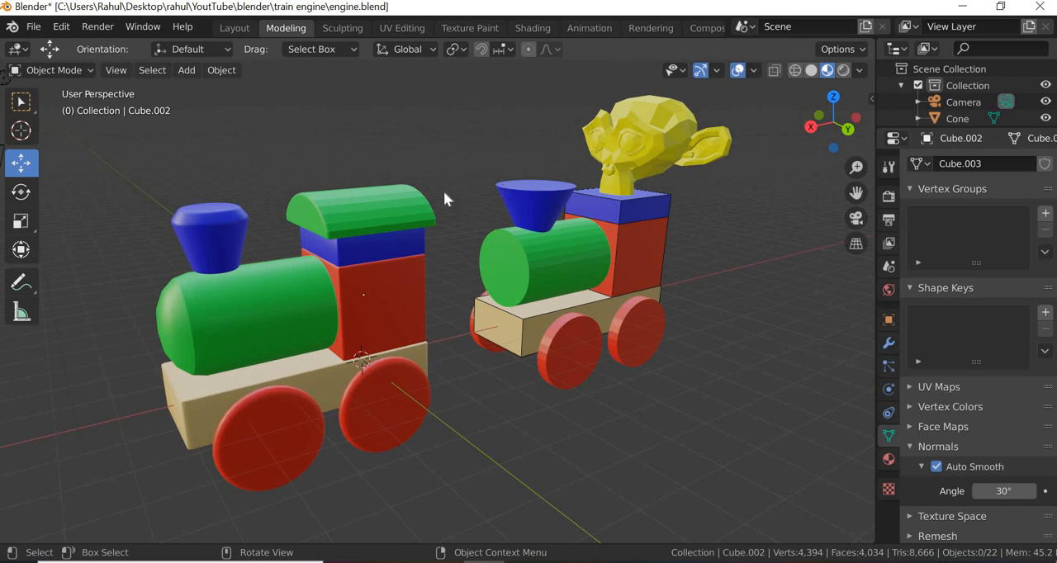
pyautogui.click(368, 212)
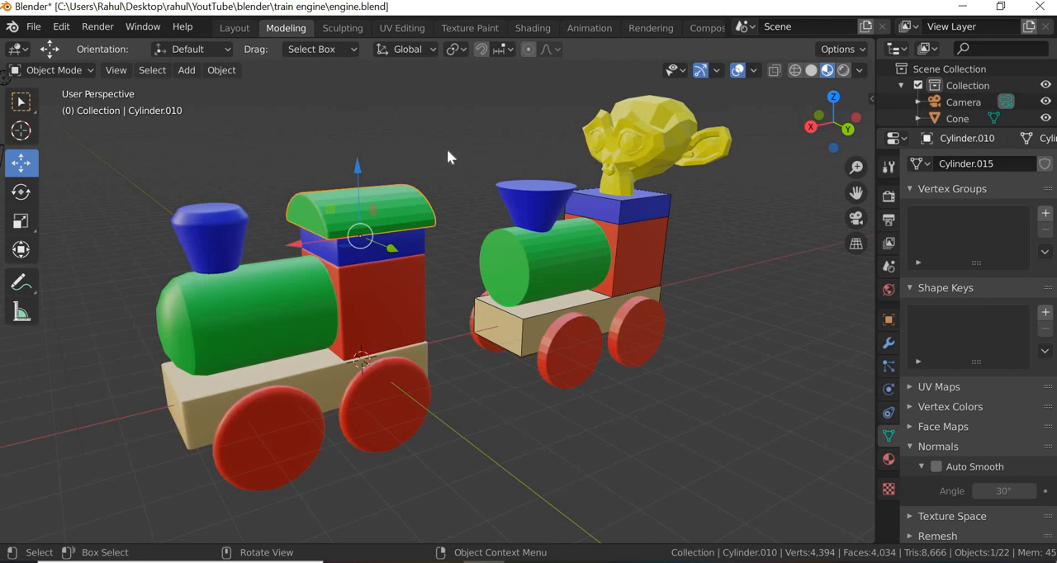
# - Move all parts of the detailed engine with the curved green roof 20 m along the global X axis and deselect them
pyautogui.moveTo(447, 148); pyautogui.dragTo(137, 497)
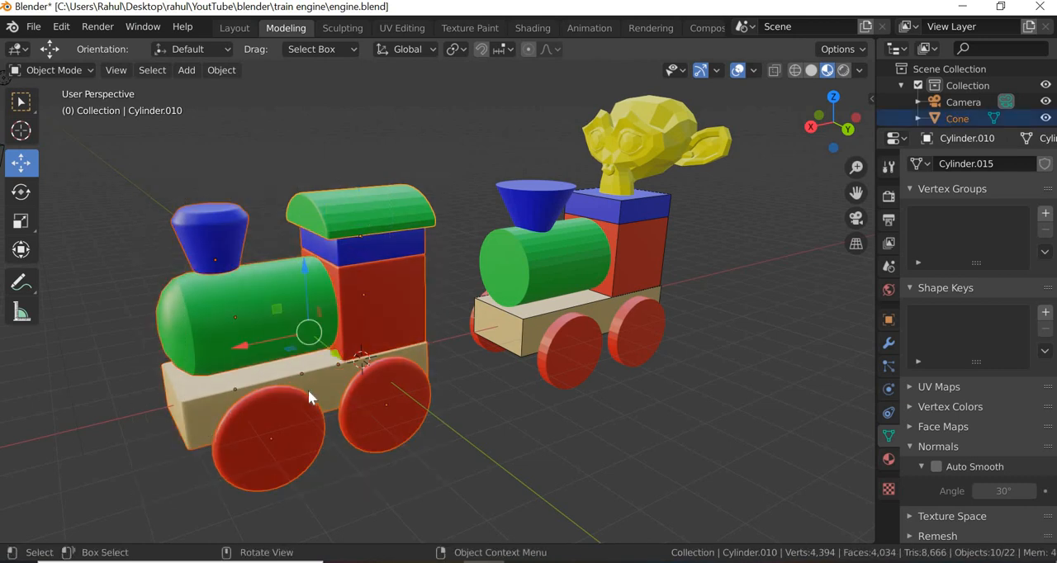
pyautogui.scroll(-4, 310, 398)
pyautogui.press('g')
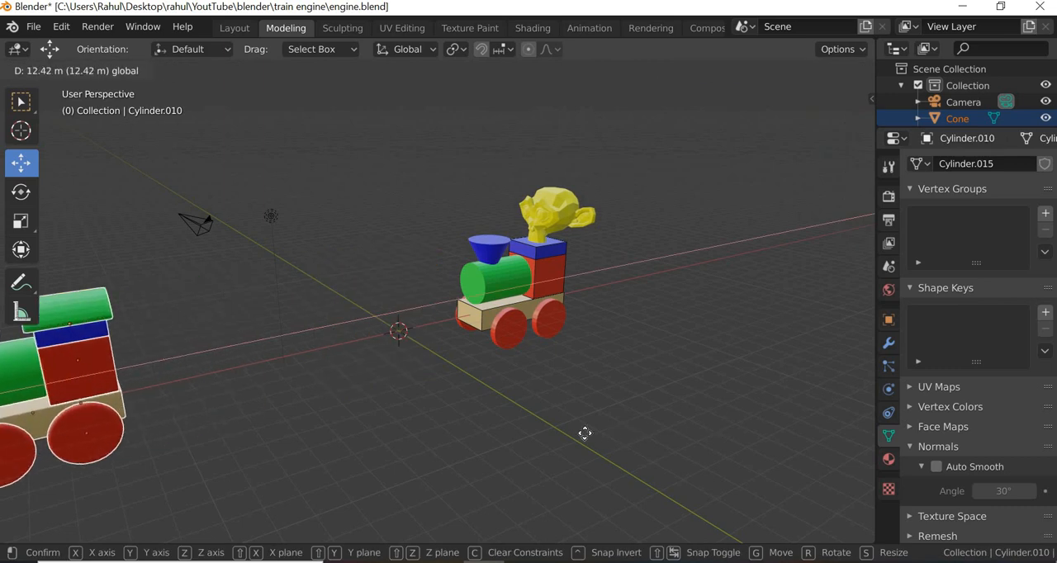
pyautogui.click(835, 335)
pyautogui.scroll(2, 684, 330)
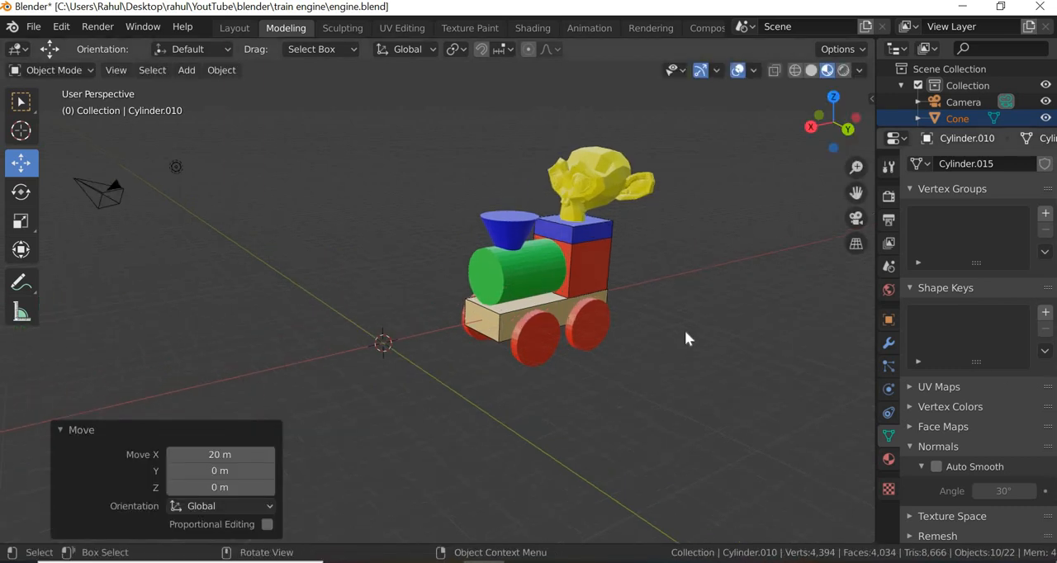
pyautogui.keyDown('shift'); pyautogui.moveTo(616, 328); pyautogui.dragTo(538, 347, button='middle'); pyautogui.keyUp('shift')
pyautogui.scroll(1, 542, 347)
pyautogui.scroll(1, 356, 423)
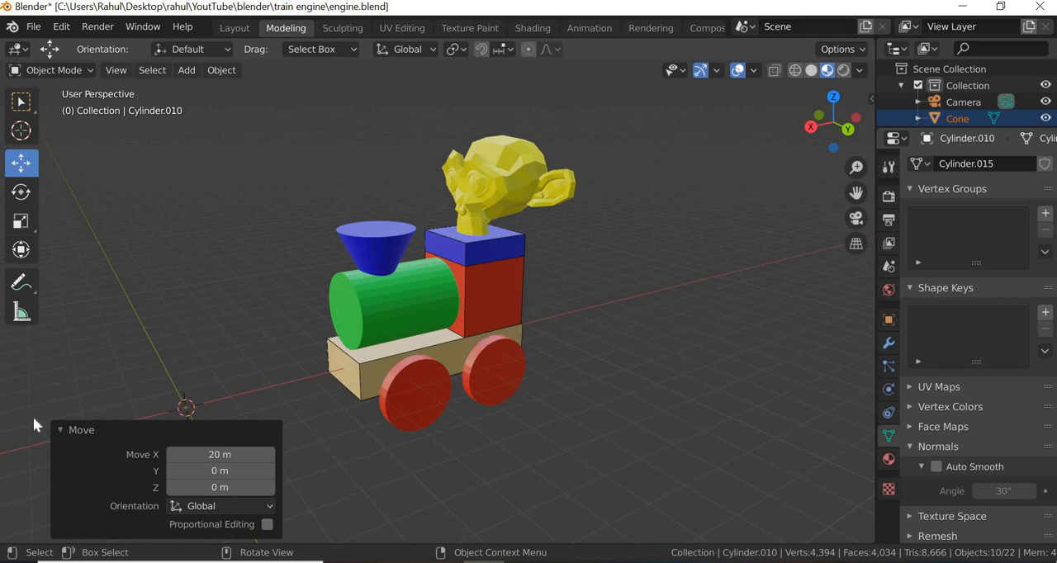
pyautogui.click(112, 428)
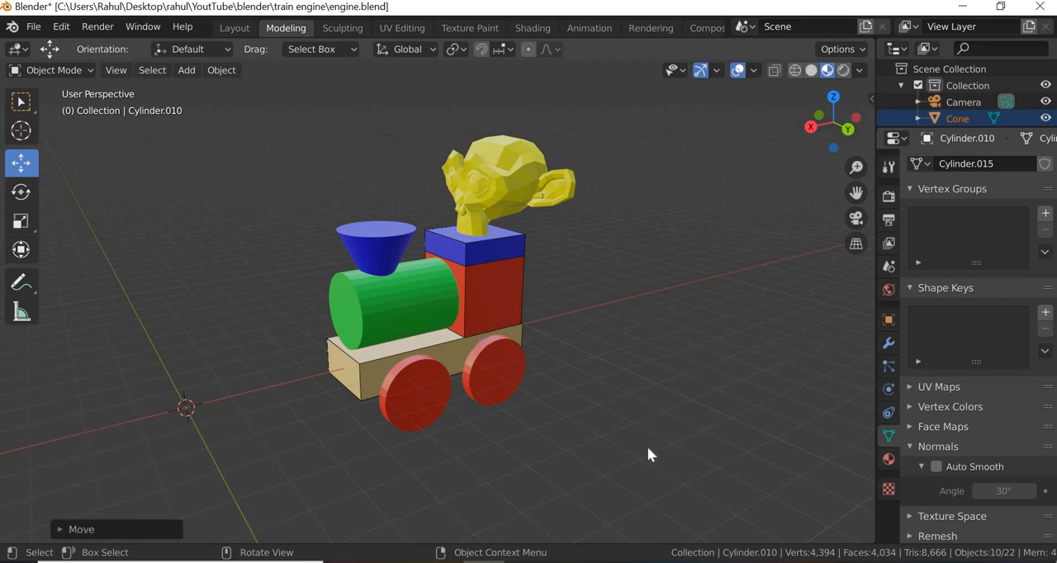
pyautogui.click(649, 449)
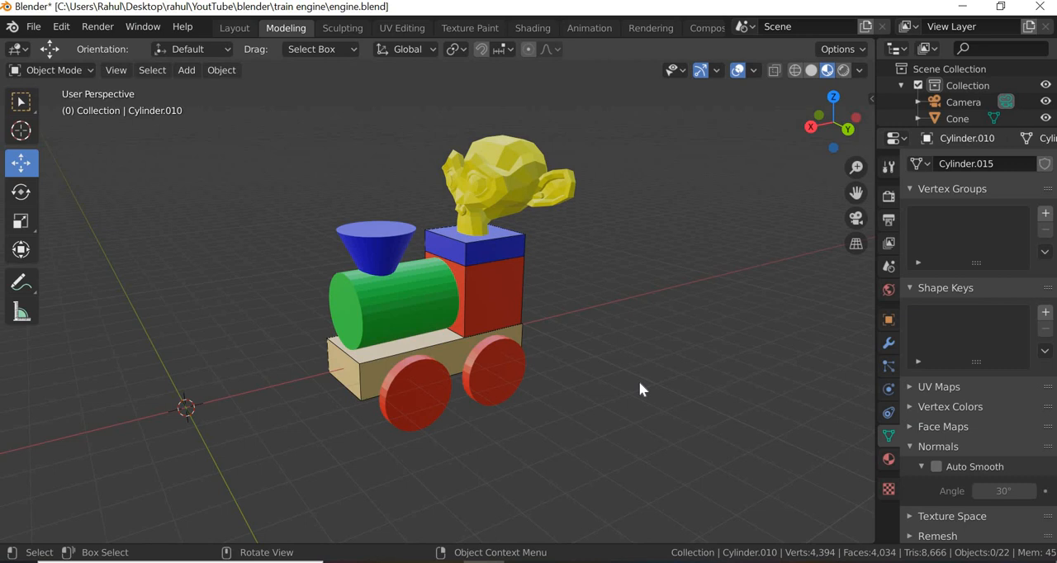
# - Add a cube mesh at the 3D cursor in front of the remaining toy engine
pyautogui.scroll(-1, 640, 383)
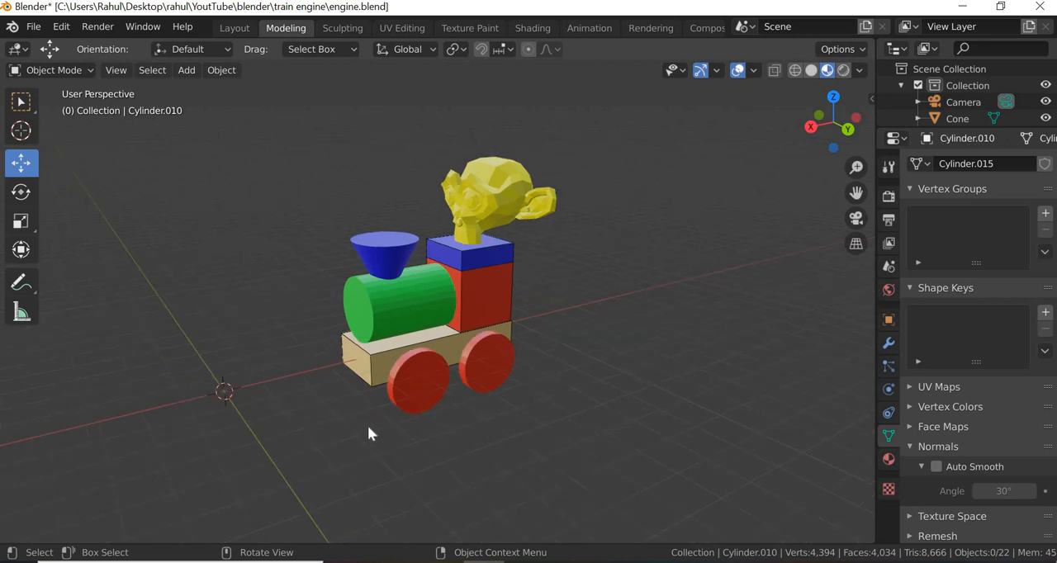
pyautogui.keyDown('shift'); pyautogui.moveTo(401, 418); pyautogui.dragTo(451, 363, button='middle'); pyautogui.keyUp('shift')
pyautogui.scroll(3, 532, 255)
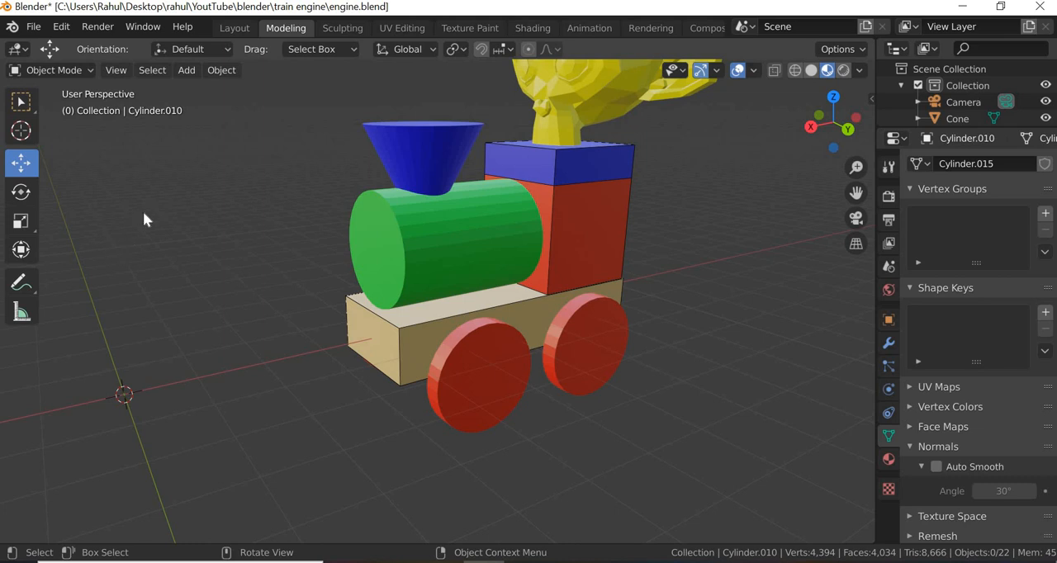
pyautogui.scroll(-2, 563, 206)
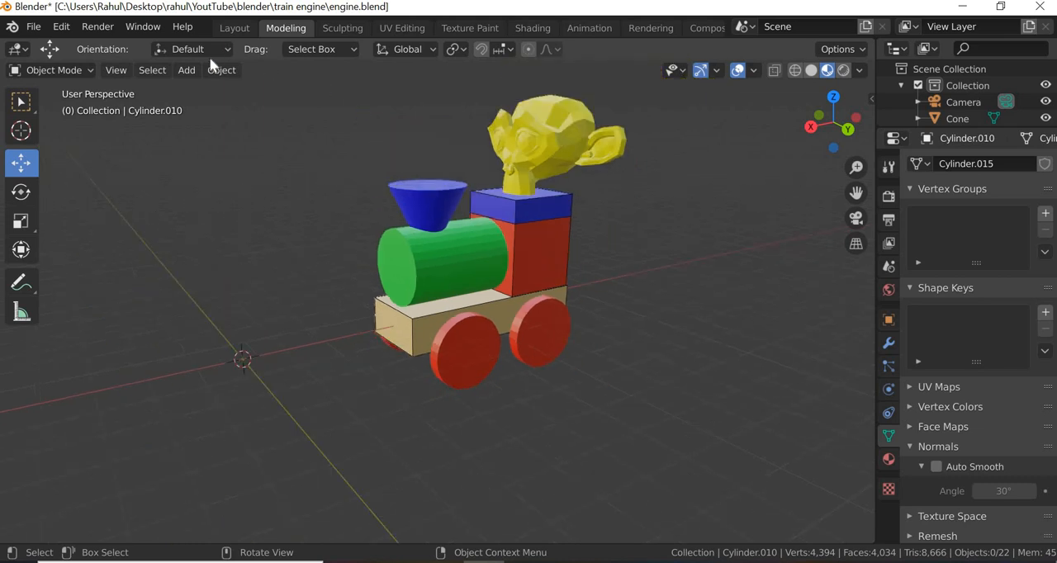
pyautogui.click(185, 71)
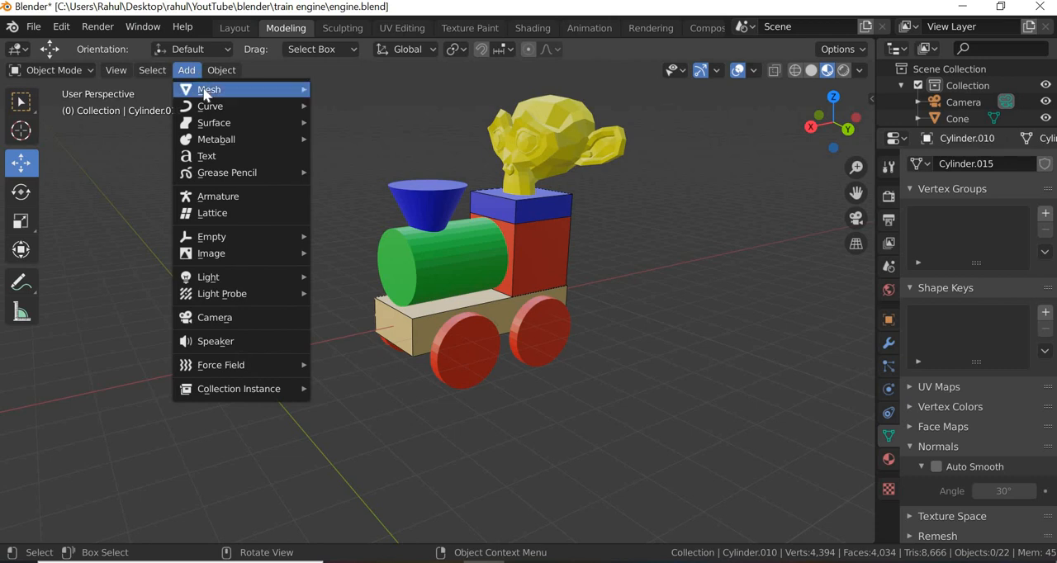
pyautogui.moveTo(207, 89)
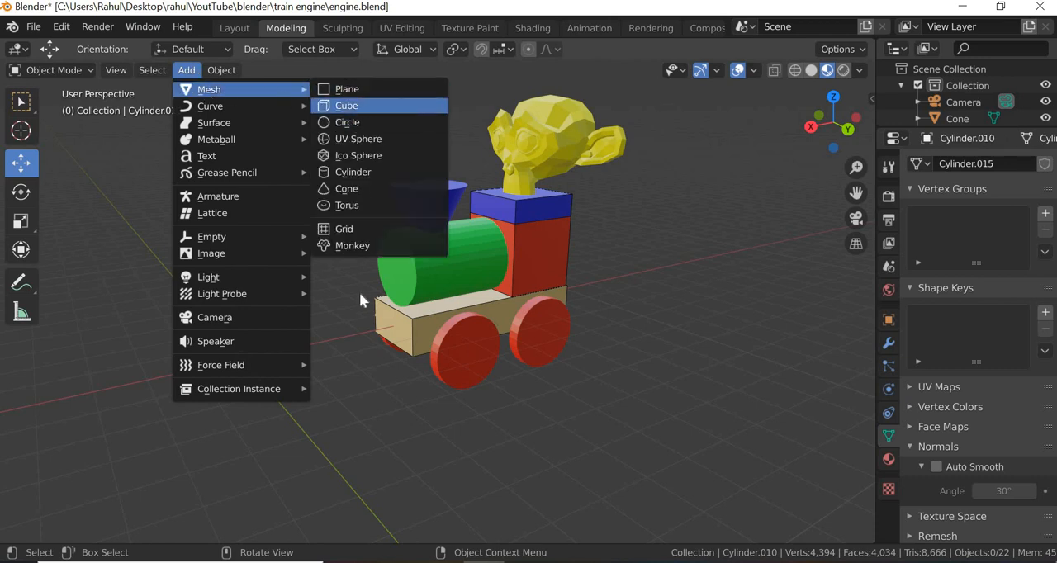
pyautogui.click(347, 106)
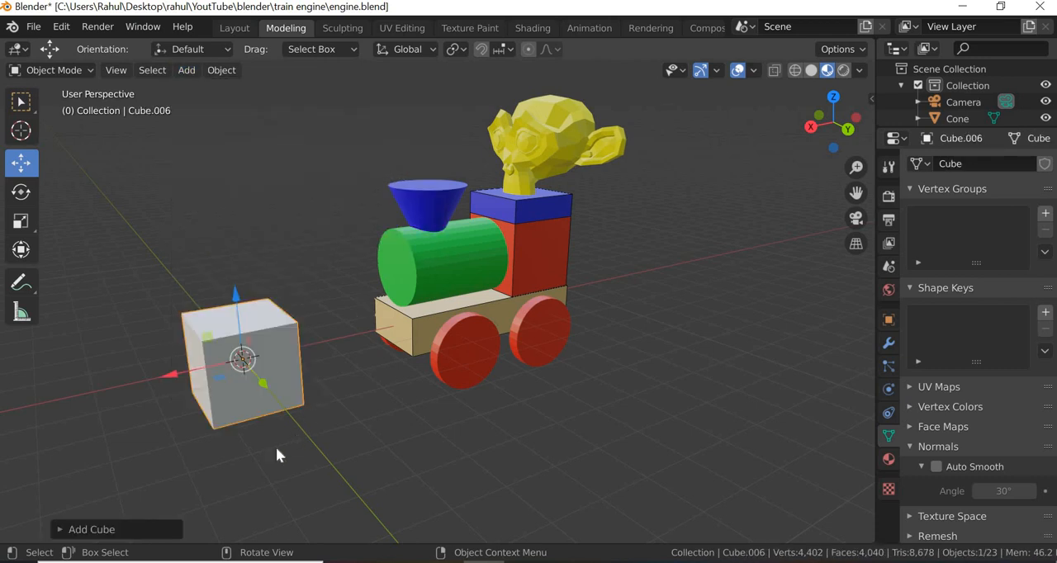
# - Enter Edit Mode on the new cube in the Modeling workspace
pyautogui.moveTo(266, 457); pyautogui.dragTo(444, 385, button='middle')
pyautogui.scroll(3, 444, 375)
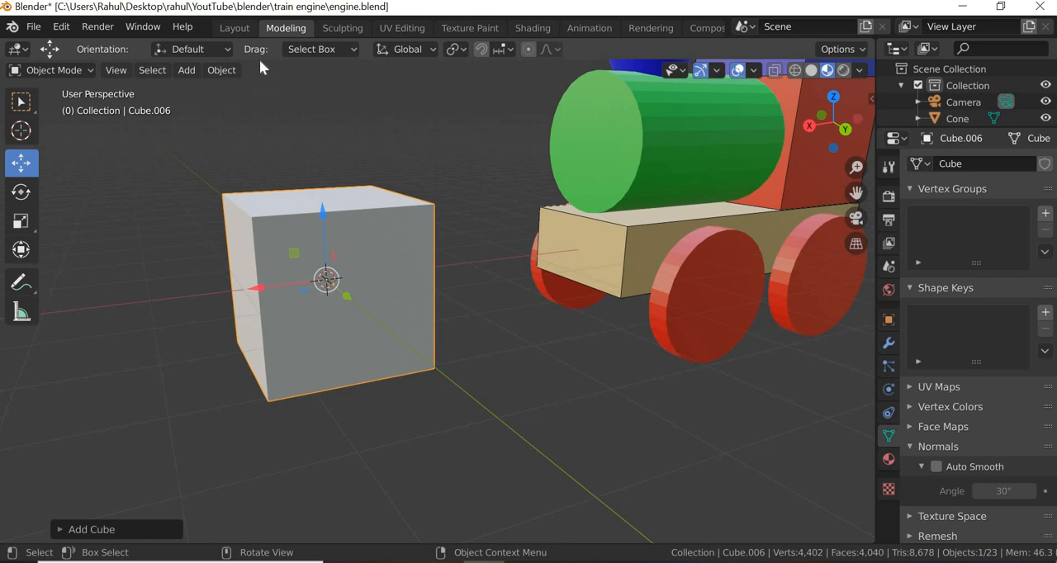
pyautogui.click(234, 28)
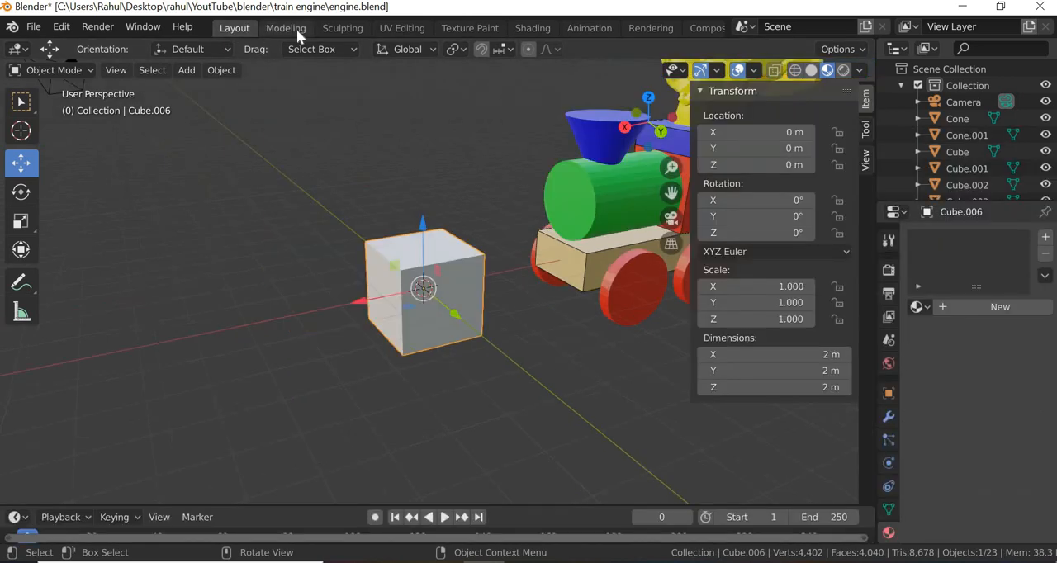
pyautogui.click(295, 30)
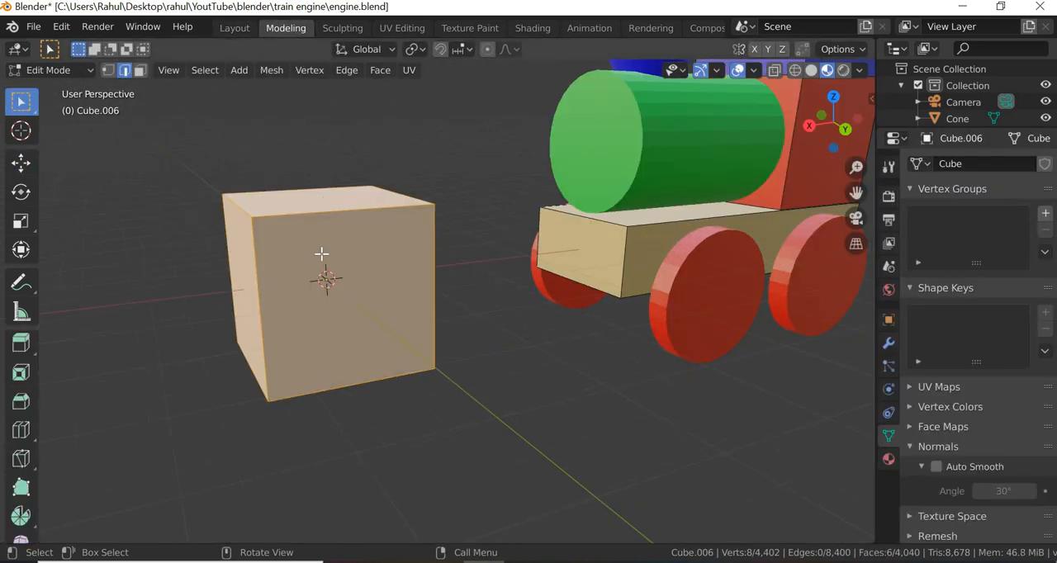
pyautogui.moveTo(325, 256); pyautogui.dragTo(319, 248, button='middle')
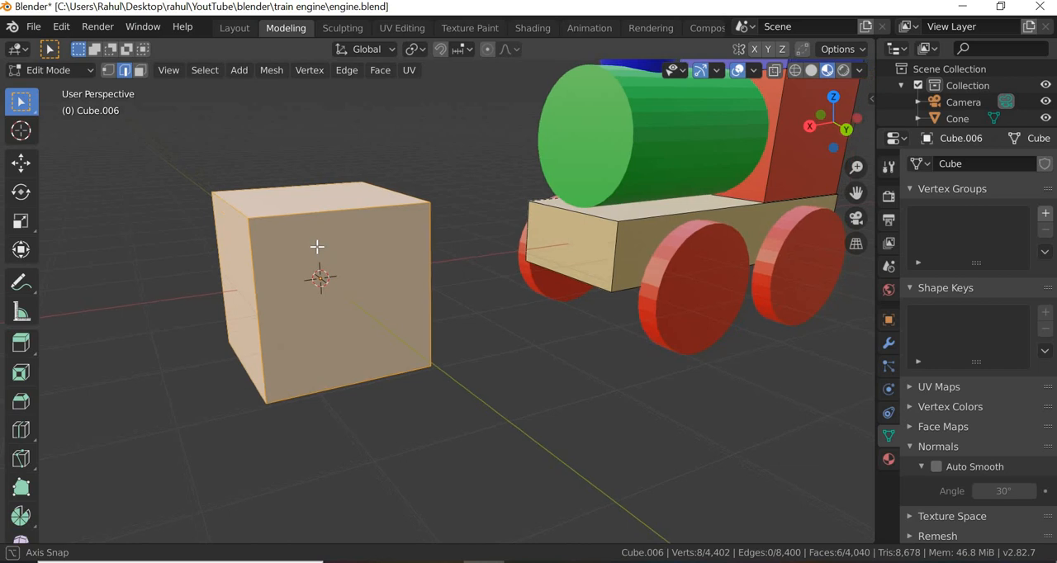
pyautogui.click(93, 77)
pyautogui.click(86, 89)
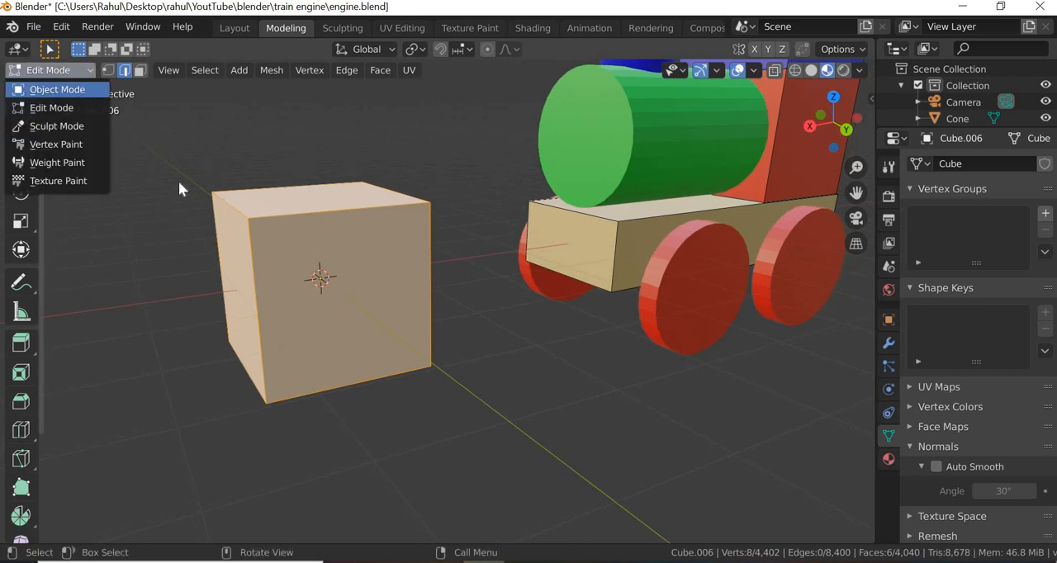
pyautogui.click(91, 71)
pyautogui.click(70, 109)
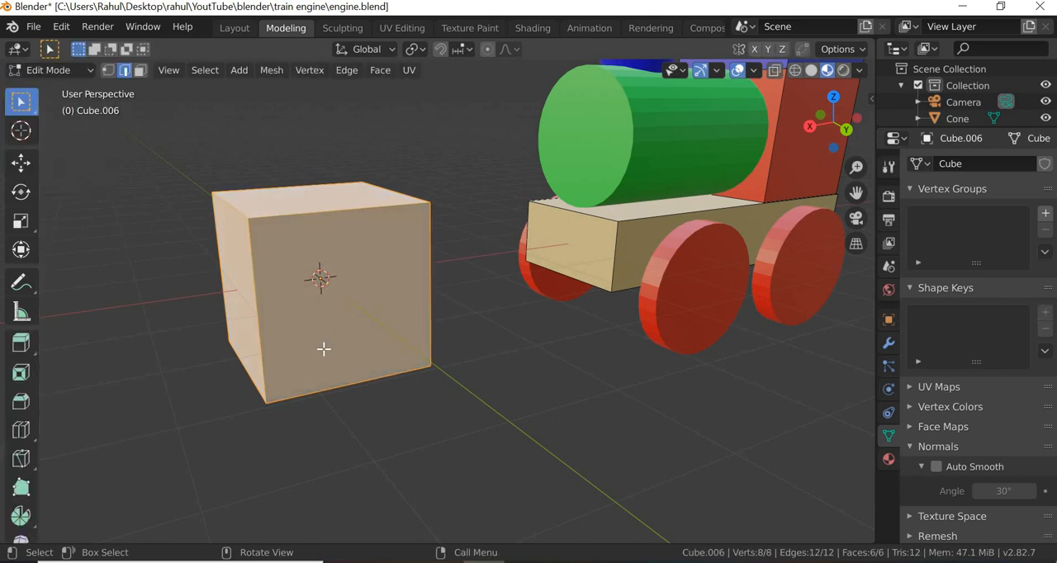
# - Show the cube in wireframe with nothing selected, and try its vertex, edge and face select modes
pyautogui.click(794, 71)
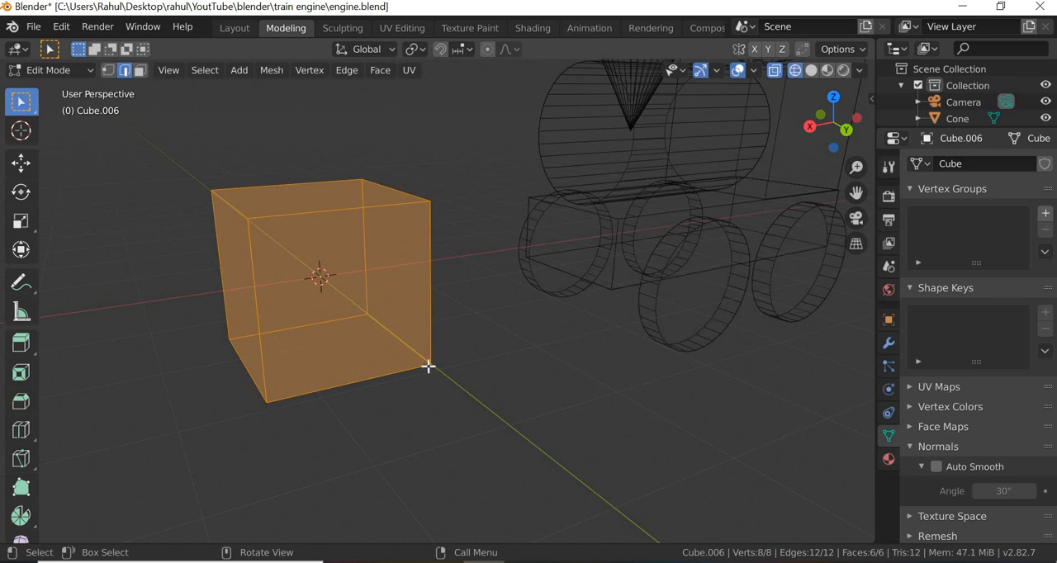
pyautogui.hotkey('alt', 'a')
pyautogui.moveTo(424, 370)
pyautogui.mouseDown(button='middle')
pyautogui.moveTo(338, 370)
pyautogui.moveTo(352, 283)
pyautogui.moveTo(475, 329)
pyautogui.moveTo(441, 356)
pyautogui.moveTo(436, 381)
pyautogui.moveTo(422, 363)
pyautogui.mouseUp(button='middle')
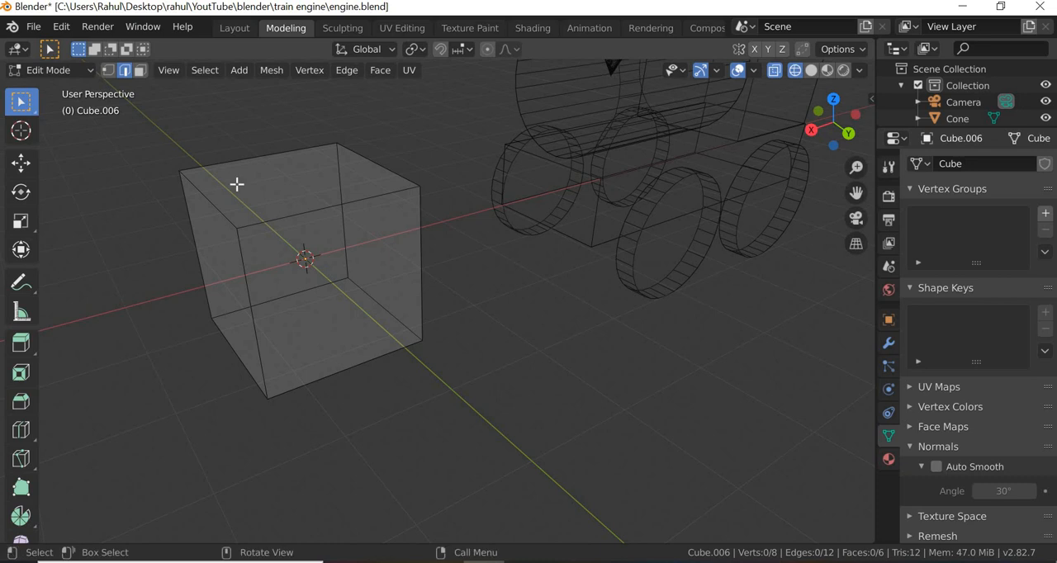
pyautogui.click(108, 71)
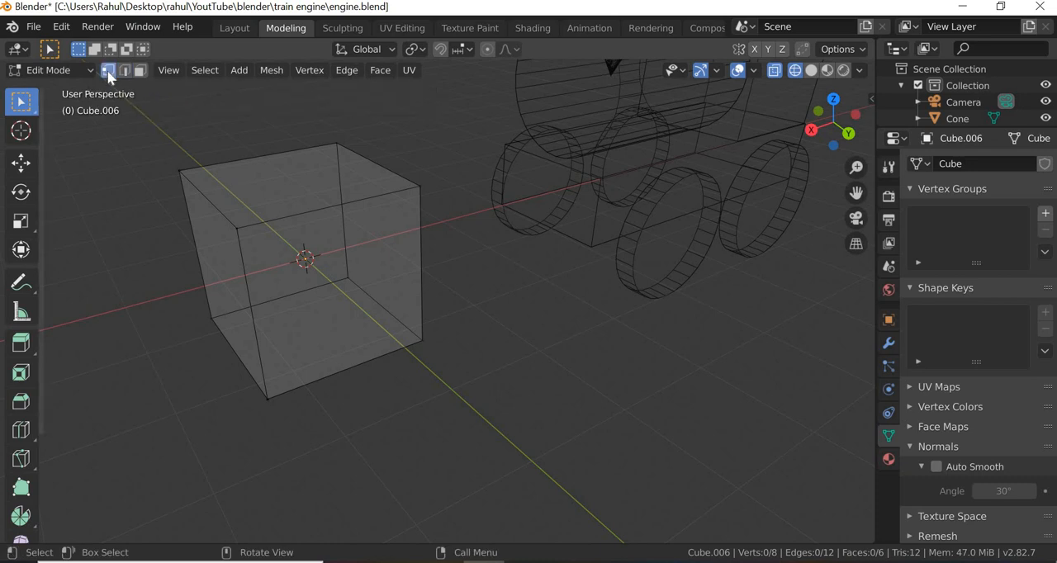
pyautogui.click(126, 71)
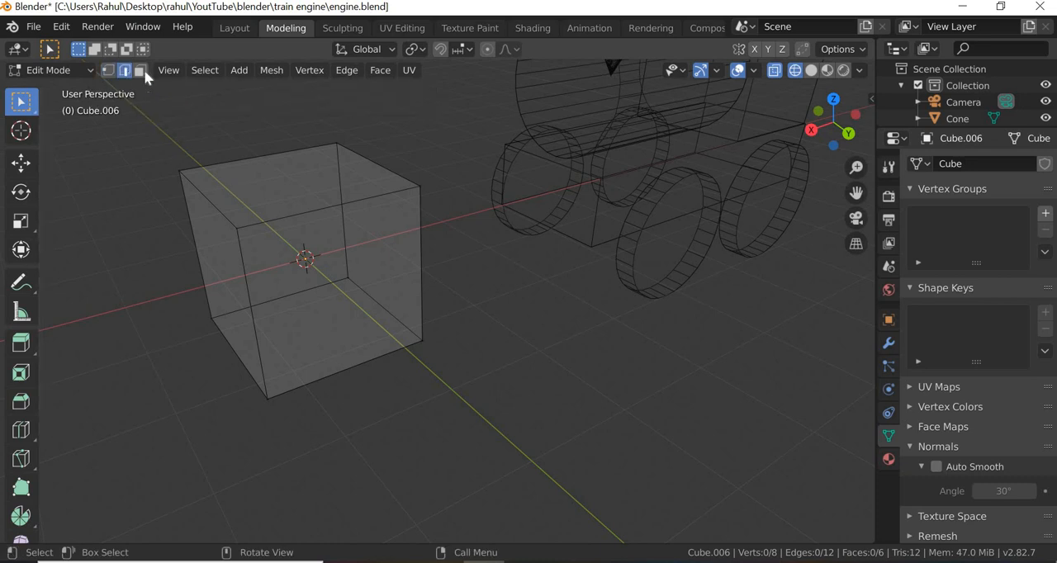
pyautogui.click(143, 72)
# - Select cube corners one at a time in vertex select mode and try moving an upper corner along the X axis
pyautogui.click(108, 73)
pyautogui.moveTo(315, 128); pyautogui.dragTo(440, 283)
pyautogui.moveTo(253, 385); pyautogui.dragTo(288, 418)
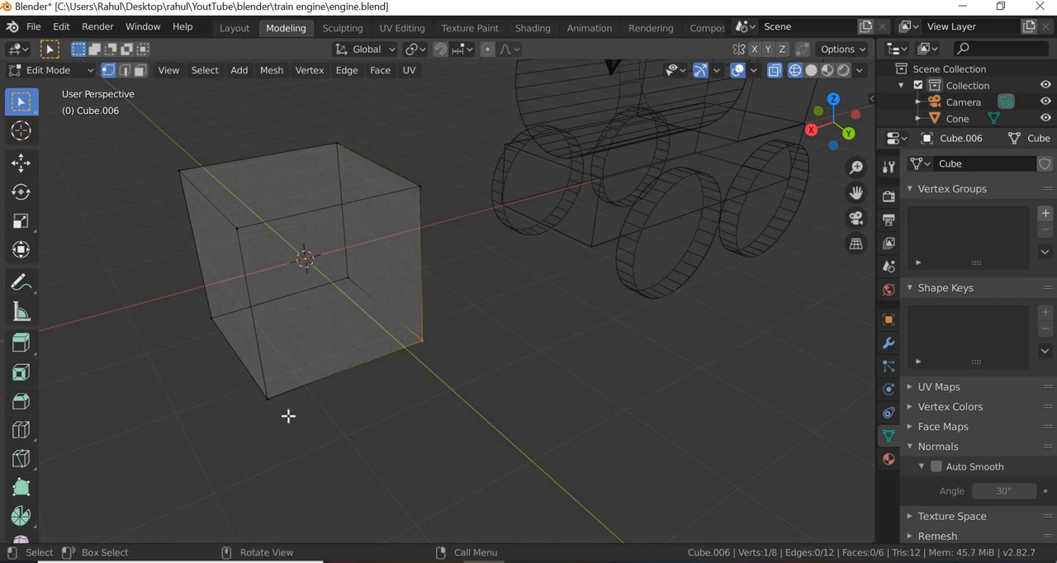
pyautogui.moveTo(181, 295); pyautogui.dragTo(233, 335)
pyautogui.moveTo(234, 207)
pyautogui.mouseDown()
pyautogui.moveTo(265, 246)
pyautogui.moveTo(175, 163)
pyautogui.moveTo(195, 184)
pyautogui.mouseUp()
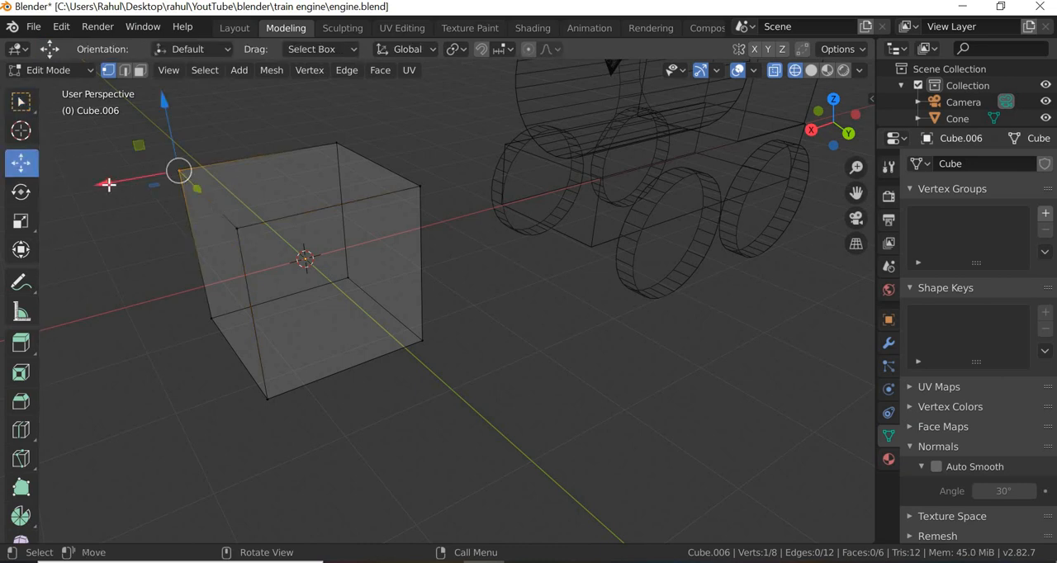
pyautogui.moveTo(109, 183); pyautogui.dragTo(114, 214)
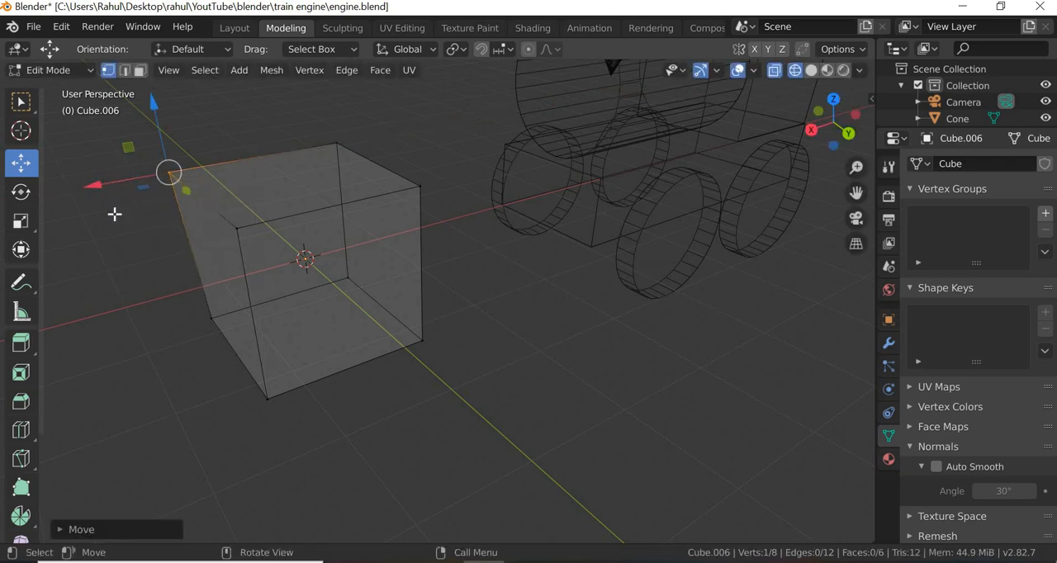
pyautogui.hotkey('ctrl', 'z')
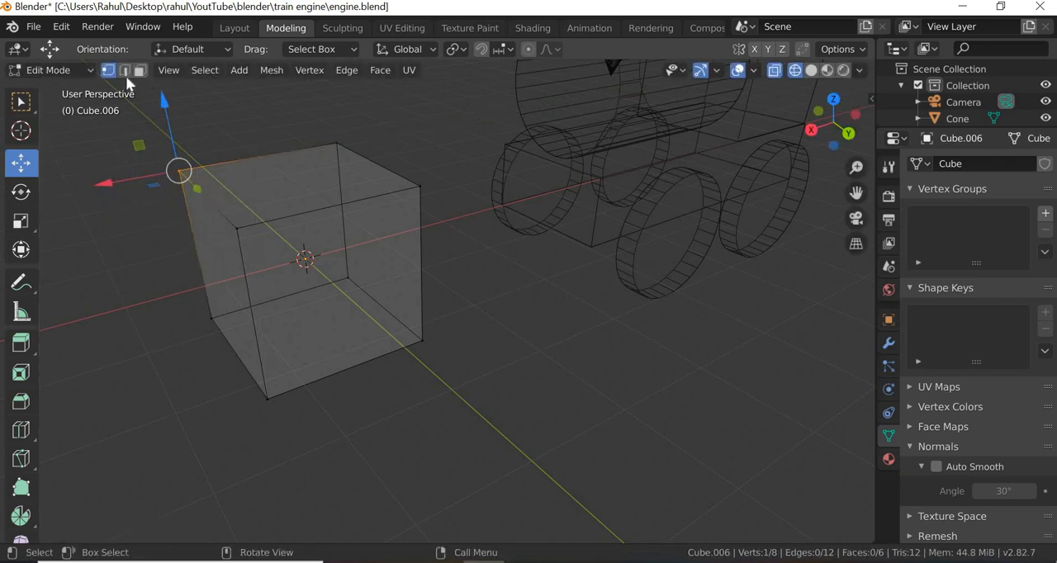
# - Try moving, rotating and scaling one upper edge of the cube in edge select mode, and undo the changes
pyautogui.click(126, 71)
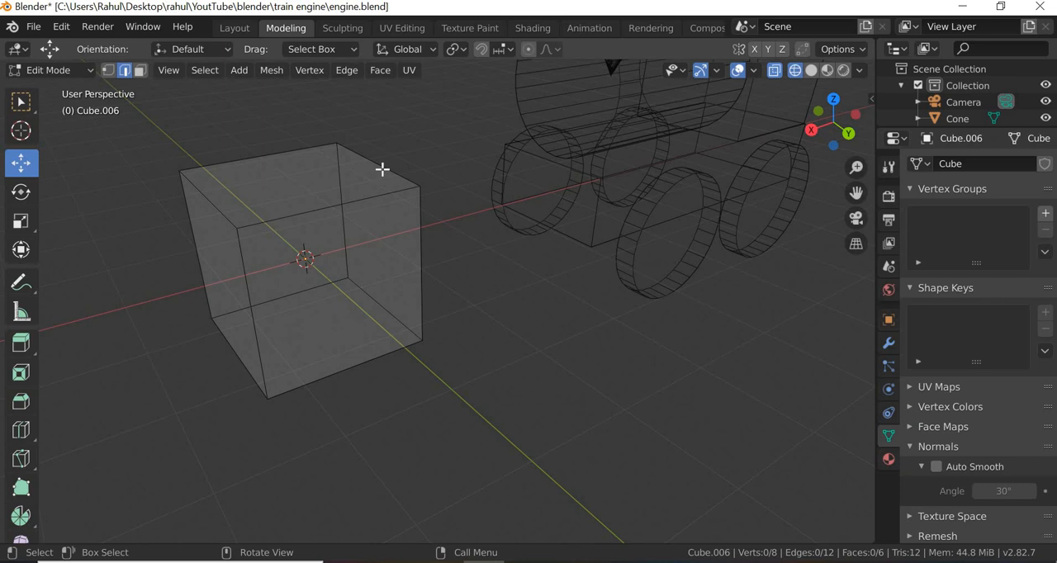
pyautogui.click(383, 168)
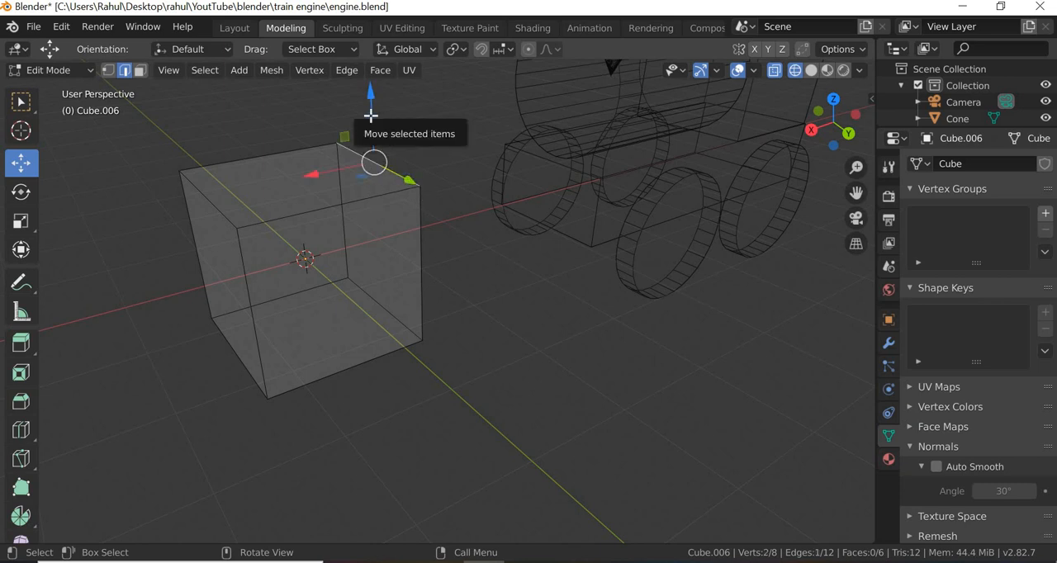
pyautogui.moveTo(374, 116); pyautogui.dragTo(354, 142)
pyautogui.click(23, 193)
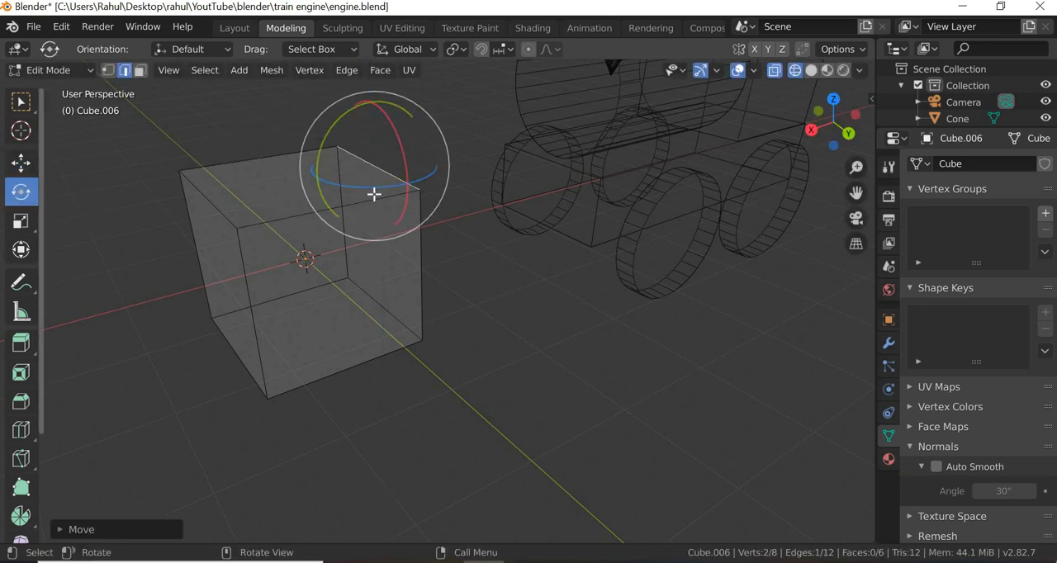
pyautogui.moveTo(377, 190); pyautogui.dragTo(235, 231)
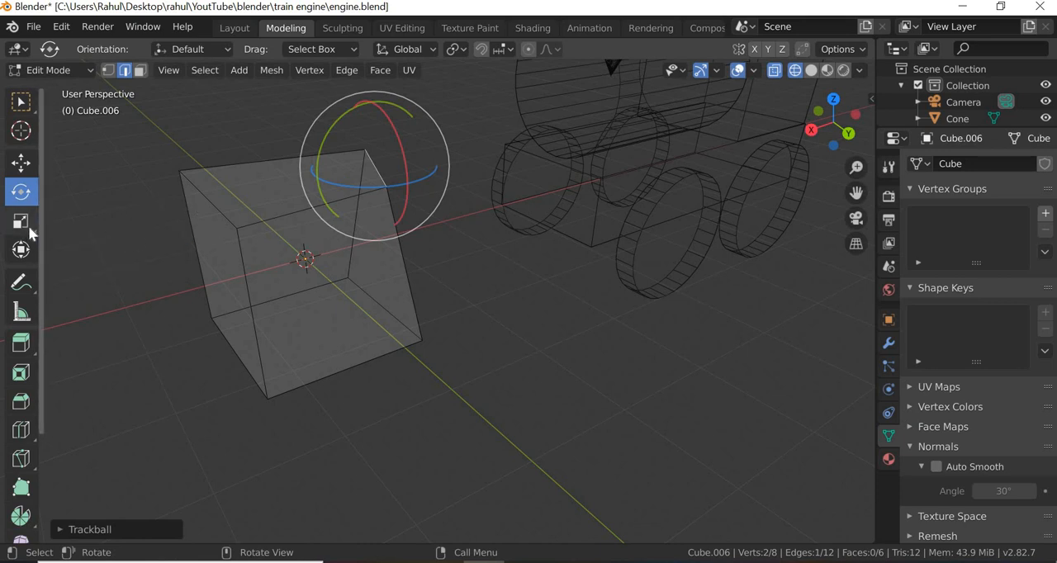
pyautogui.click(21, 222)
pyautogui.moveTo(409, 184); pyautogui.dragTo(439, 220)
pyautogui.hotkey('ctrl', 'z')
pyautogui.hotkey('ctrl', 'z')
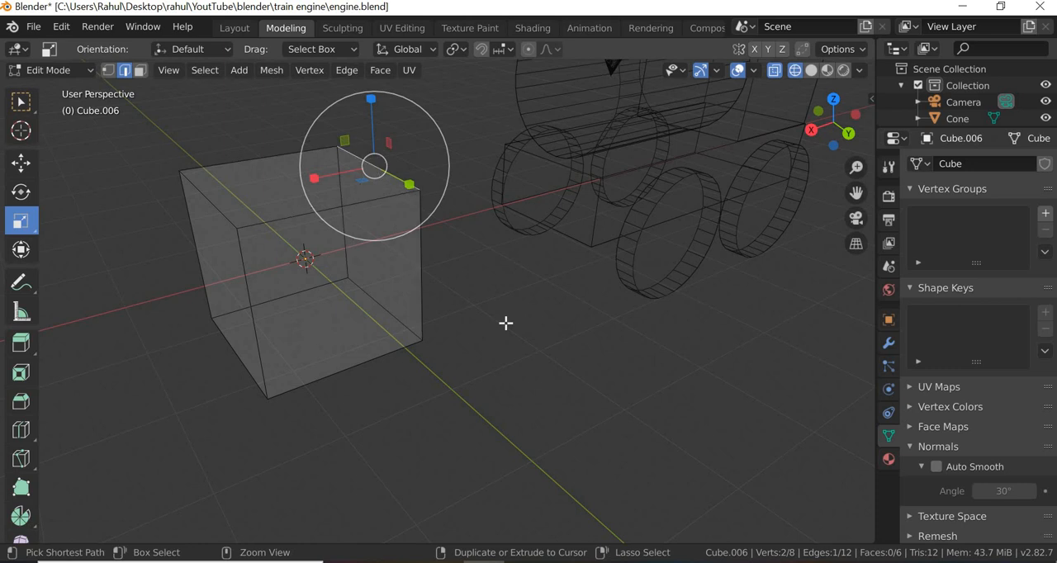
# - Select the cube's top, bottom and side faces one at a time in face select mode, and clear the selection
pyautogui.click(140, 71)
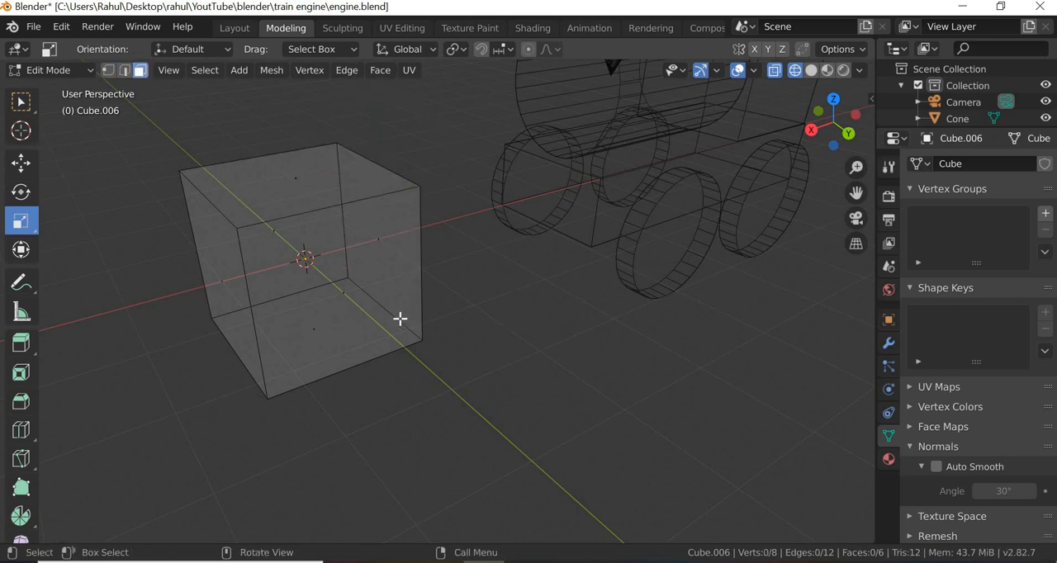
pyautogui.click(295, 174)
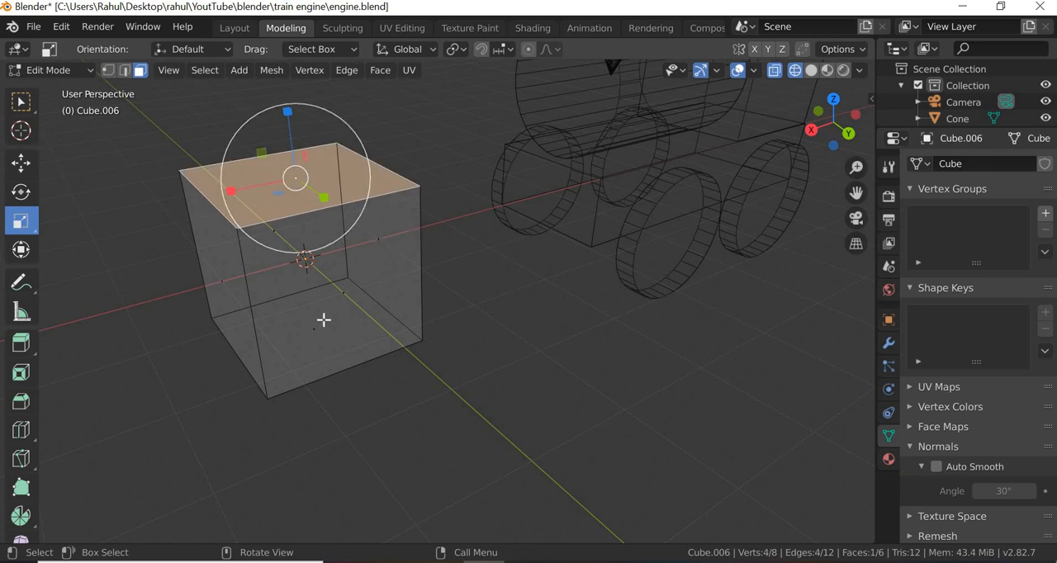
pyautogui.click(316, 328)
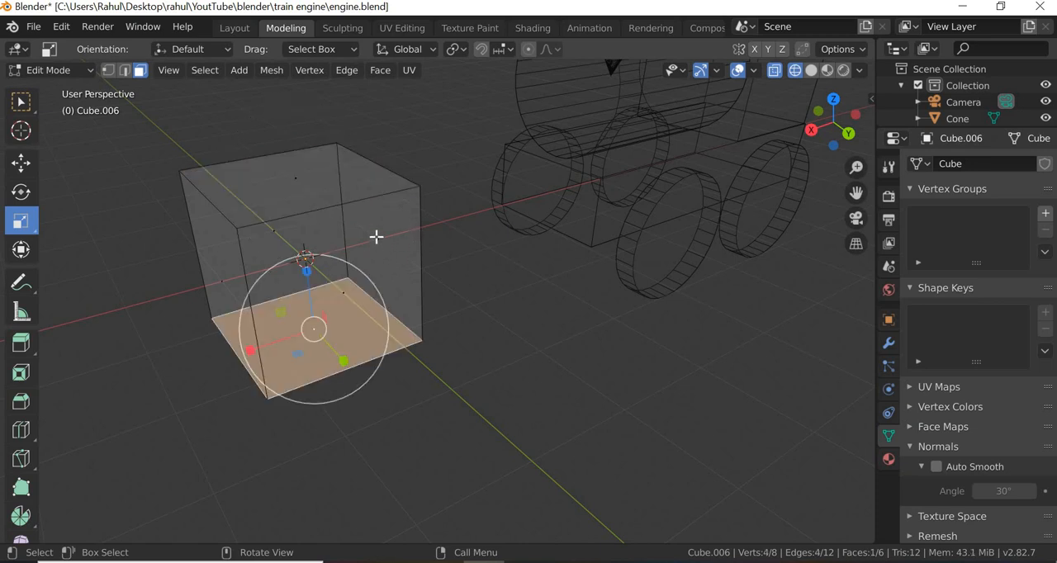
pyautogui.click(378, 239)
pyautogui.click(222, 287)
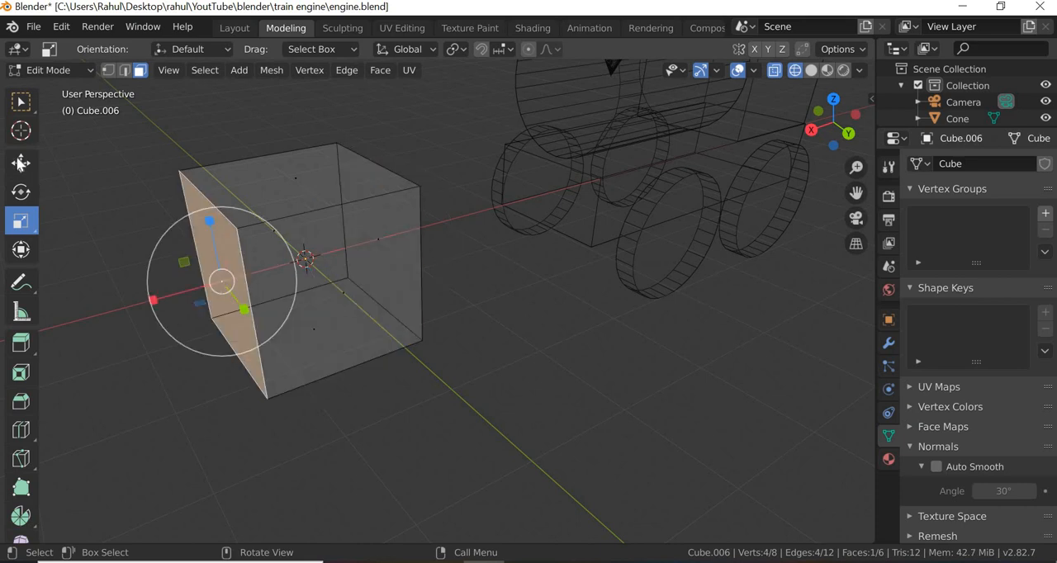
pyautogui.click(484, 367)
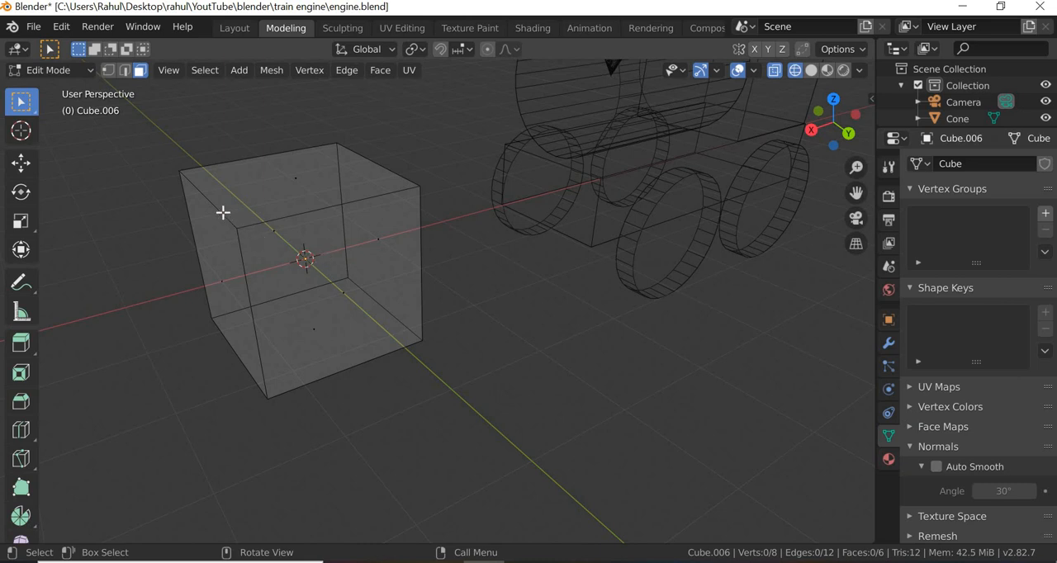
pyautogui.click(295, 188)
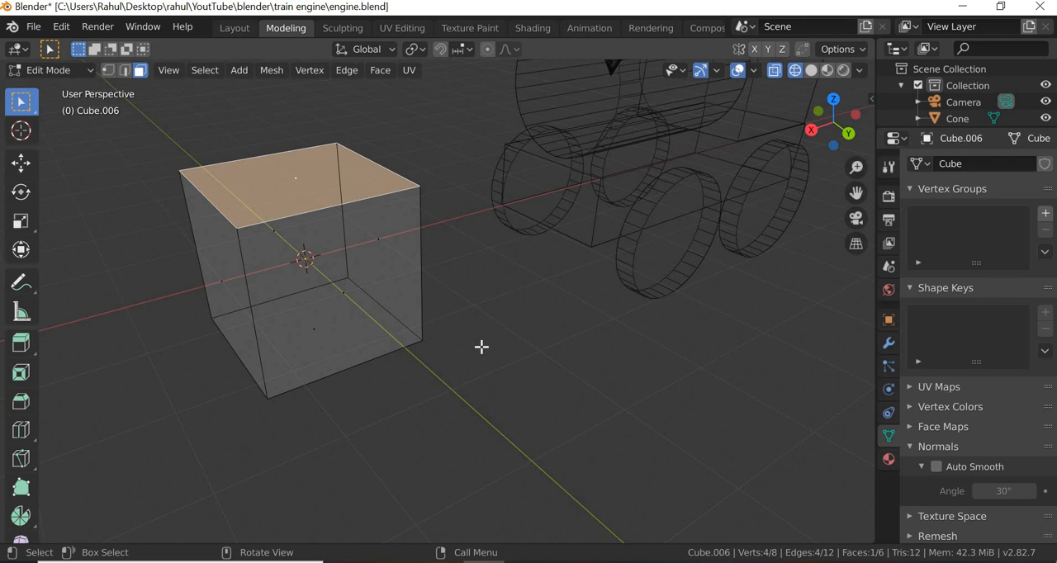
pyautogui.hotkey('alt', 'a')
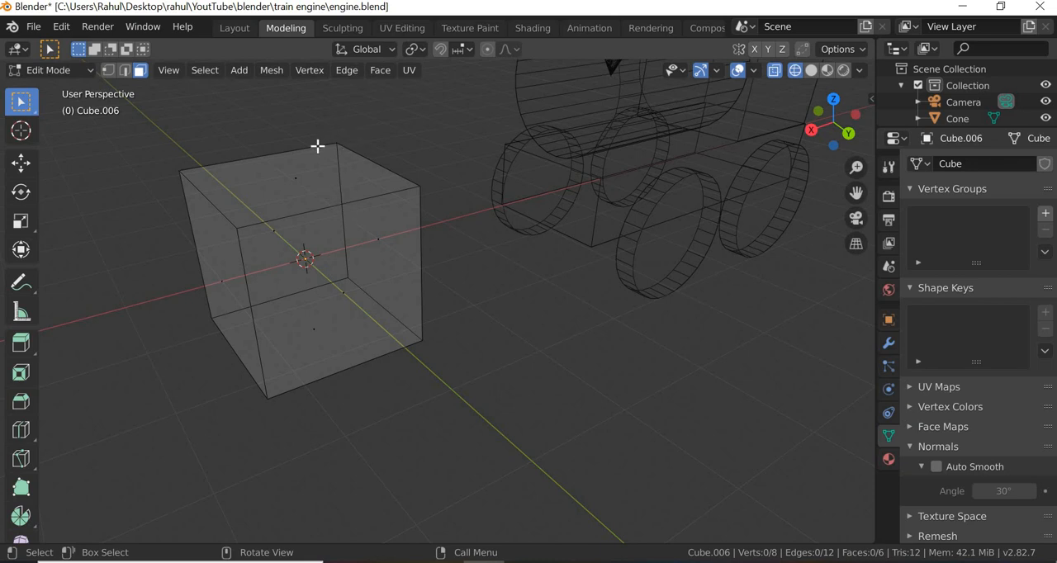
# - Select an upper edge and a side face of the cube while switching through vertex, edge and face select modes
pyautogui.press('1')
pyautogui.moveTo(328, 107); pyautogui.dragTo(395, 241)
pyautogui.click(124, 71)
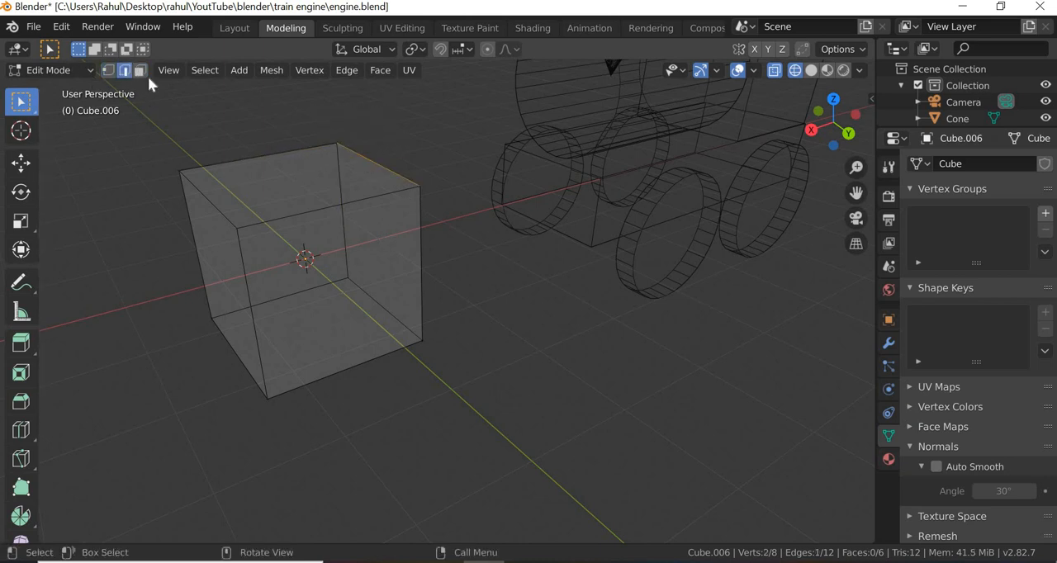
pyautogui.click(141, 70)
pyautogui.click(344, 293)
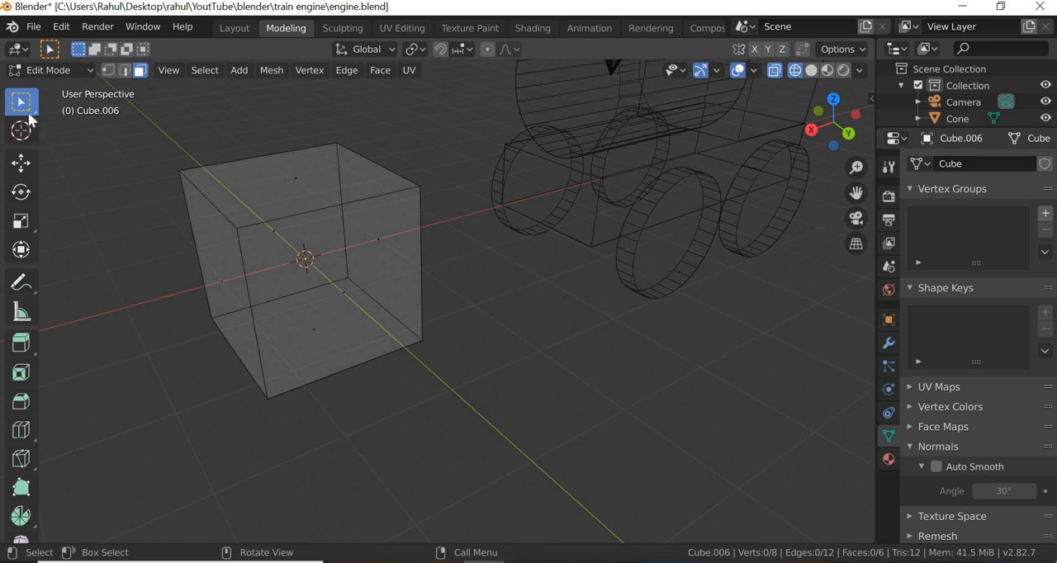
# - Return to Object Mode and delete the practice cube
pyautogui.click(88, 68)
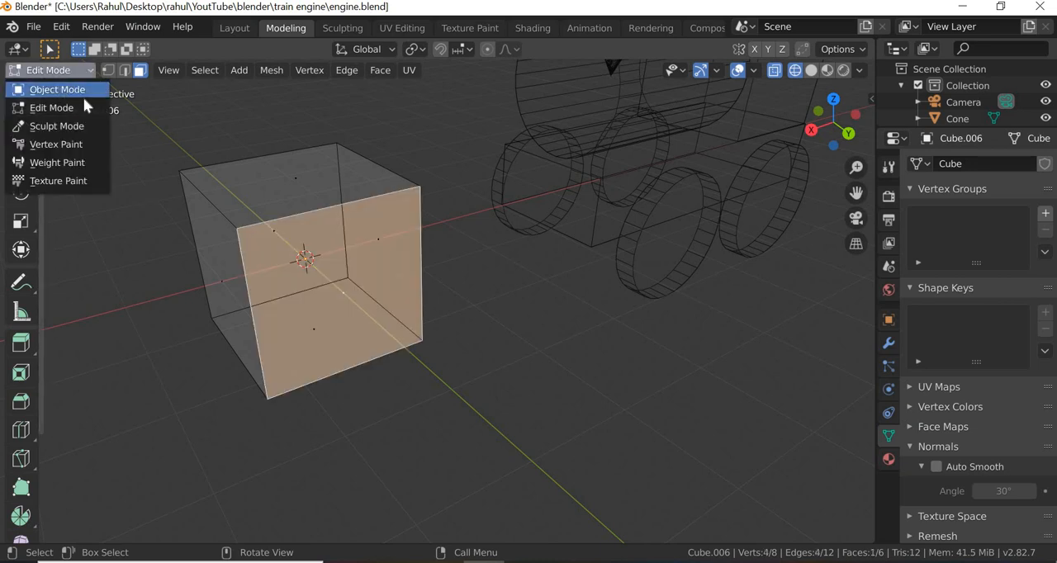
pyautogui.click(69, 91)
pyautogui.click(425, 278)
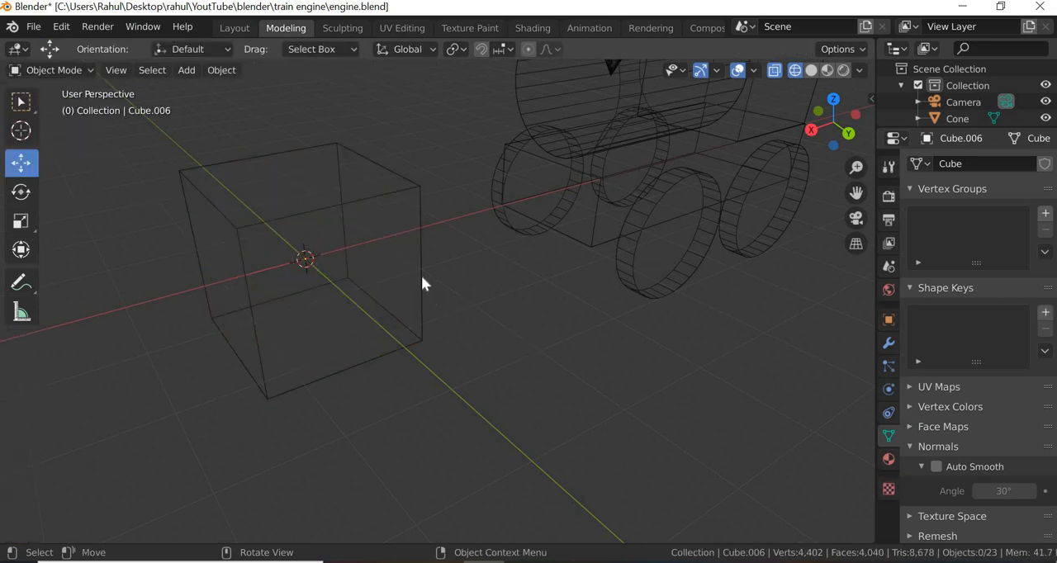
pyautogui.click(422, 278)
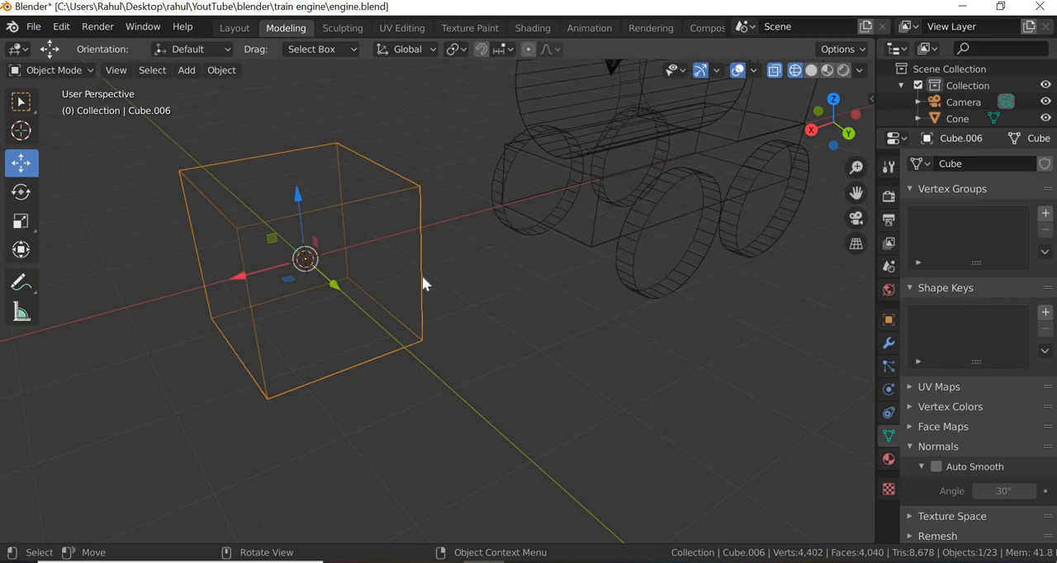
pyautogui.press('Delete')
pyautogui.scroll(-2, 471, 283)
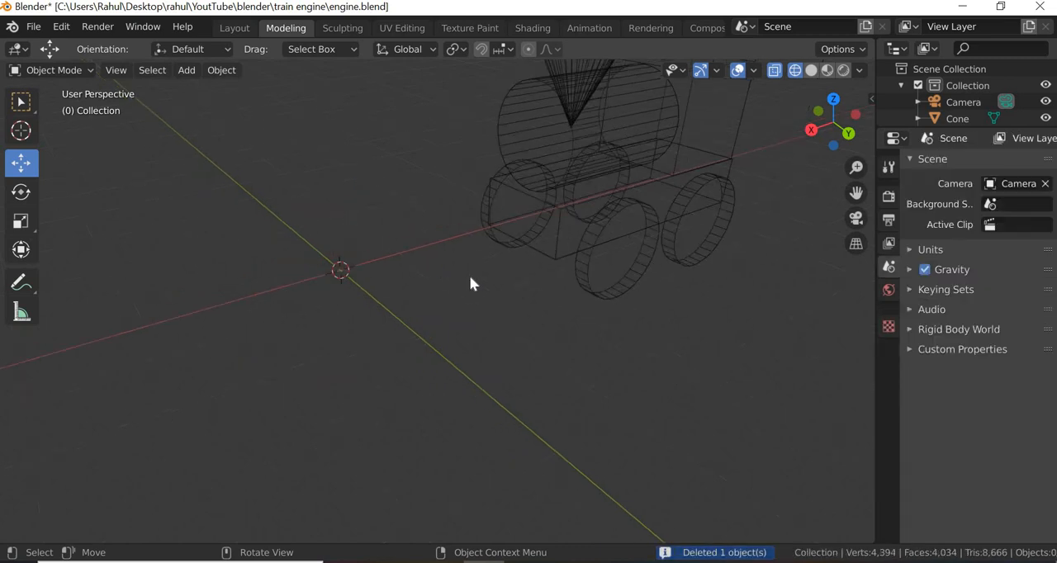
# - Display the scene in Material Preview shading and delete the yellow monkey head above the engine's blue roof
pyautogui.click(828, 71)
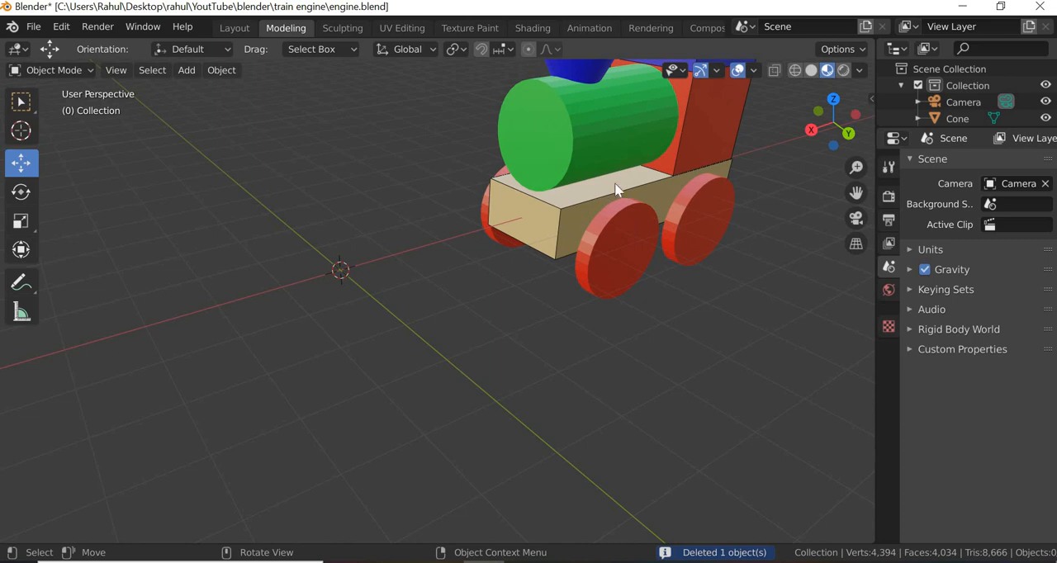
pyautogui.keyDown('shift'); pyautogui.moveTo(392, 305); pyautogui.dragTo(441, 151, button='middle'); pyautogui.keyUp('shift')
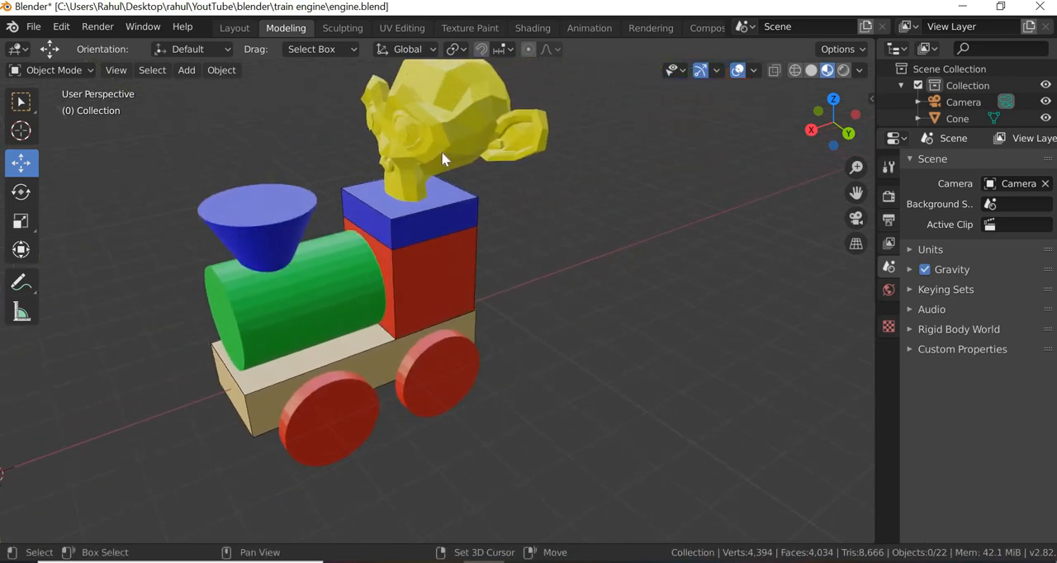
pyautogui.click(456, 131)
pyautogui.press('Delete')
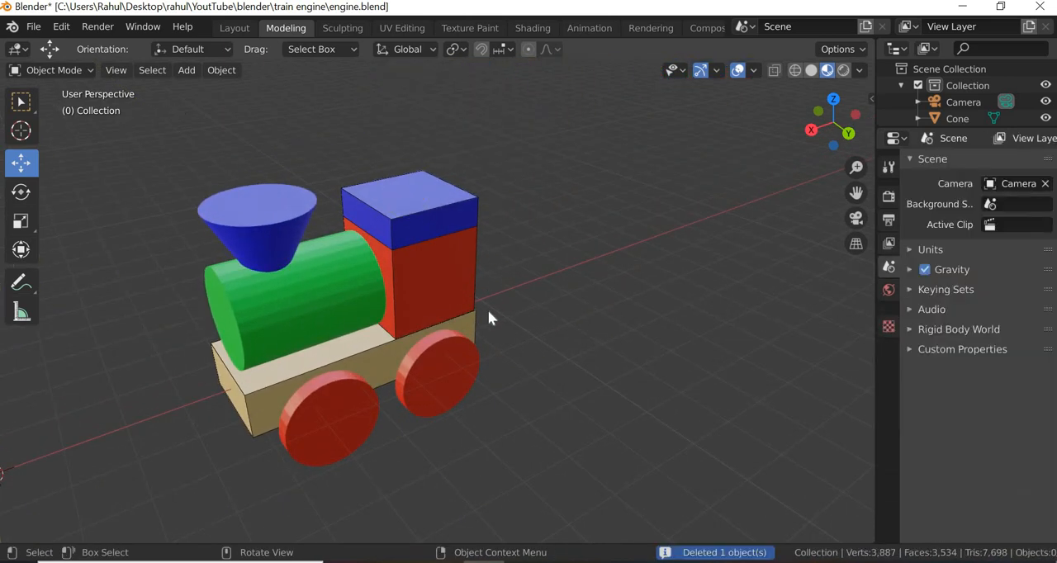
pyautogui.scroll(1, 355, 308)
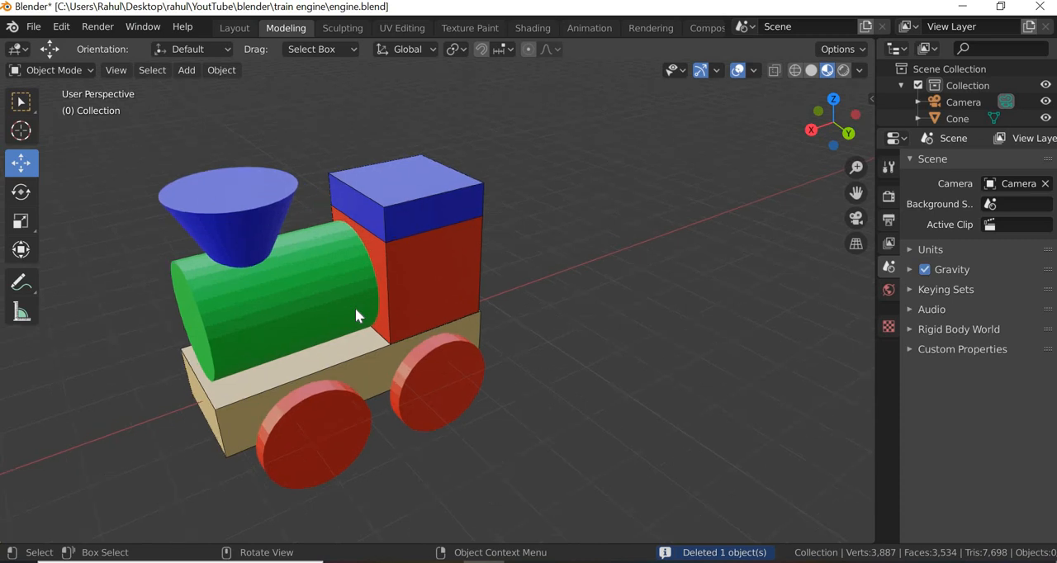
# - Compare the edges of the unfinished engine with those of the finished engine farther along the red axis
pyautogui.scroll(2, 355, 308)
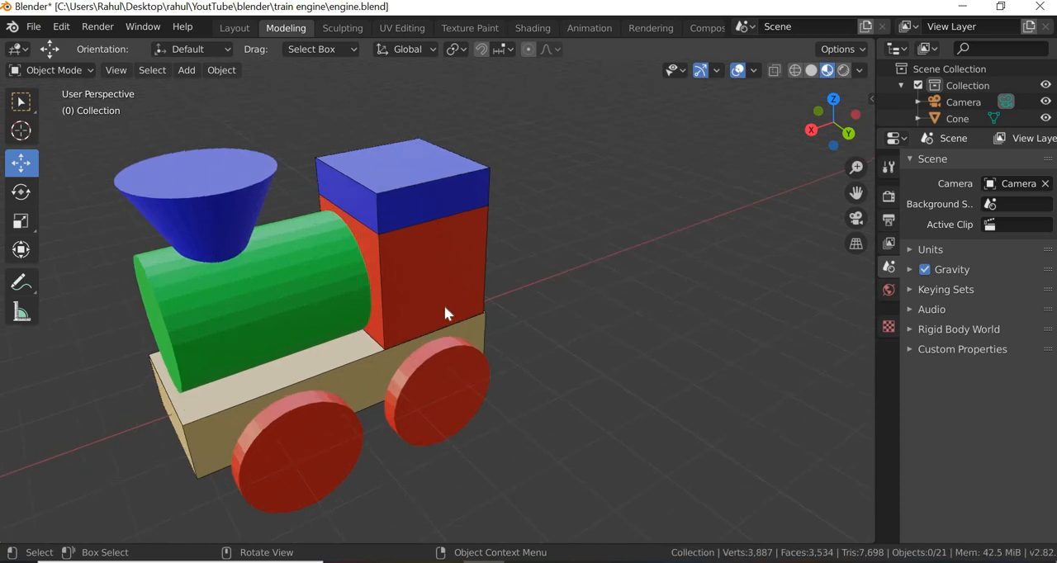
pyautogui.scroll(-10, 431, 314)
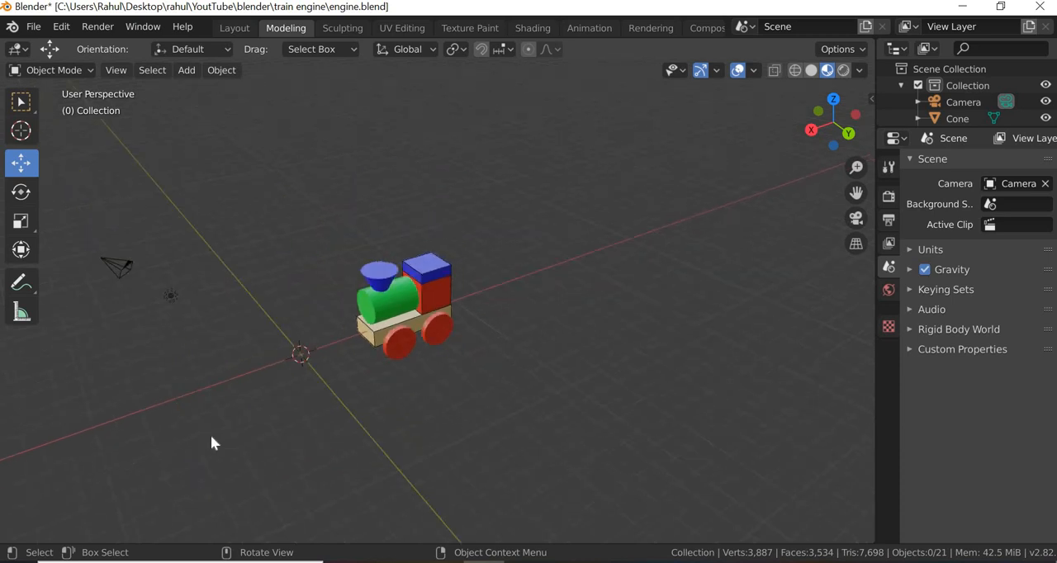
pyautogui.scroll(4, 103, 445)
pyautogui.scroll(-4, 103, 445)
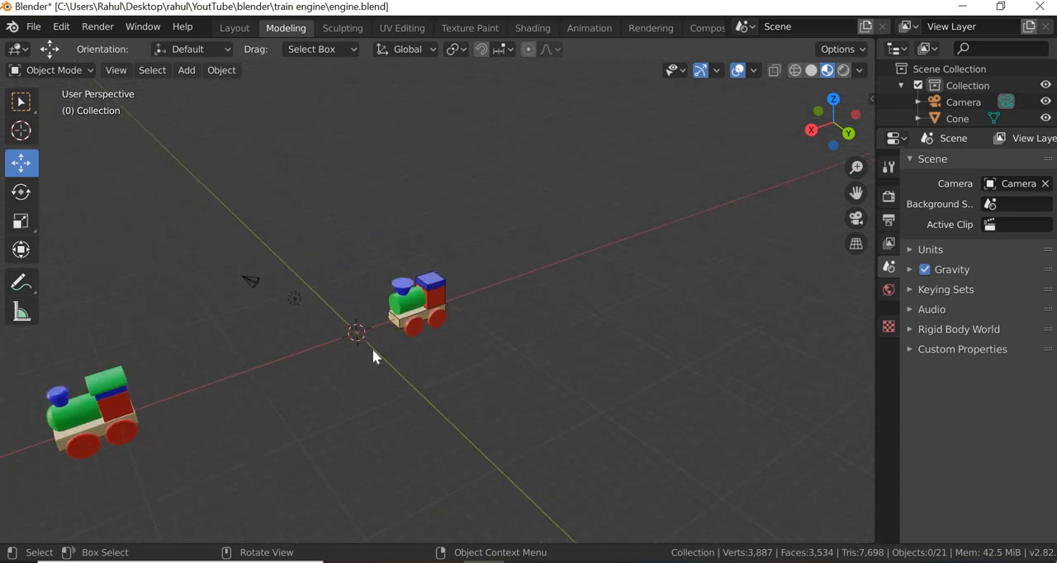
pyautogui.keyDown('shift'); pyautogui.moveTo(157, 416); pyautogui.dragTo(436, 310, button='middle'); pyautogui.keyUp('shift')
pyautogui.scroll(10, 505, 224)
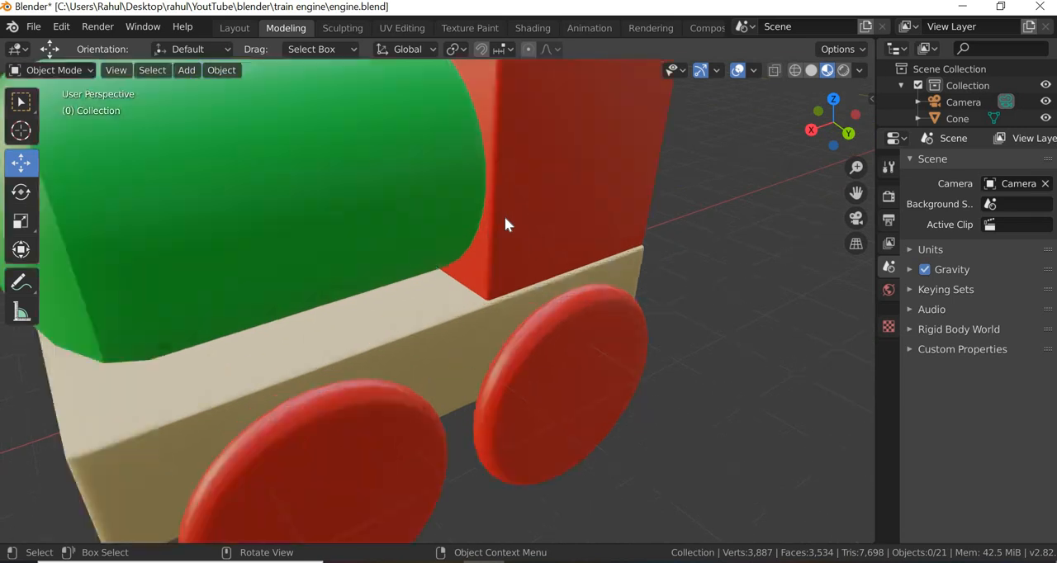
pyautogui.scroll(-3, 507, 224)
pyautogui.scroll(-10, 497, 93)
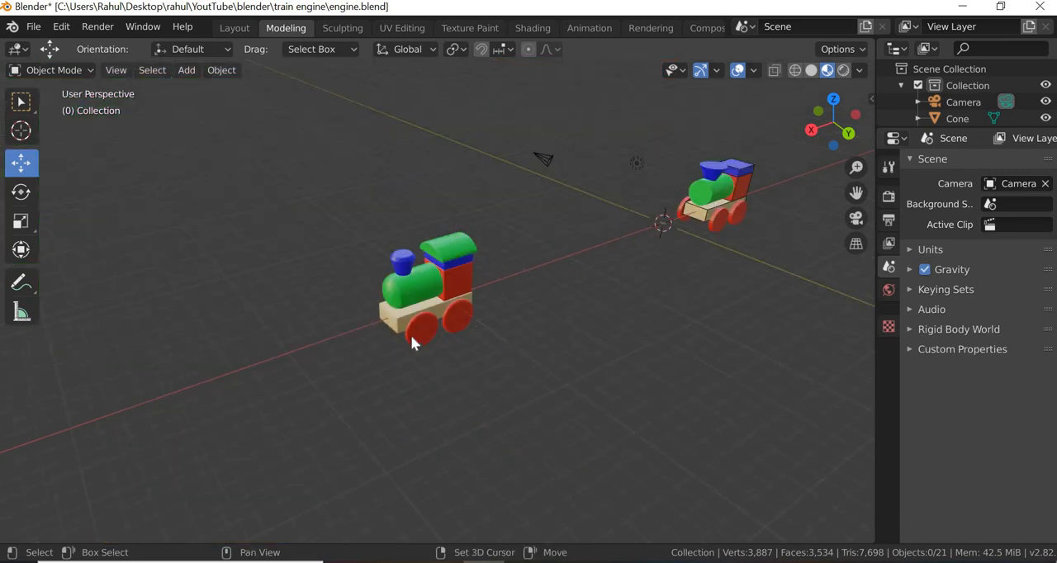
pyautogui.keyDown('shift'); pyautogui.moveTo(725, 201); pyautogui.dragTo(427, 328, button='middle'); pyautogui.keyUp('shift')
pyautogui.scroll(10, 426, 328)
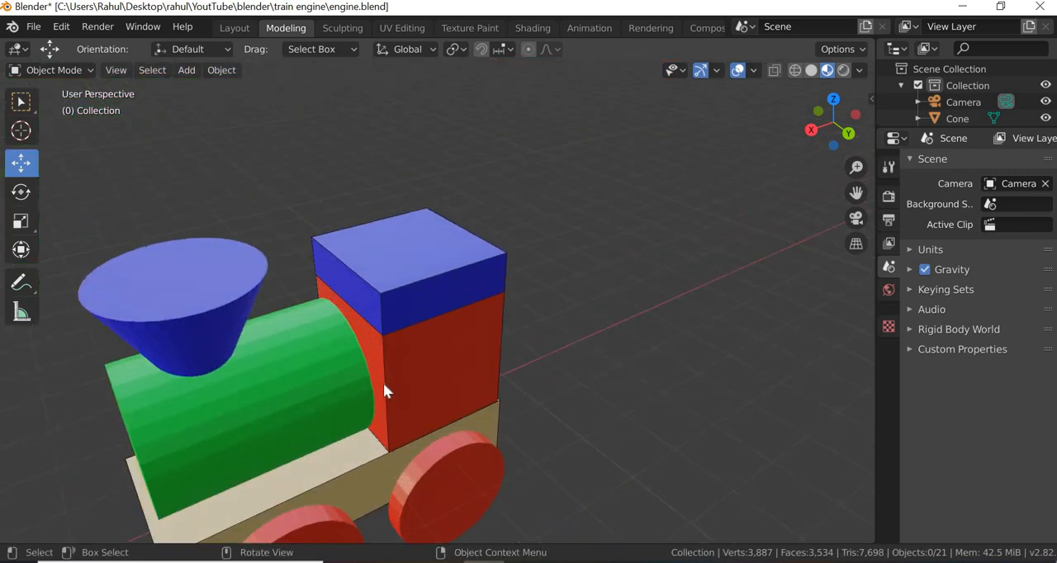
# - Select the blue roof block of the unfinished engine and open it in Edit Mode with wireframe shading
pyautogui.keyDown('shift'); pyautogui.moveTo(373, 435); pyautogui.dragTo(473, 322, button='middle'); pyautogui.keyUp('shift')
pyautogui.moveTo(371, 342); pyautogui.dragTo(447, 335, button='middle')
pyautogui.click(564, 249)
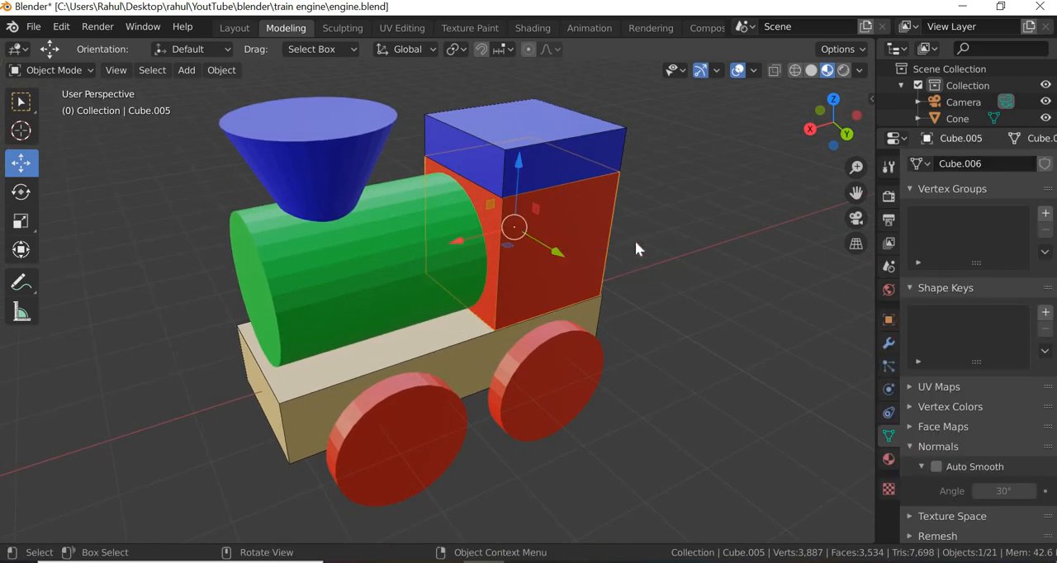
pyautogui.click(574, 138)
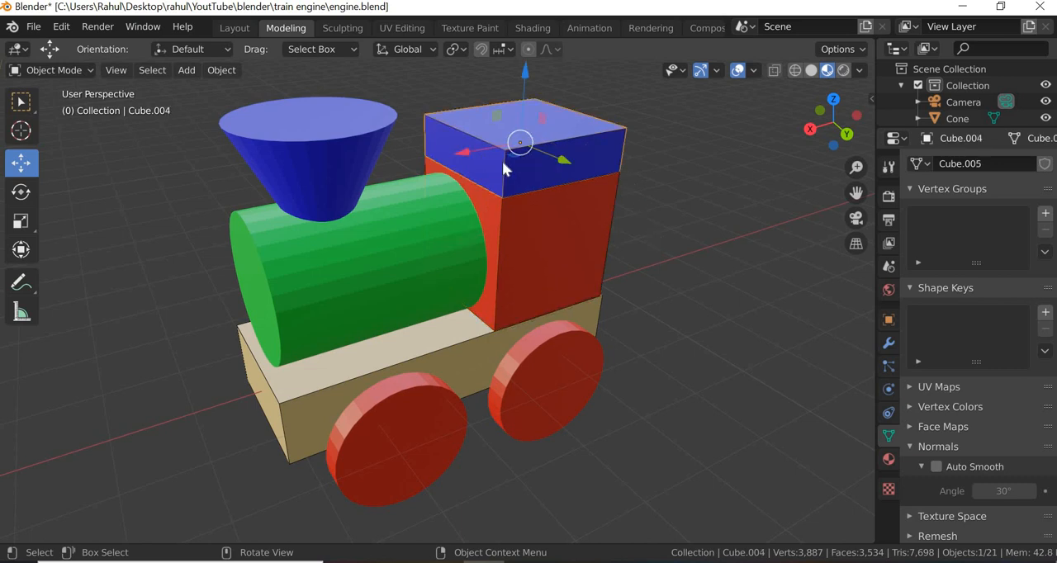
pyautogui.click(793, 75)
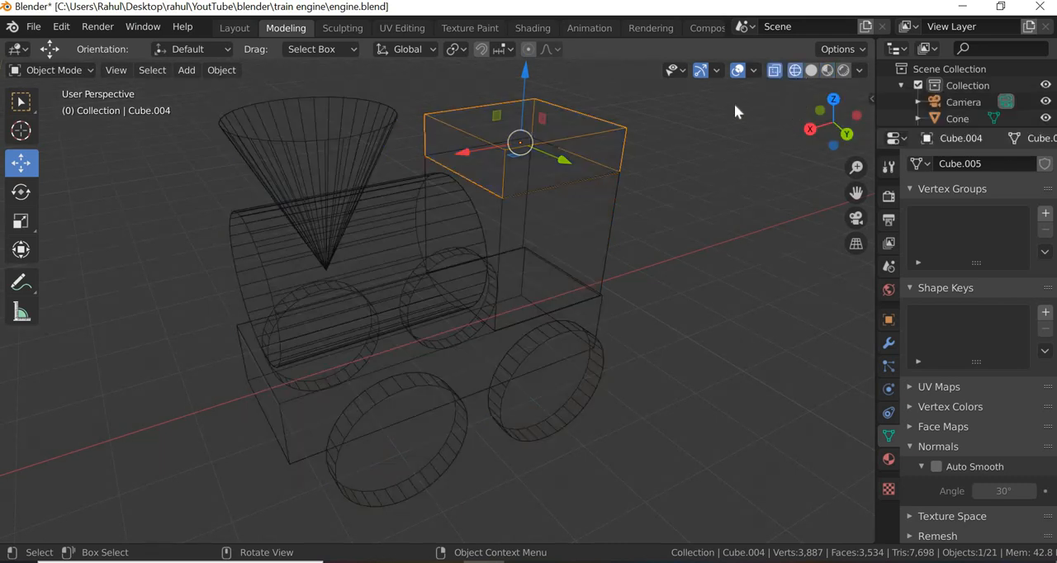
pyautogui.click(91, 69)
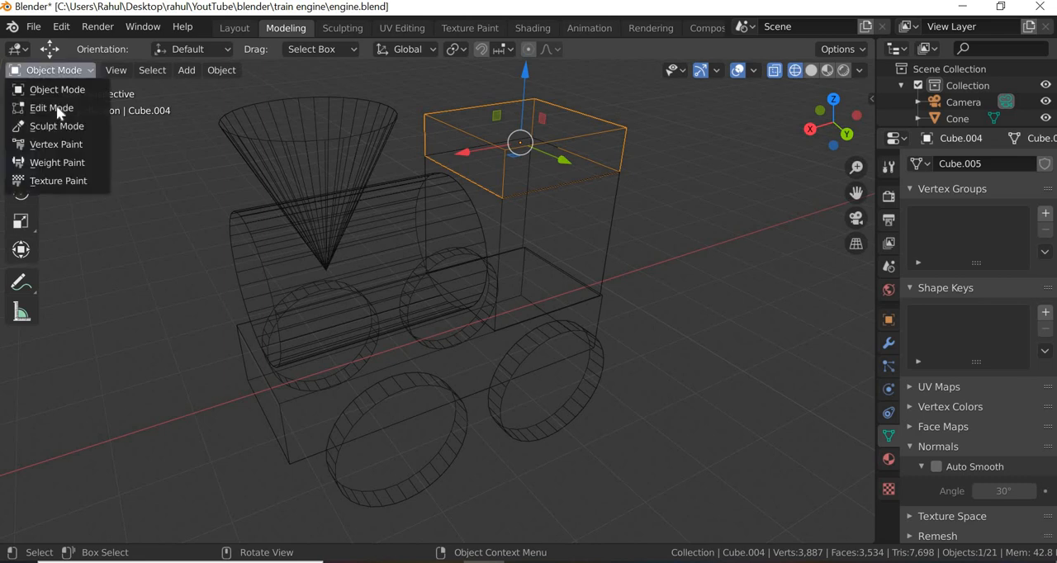
pyautogui.click(66, 106)
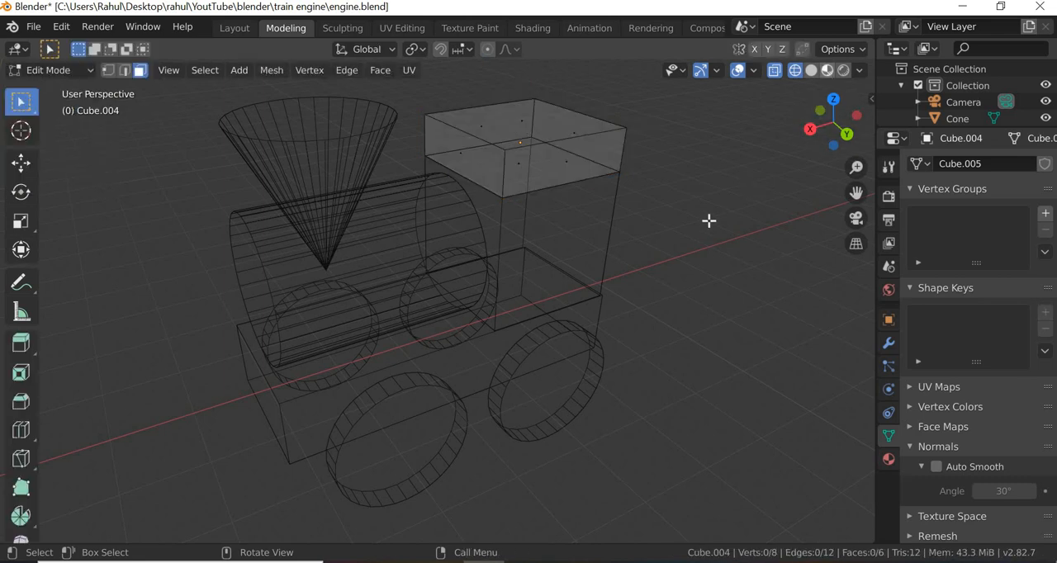
# - Box-select the roof block's faces with wireframe display turned off and examine the selection from another side
pyautogui.hotkey('shift', 'z')
pyautogui.moveTo(647, 83); pyautogui.dragTo(399, 216)
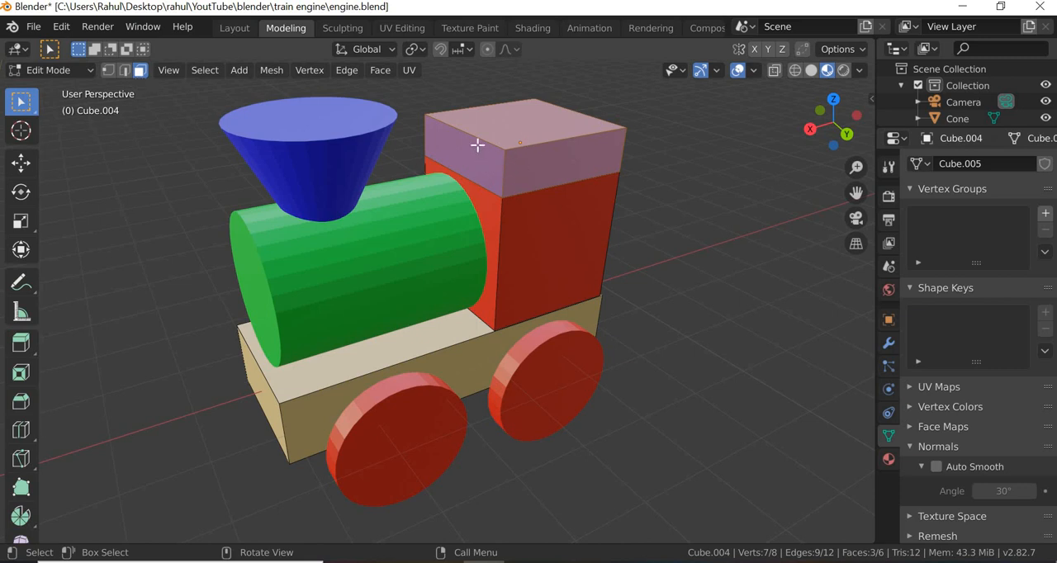
pyautogui.moveTo(559, 260); pyautogui.dragTo(488, 245, button='middle')
pyautogui.keyDown('shift'); pyautogui.moveTo(408, 312); pyautogui.dragTo(418, 356, button='middle'); pyautogui.keyUp('shift')
pyautogui.scroll(-5, 418, 356)
pyautogui.moveTo(333, 352)
pyautogui.keyDown('shift'); pyautogui.mouseDown(button='middle')
pyautogui.moveTo(608, 386)
pyautogui.moveTo(458, 396)
pyautogui.moveTo(583, 387)
pyautogui.moveTo(524, 413)
pyautogui.moveTo(471, 406)
pyautogui.moveTo(547, 418)
pyautogui.moveTo(661, 409)
pyautogui.mouseUp(button='middle'); pyautogui.keyUp('shift')
# - Return to wireframe shading, box-select the roof block in face select mode, and clear the selection
pyautogui.click(794, 70)
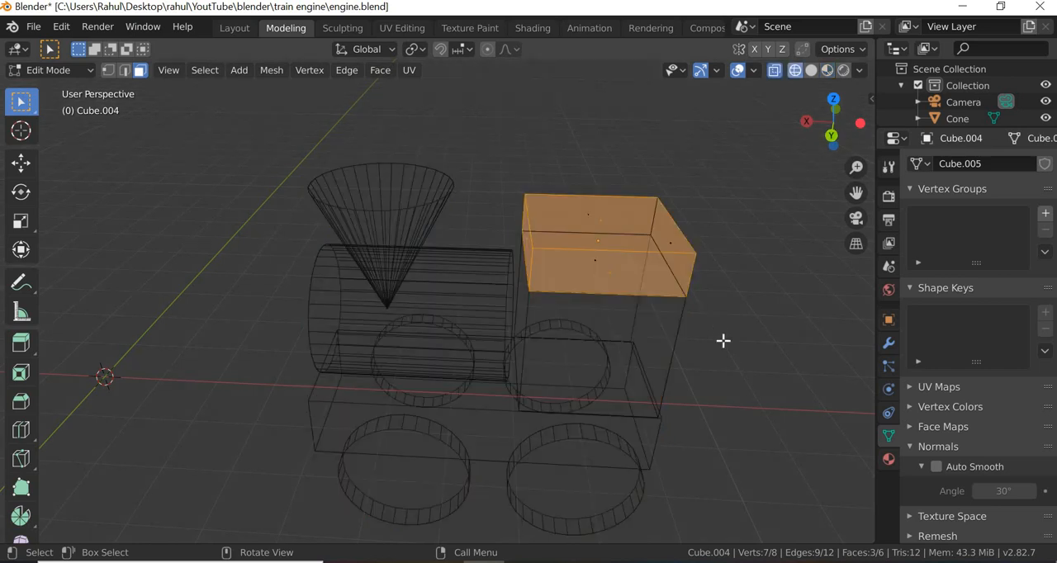
pyautogui.keyDown('shift'); pyautogui.moveTo(609, 389); pyautogui.dragTo(672, 196, button='middle'); pyautogui.keyUp('shift')
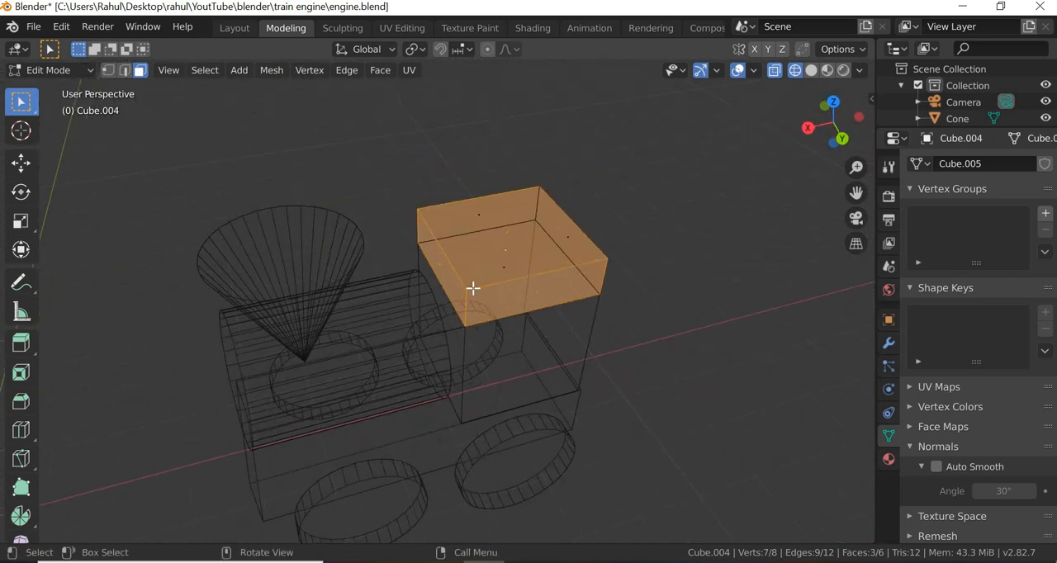
pyautogui.moveTo(669, 163); pyautogui.dragTo(389, 366)
pyautogui.moveTo(457, 365); pyautogui.dragTo(688, 380, button='middle')
pyautogui.click(689, 380)
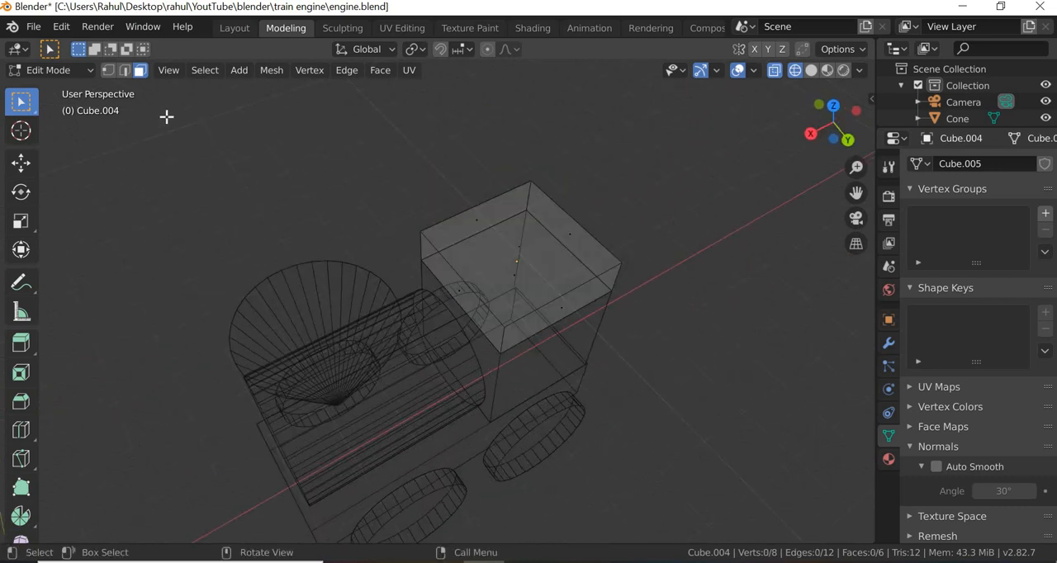
# - Switch to edge select mode and box-select all edges of the roof block
pyautogui.click(125, 70)
pyautogui.moveTo(669, 153); pyautogui.dragTo(356, 360)
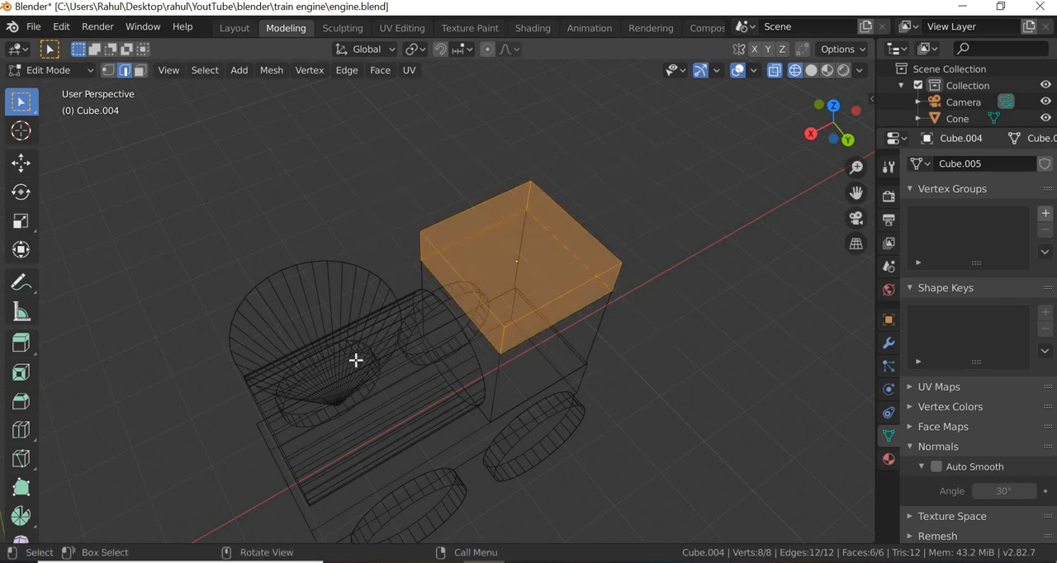
pyautogui.moveTo(551, 372); pyautogui.dragTo(617, 189, button='middle')
pyautogui.scroll(3, 618, 189)
pyautogui.keyDown('shift'); pyautogui.moveTo(618, 215); pyautogui.dragTo(476, 314, button='middle'); pyautogui.keyUp('shift')
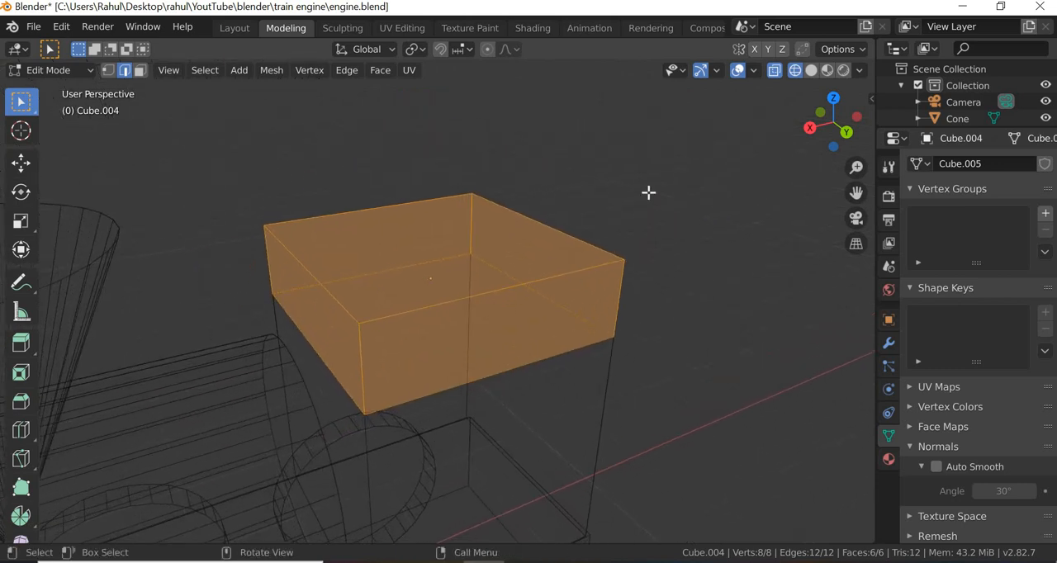
# - Select the four edges around one side face of the roof block individually, adding each to the selection
pyautogui.click(566, 230)
pyautogui.click(567, 232)
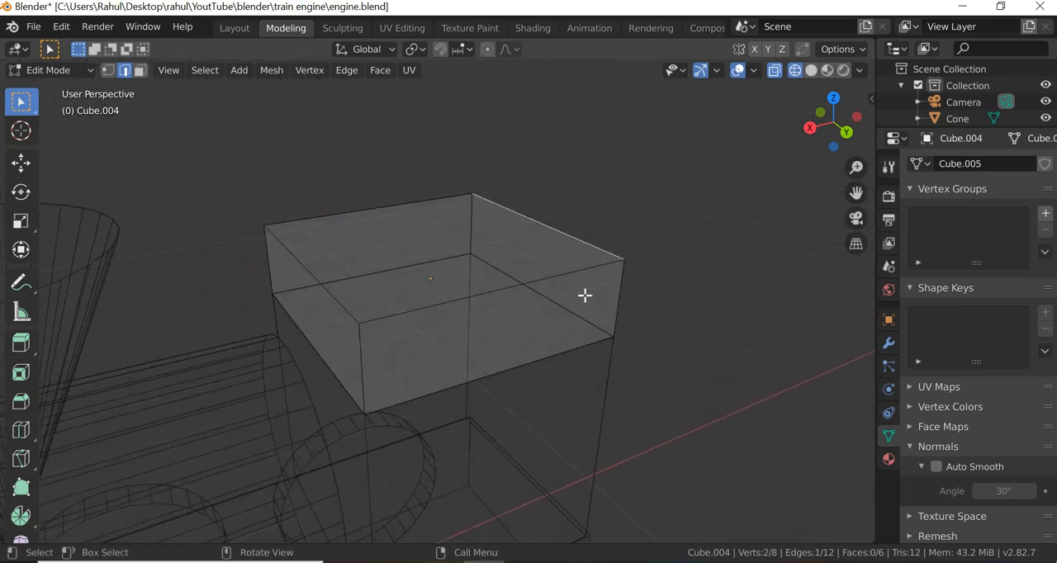
pyautogui.keyDown('shift'); pyautogui.click(596, 310); pyautogui.keyUp('shift')
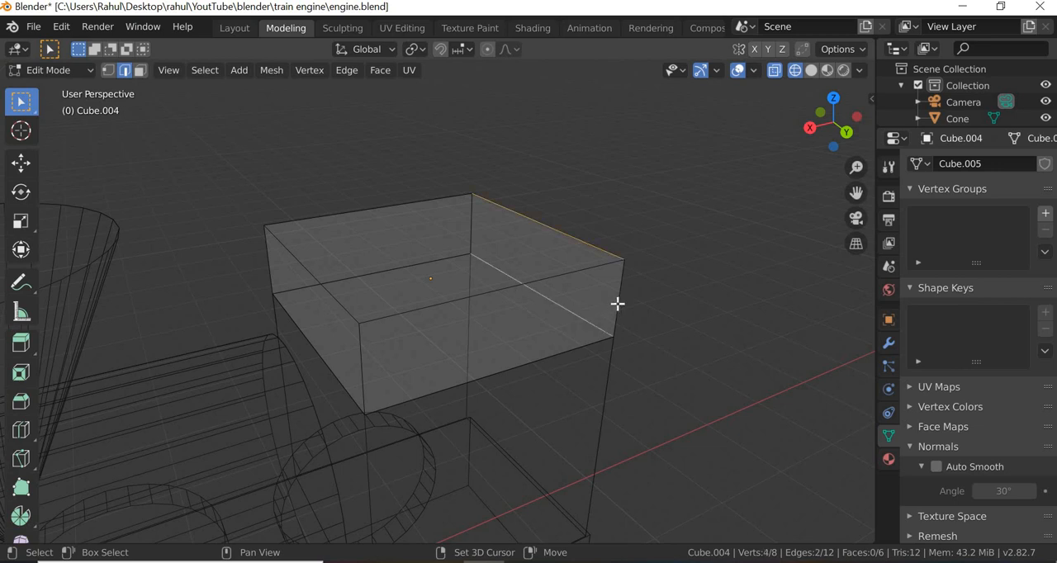
pyautogui.keyDown('shift'); pyautogui.click(618, 303); pyautogui.keyUp('shift')
pyautogui.keyDown('shift'); pyautogui.click(472, 221); pyautogui.keyUp('shift')
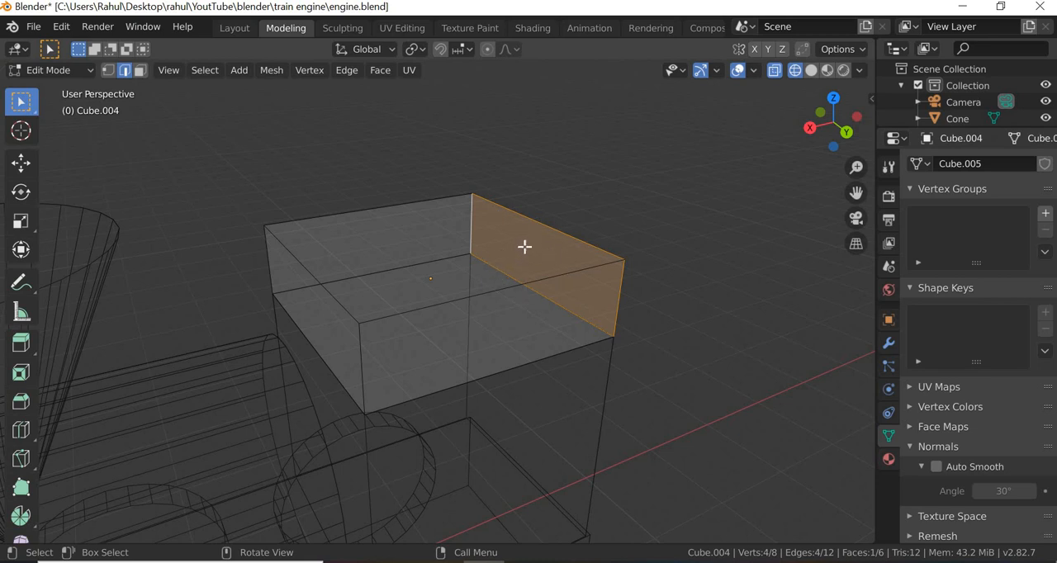
# - Select all edges of the roof block and bevel them with an offset of 0.05 m
pyautogui.moveTo(190, 134); pyautogui.dragTo(677, 426)
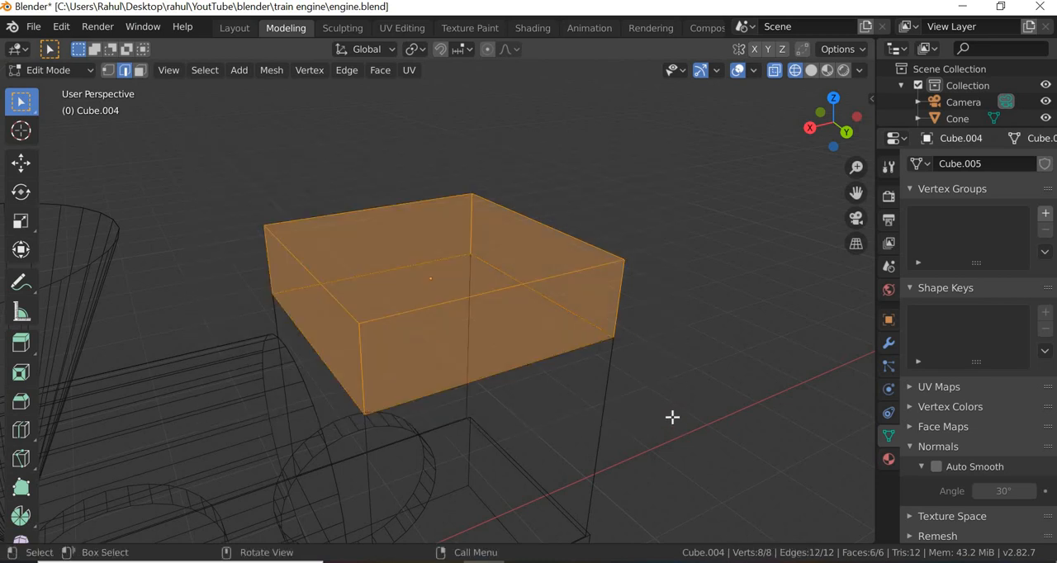
pyautogui.rightClick(490, 294)
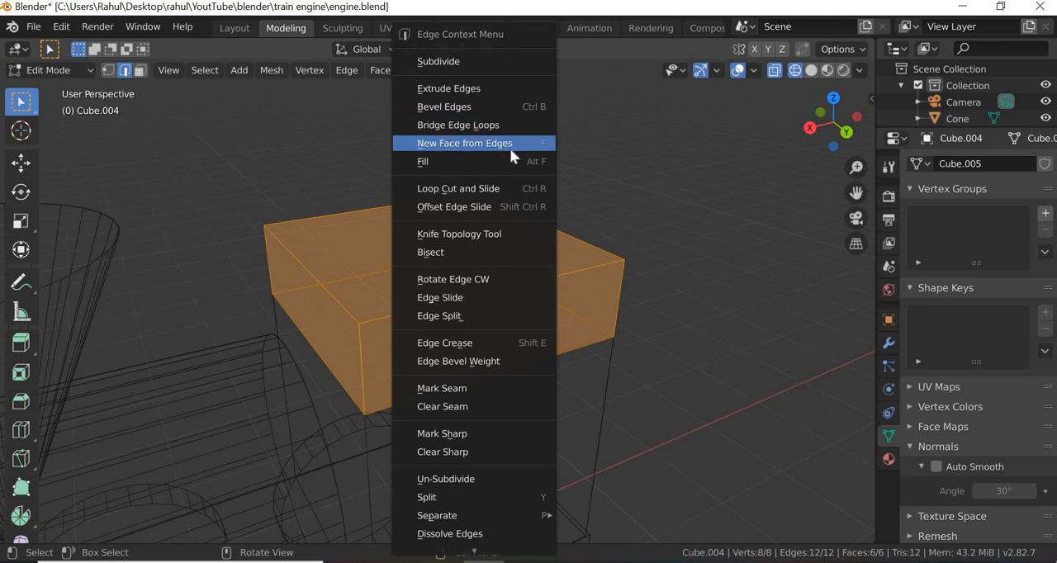
pyautogui.click(461, 107)
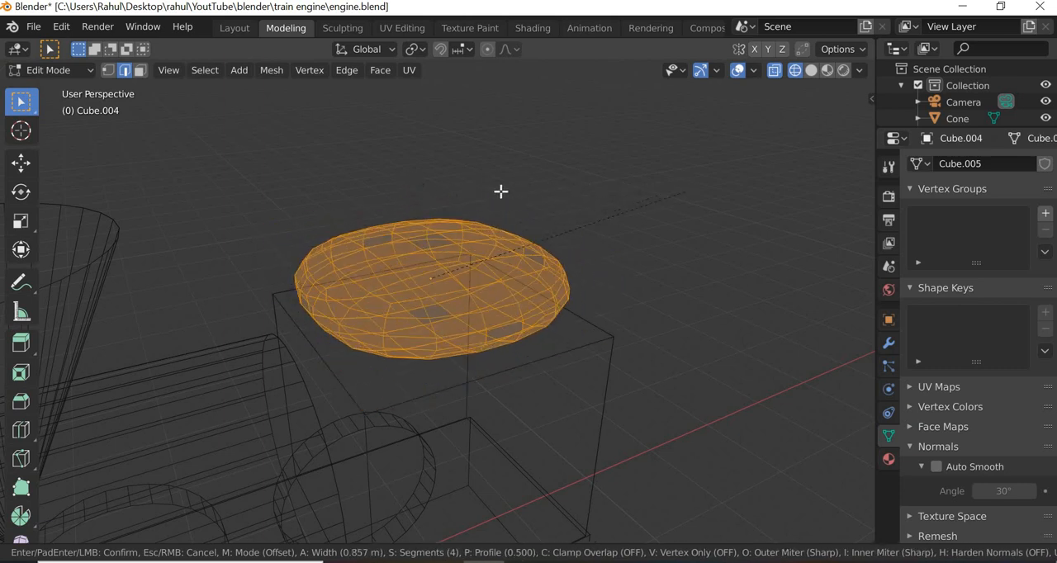
pyautogui.click(404, 182)
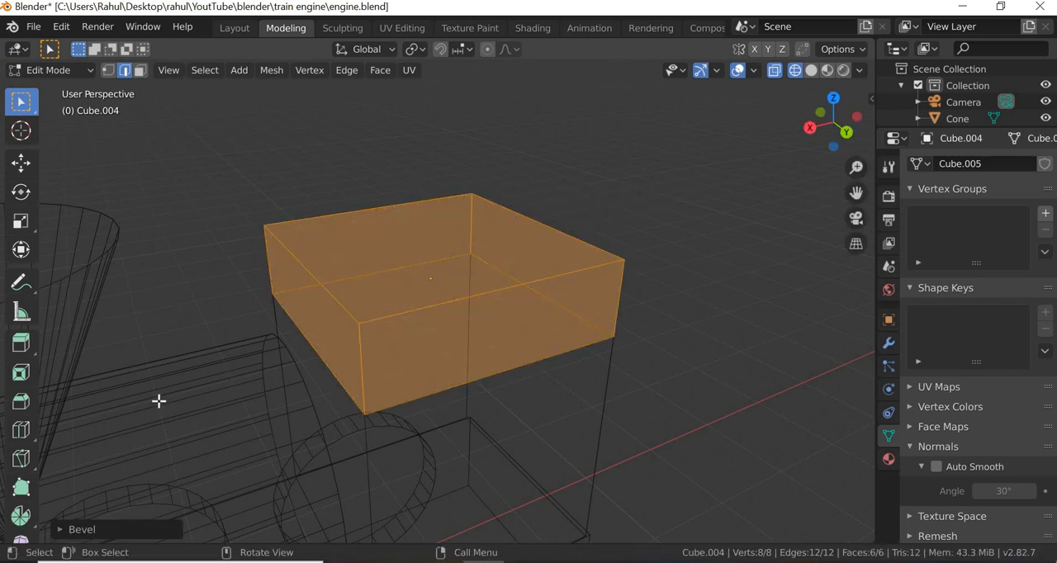
pyautogui.click(62, 534)
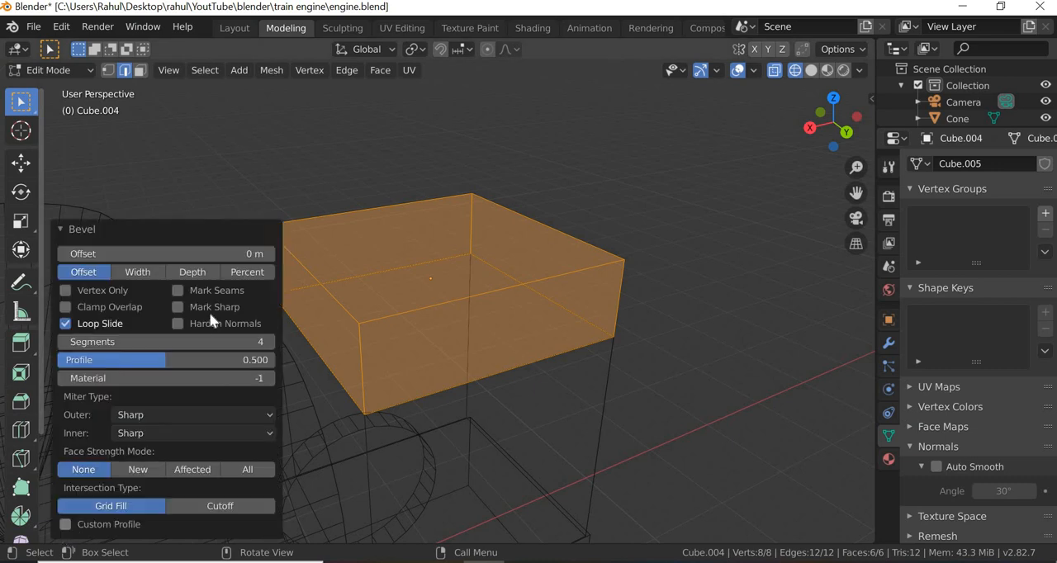
pyautogui.moveTo(247, 255)
pyautogui.mouseDown()
pyautogui.moveTo(322, 255)
pyautogui.moveTo(247, 255)
pyautogui.moveTo(258, 255)
pyautogui.mouseUp()
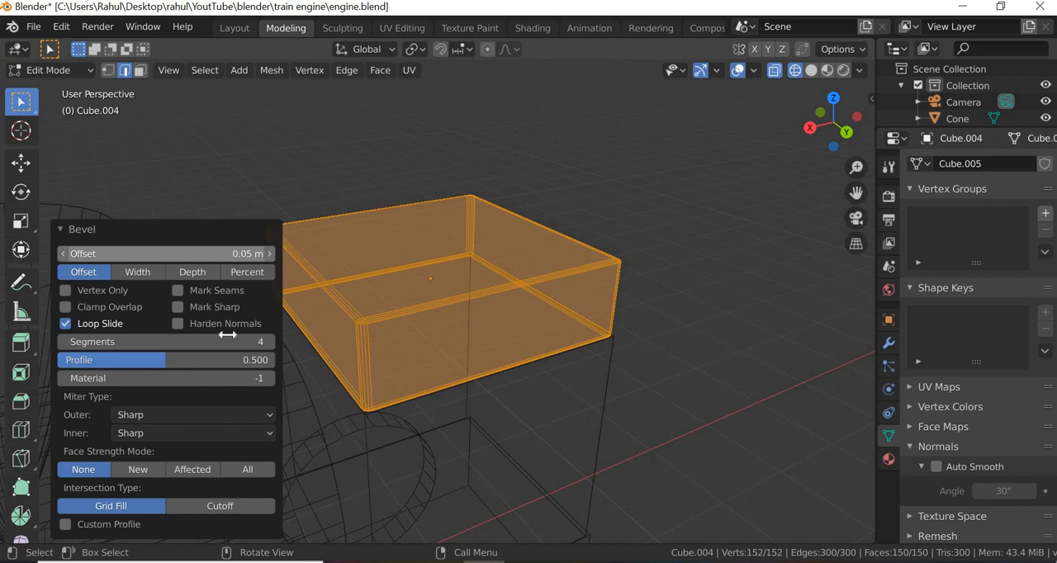
# - Raise the roof bevel's segments to 87 and inspect the edges up close
pyautogui.moveTo(248, 342); pyautogui.dragTo(372, 343)
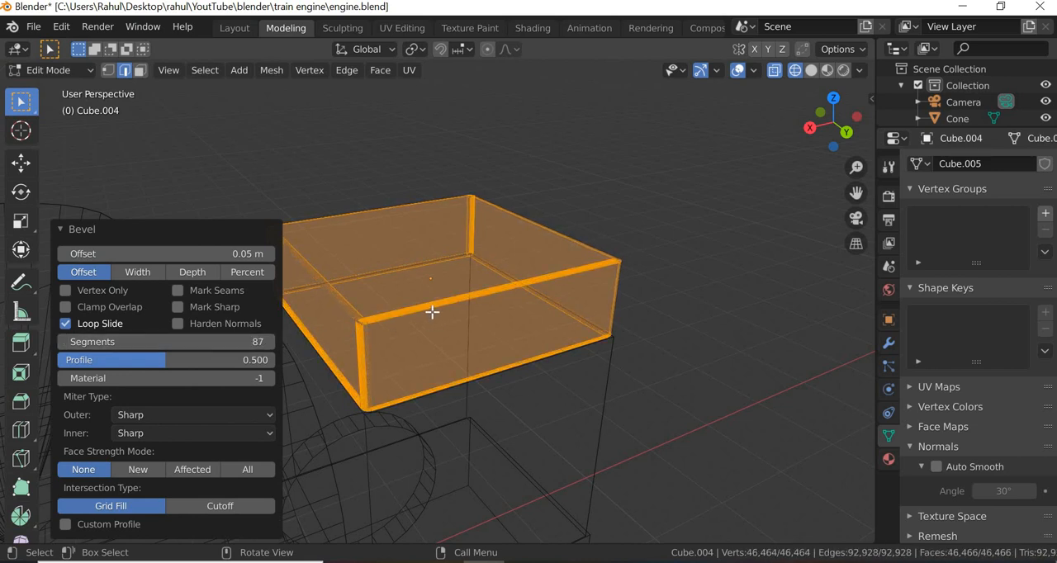
pyautogui.scroll(8, 432, 311)
pyautogui.scroll(-4, 432, 312)
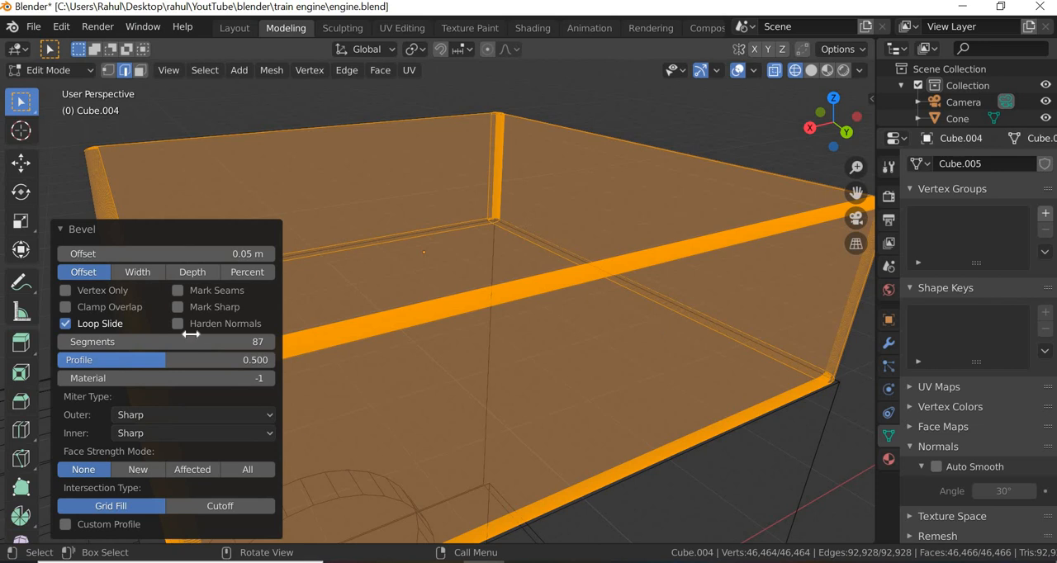
# - Set the roof bevel to 1 segment and inspect the beveled corners
pyautogui.click(165, 341)
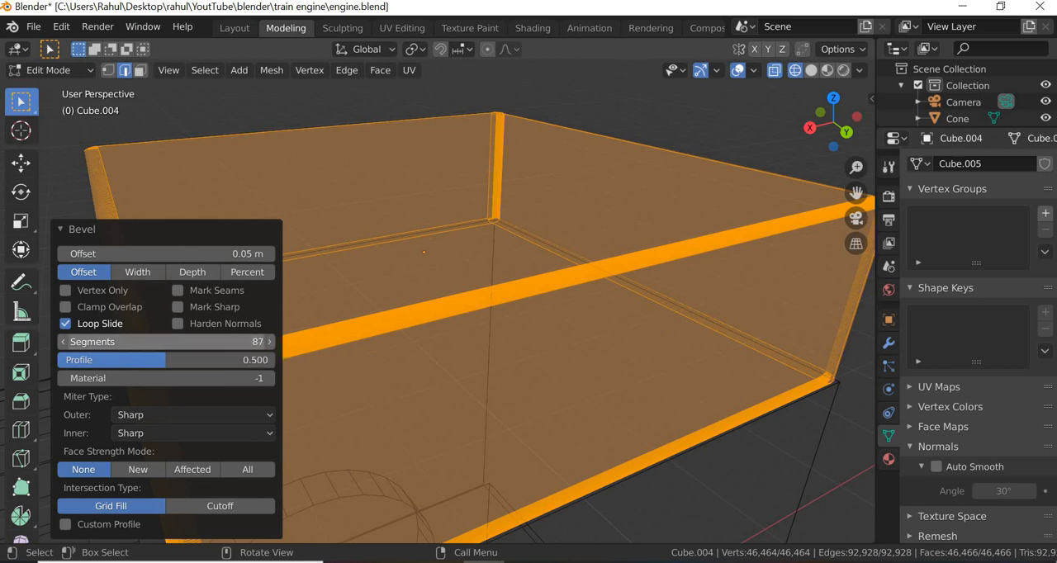
pyautogui.write('1')
pyautogui.press('Return')
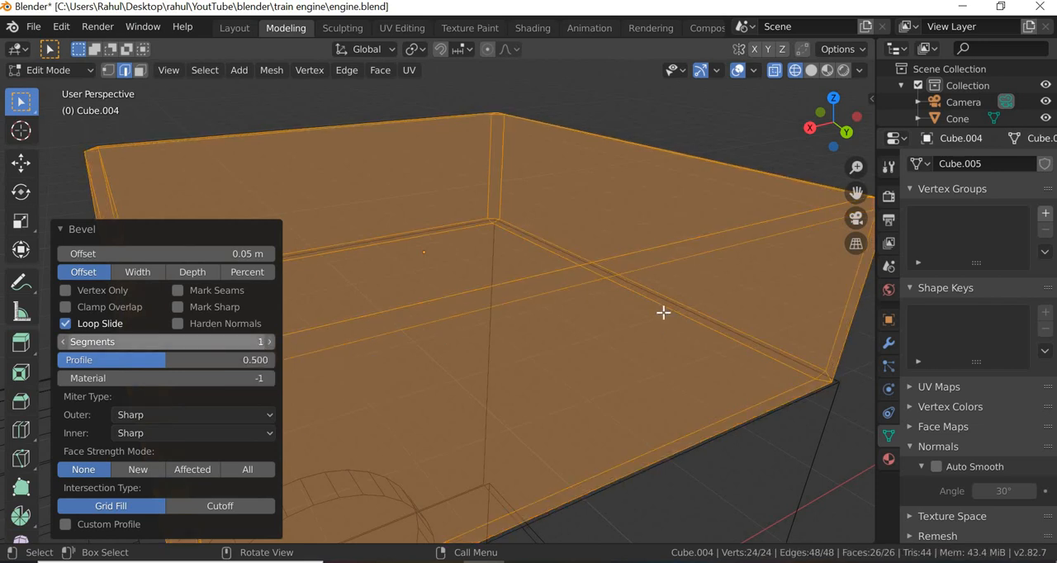
pyautogui.scroll(-2, 468, 329)
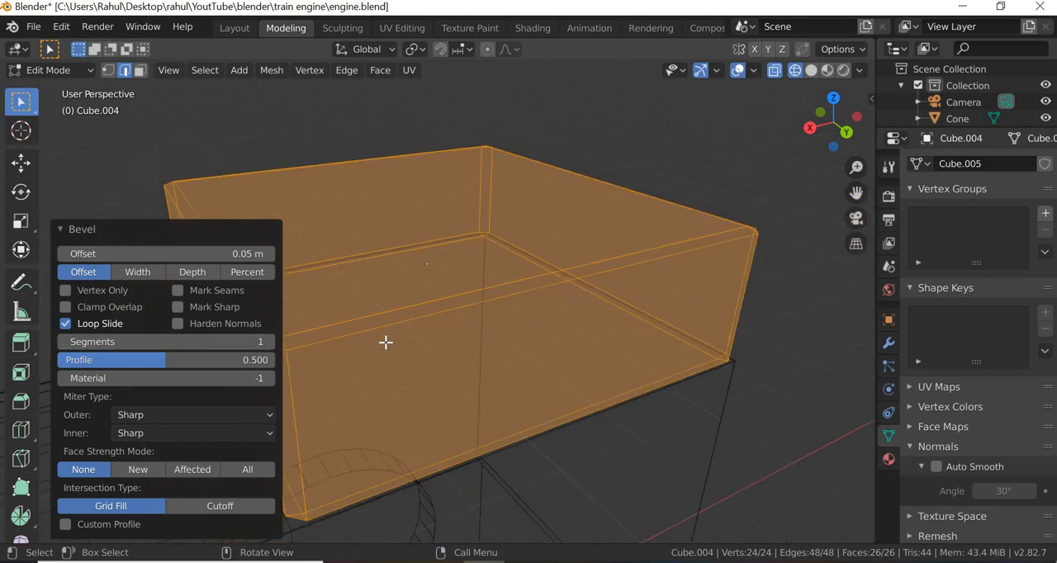
pyautogui.moveTo(463, 329); pyautogui.dragTo(404, 316, button='middle')
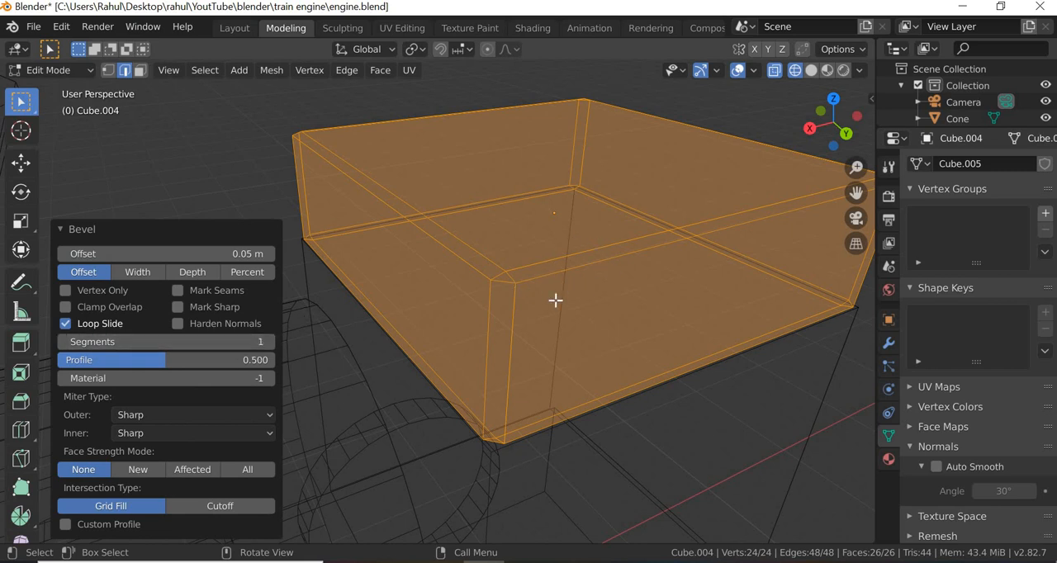
# - Set the roof bevel to 4 segments
pyautogui.moveTo(166, 342); pyautogui.dragTo(177, 342)
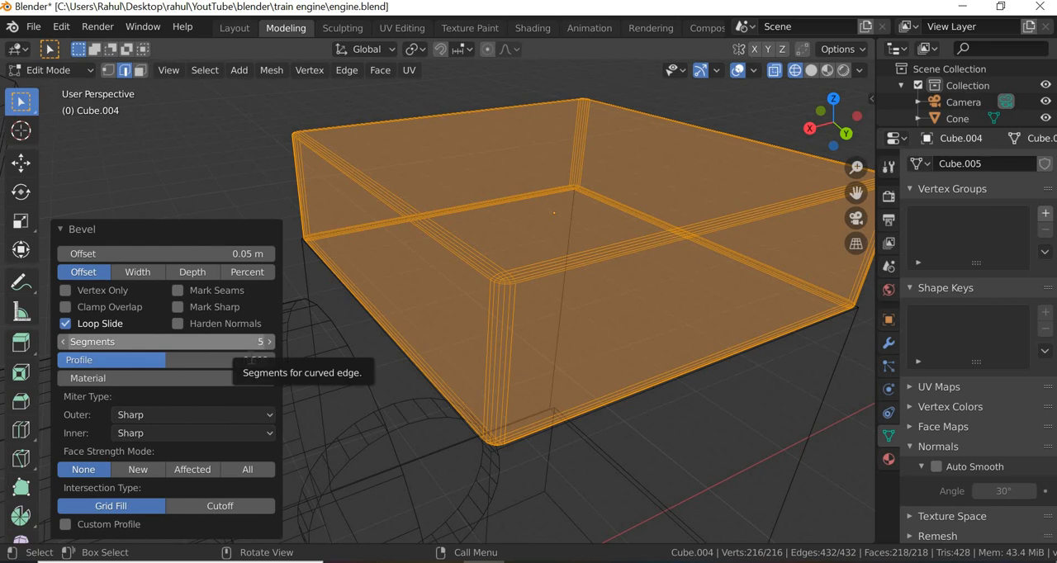
pyautogui.click(251, 347)
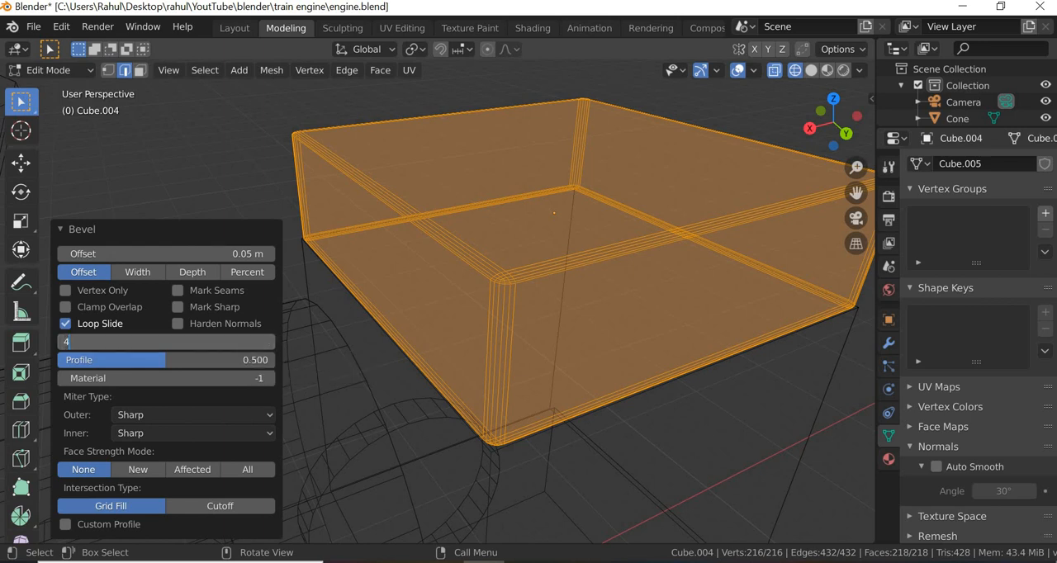
pyautogui.write('4')
pyautogui.press('Return')
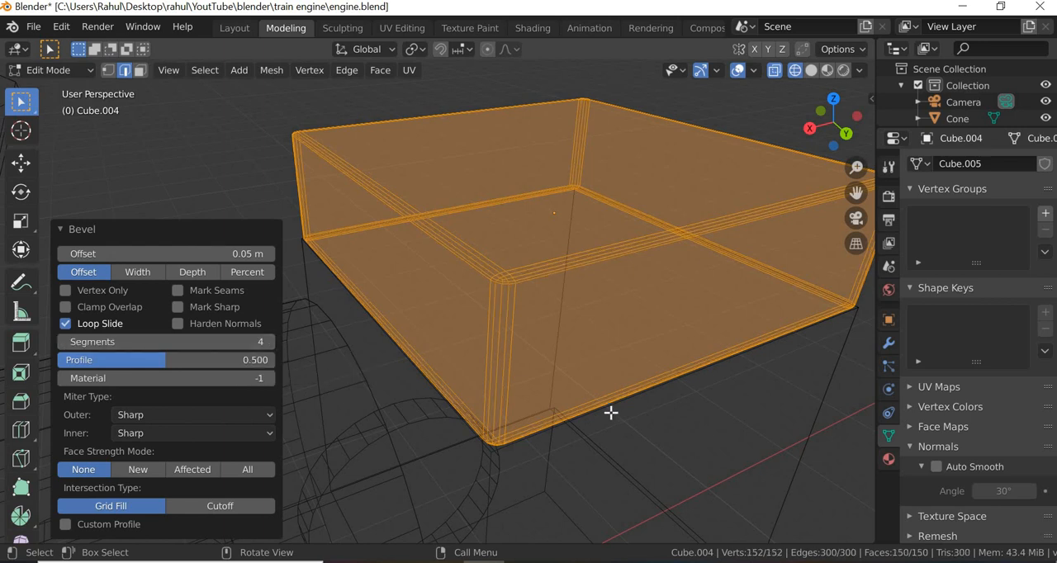
# - Keep the roof bevel offset at 0.05 m and return to Object Mode with Material Preview shading
pyautogui.click(165, 254)
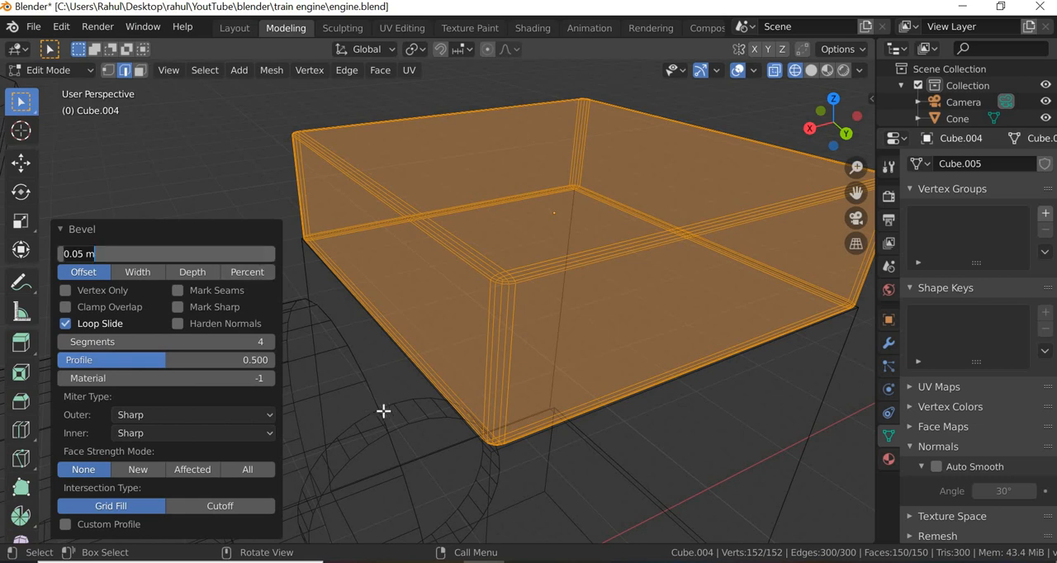
pyautogui.press('Return')
pyautogui.scroll(-3, 608, 308)
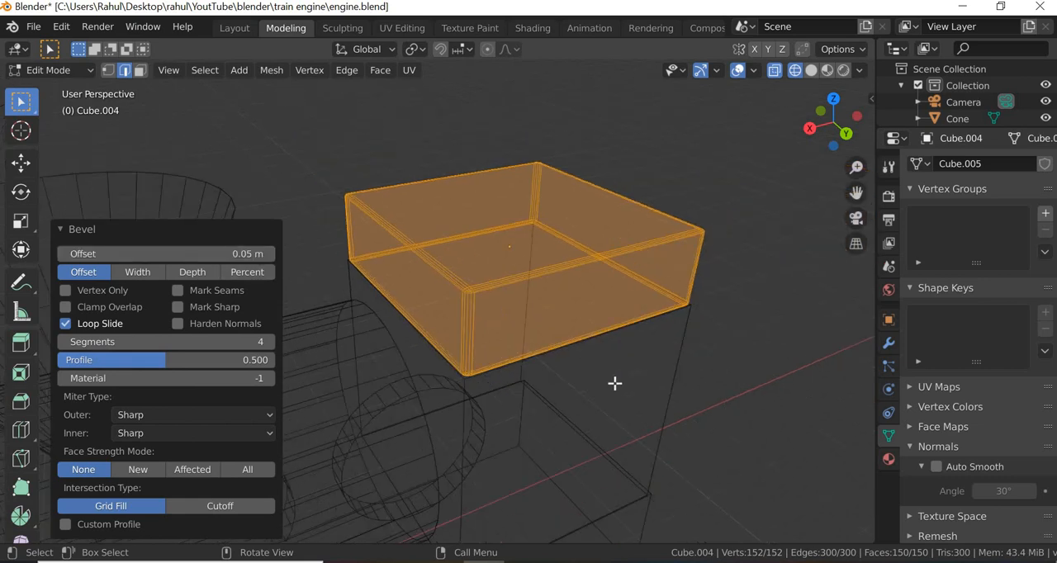
pyautogui.click(621, 378)
pyautogui.click(828, 70)
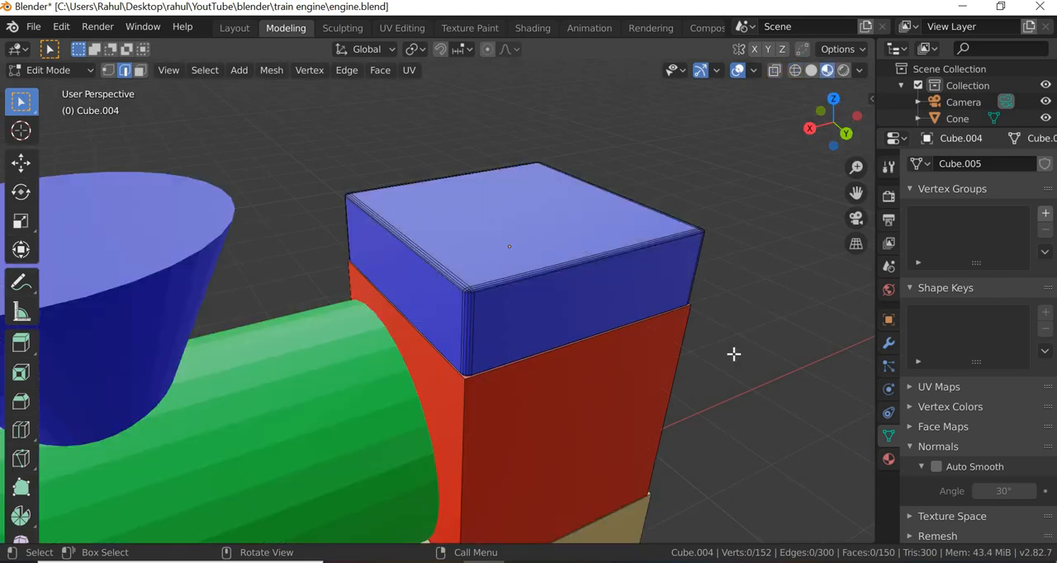
pyautogui.click(88, 70)
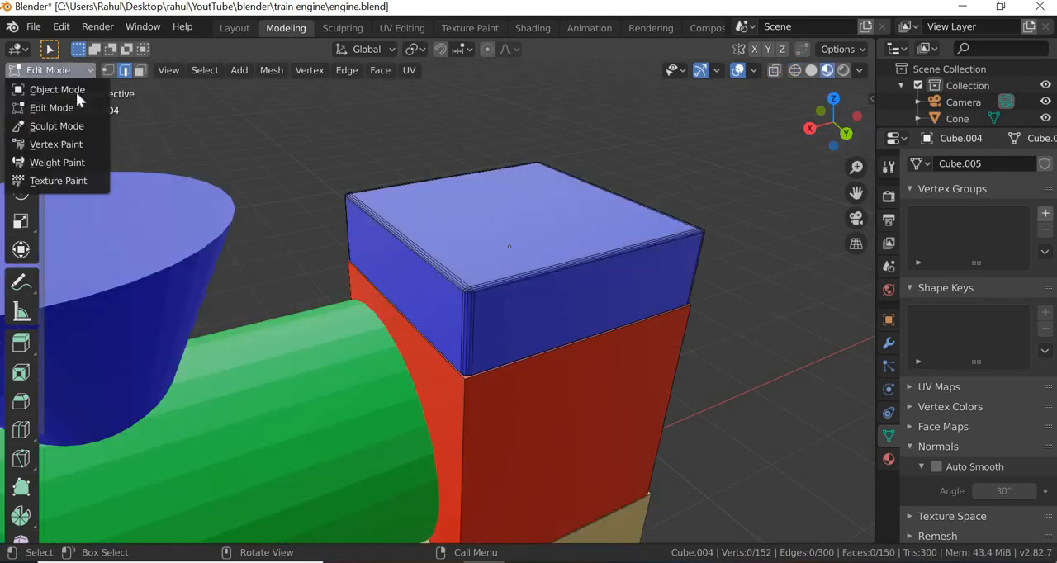
pyautogui.click(76, 92)
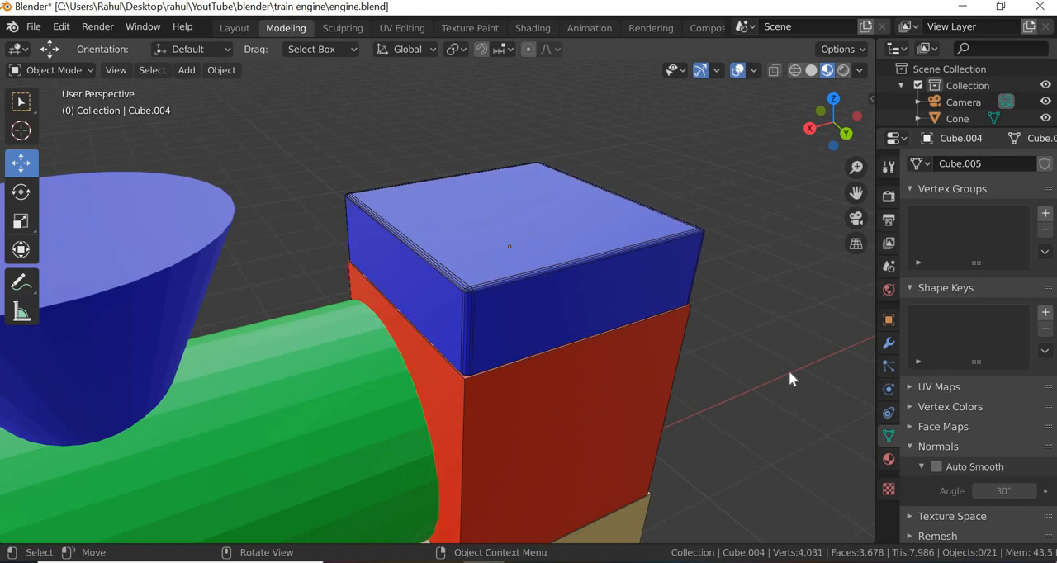
# - Turn off the wireframe display of the roof block and inspect its rounded edges up close
pyautogui.click(577, 311)
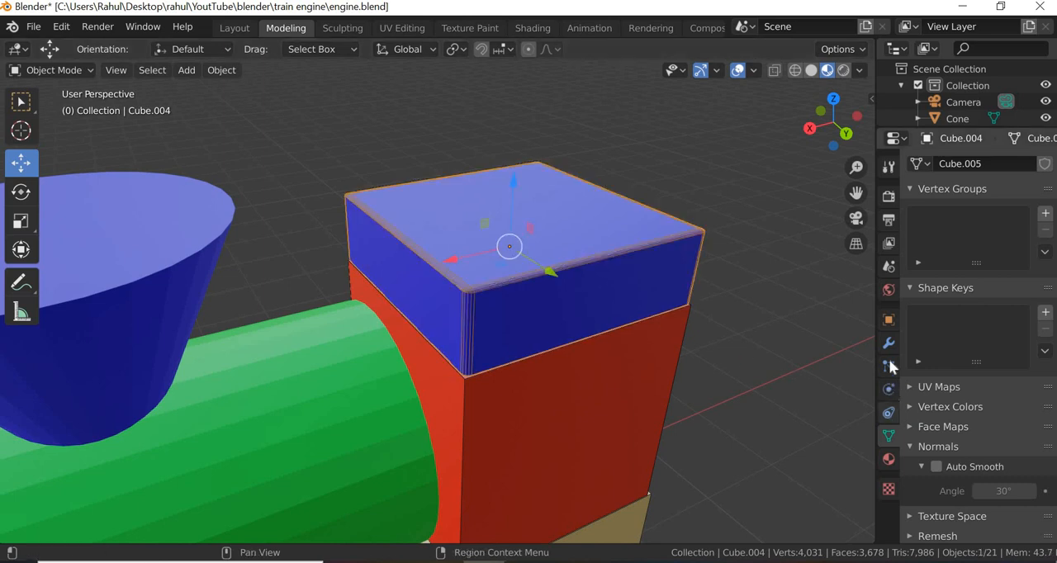
pyautogui.click(888, 321)
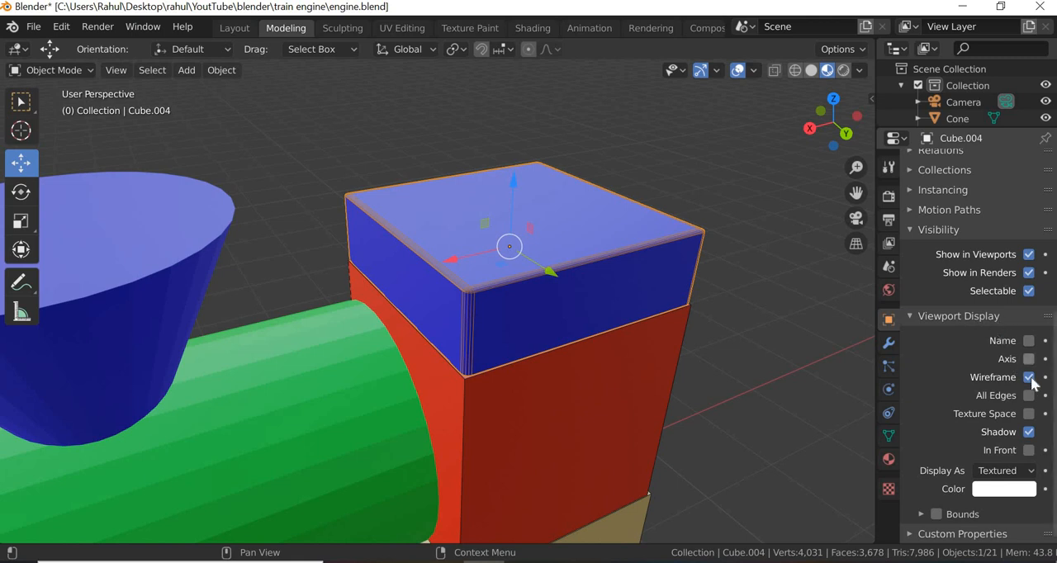
pyautogui.click(1028, 377)
pyautogui.click(669, 347)
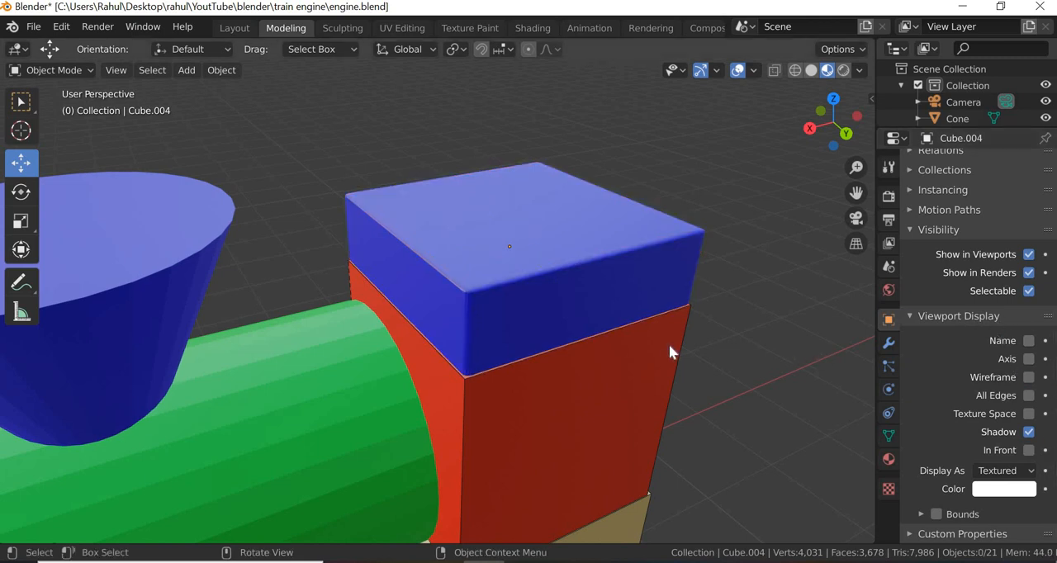
pyautogui.scroll(-4, 670, 350)
pyautogui.scroll(8, 670, 344)
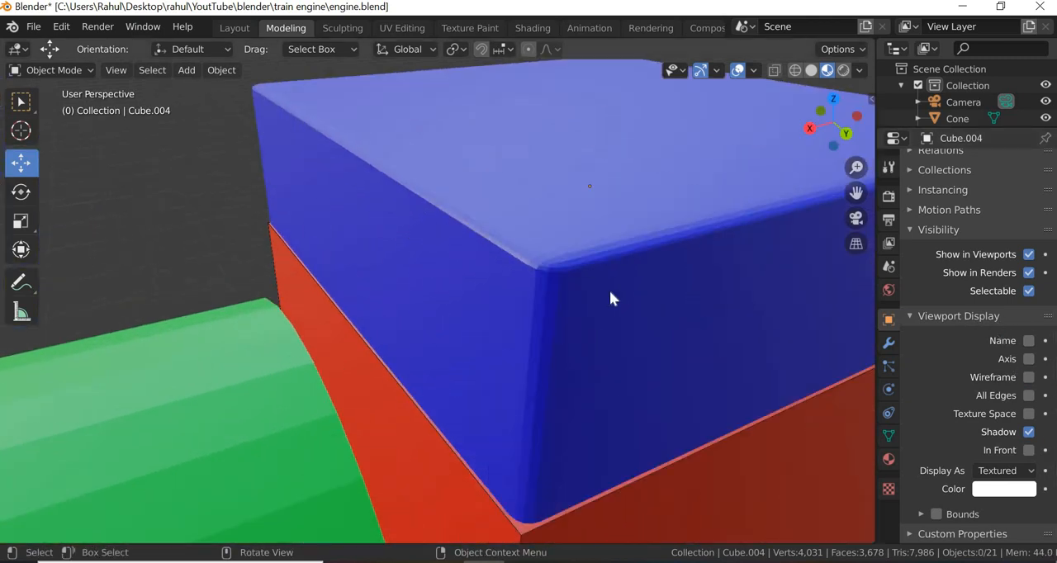
pyautogui.scroll(3, 568, 323)
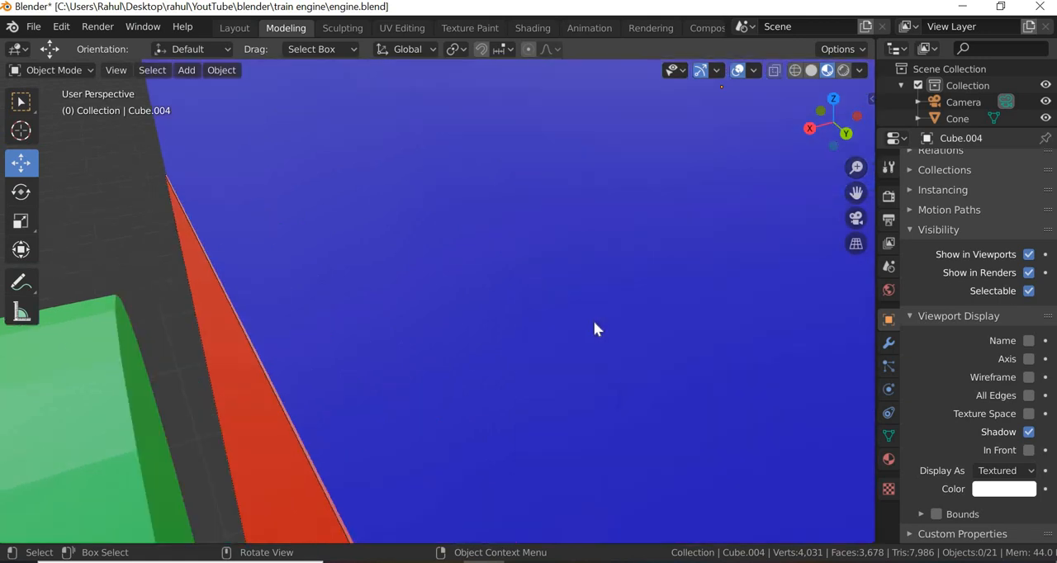
pyautogui.scroll(-3, 593, 328)
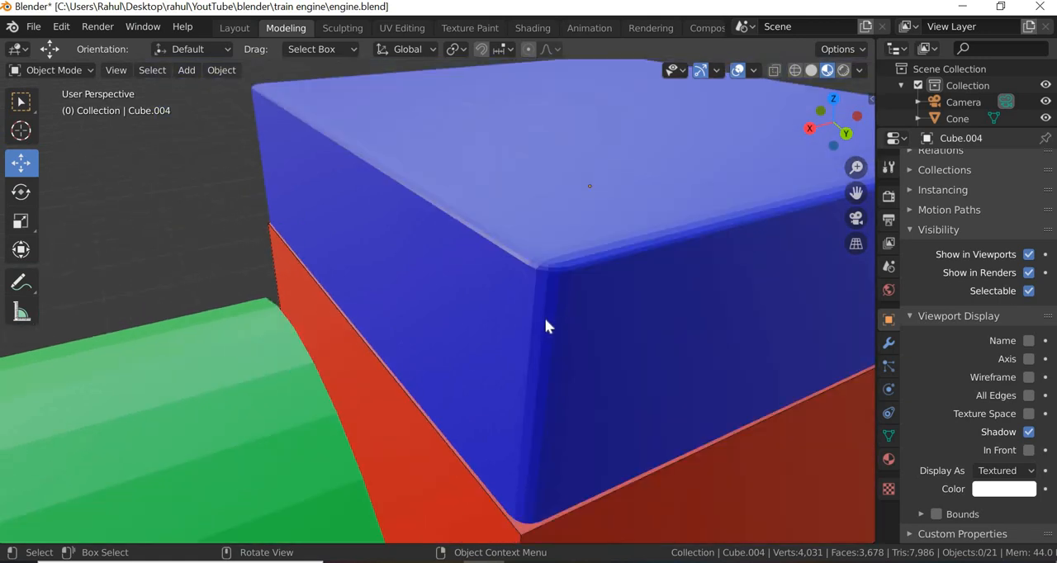
# - Apply Shade Smooth to the roof block and enable Auto Smooth for its normals
pyautogui.click(565, 324)
pyautogui.rightClick(565, 323)
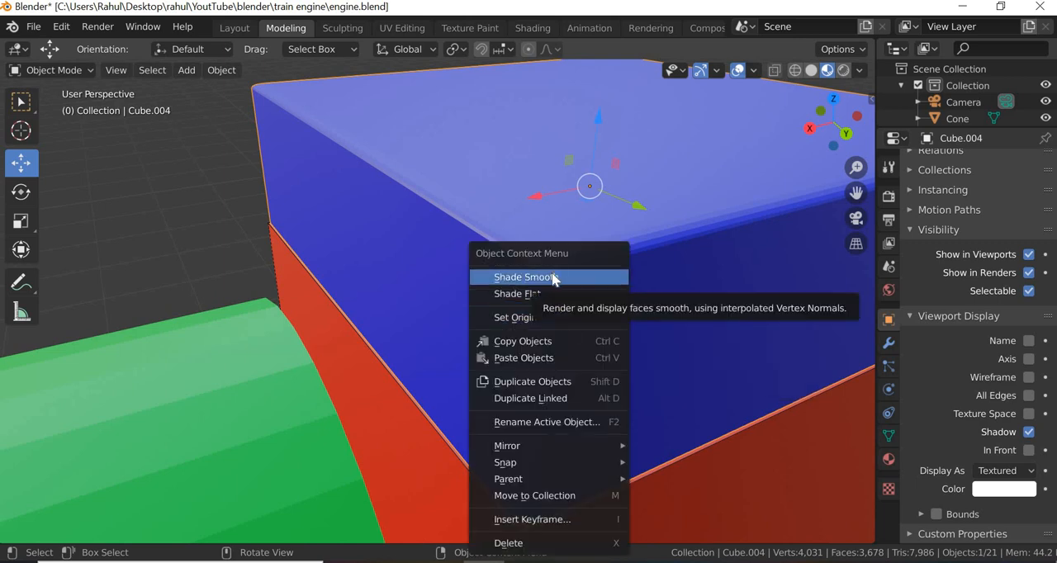
pyautogui.click(555, 279)
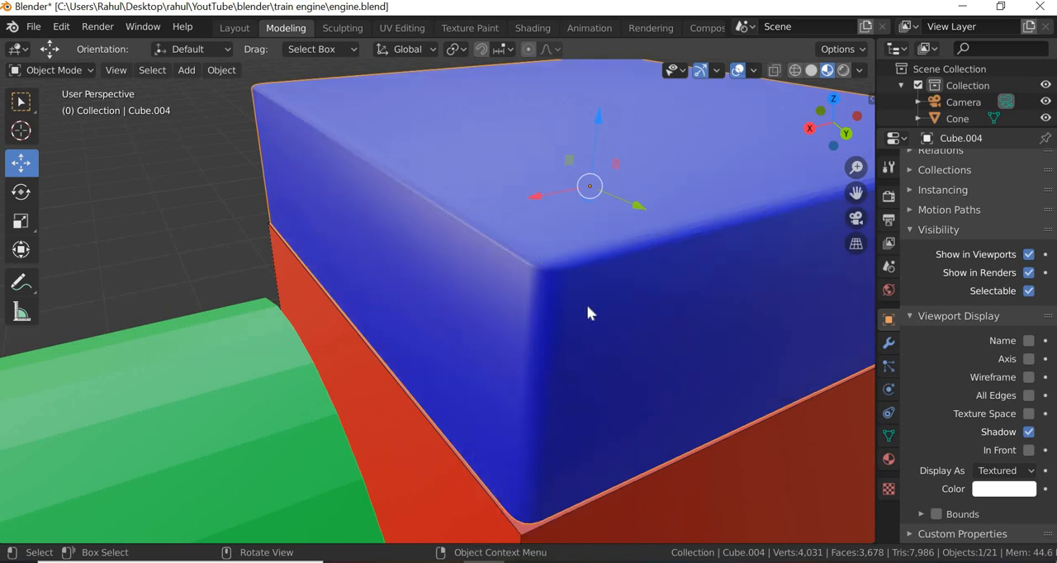
pyautogui.scroll(-3, 594, 308)
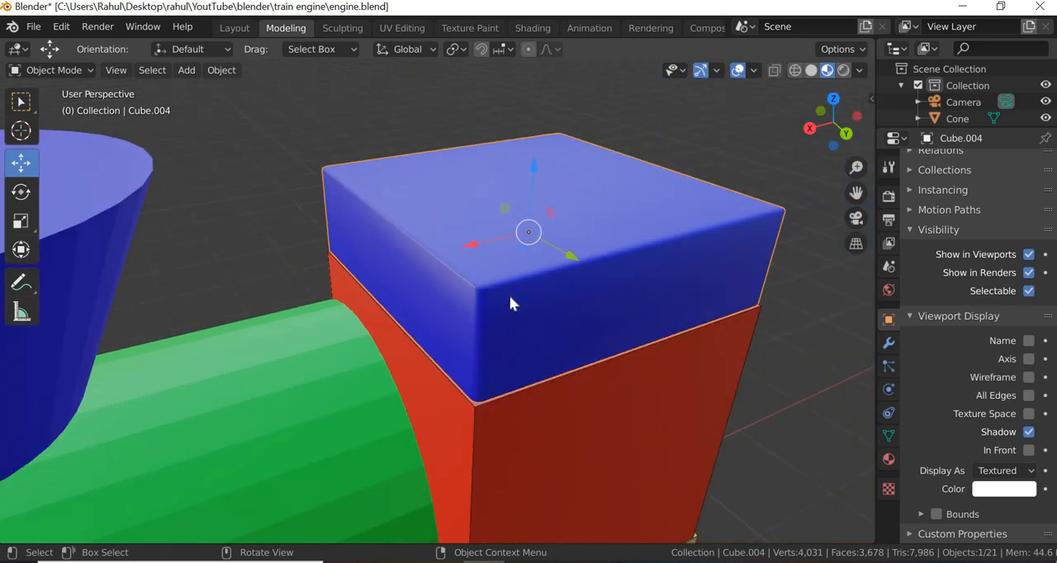
pyautogui.click(889, 436)
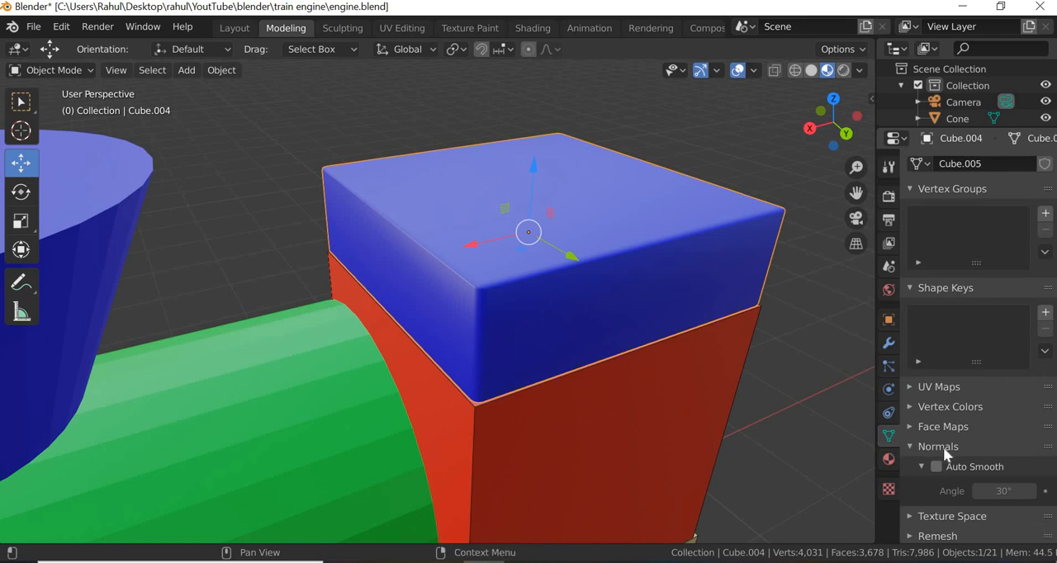
pyautogui.click(937, 466)
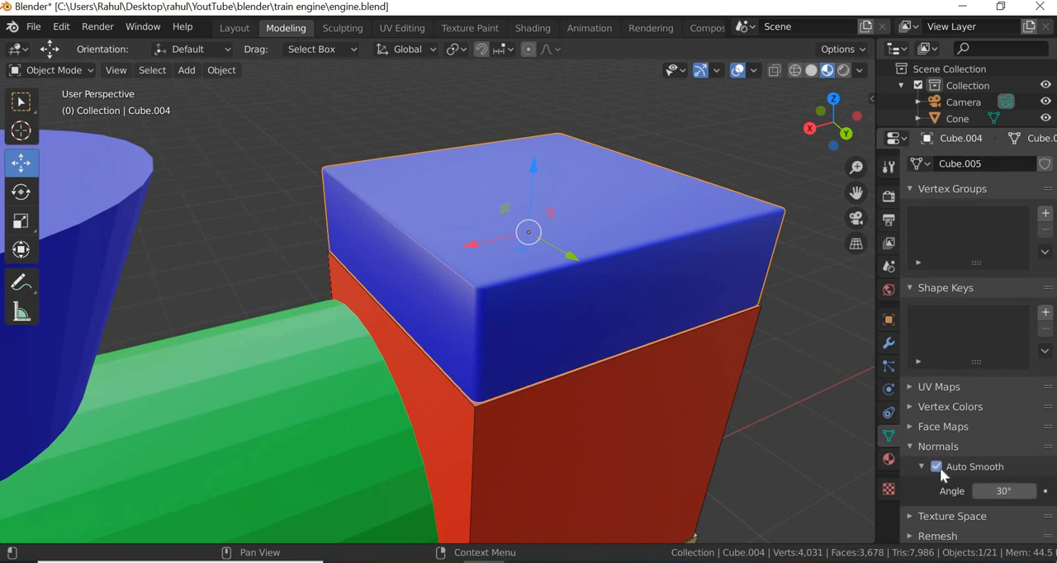
pyautogui.click(792, 386)
pyautogui.scroll(-6, 479, 471)
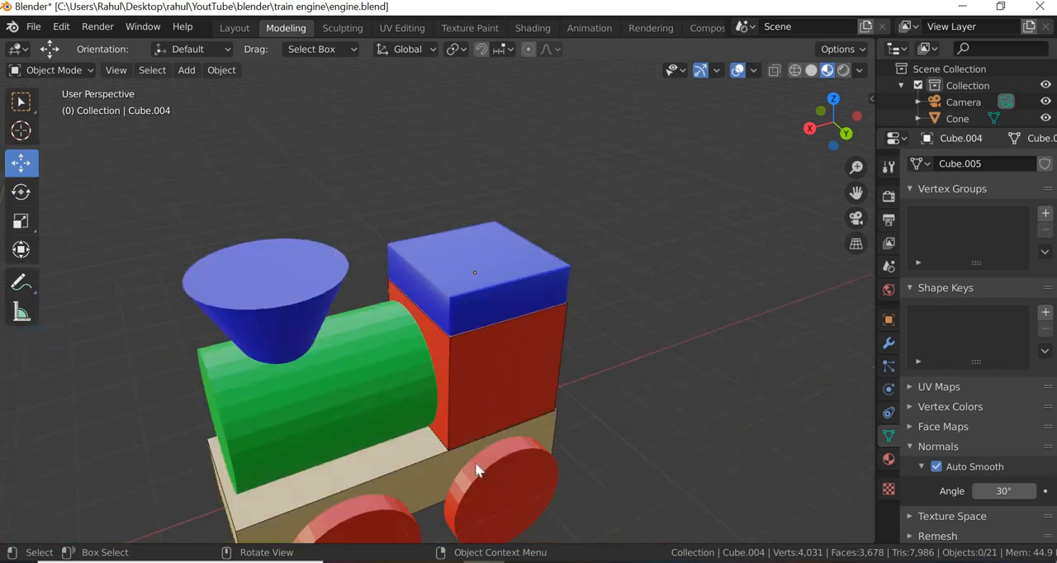
# - Apply Shade Smooth to the green boiler cylinder and enable Auto Smooth for its normals
pyautogui.click(343, 390)
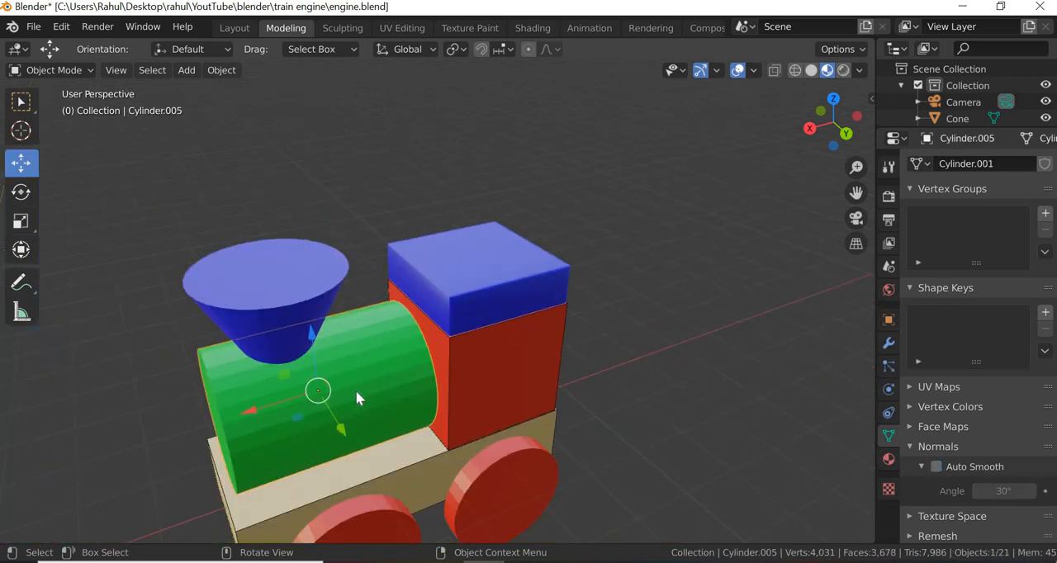
pyautogui.rightClick(356, 390)
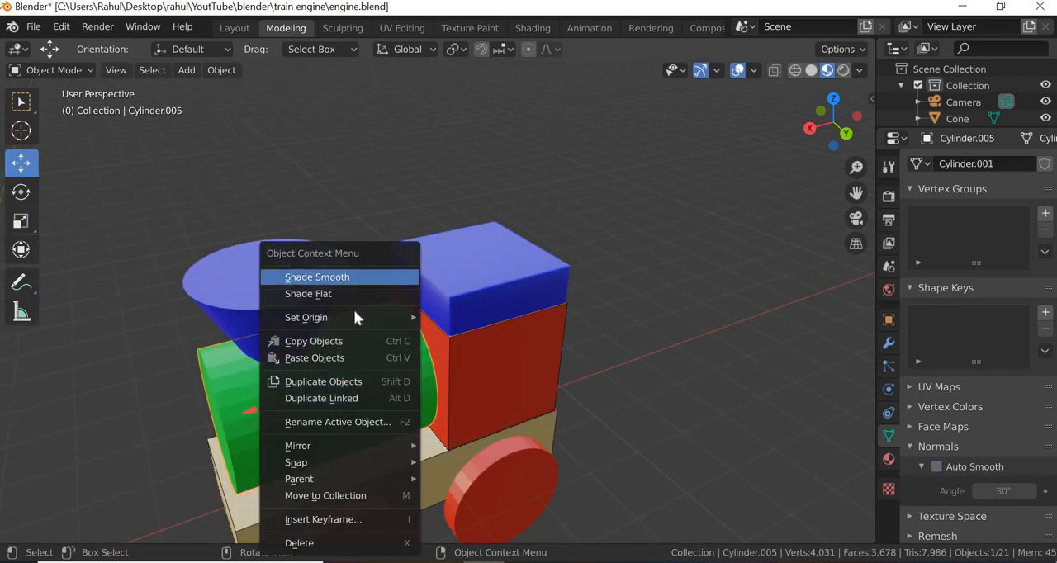
pyautogui.click(351, 275)
pyautogui.moveTo(434, 385); pyautogui.dragTo(433, 386, button='middle')
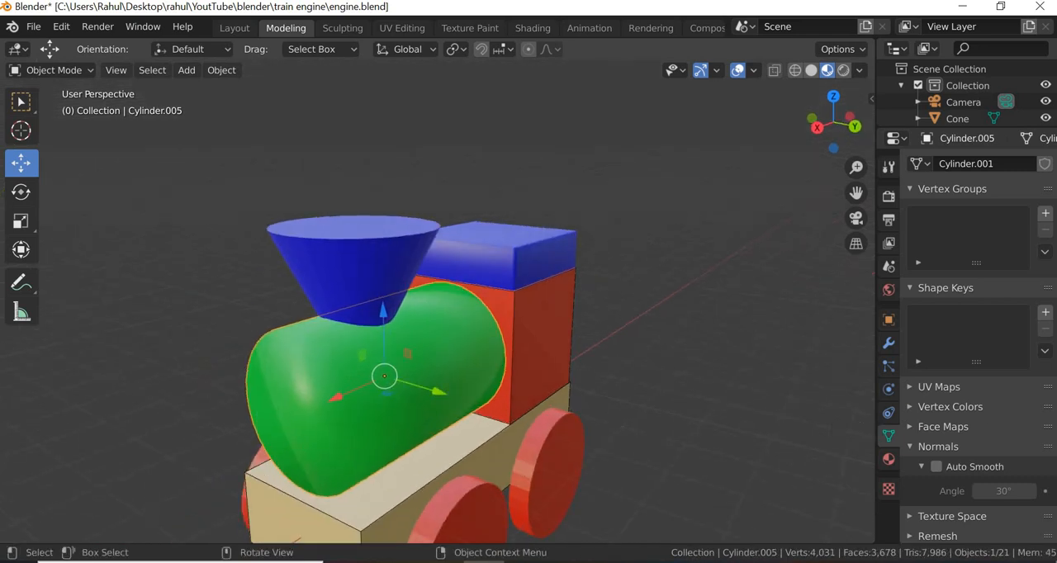
pyautogui.click(937, 467)
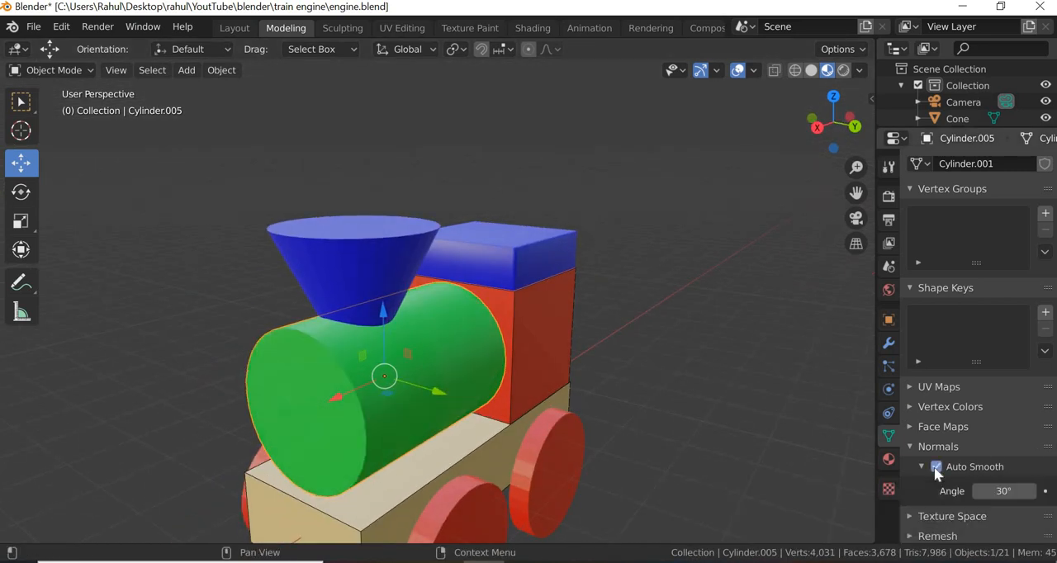
# - Toggle Auto Smooth off and on for the green boiler to compare the shading
pyautogui.click(936, 467)
pyautogui.click(937, 467)
pyautogui.click(937, 467)
pyautogui.click(936, 468)
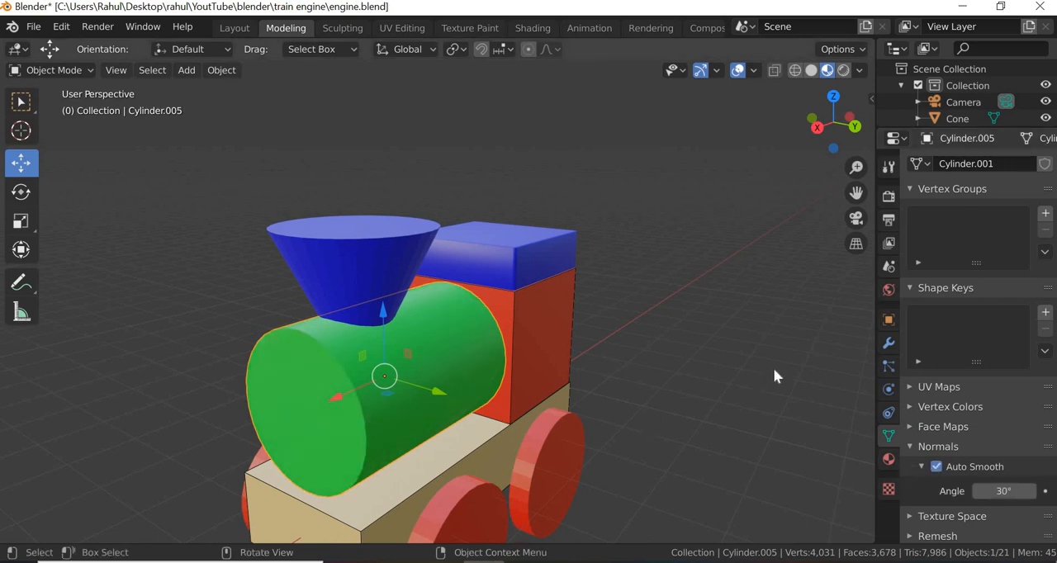
pyautogui.moveTo(744, 394); pyautogui.dragTo(699, 370, button='middle')
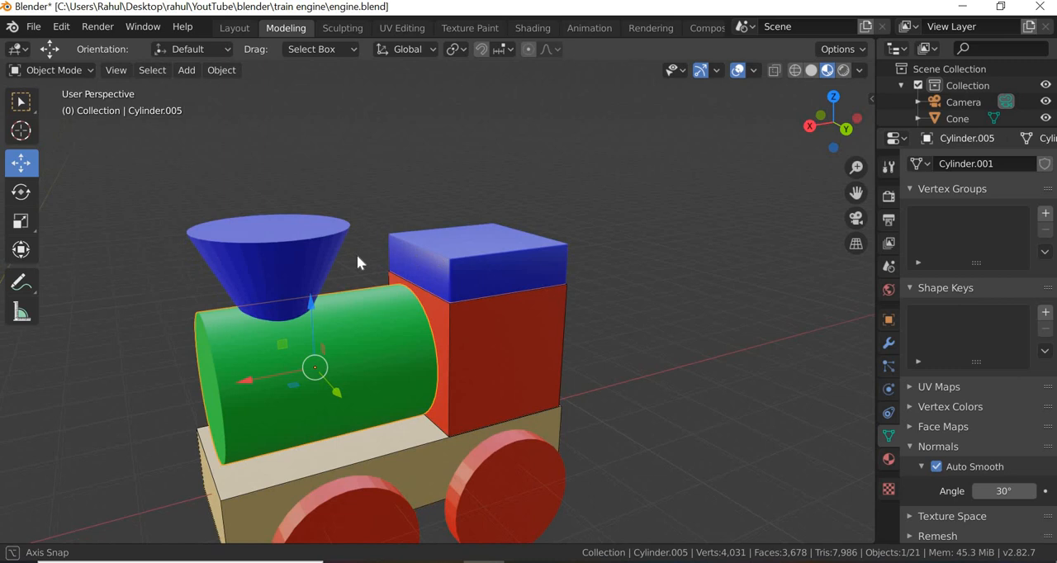
# - Enable Auto Smooth on the blue funnel cone and apply Shade Smooth to it
pyautogui.click(295, 265)
pyautogui.click(955, 469)
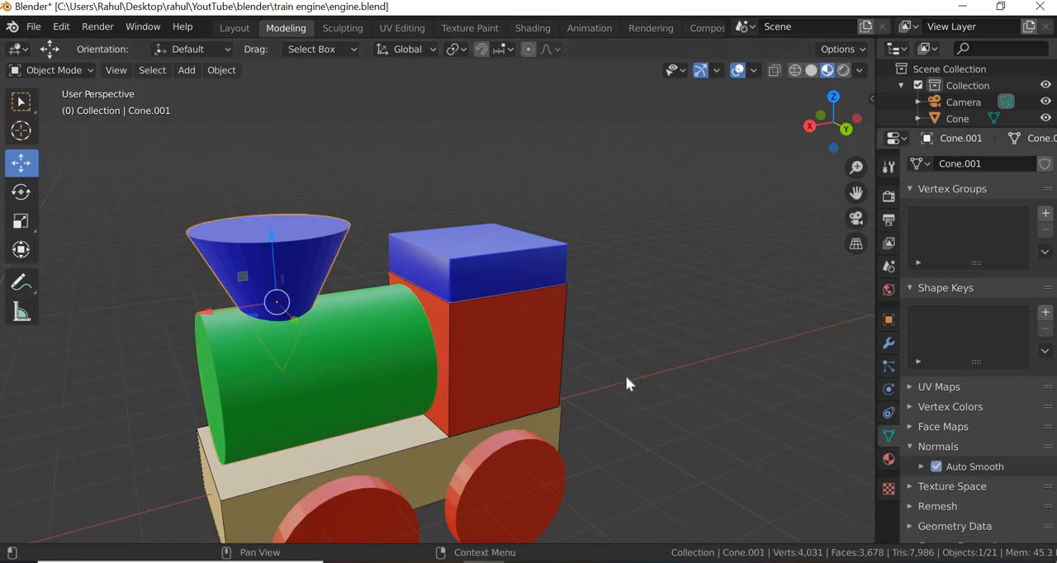
pyautogui.rightClick(269, 255)
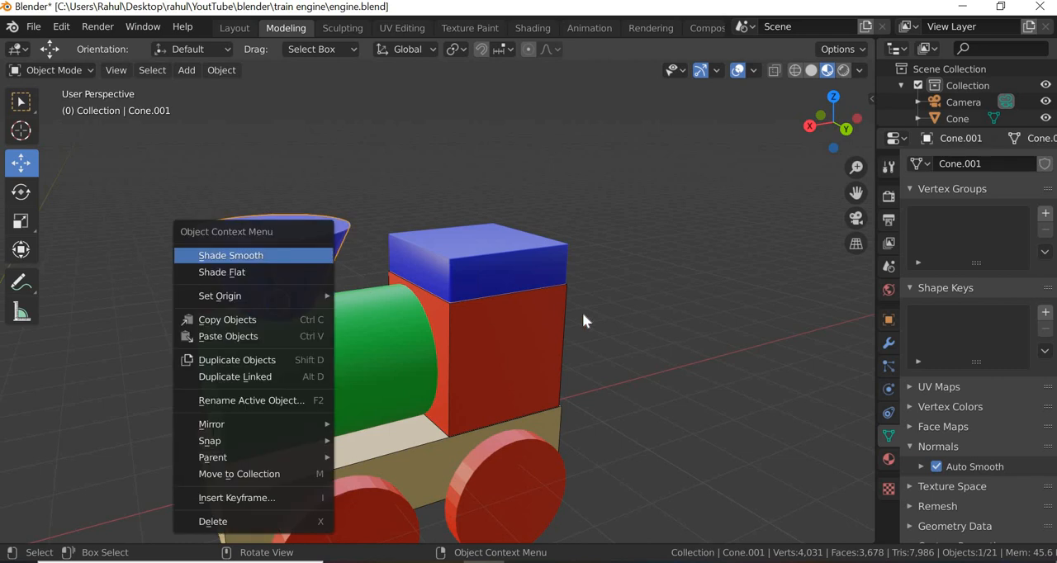
pyautogui.click(686, 325)
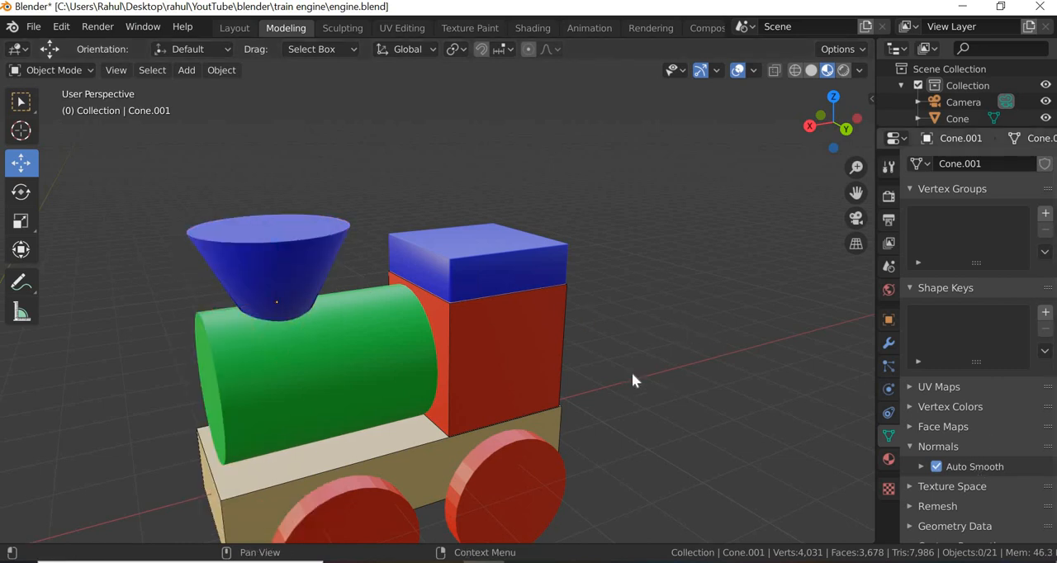
pyautogui.moveTo(668, 360); pyautogui.dragTo(665, 353, button='middle')
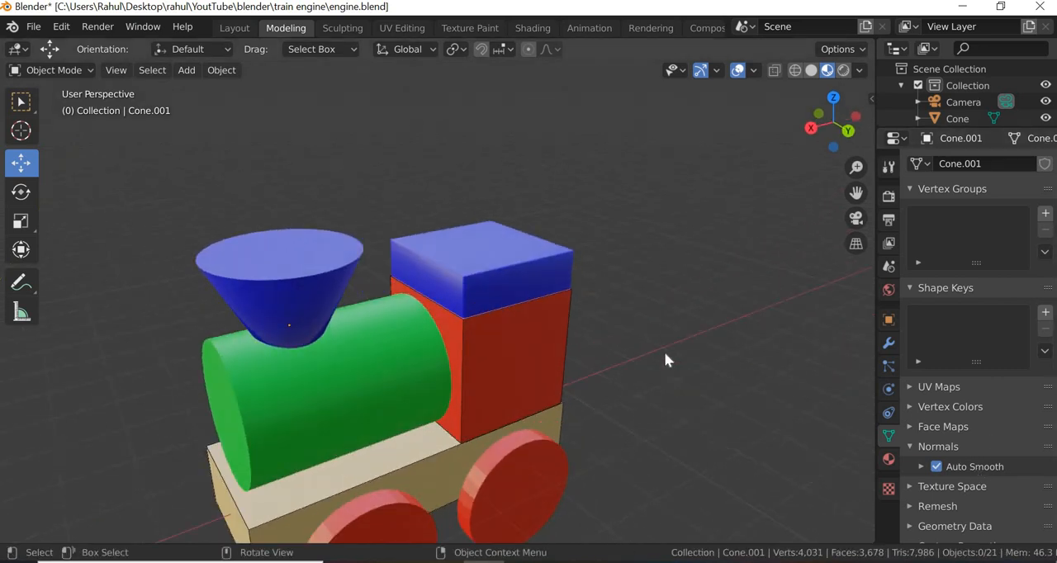
# - Inspect the smoothed roof up close and compare it with the engine reference photo in Photos
pyautogui.scroll(5, 664, 352)
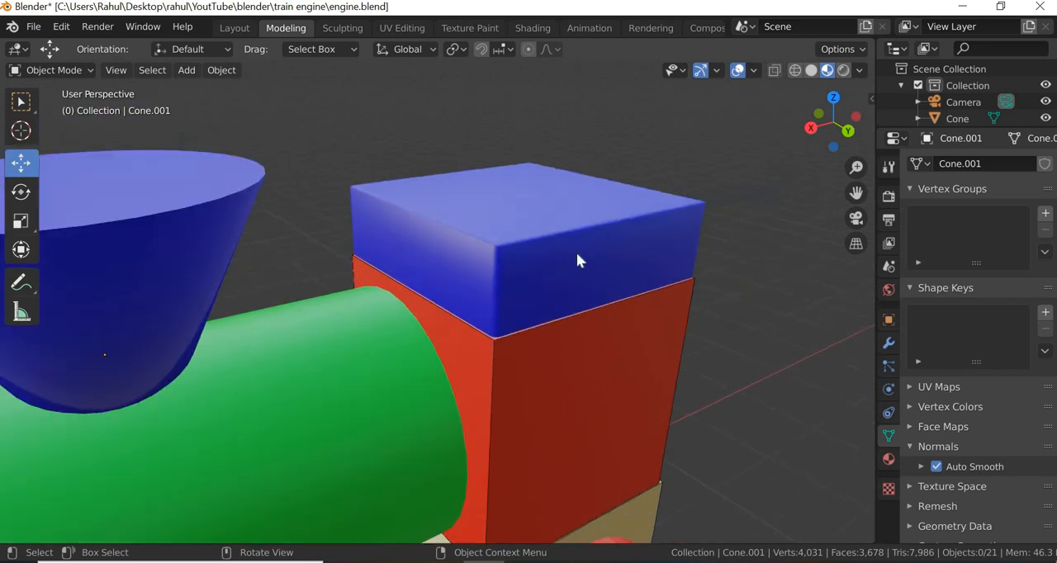
pyautogui.scroll(2, 577, 256)
pyautogui.scroll(-2, 577, 257)
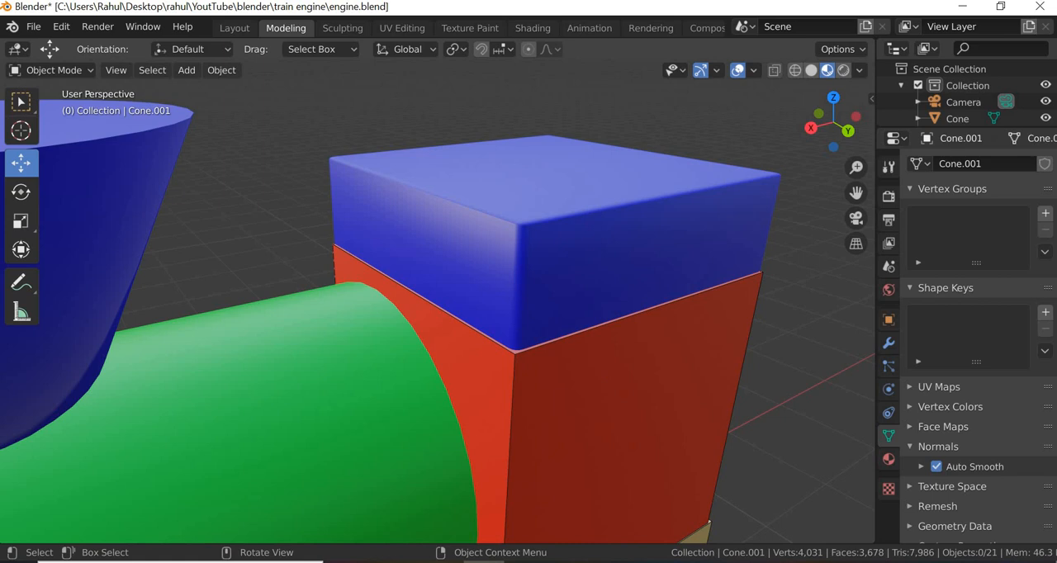
pyautogui.click(525, 561)
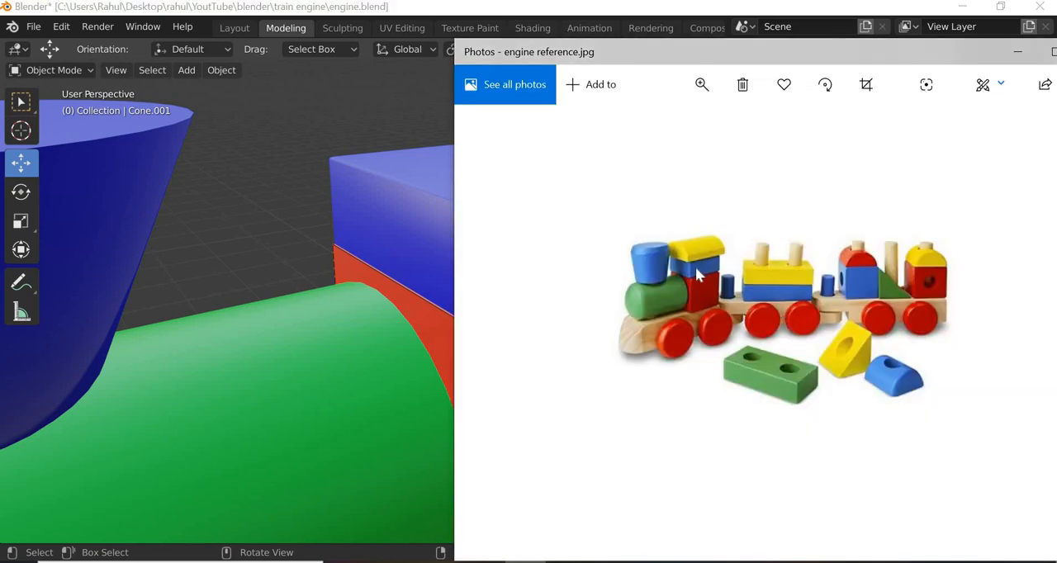
pyautogui.click(448, 234)
# - Switch back to Blender, show the model in wireframe, and select all edges of the red cab block in Edit Mode
pyautogui.click(579, 397)
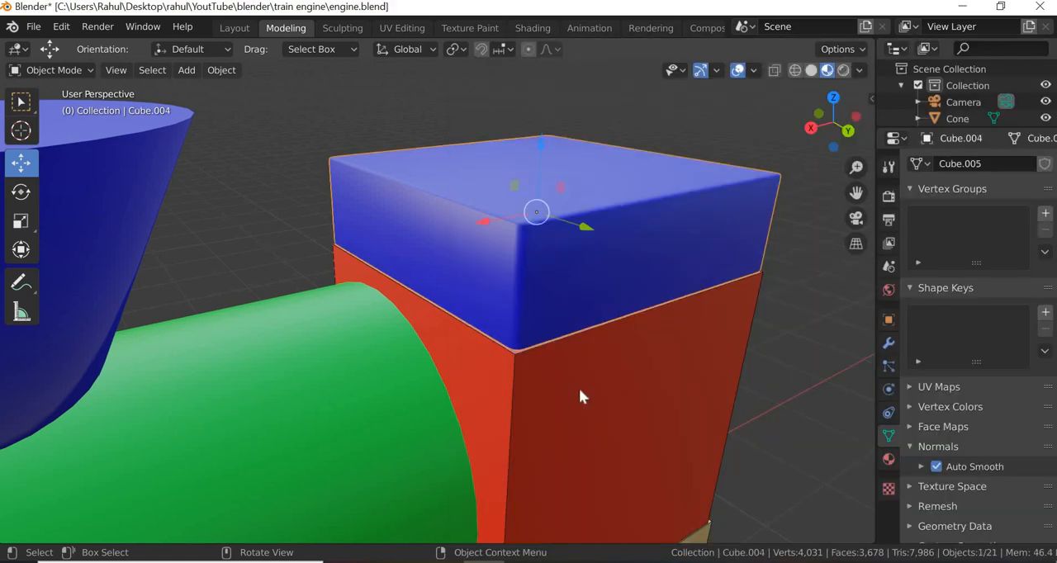
pyautogui.click(579, 390)
pyautogui.scroll(-4, 579, 387)
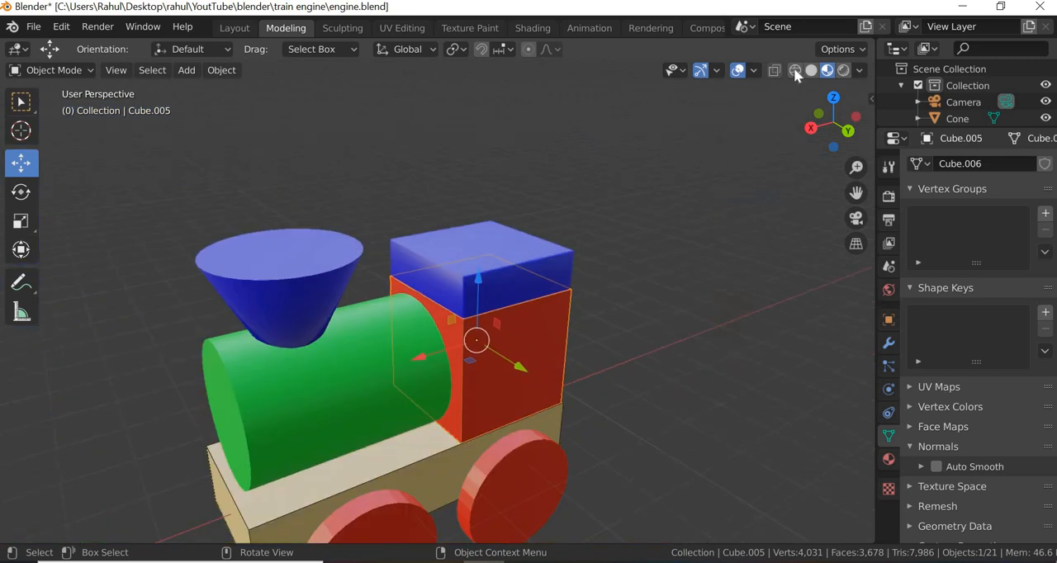
pyautogui.click(796, 71)
pyautogui.click(88, 70)
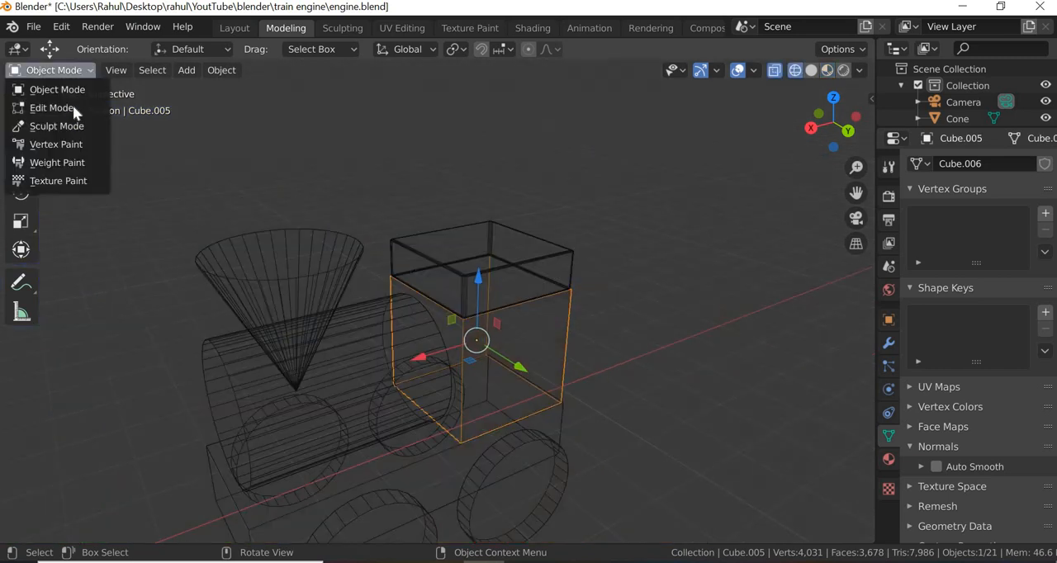
pyautogui.click(73, 107)
pyautogui.moveTo(645, 199); pyautogui.dragTo(480, 343)
# - Bevel the red cab block's edges with a 0.05 m offset and return to Object Mode
pyautogui.rightClick(480, 342)
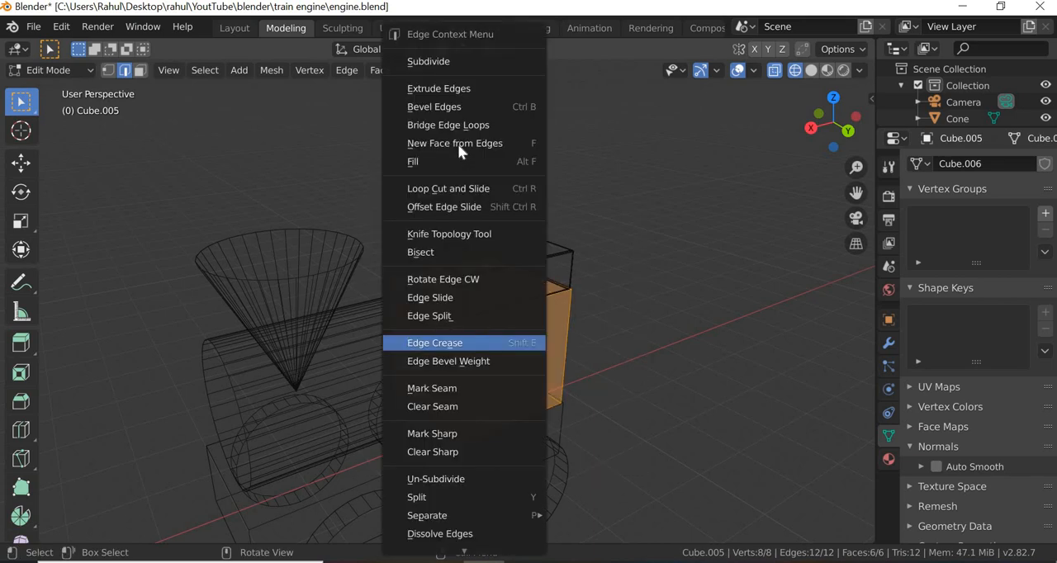
pyautogui.click(455, 110)
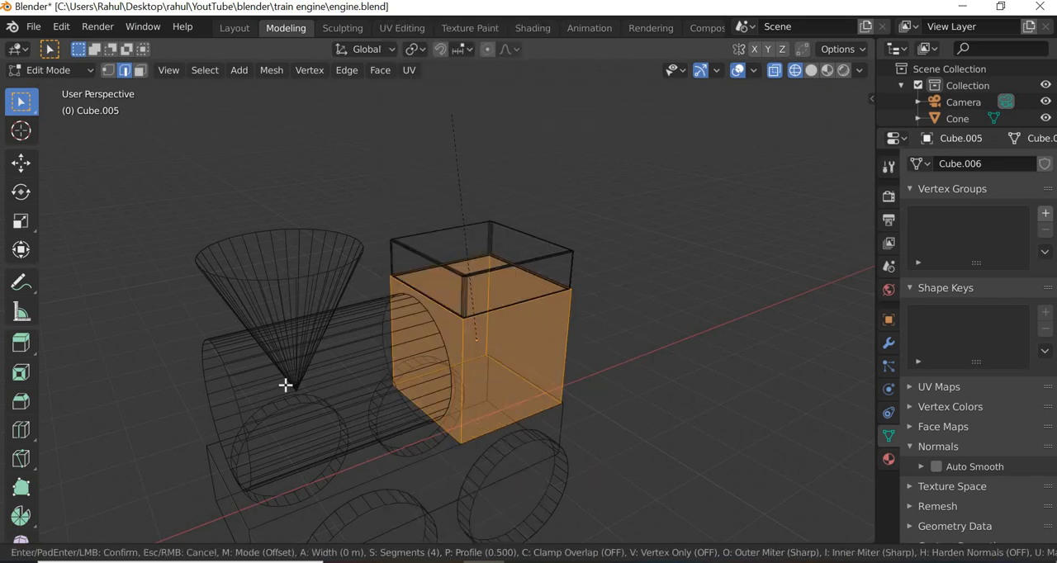
pyautogui.click(282, 382)
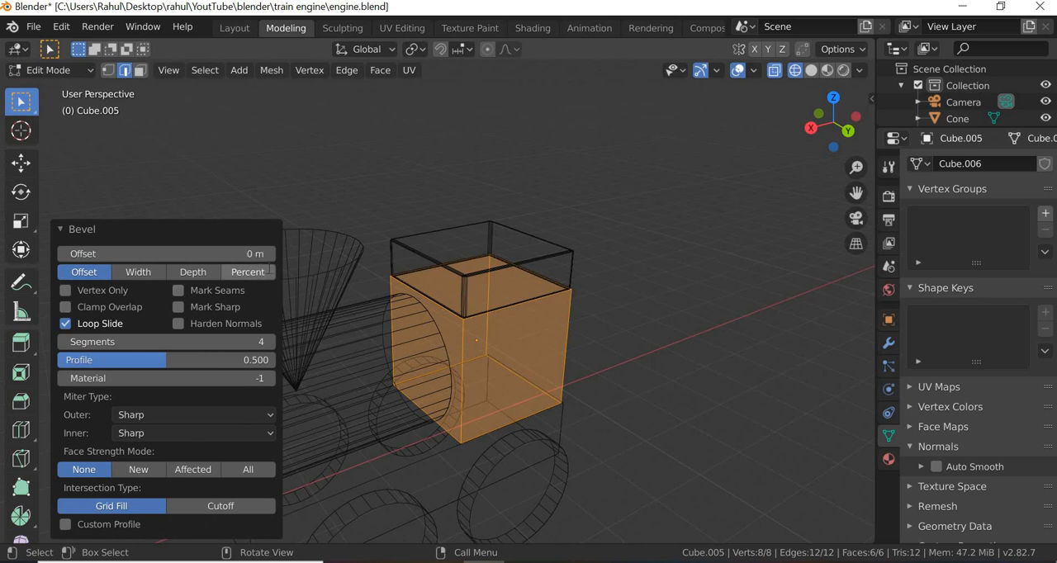
pyautogui.click(259, 256)
pyautogui.press('BackSpace')
pyautogui.write('.0')
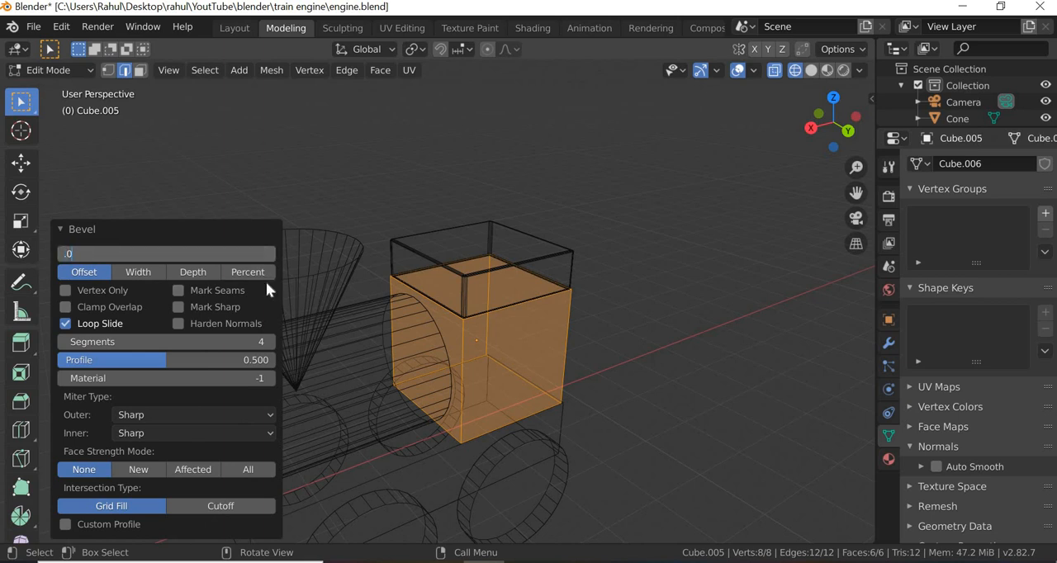
pyautogui.write('5')
pyautogui.press('Return')
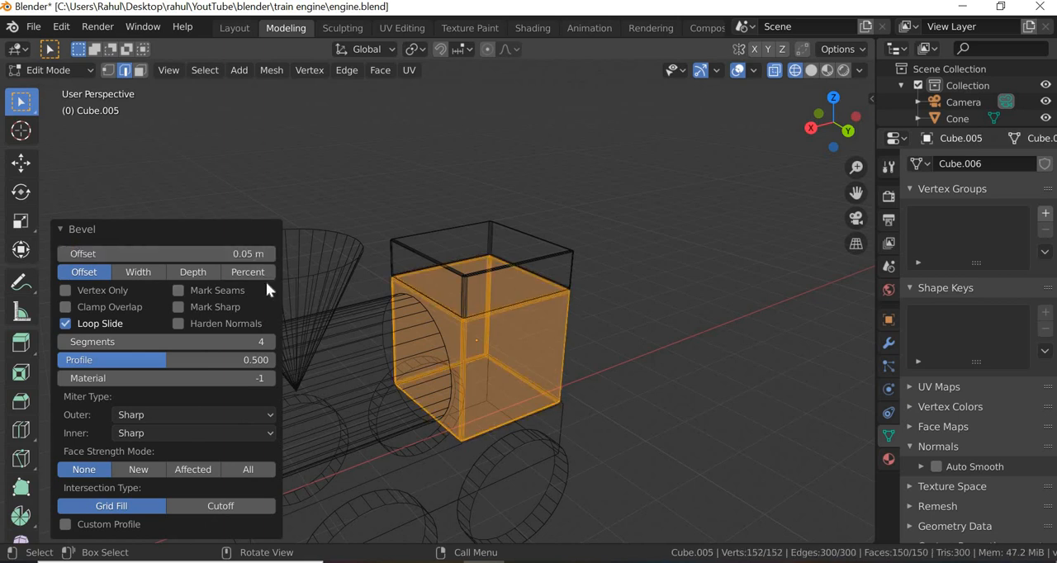
pyautogui.click(712, 310)
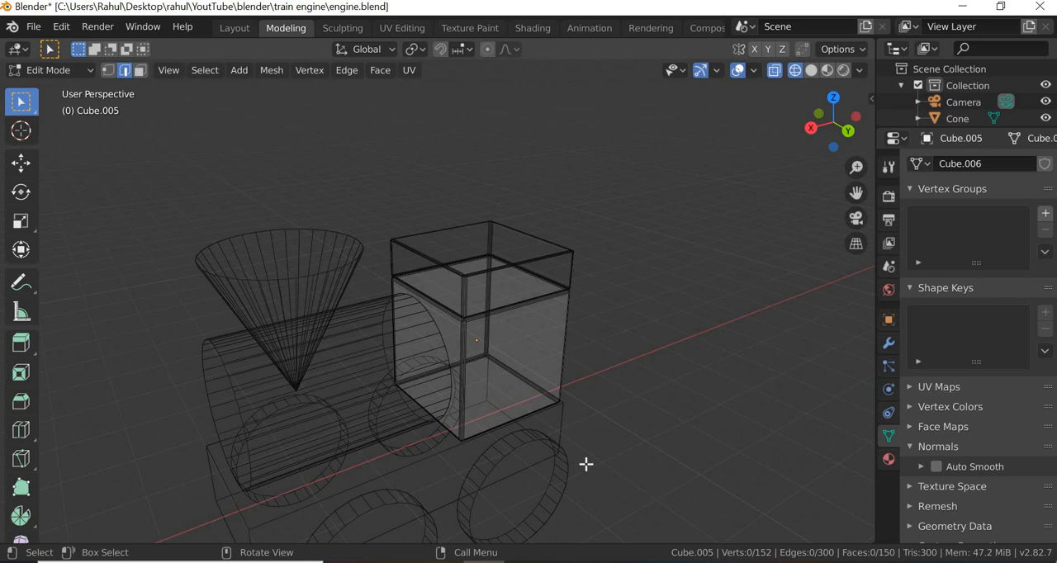
pyautogui.scroll(-3, 570, 463)
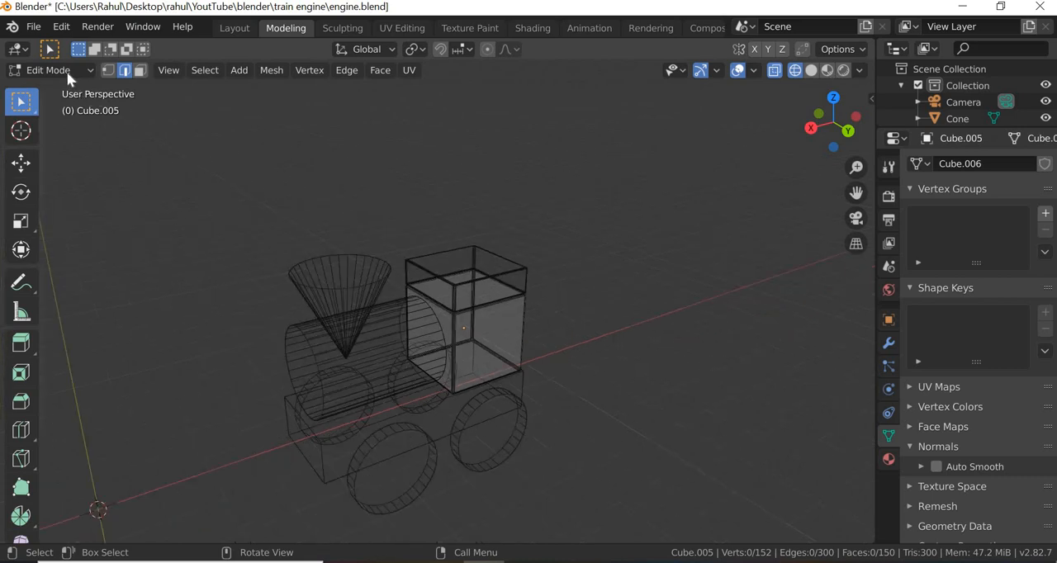
pyautogui.click(66, 71)
pyautogui.click(47, 90)
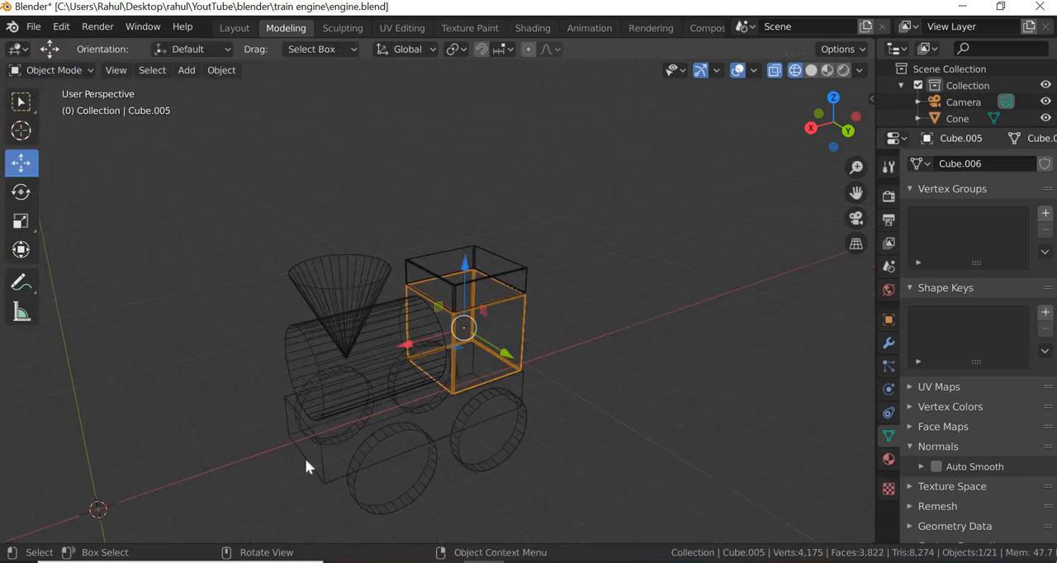
# - Select the engine's long base block and select all its edges in Edit Mode
pyautogui.click(318, 460)
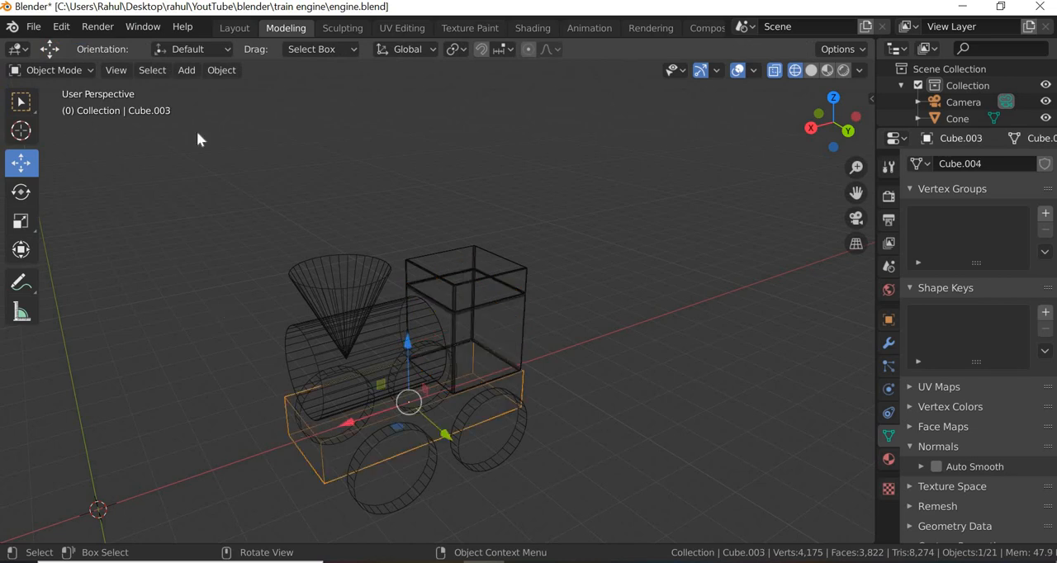
pyautogui.click(82, 70)
pyautogui.click(78, 107)
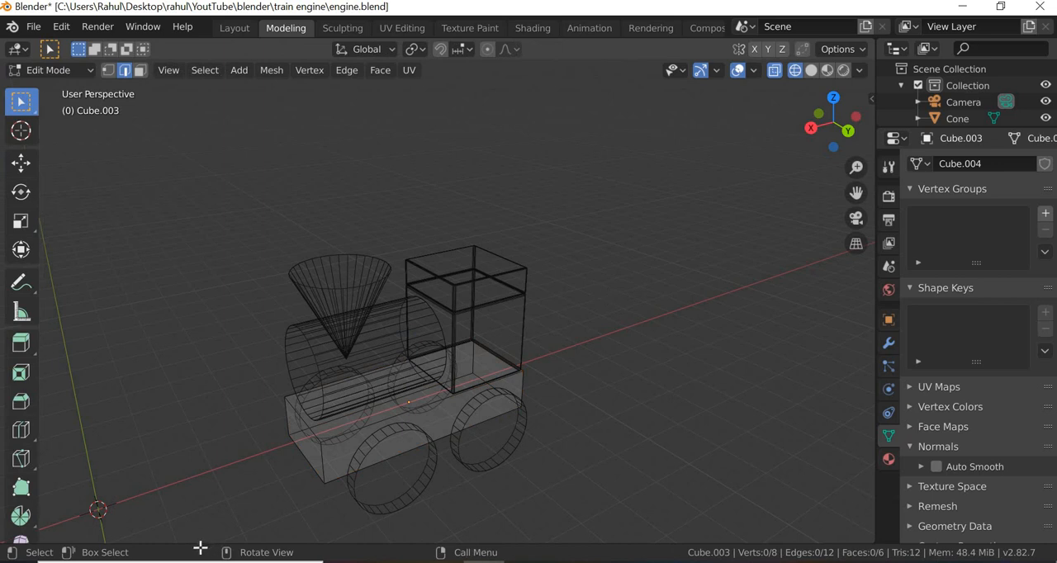
pyautogui.moveTo(607, 294); pyautogui.dragTo(201, 535)
# - Bevel the base block's edges with a 0.05 m offset, then return to Object Mode with Material Preview shading
pyautogui.rightClick(388, 422)
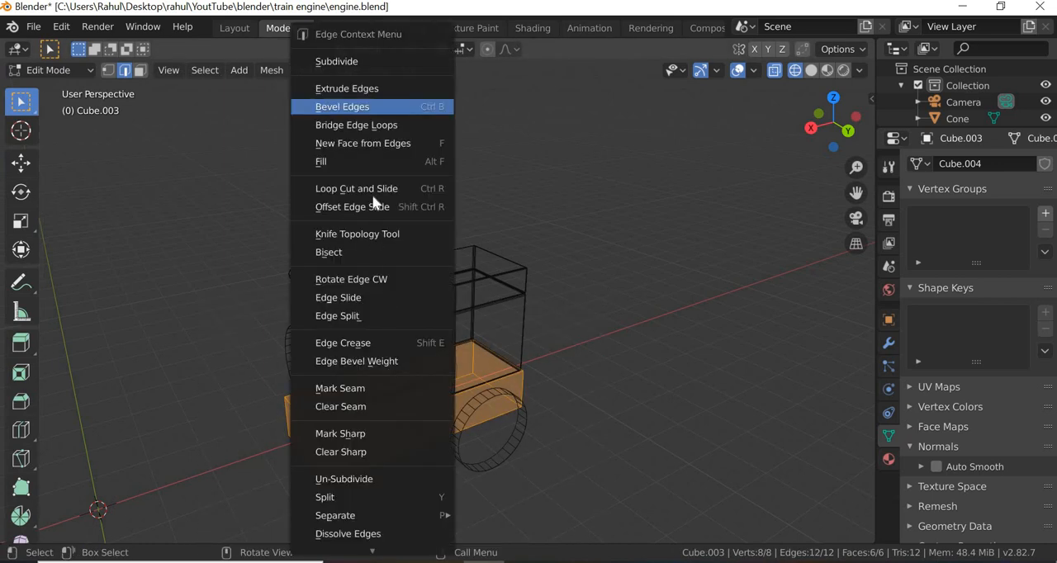
pyautogui.click(355, 106)
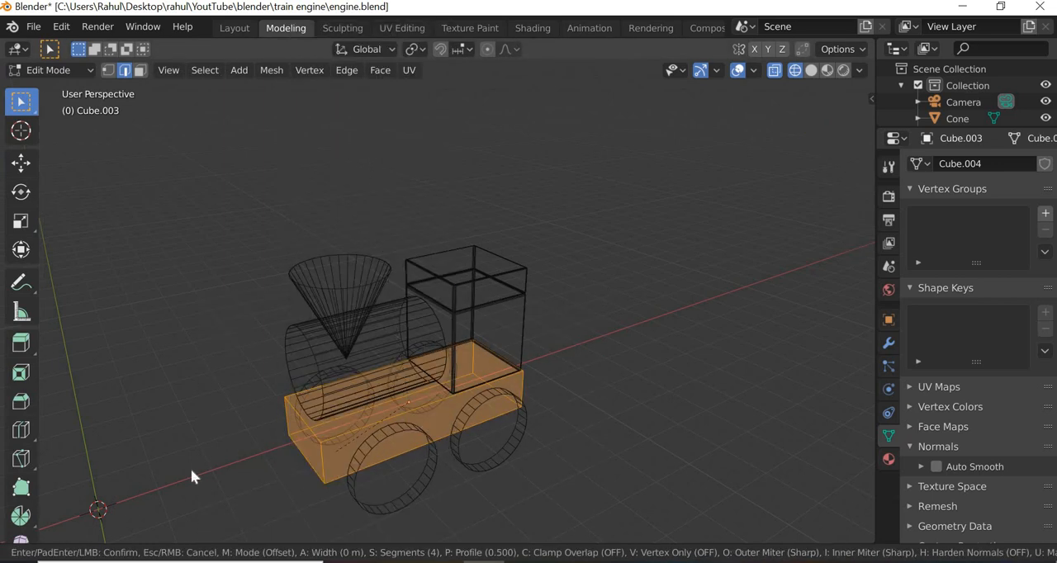
pyautogui.click(191, 468)
pyautogui.click(165, 253)
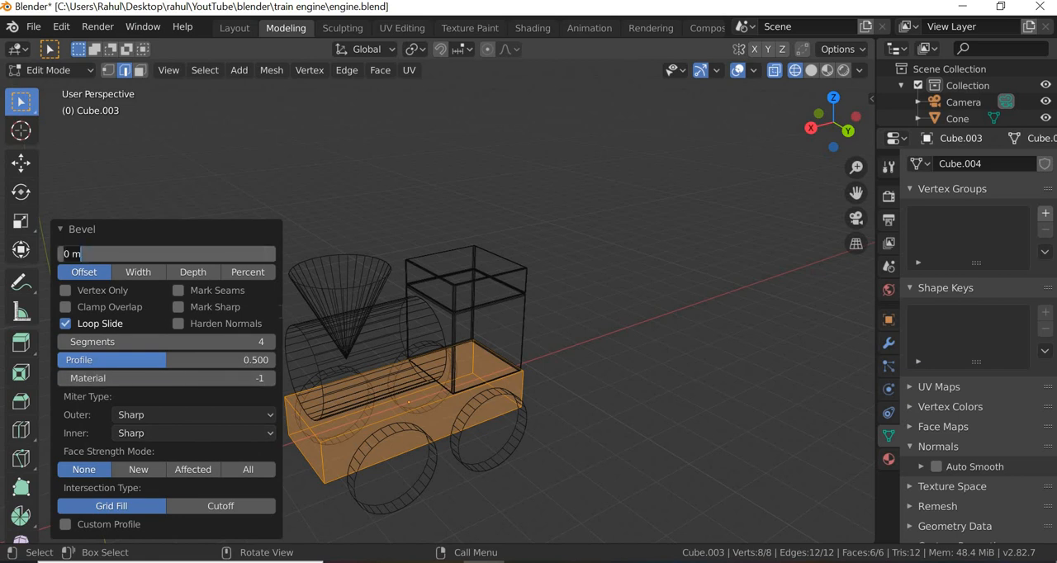
pyautogui.write('0.05')
pyautogui.press('Return')
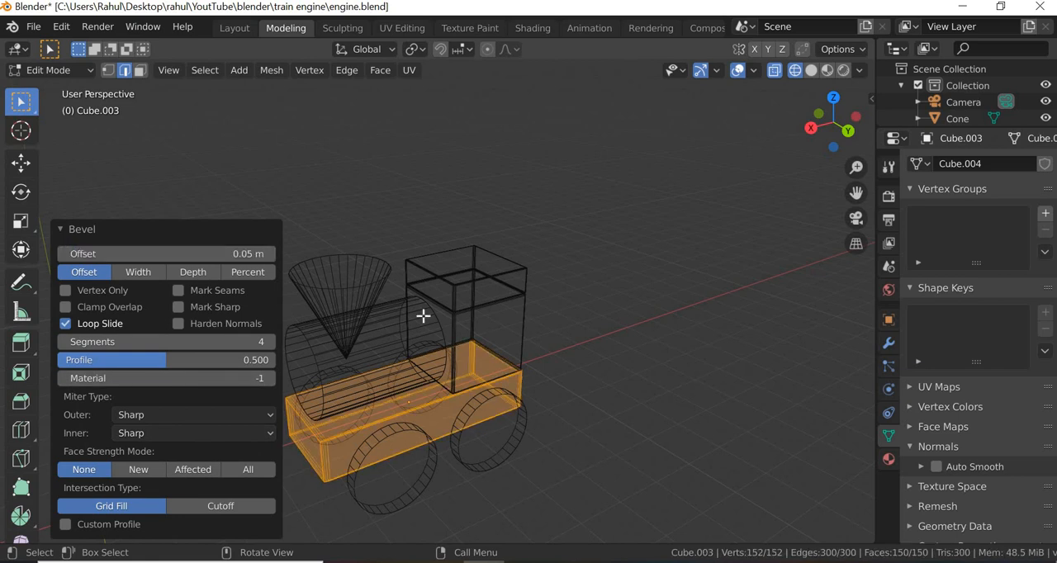
pyautogui.click(632, 358)
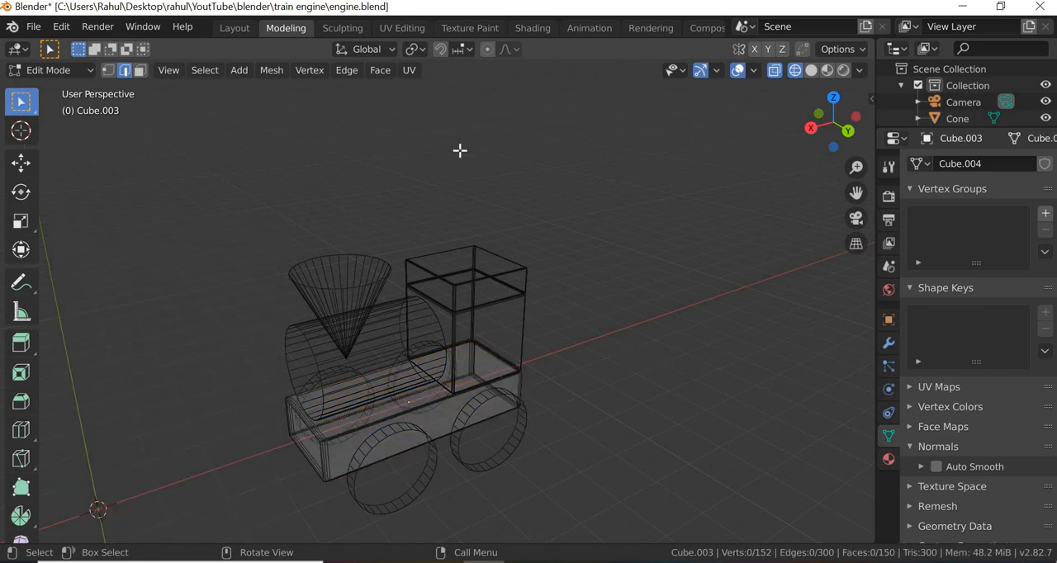
pyautogui.click(827, 70)
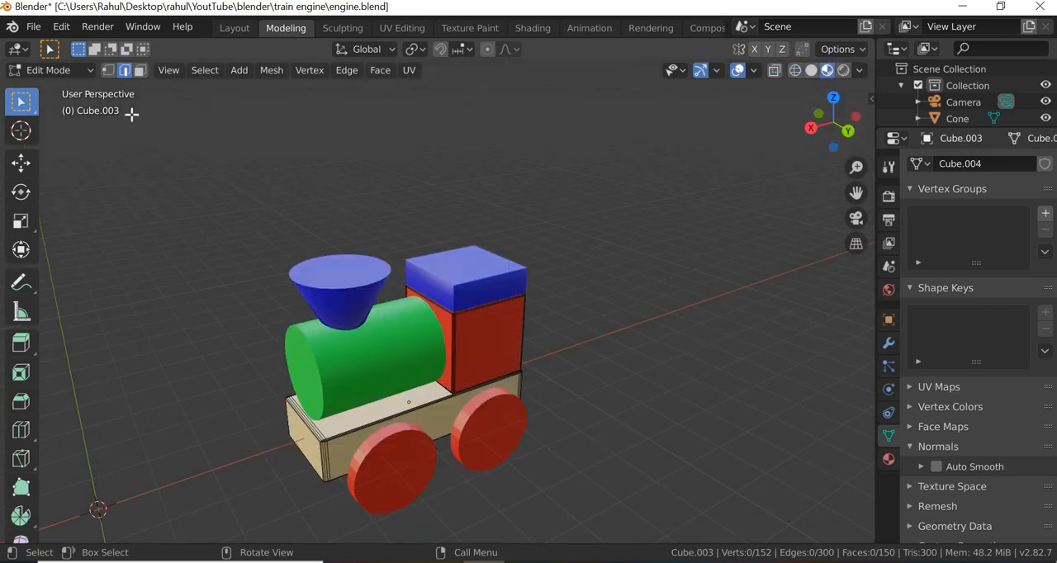
pyautogui.click(66, 71)
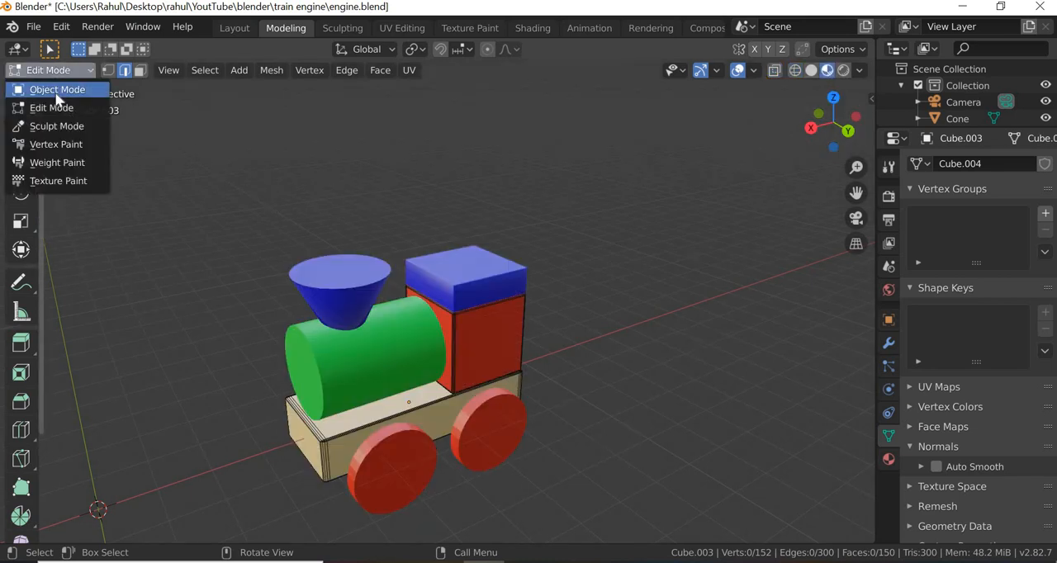
pyautogui.click(55, 91)
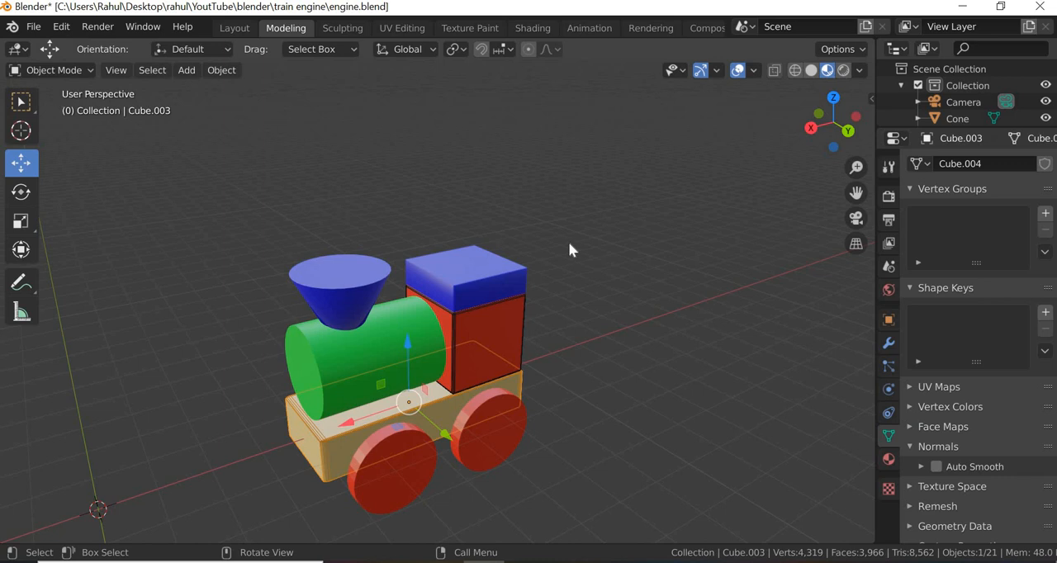
# - Turn off the Wireframe viewport display for the red cab and the base block
pyautogui.click(570, 384)
pyautogui.click(497, 340)
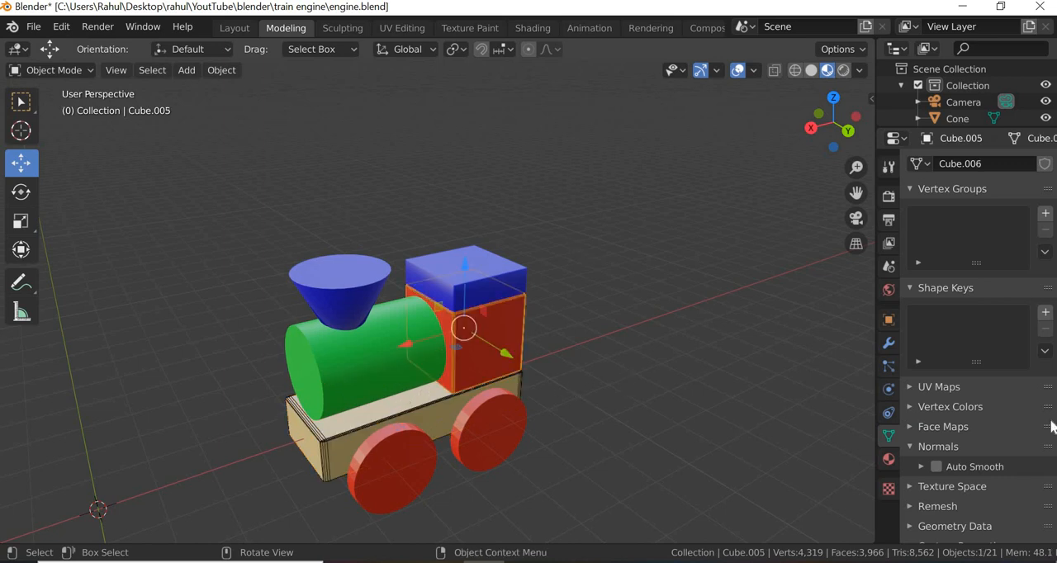
pyautogui.click(889, 321)
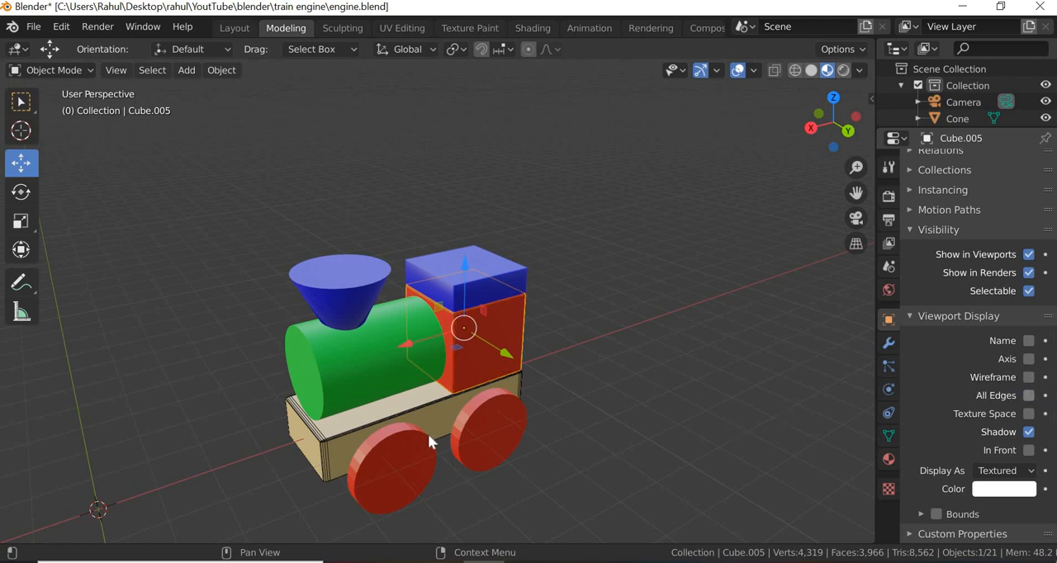
pyautogui.click(1030, 379)
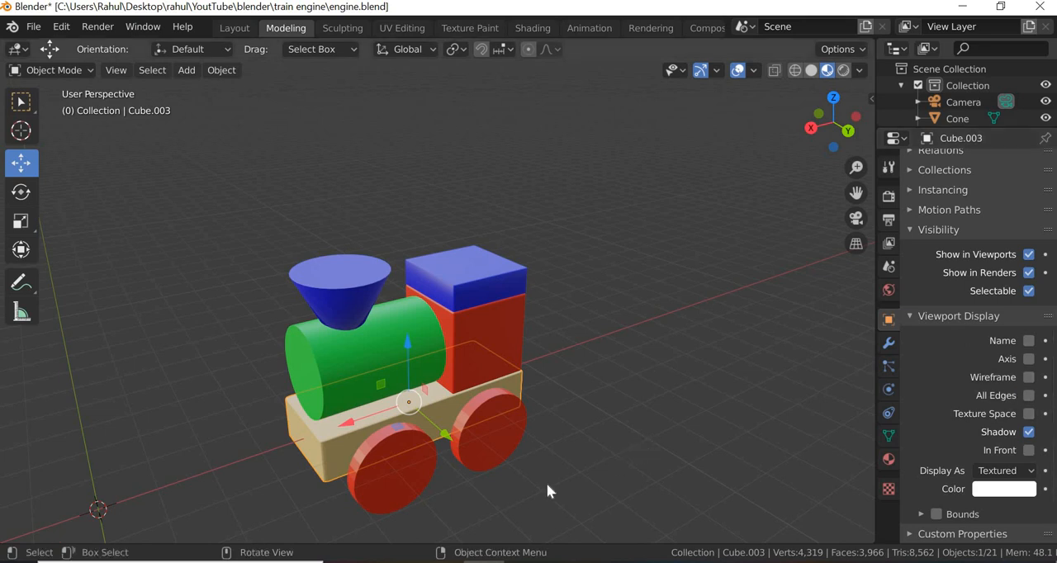
pyautogui.click(518, 483)
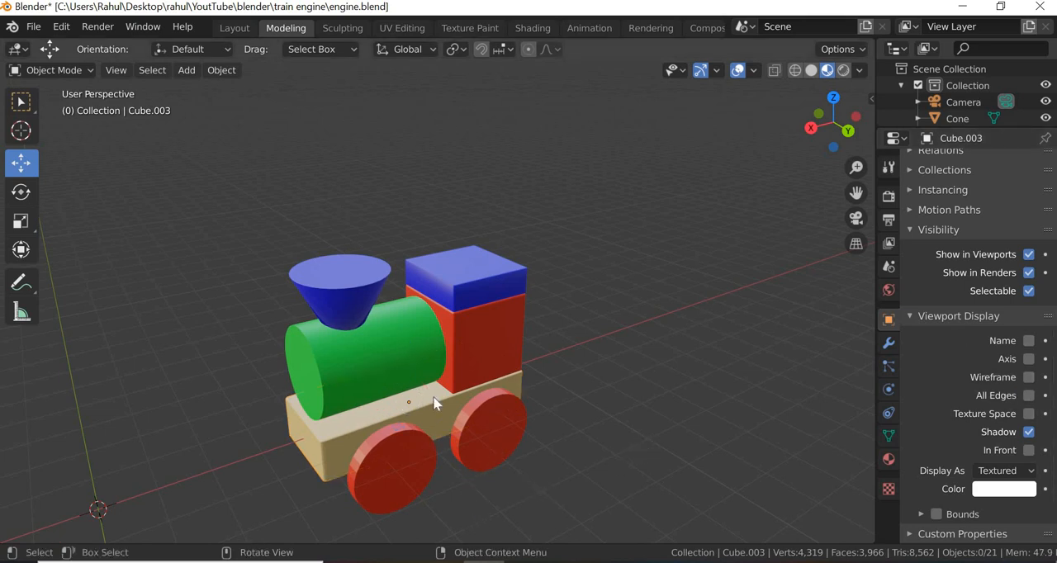
# - Enter Edit Mode on the green boiler in wireframe view and select the edge rings of both its ends
pyautogui.click(391, 362)
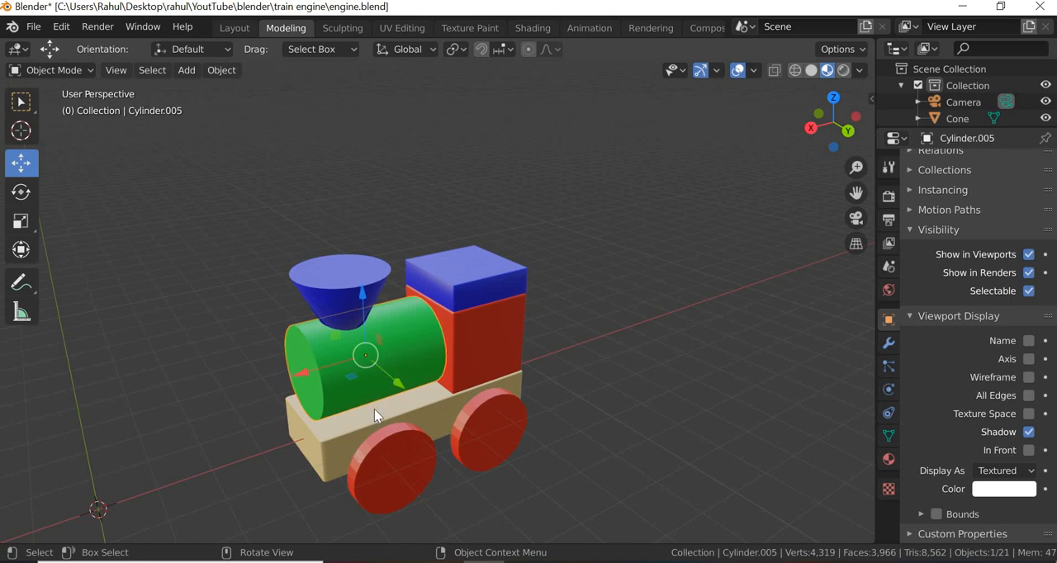
pyautogui.click(76, 73)
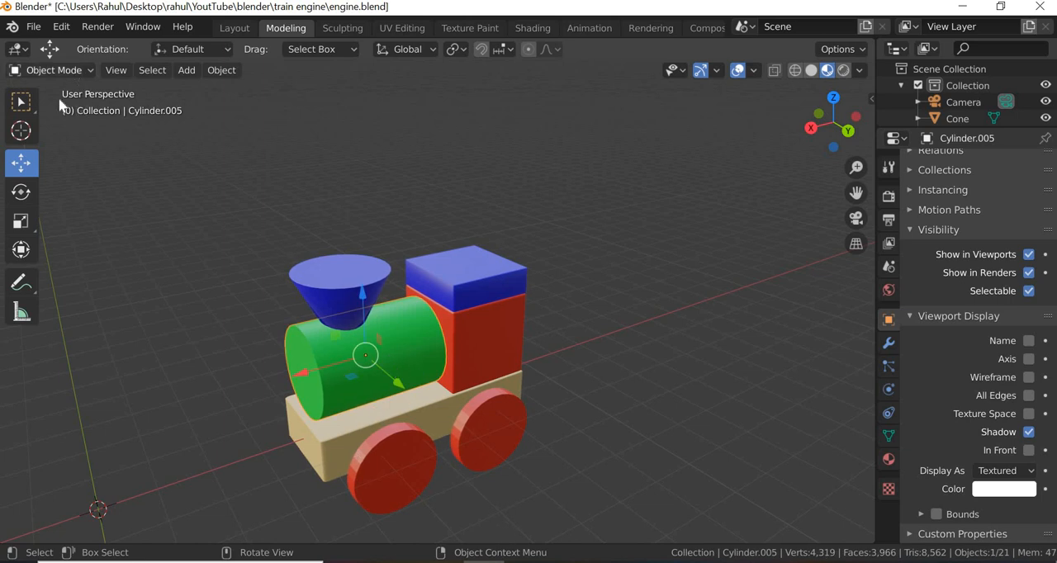
pyautogui.click(59, 108)
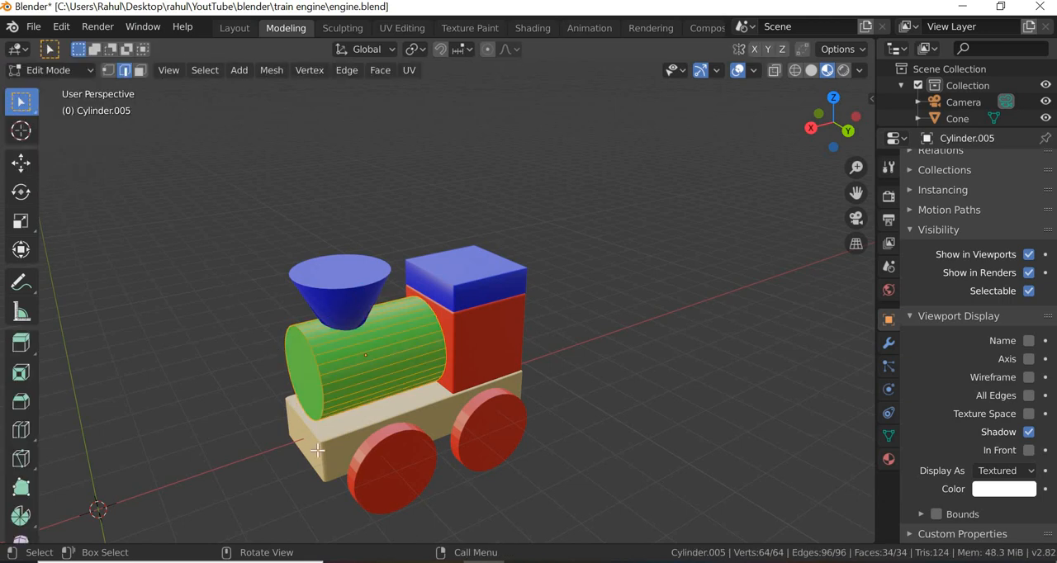
pyautogui.moveTo(228, 290); pyautogui.dragTo(38, 195)
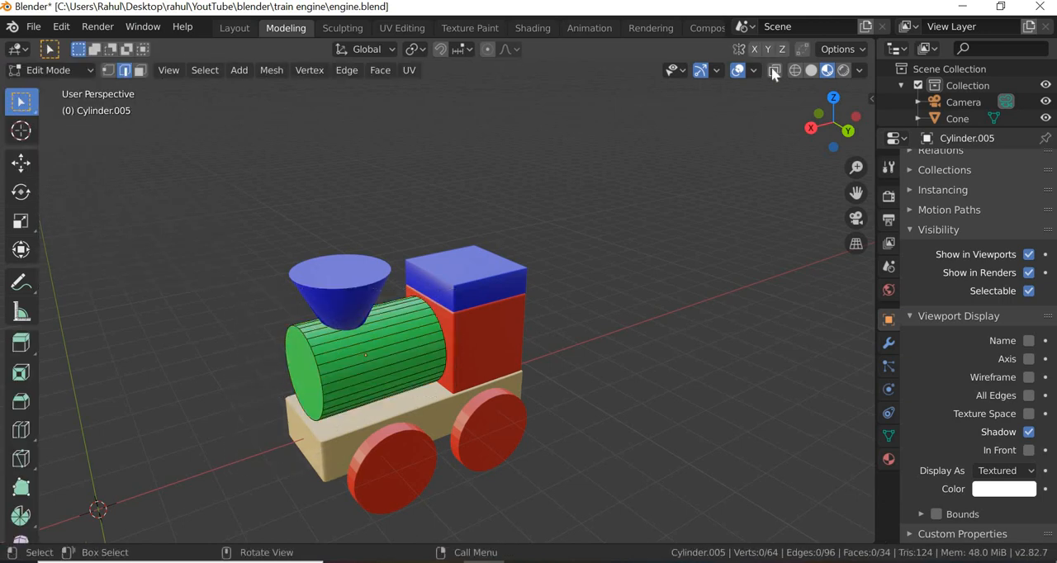
pyautogui.hotkey('shift', 'z')
pyautogui.moveTo(215, 236); pyautogui.dragTo(574, 448)
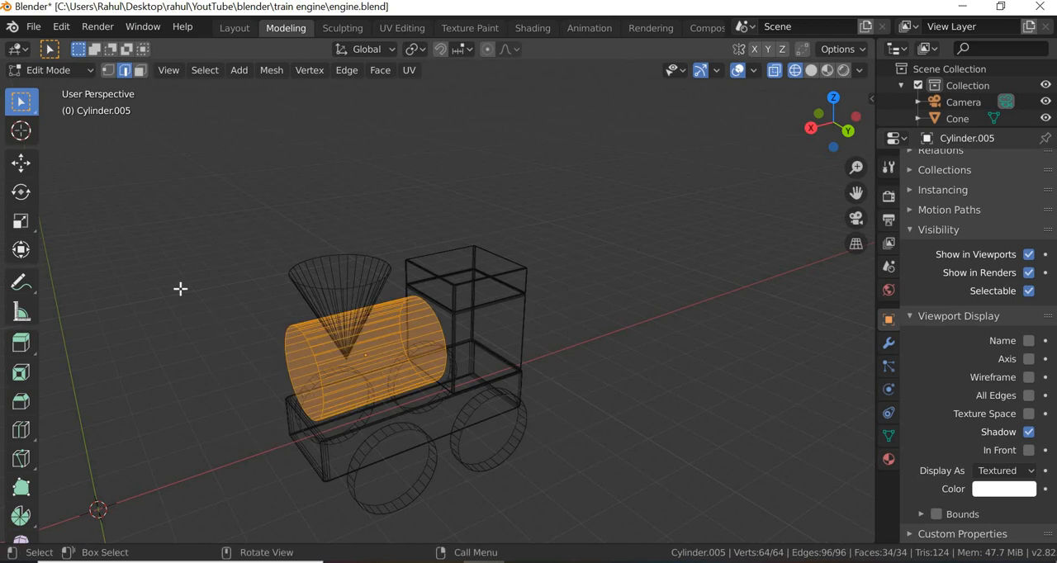
pyautogui.moveTo(182, 286); pyautogui.dragTo(356, 488)
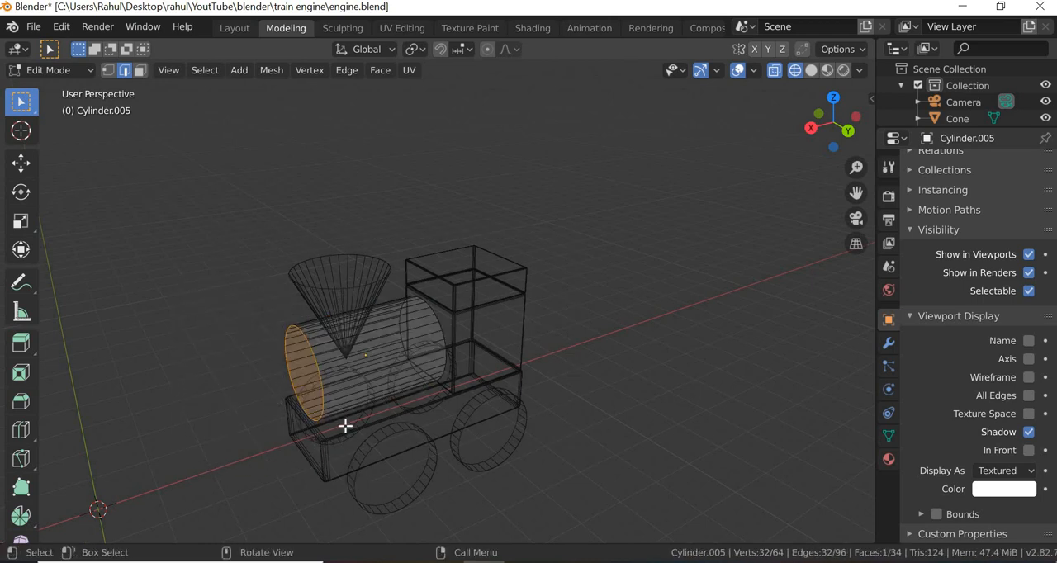
pyautogui.keyDown('shift'); pyautogui.moveTo(380, 268); pyautogui.dragTo(540, 426); pyautogui.keyUp('shift')
pyautogui.rightClick(321, 378)
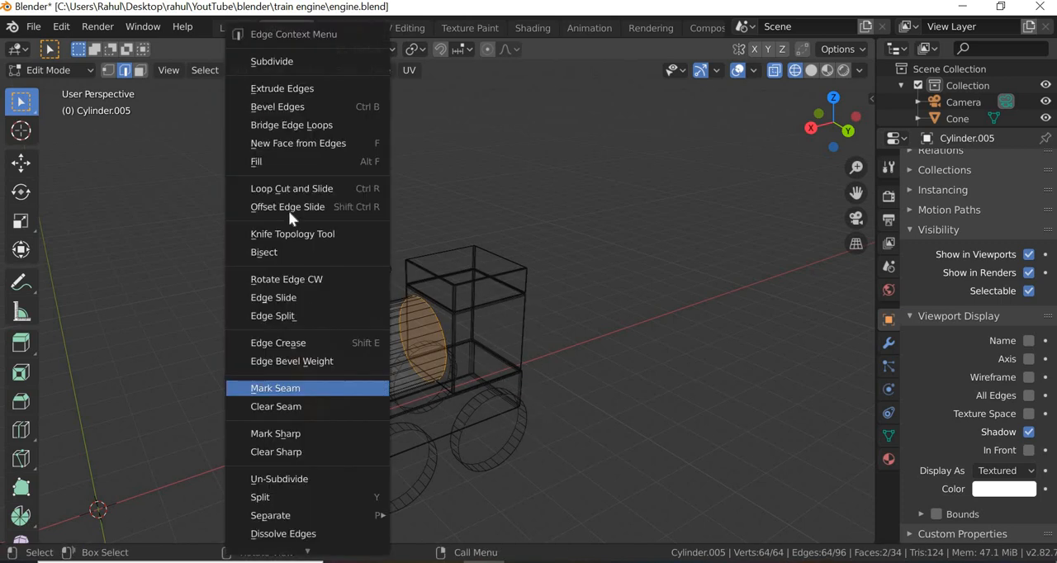
pyautogui.click(285, 105)
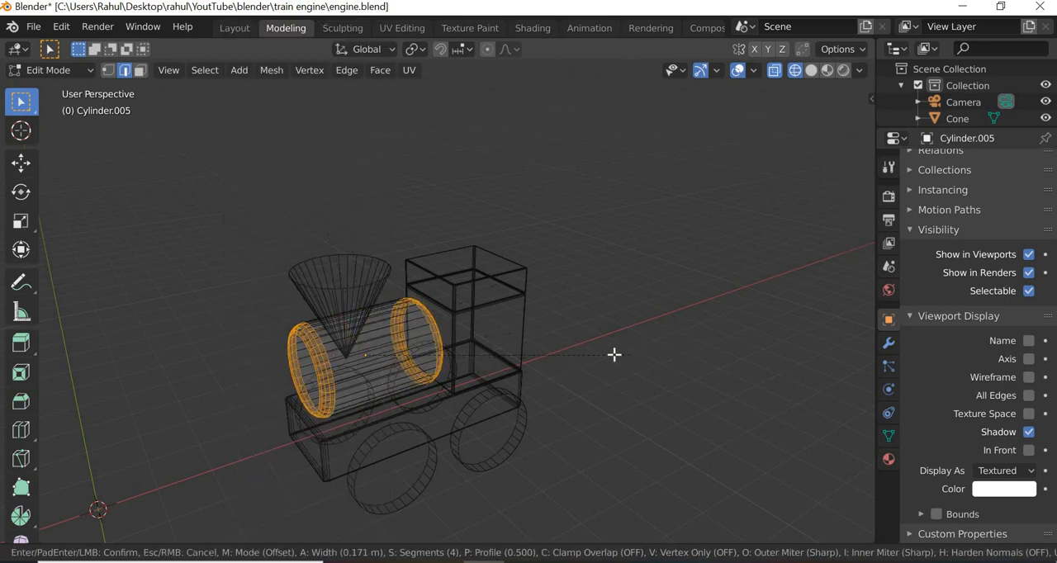
pyautogui.click(616, 439)
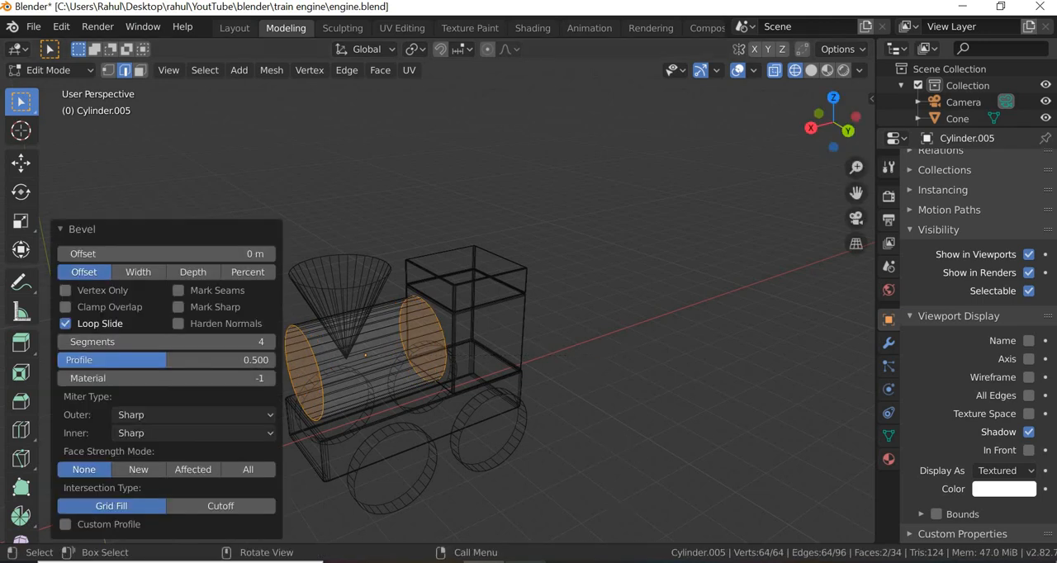
# - Consult the reference image and bevel only the boiler's front end ring with an offset of about 0.726 m and 6 segments
pyautogui.hotkey('alt', 'Tab')
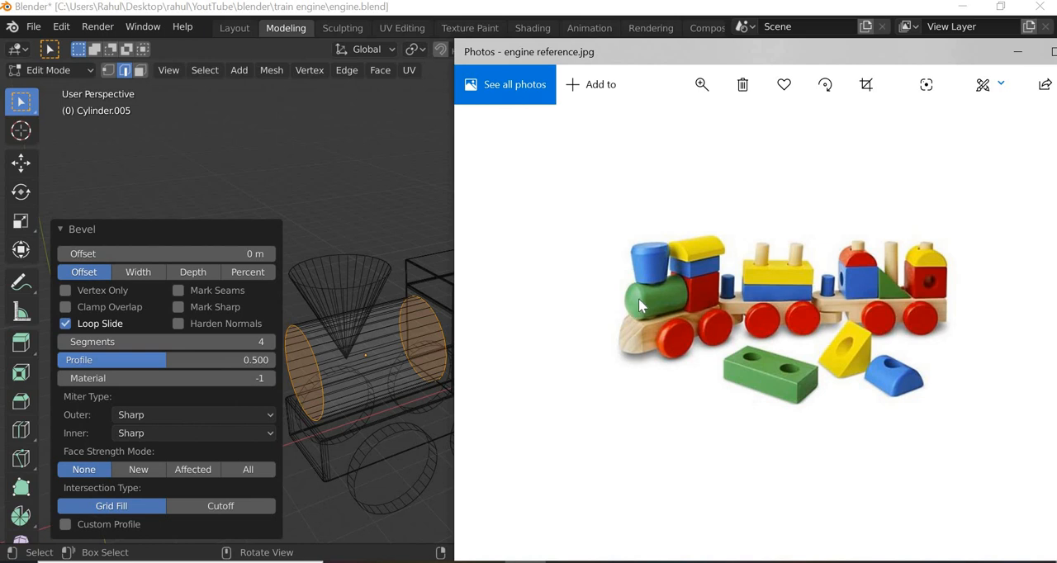
pyautogui.click(389, 220)
pyautogui.moveTo(226, 299); pyautogui.dragTo(342, 468)
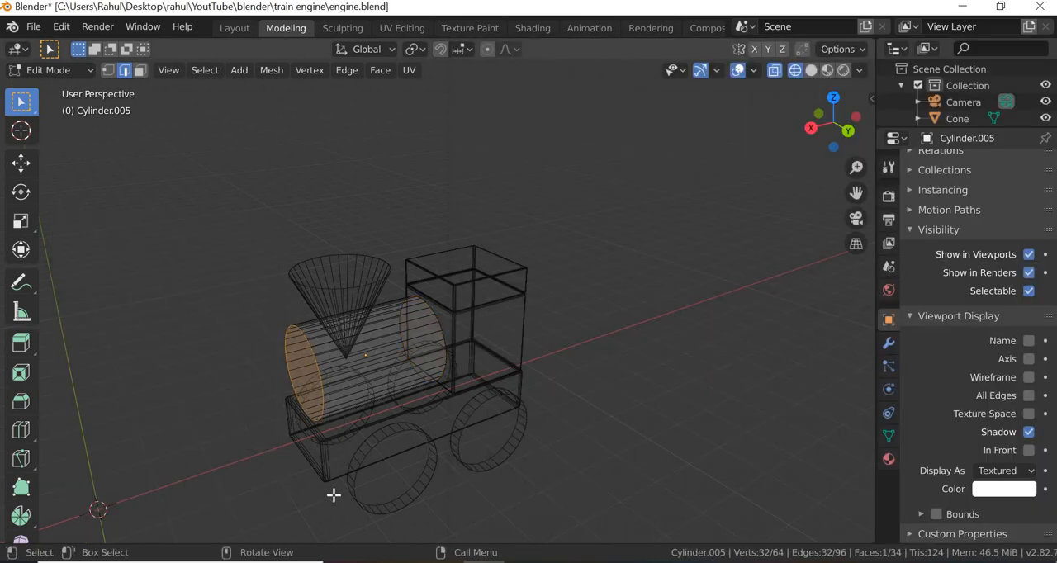
pyautogui.rightClick(321, 374)
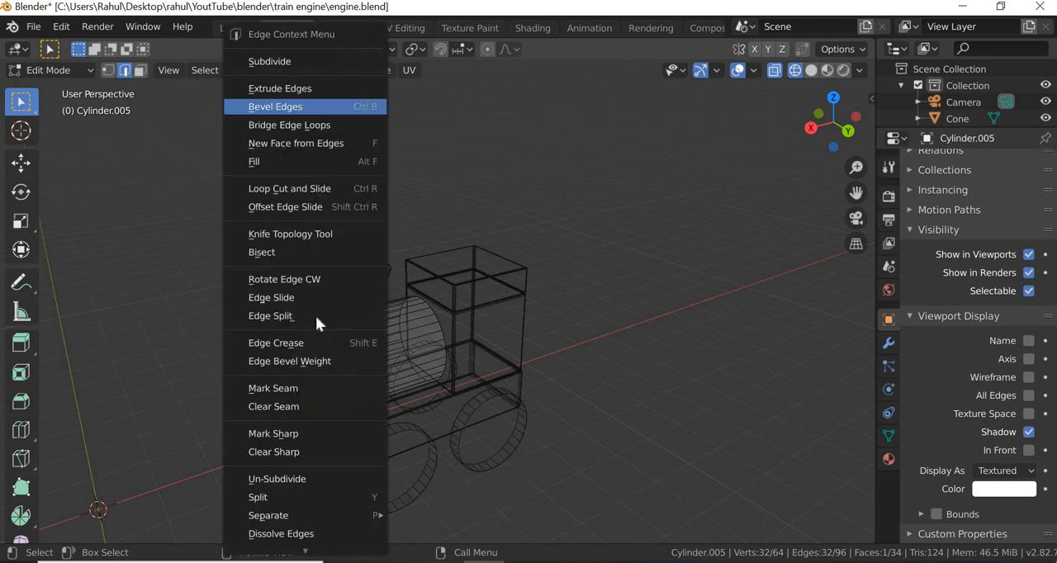
pyautogui.press('Return')
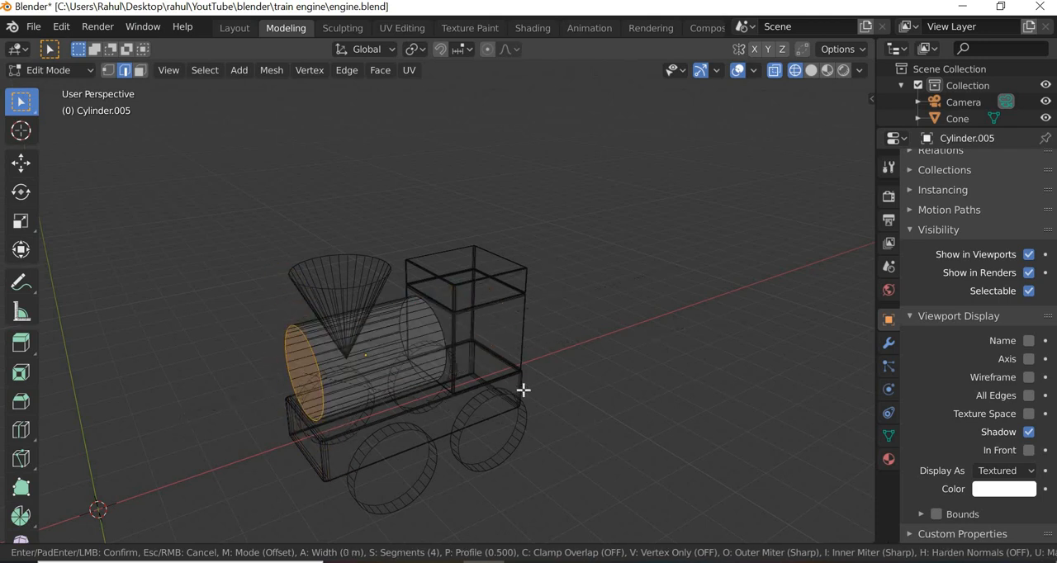
pyautogui.click(608, 365)
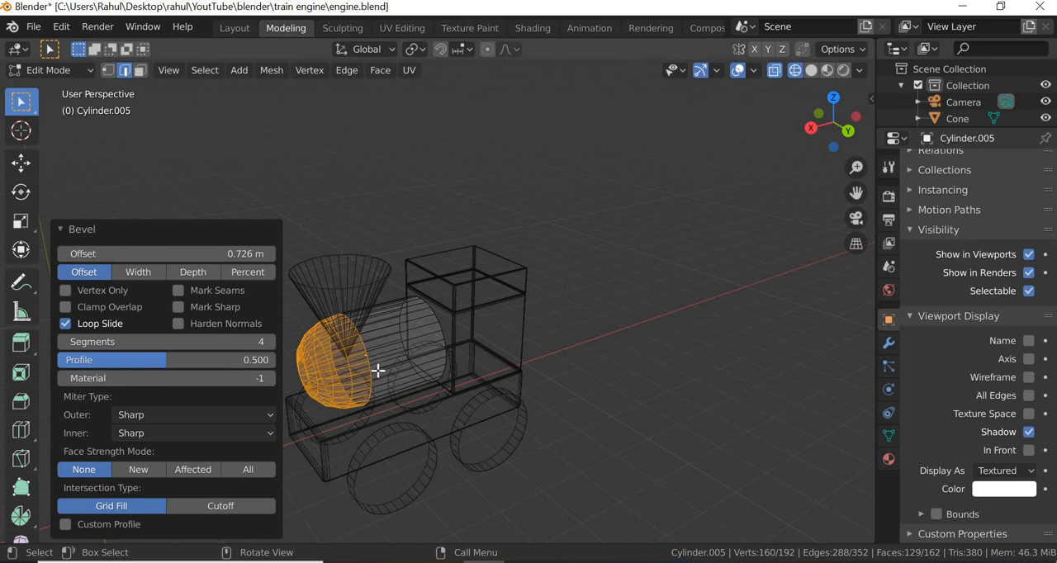
pyautogui.click(264, 343)
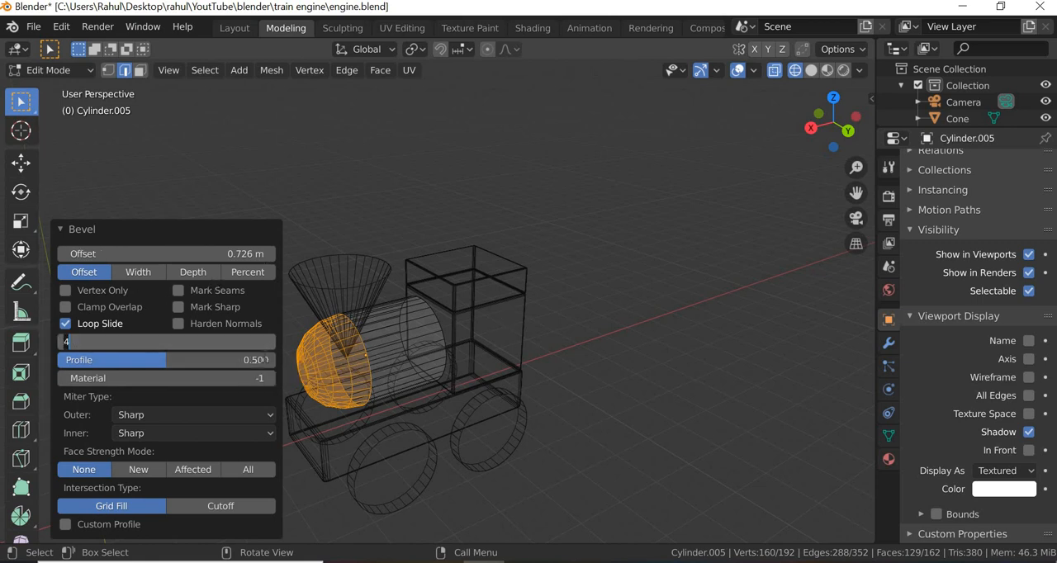
pyautogui.write('6')
pyautogui.press('Return')
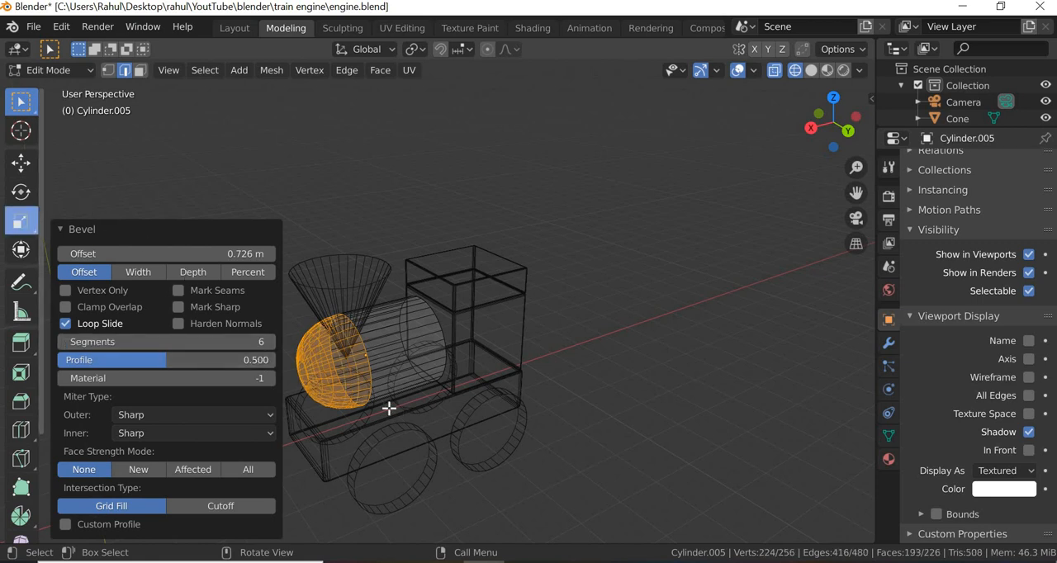
# - Flatten the boiler's rounded front by scaling it along the X axis, comparing it with the reference image and in Material Preview
pyautogui.click(20, 220)
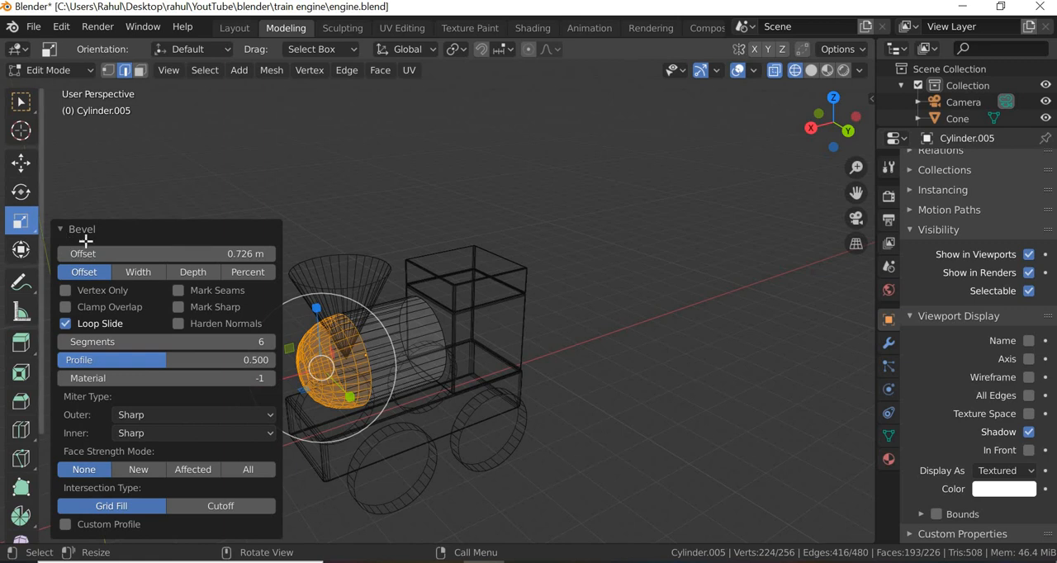
pyautogui.click(83, 232)
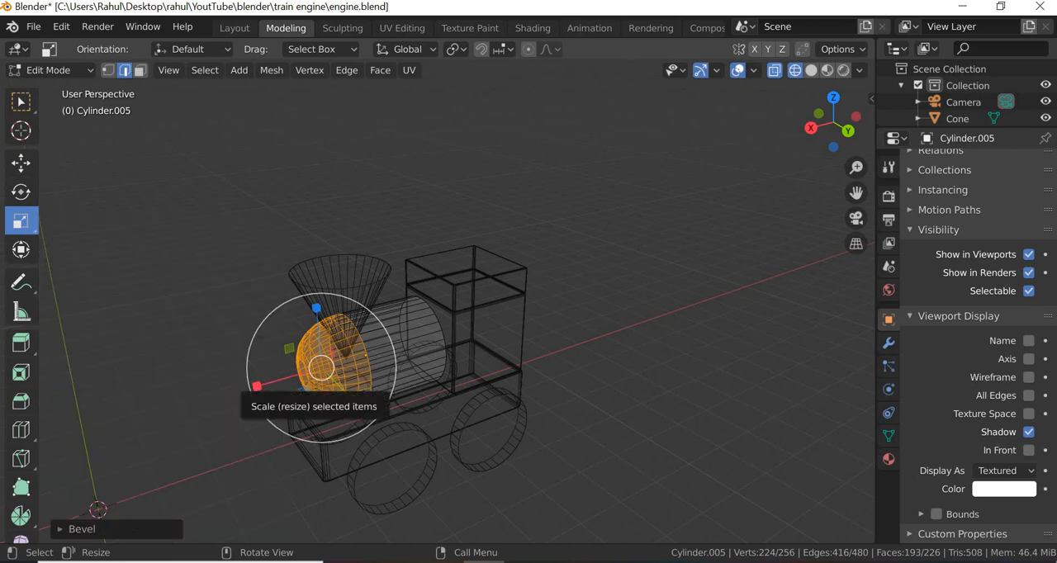
pyautogui.moveTo(259, 390); pyautogui.dragTo(294, 386)
pyautogui.click(526, 562)
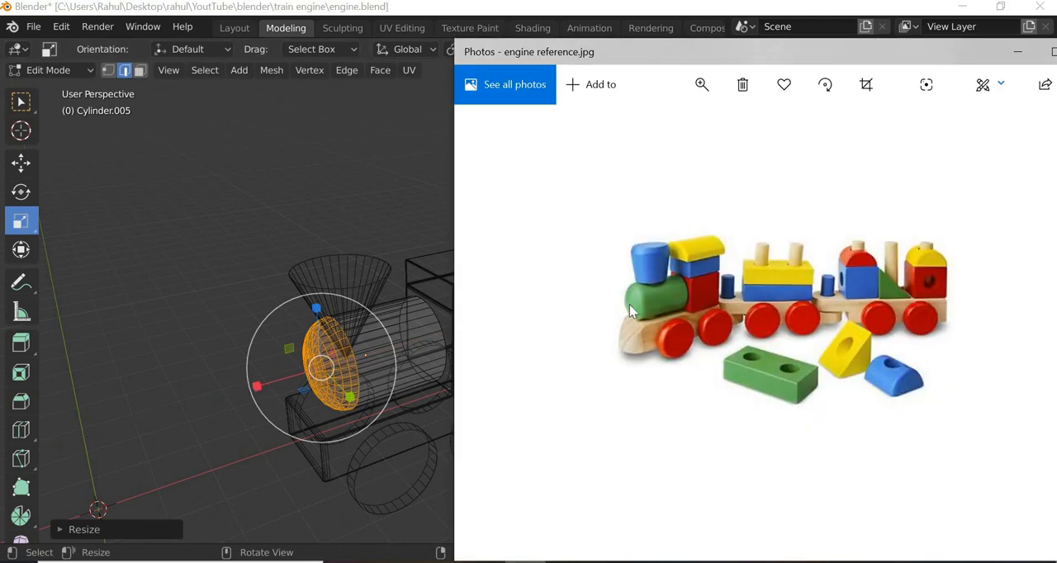
pyautogui.click(526, 561)
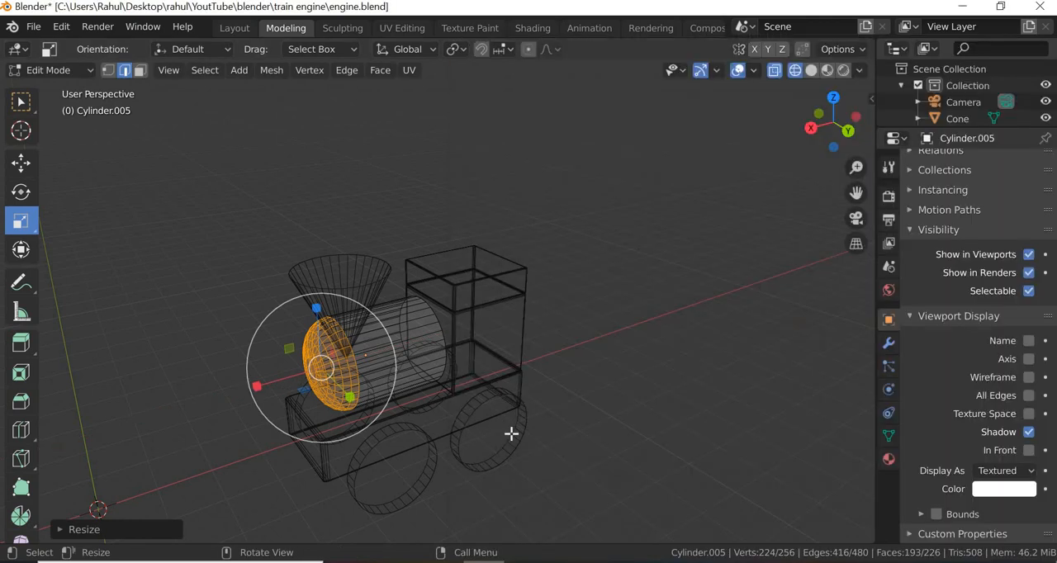
pyautogui.click(826, 70)
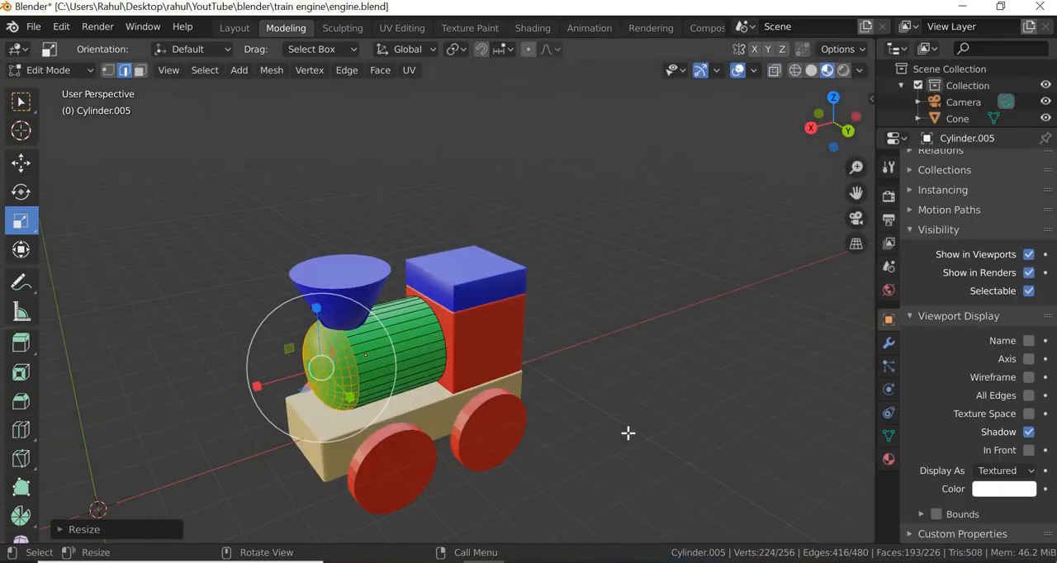
pyautogui.click(431, 449)
pyautogui.scroll(2, 431, 448)
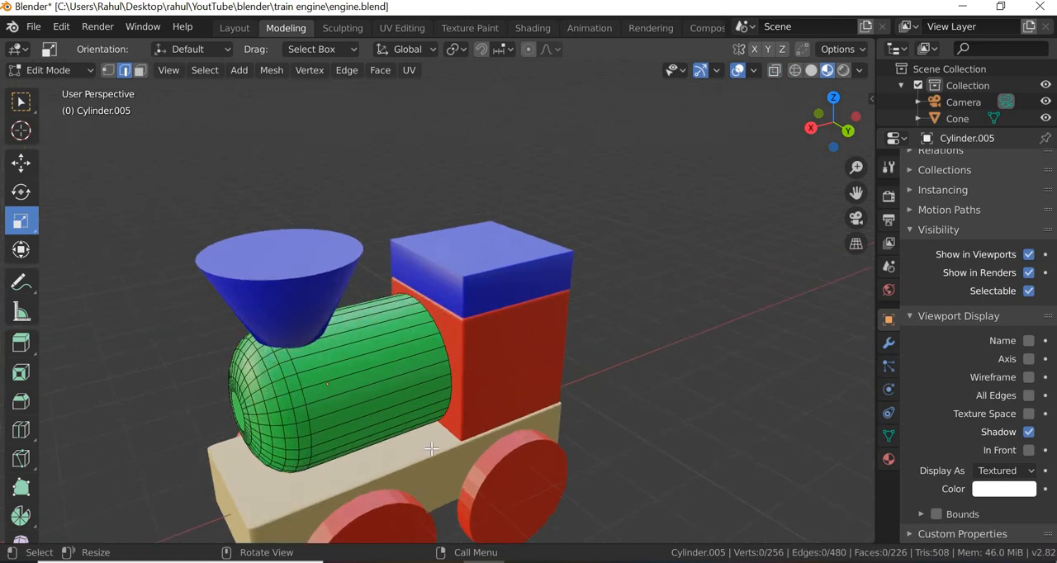
pyautogui.scroll(-2, 431, 450)
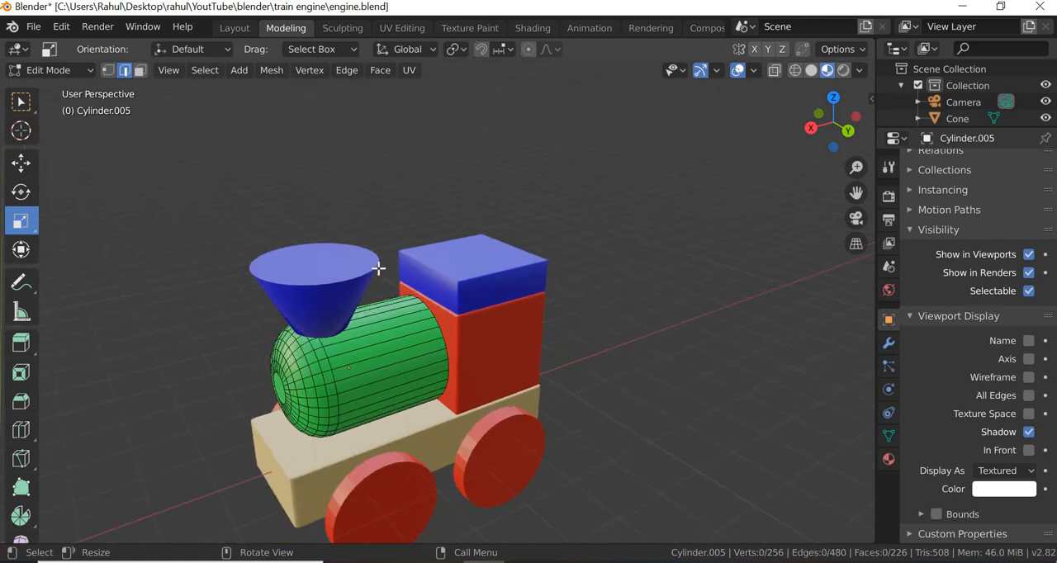
# - Select the edge ring at the boiler's cab end in wireframe view and bevel it by about 1.23 m
pyautogui.click(794, 70)
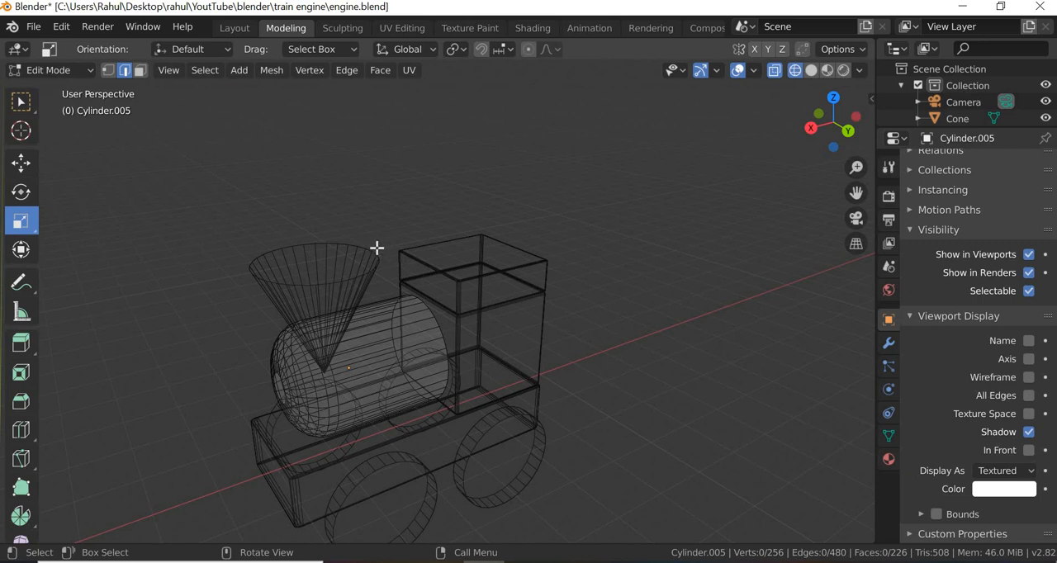
pyautogui.moveTo(372, 248); pyautogui.dragTo(495, 430)
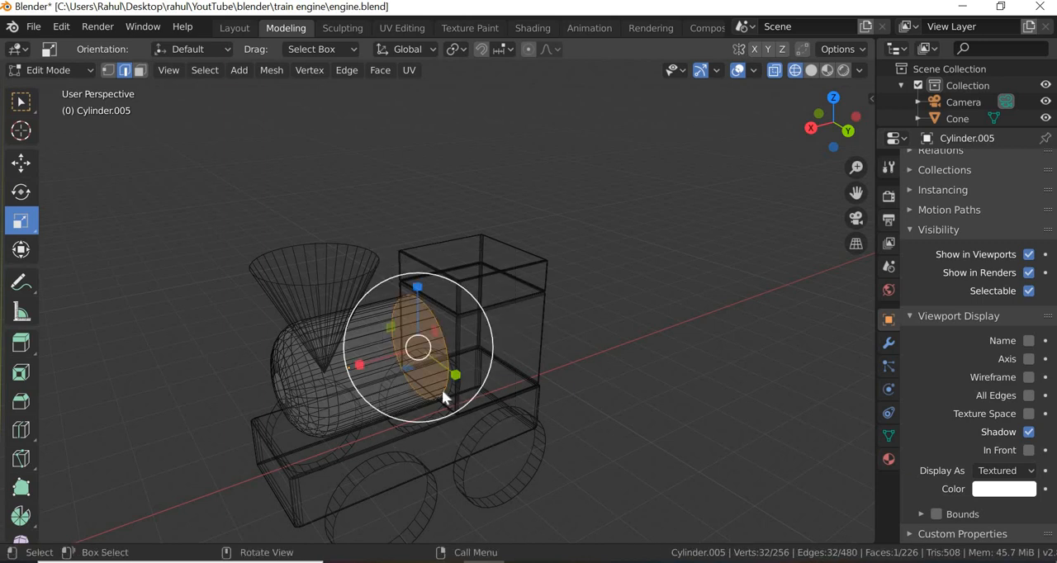
pyautogui.rightClick(442, 390)
pyautogui.click(415, 108)
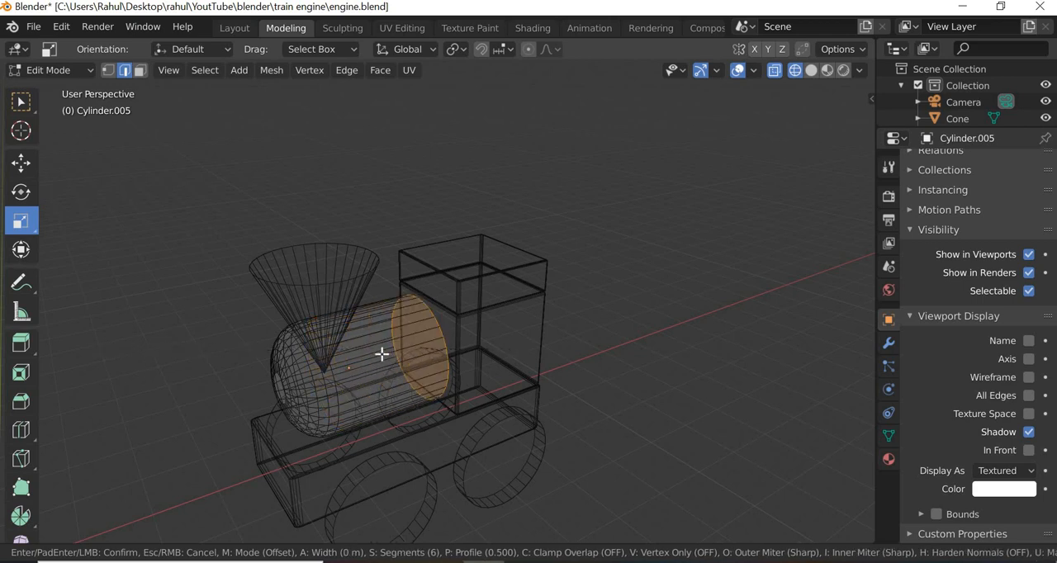
pyautogui.click(113, 394)
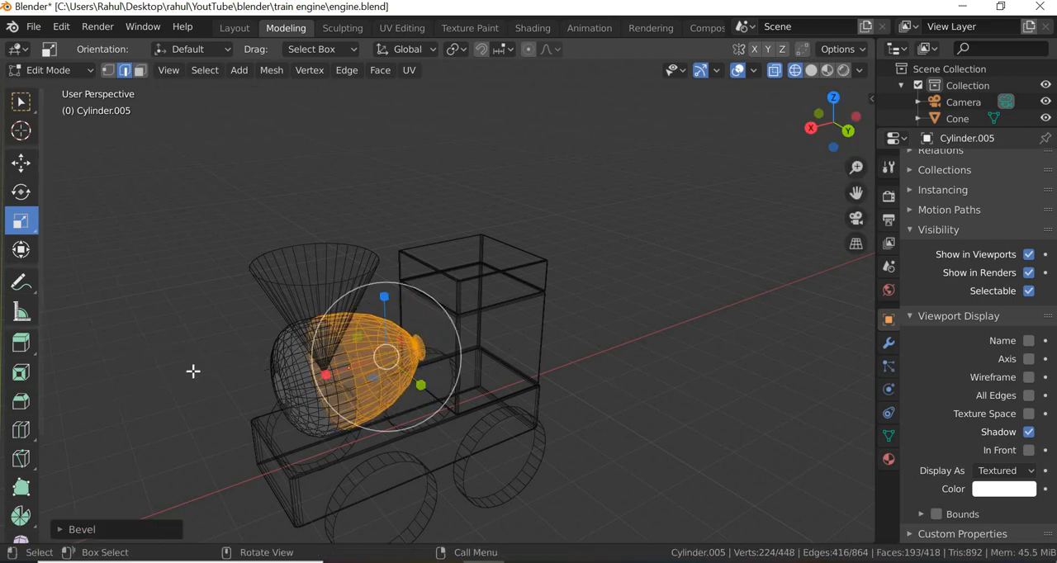
# - Set the cab-end bevel's offset to 0.05 m, reduce its number of segments, and deselect the edges
pyautogui.click(124, 529)
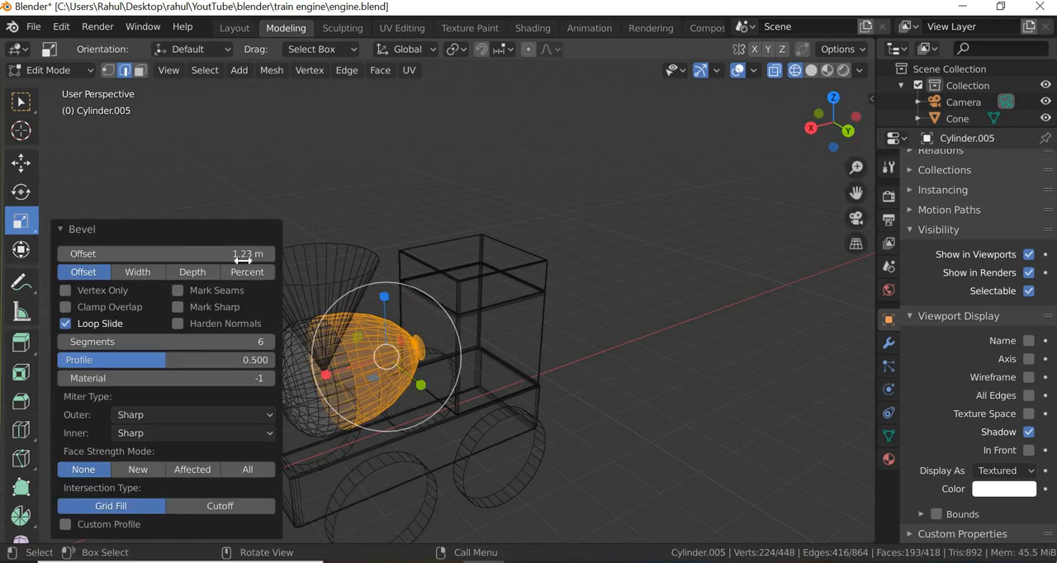
pyautogui.click(246, 255)
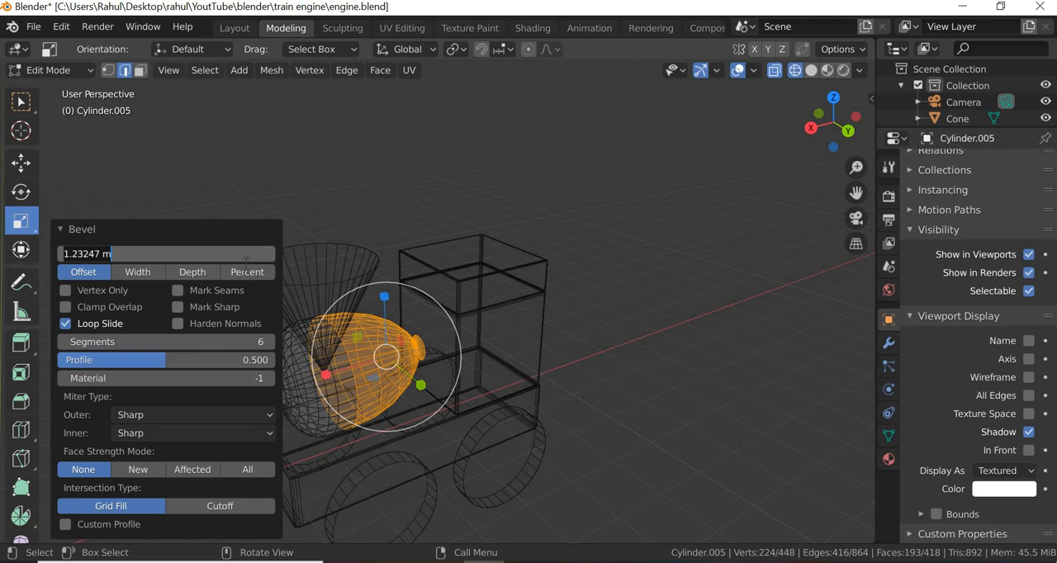
pyautogui.write('.05')
pyautogui.press('Return')
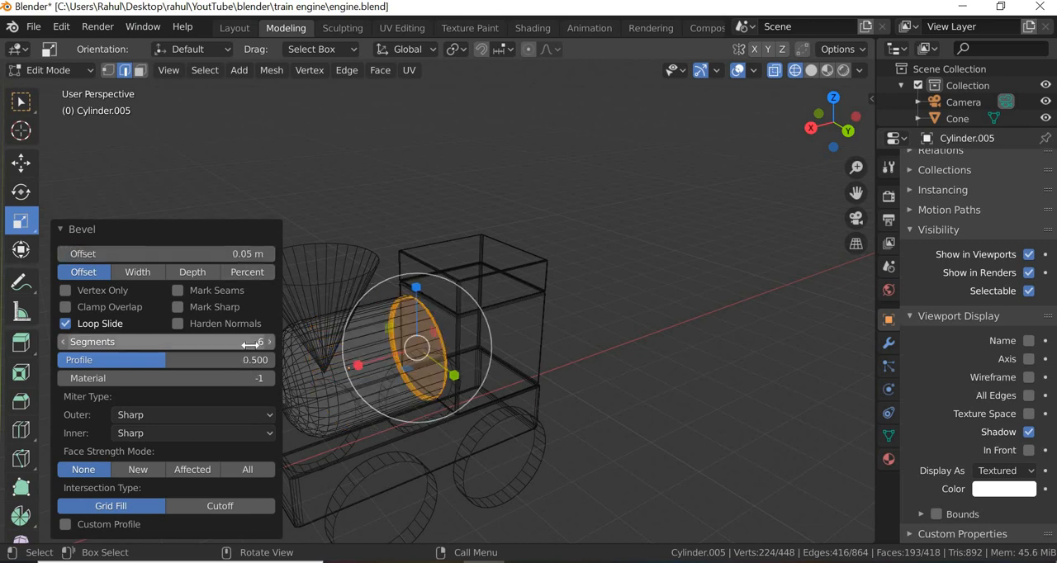
pyautogui.click(251, 342)
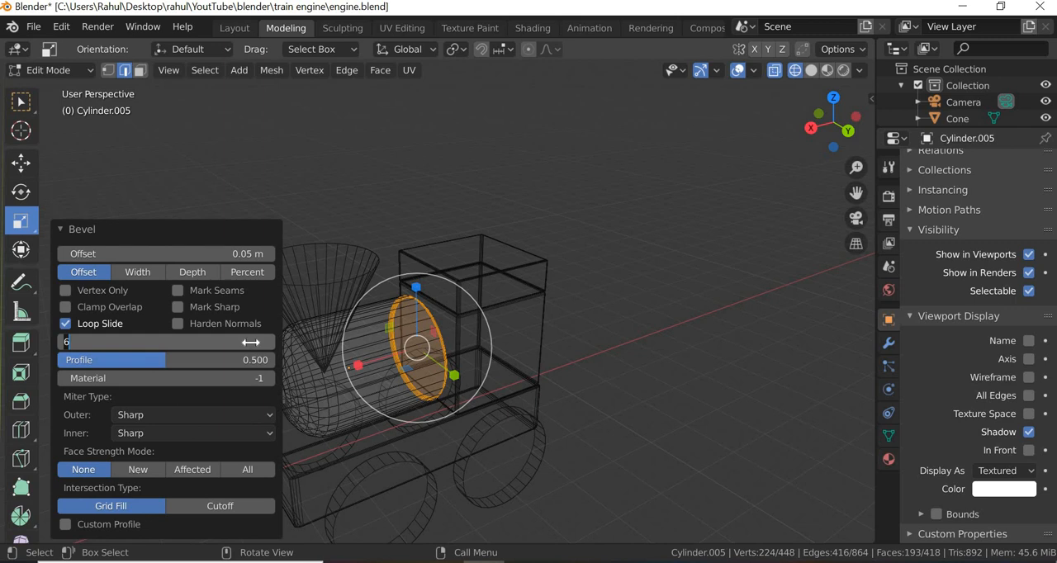
pyautogui.write('6')
pyautogui.press('Return')
pyautogui.click(655, 317)
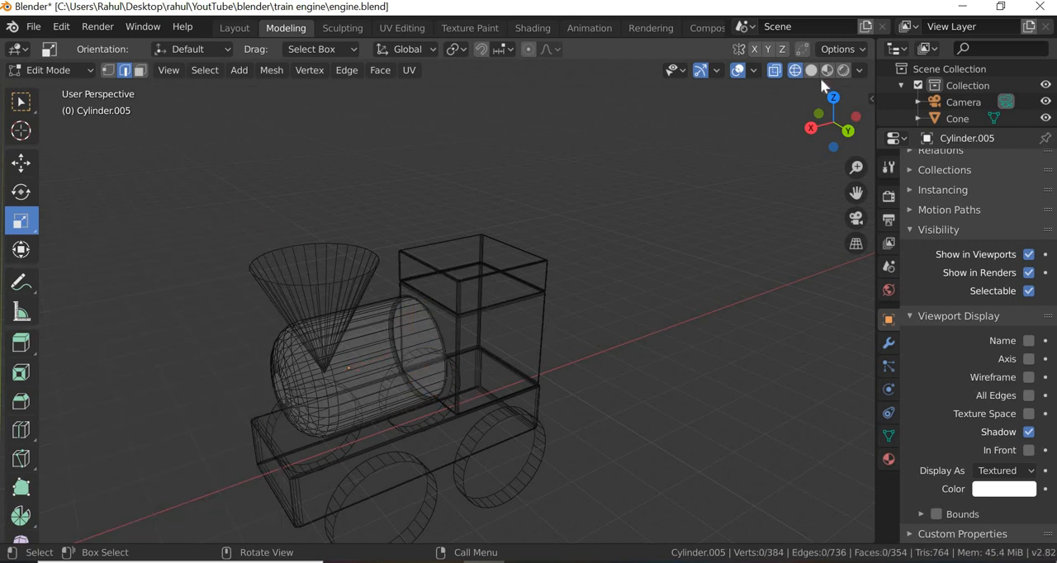
# - Show the engine in Material Preview from the side and return the boiler to Object Mode with the Move tool active
pyautogui.click(827, 70)
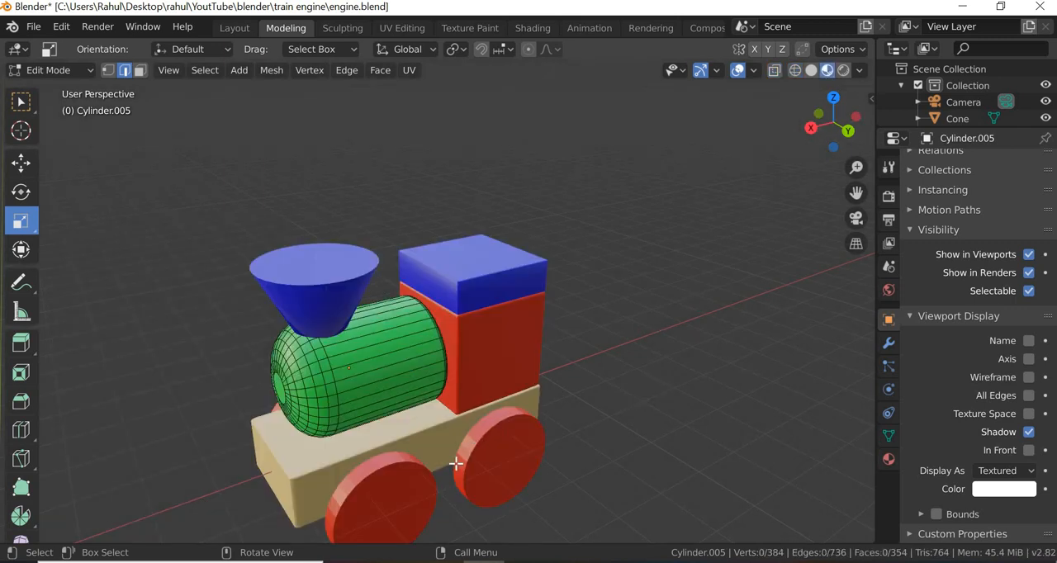
pyautogui.moveTo(455, 464); pyautogui.dragTo(76, 221, button='middle')
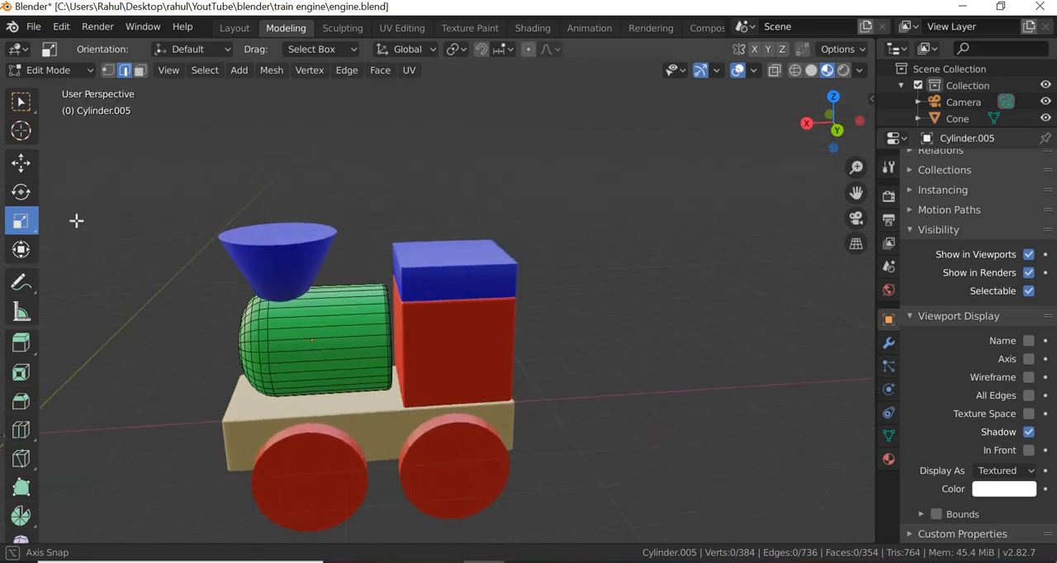
pyautogui.click(23, 164)
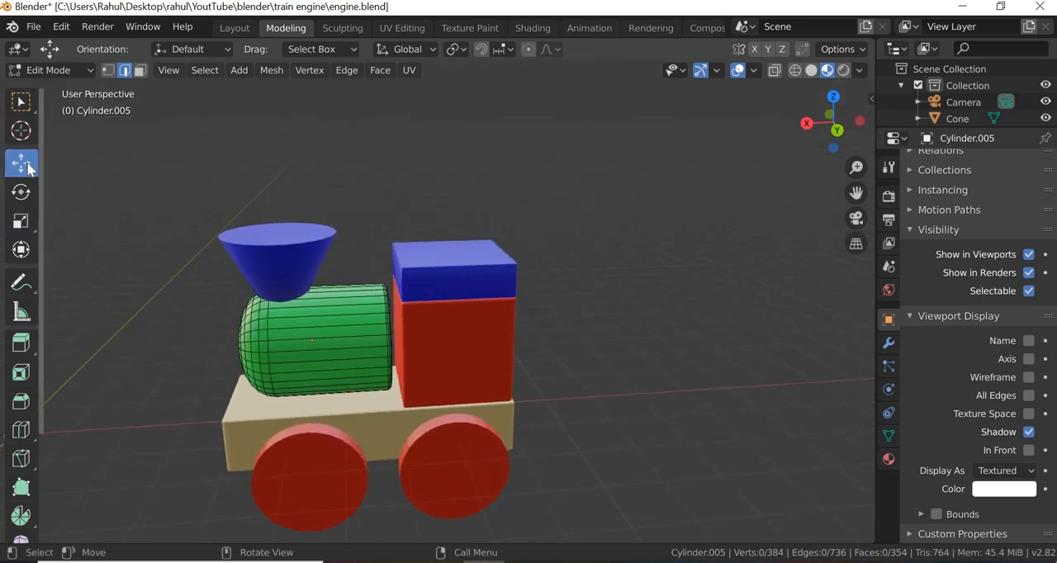
pyautogui.click(299, 340)
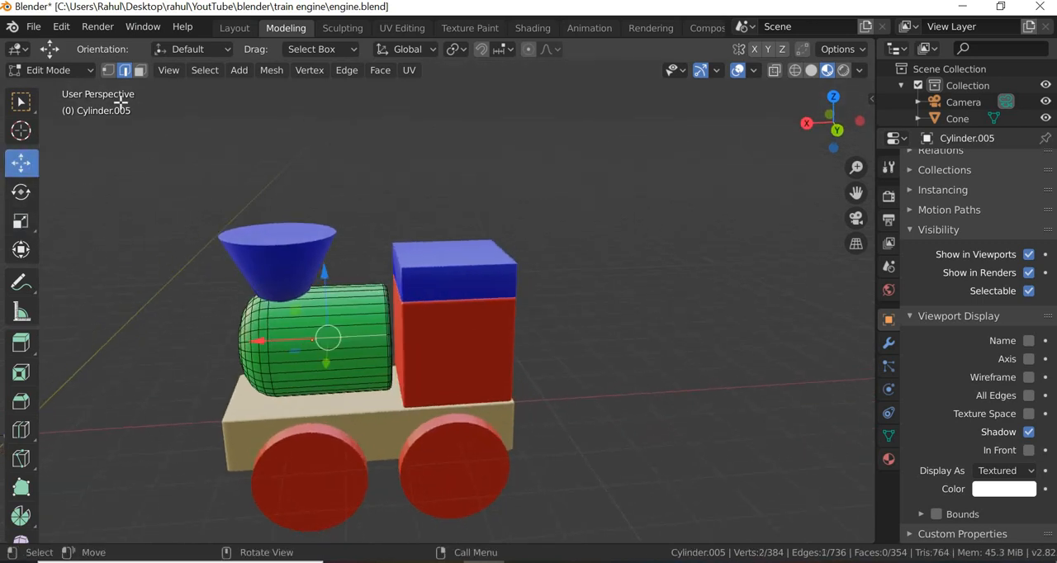
pyautogui.click(86, 71)
pyautogui.click(41, 87)
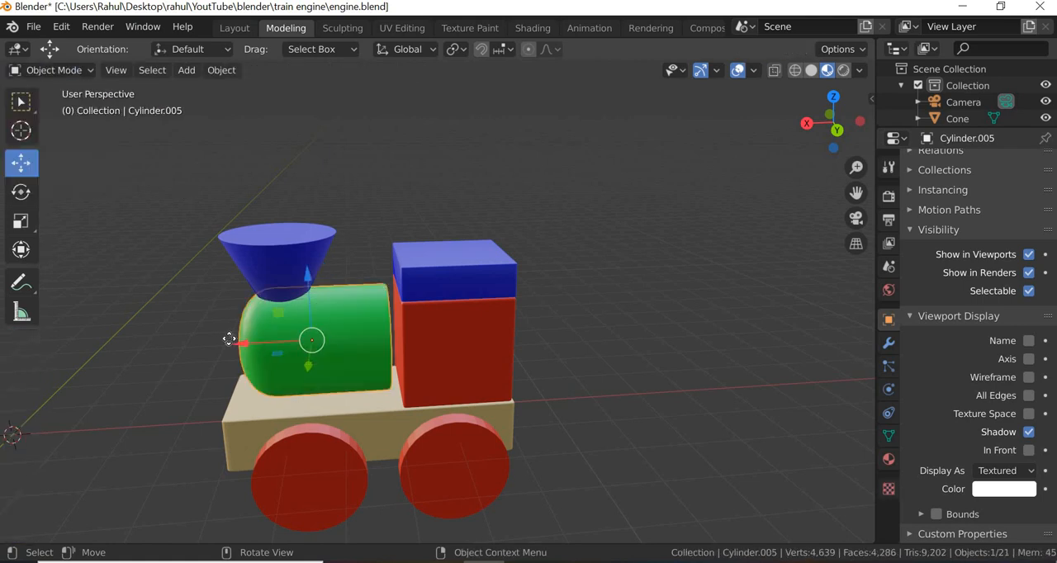
# - Lengthen the green boiler along the X axis and move it -0.171 m along X to meet the red cab
pyautogui.moveTo(230, 338); pyautogui.dragTo(340, 352)
pyautogui.click(21, 223)
pyautogui.click(20, 163)
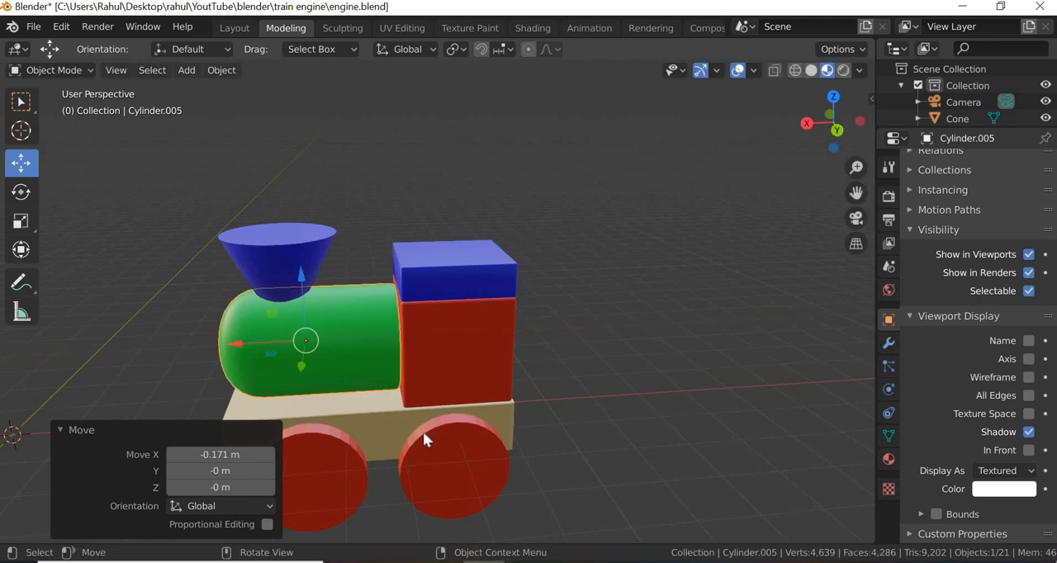
pyautogui.click(699, 345)
pyautogui.moveTo(455, 444); pyautogui.dragTo(352, 326, button='middle')
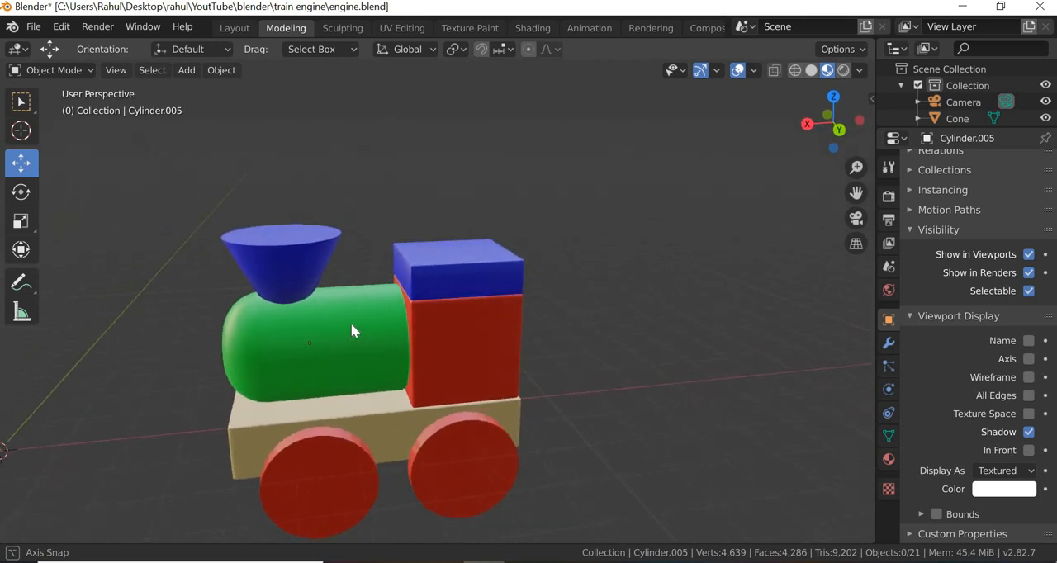
# - Select the green boiler again, nudge it slightly along the X axis away from the cab, and deselect it
pyautogui.click(390, 409)
pyautogui.scroll(3, 328, 429)
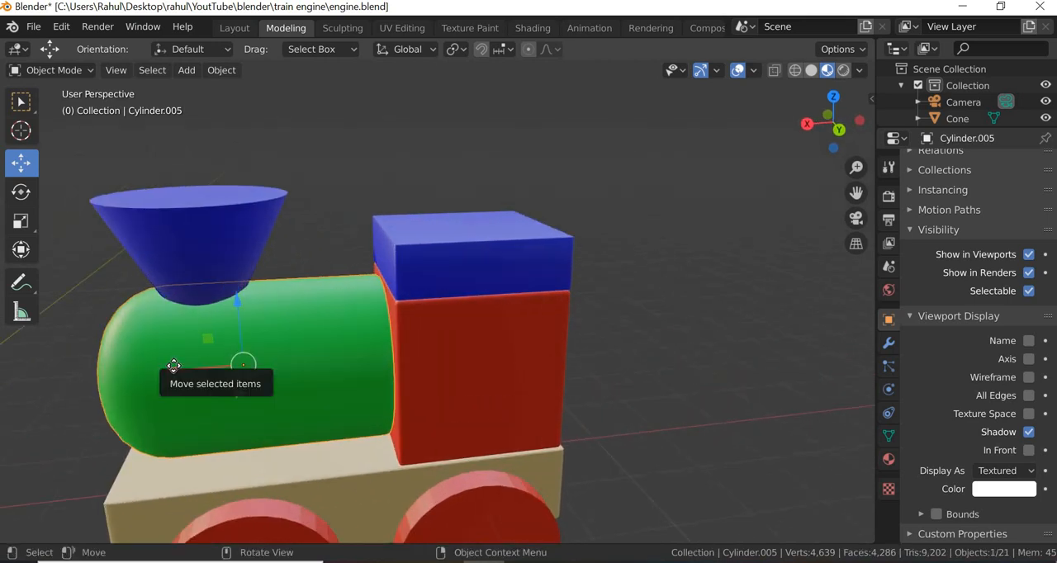
pyautogui.moveTo(172, 367); pyautogui.dragTo(663, 349)
pyautogui.click(575, 371)
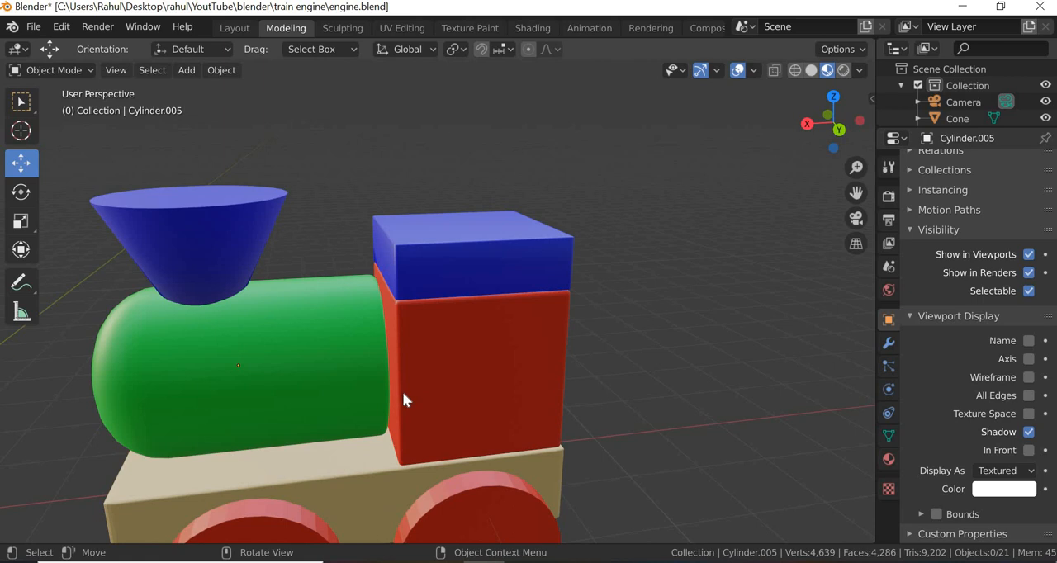
# - Select the blue funnel on the boiler and compare its shape with the toy train reference photo
pyautogui.scroll(4, 403, 392)
pyautogui.scroll(-4, 405, 394)
pyautogui.moveTo(490, 455); pyautogui.dragTo(485, 355, button='middle')
pyautogui.scroll(-5, 562, 446)
pyautogui.scroll(2, 555, 460)
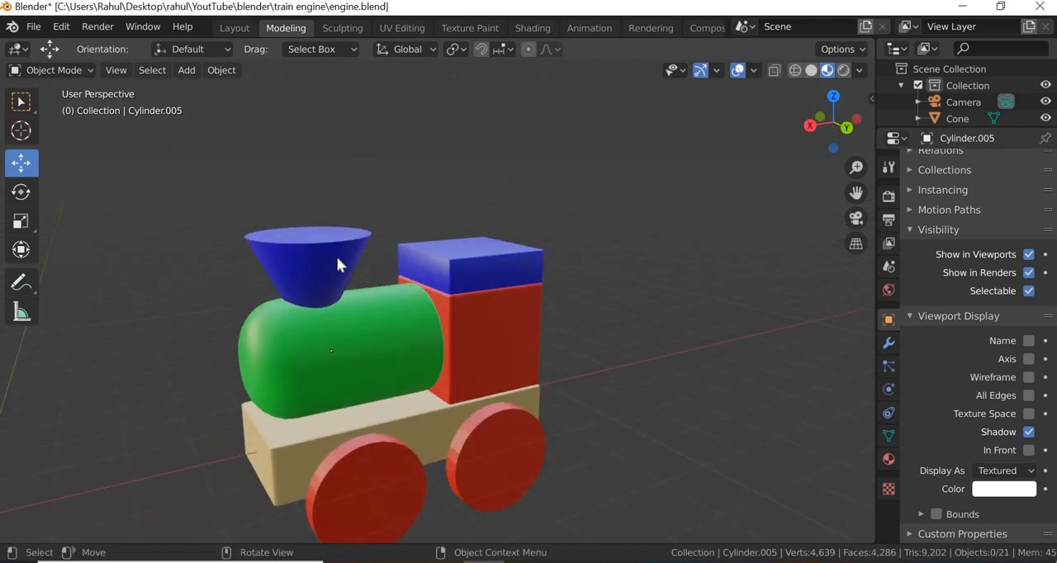
pyautogui.click(337, 261)
pyautogui.click(525, 562)
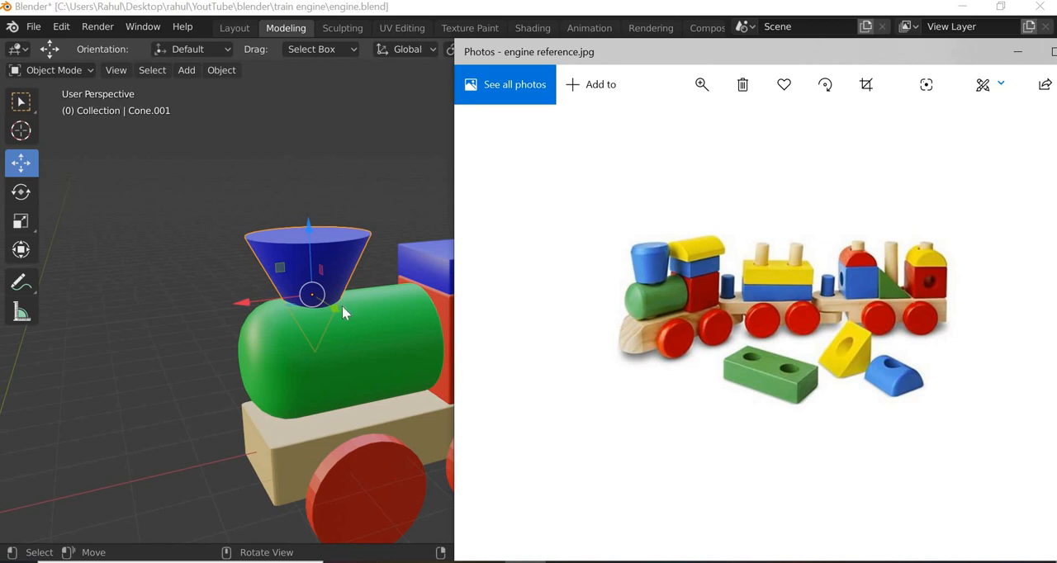
pyautogui.click(309, 252)
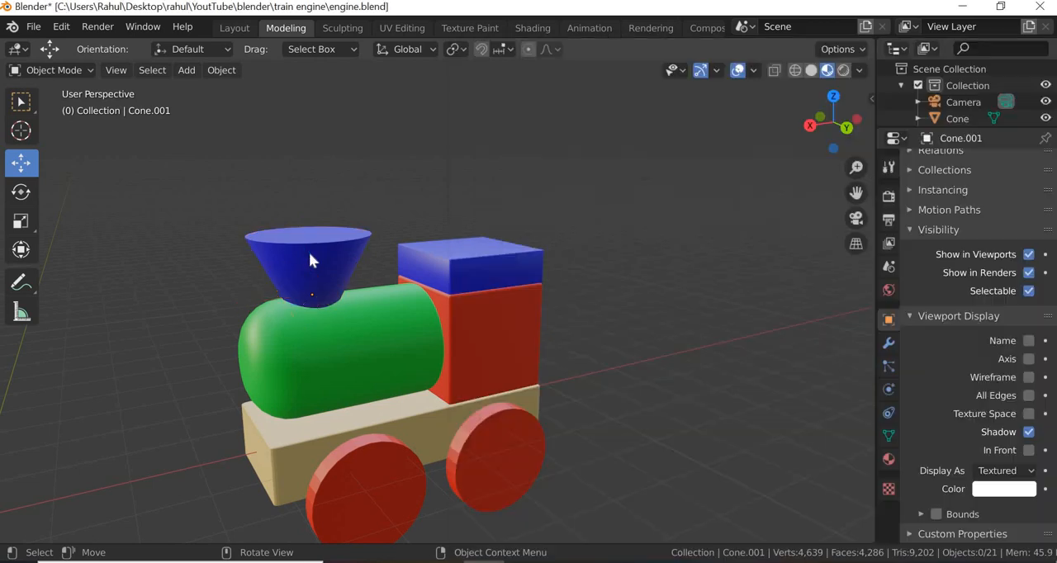
# - Display the engine in wireframe, enter Edit Mode on the funnel, and select the vertex at the cone's lower tip
pyautogui.click(795, 70)
pyautogui.click(86, 70)
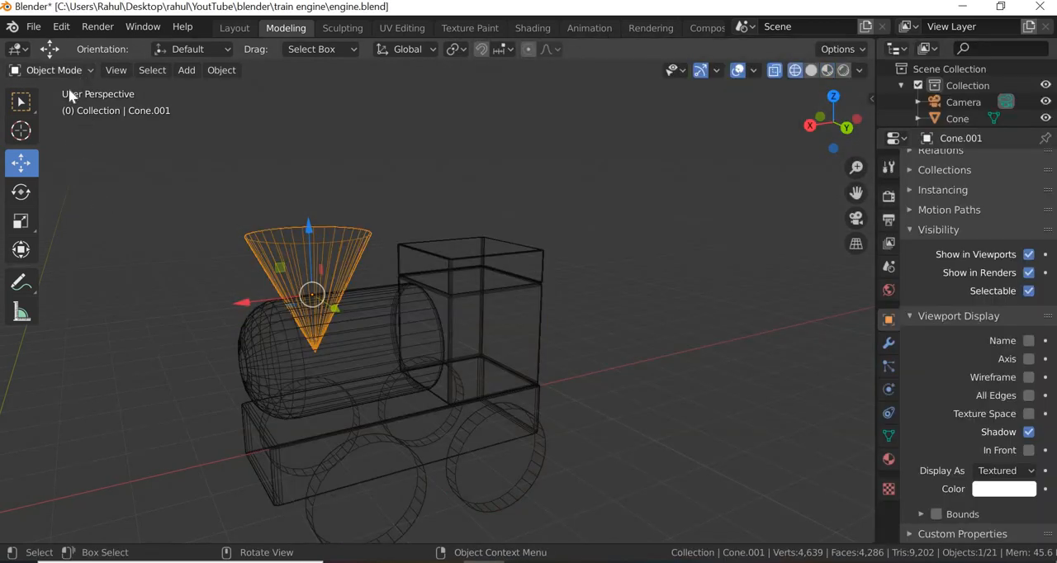
pyautogui.click(66, 108)
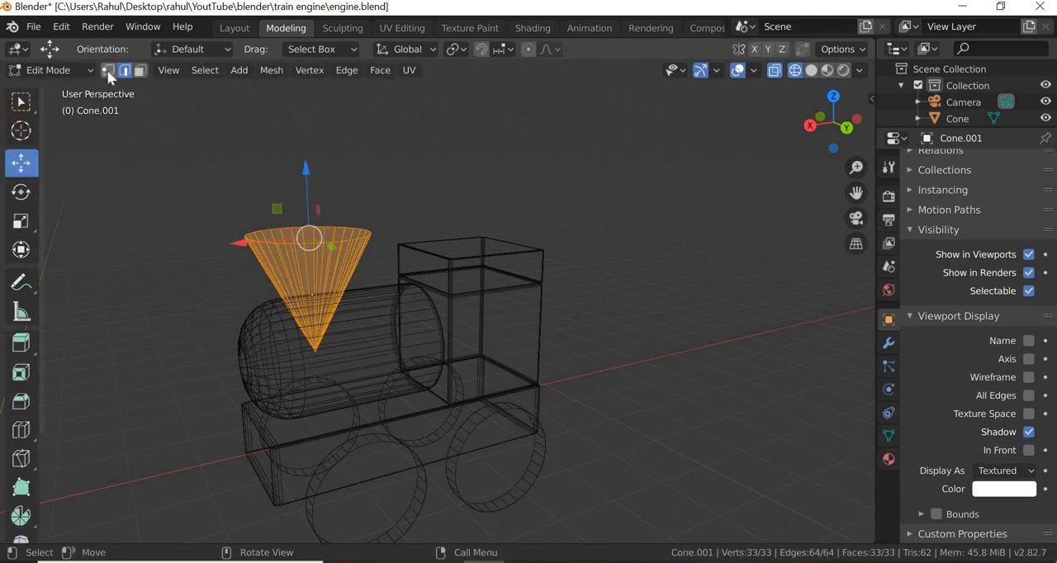
pyautogui.click(107, 70)
pyautogui.click(314, 354)
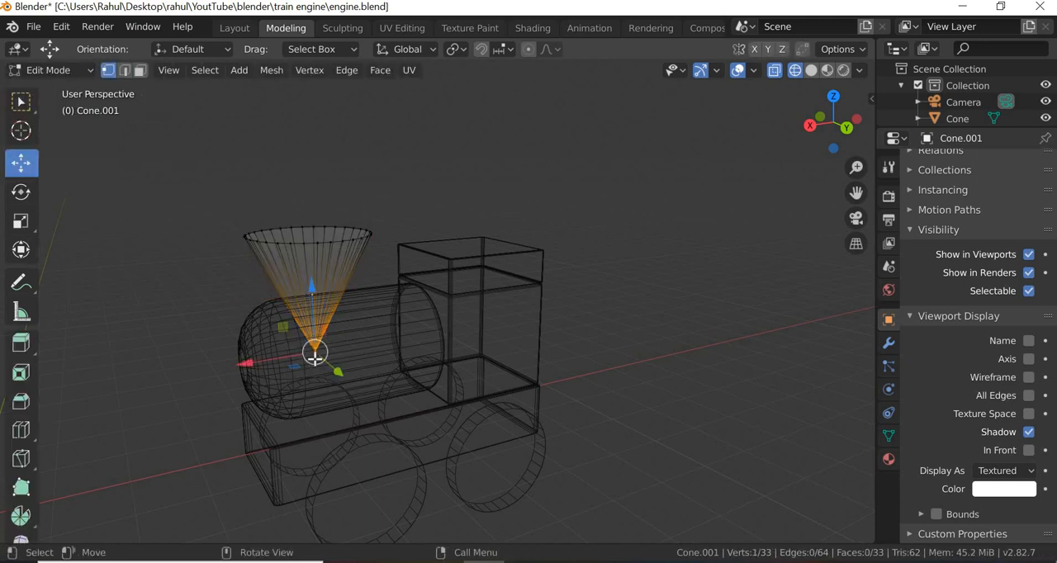
# - Bevel the funnel's tip vertex with 1 segment and an offset of about 1.03 m to flatten its base
pyautogui.rightClick(314, 356)
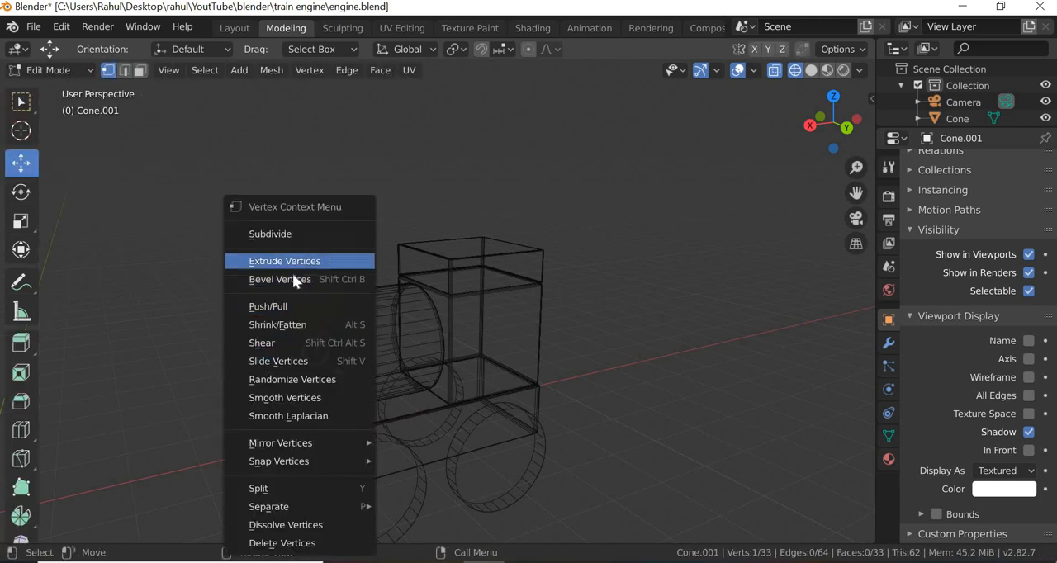
pyautogui.click(285, 279)
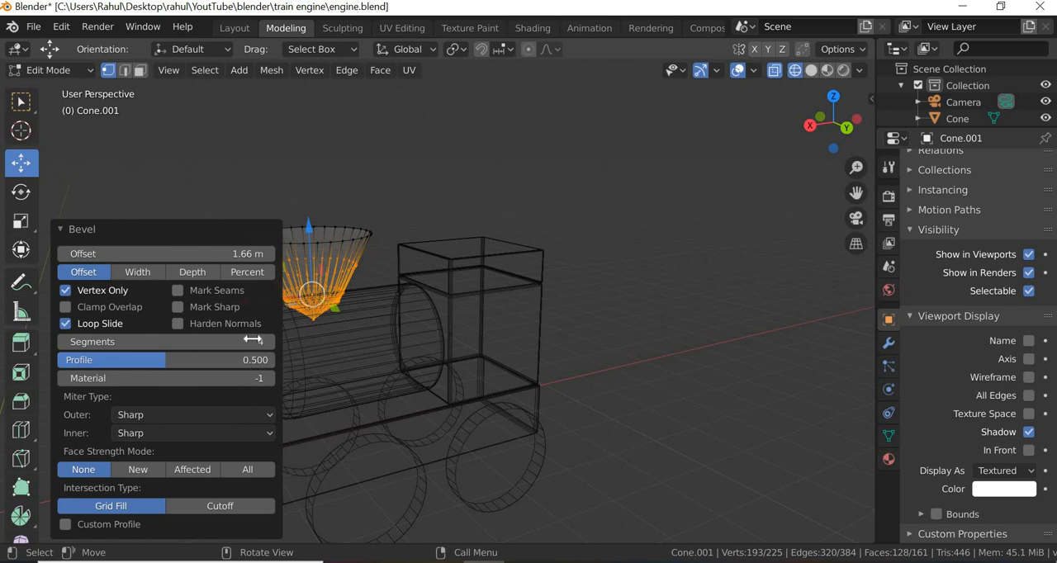
pyautogui.moveTo(253, 339); pyautogui.dragTo(221, 339)
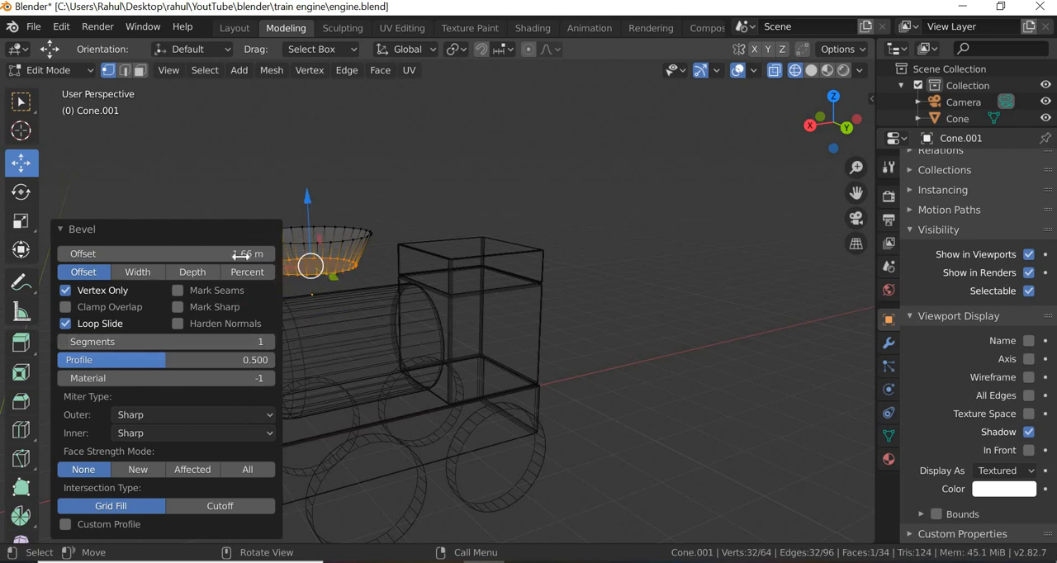
pyautogui.moveTo(248, 253); pyautogui.dragTo(209, 253)
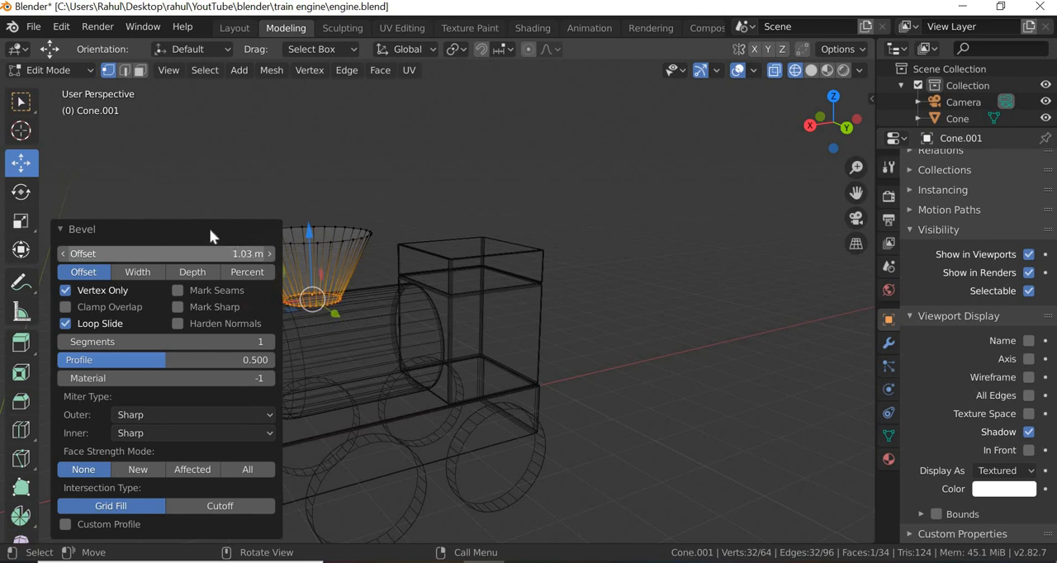
pyautogui.click(83, 225)
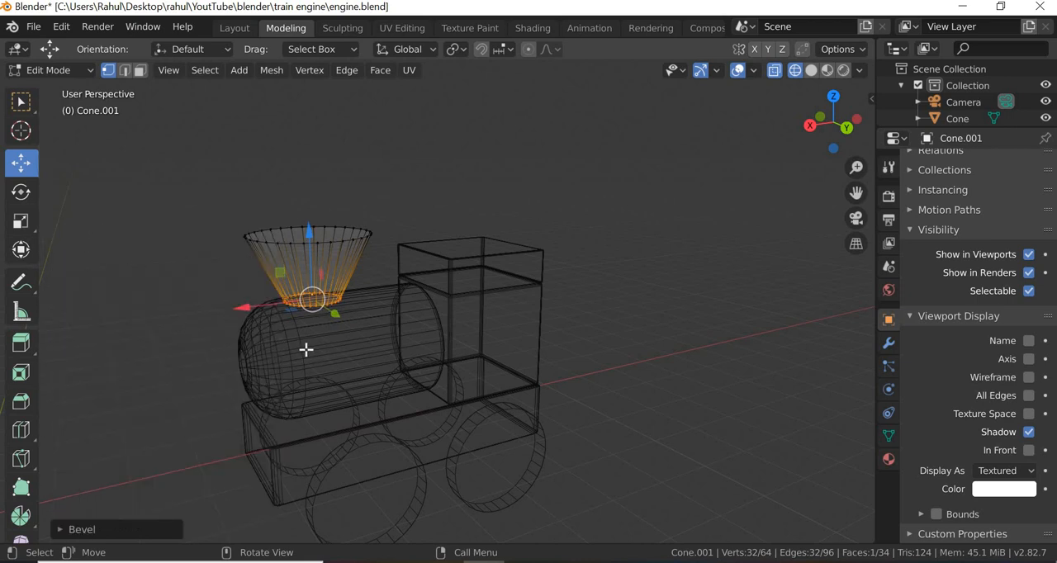
# - Check the funnel against the reference photo and scale down its upper ring of vertices to narrow the flare
pyautogui.scroll(1, 305, 350)
pyautogui.click(525, 562)
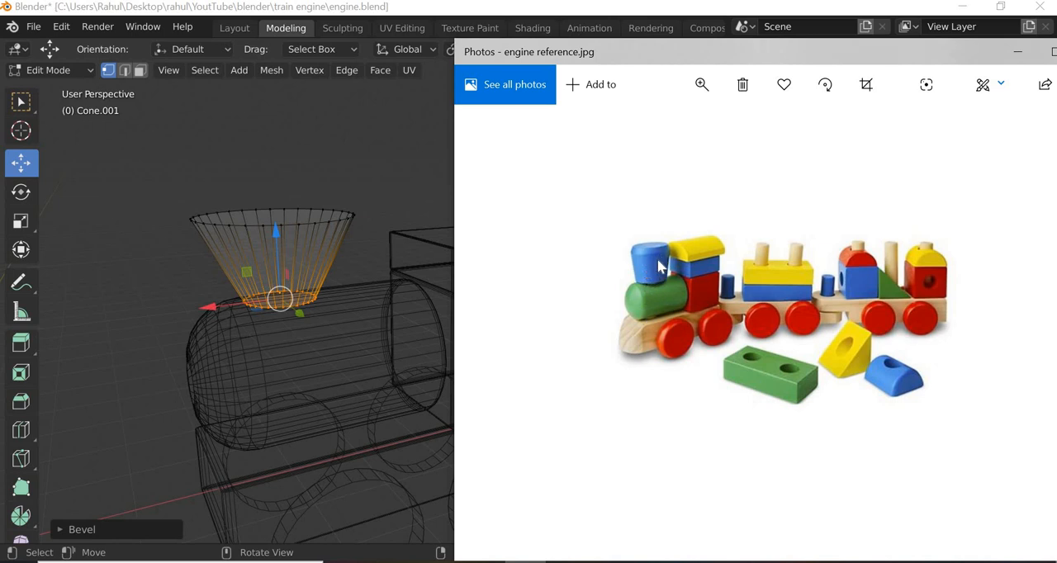
pyautogui.moveTo(400, 160); pyautogui.dragTo(176, 223)
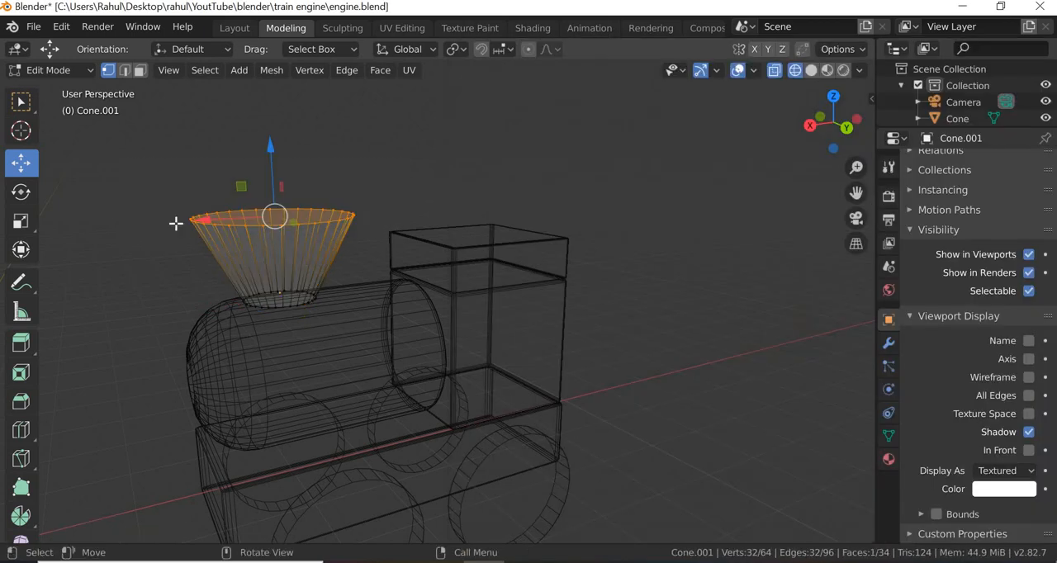
pyautogui.click(22, 221)
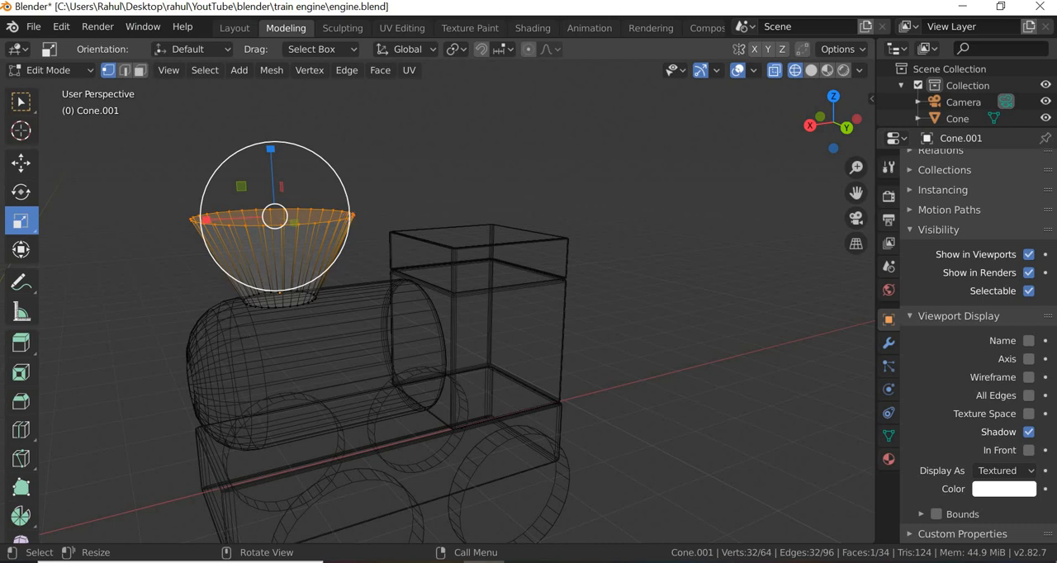
pyautogui.moveTo(347, 216)
pyautogui.mouseDown()
pyautogui.moveTo(329, 214)
pyautogui.moveTo(337, 225)
pyautogui.mouseUp()
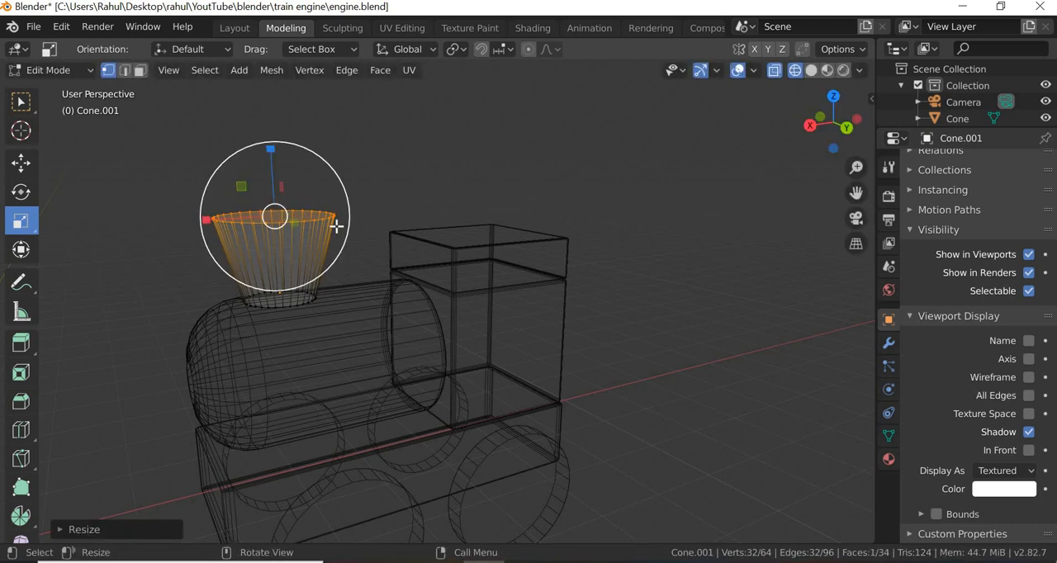
# - Try a vertex bevel on the funnel's upper rim and undo it
pyautogui.rightClick(317, 216)
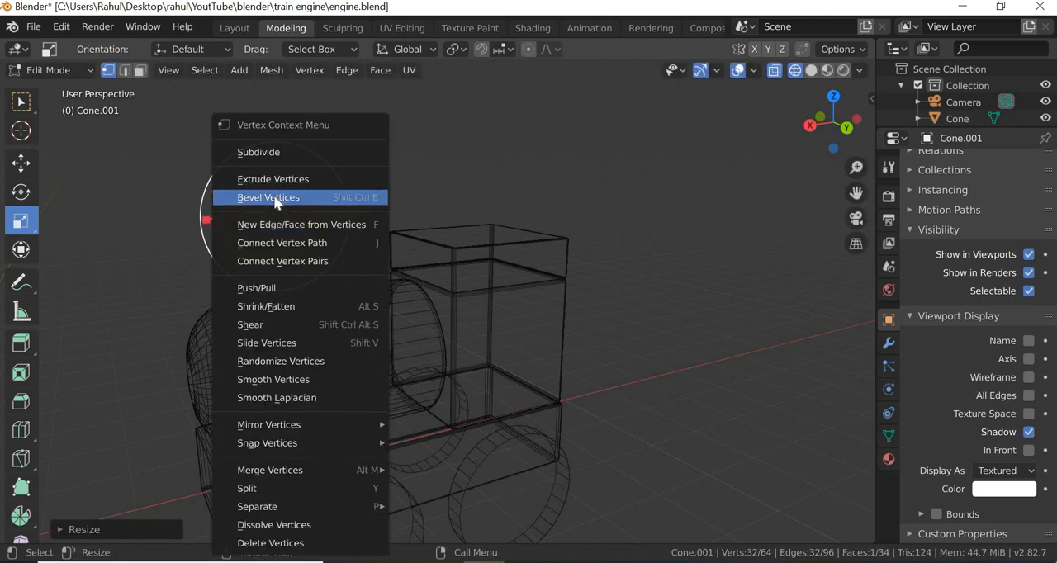
pyautogui.click(283, 199)
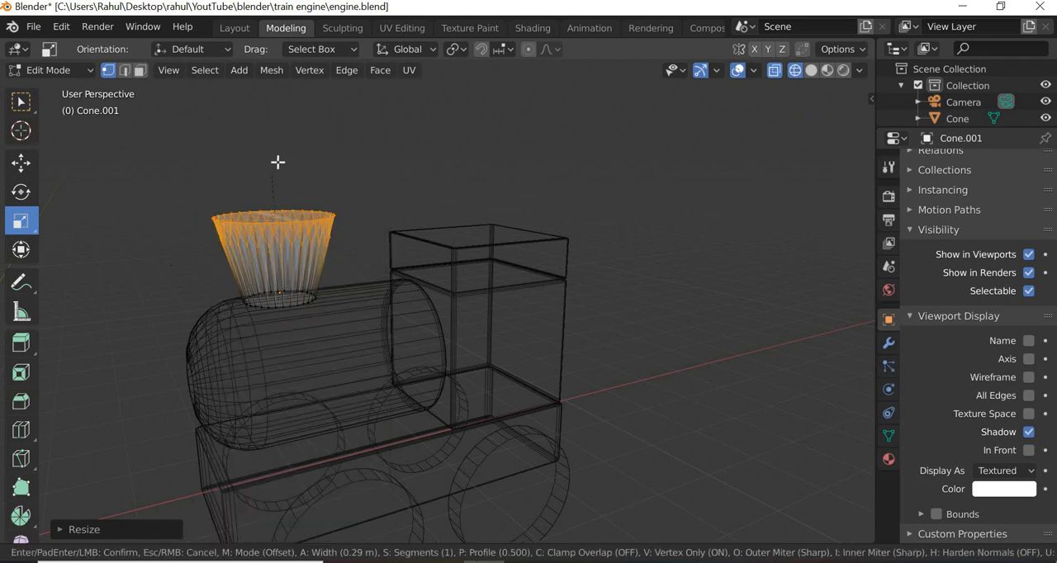
pyautogui.click(276, 189)
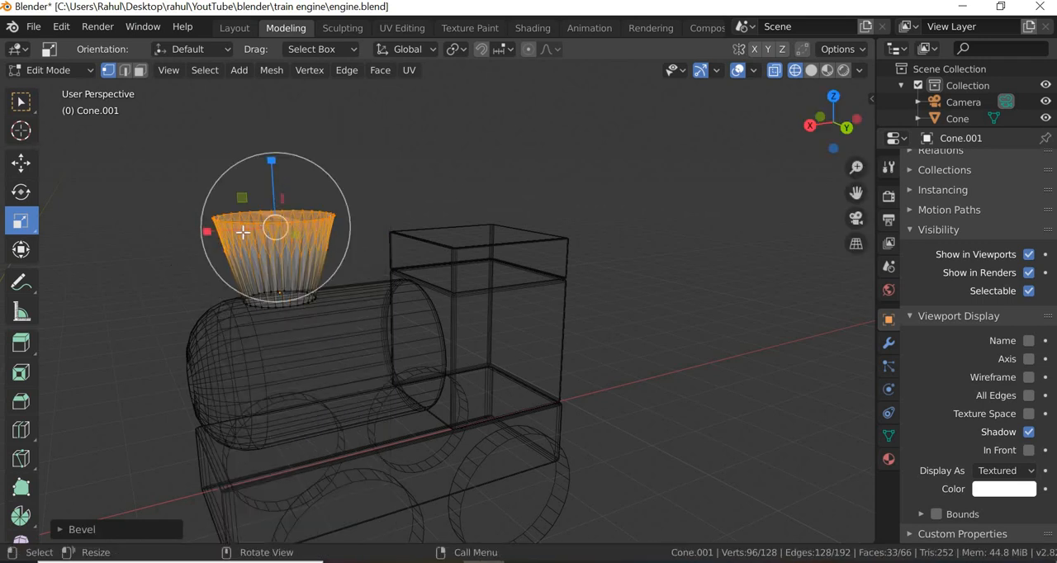
pyautogui.scroll(4, 238, 230)
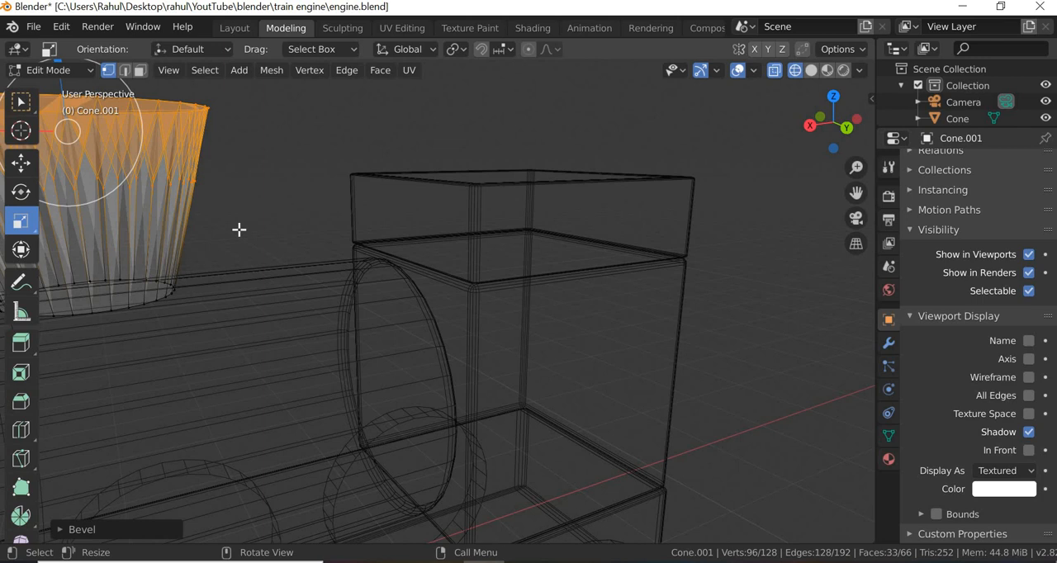
pyautogui.hotkey('ctrl', 'z')
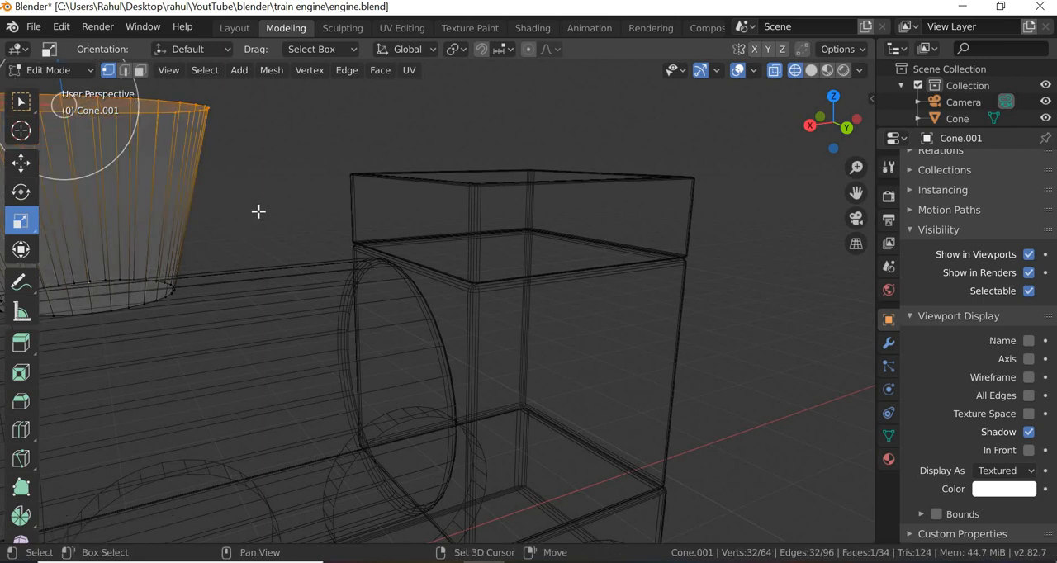
# - Switch to edge selection and bevel the funnel's upper rim edges with an offset of about 0.237 m
pyautogui.keyDown('shift'); pyautogui.moveTo(258, 211); pyautogui.dragTo(260, 213, button='middle'); pyautogui.keyUp('shift')
pyautogui.moveTo(502, 304); pyautogui.dragTo(633, 262, button='middle')
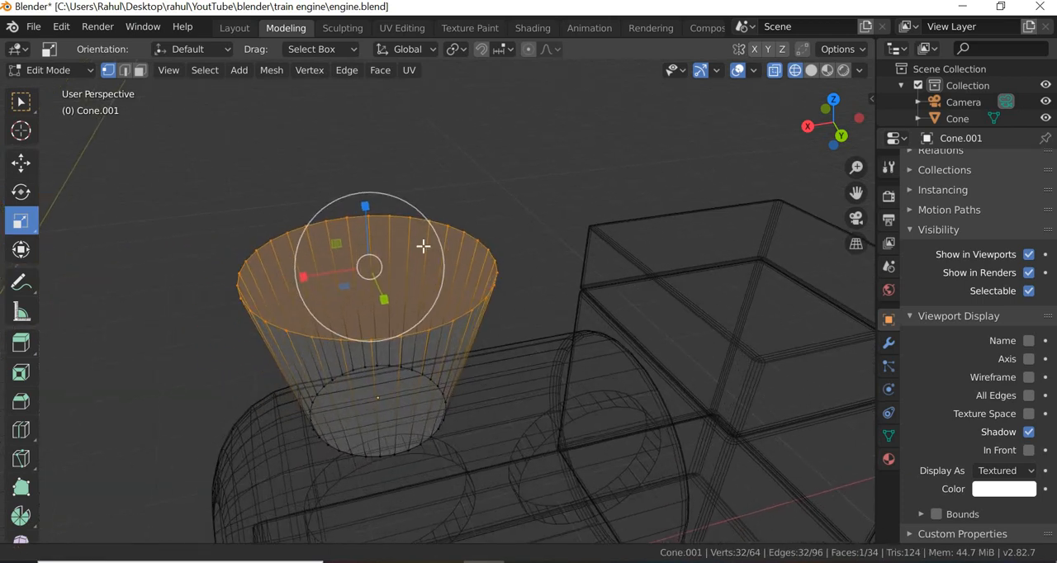
pyautogui.click(124, 71)
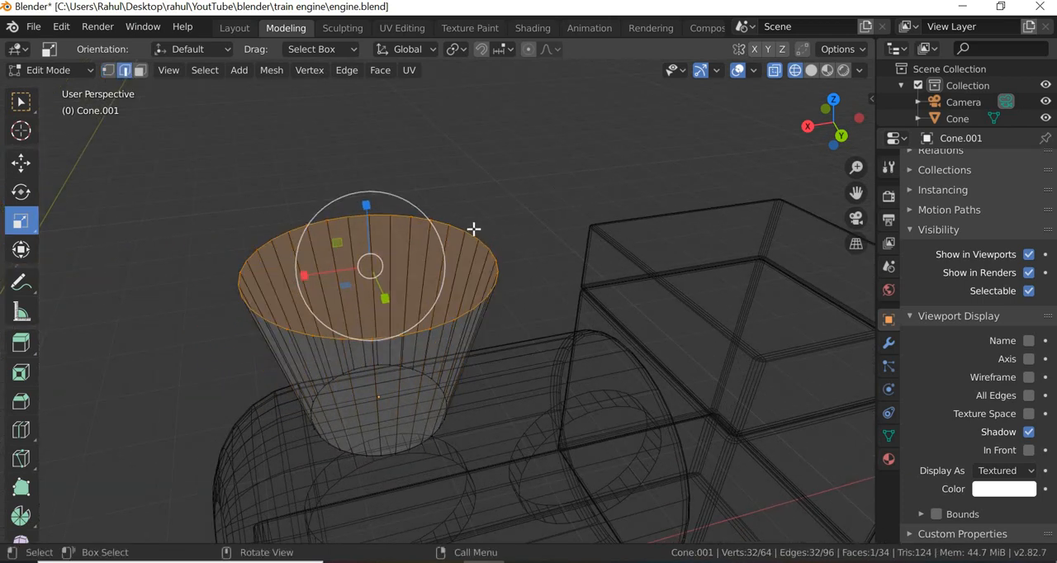
pyautogui.hotkey('ctrl', 'e')
pyautogui.click(413, 108)
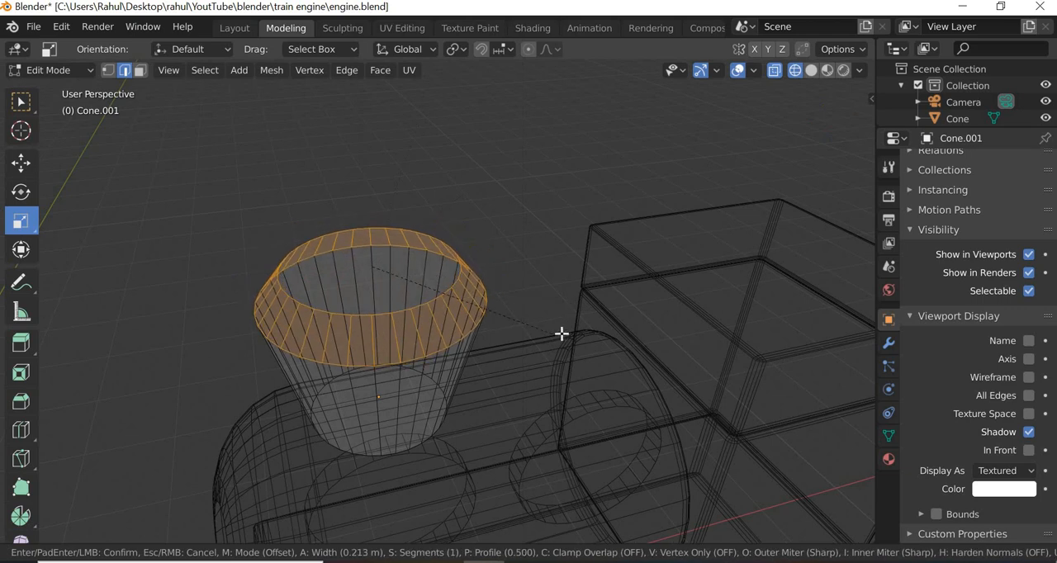
pyautogui.click(527, 325)
pyautogui.click(131, 531)
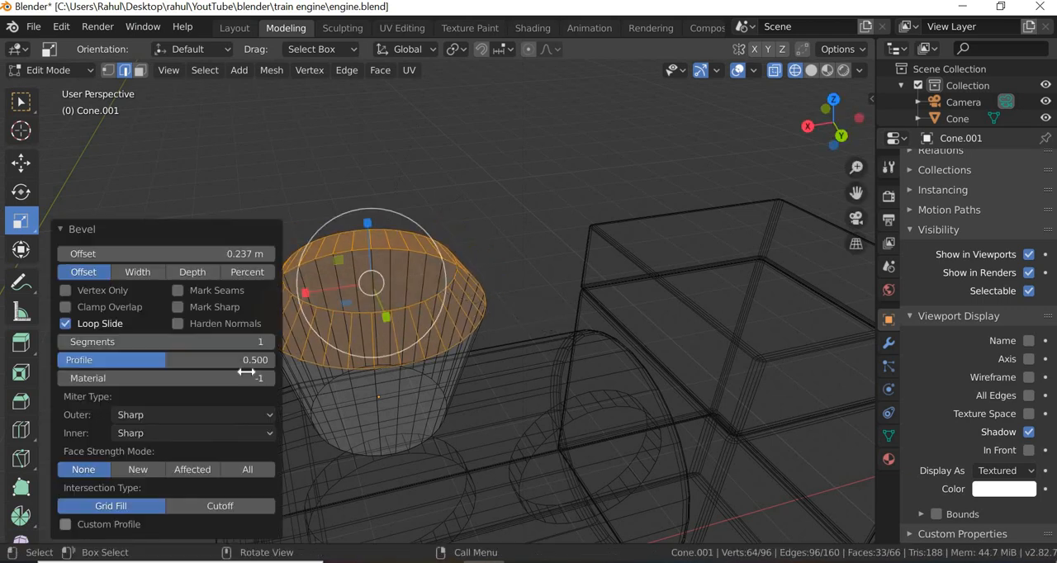
# - Try a 0.3 m offset for the funnel's rim bevel, settle on 0.25 m, and deselect the edges
pyautogui.click(248, 254)
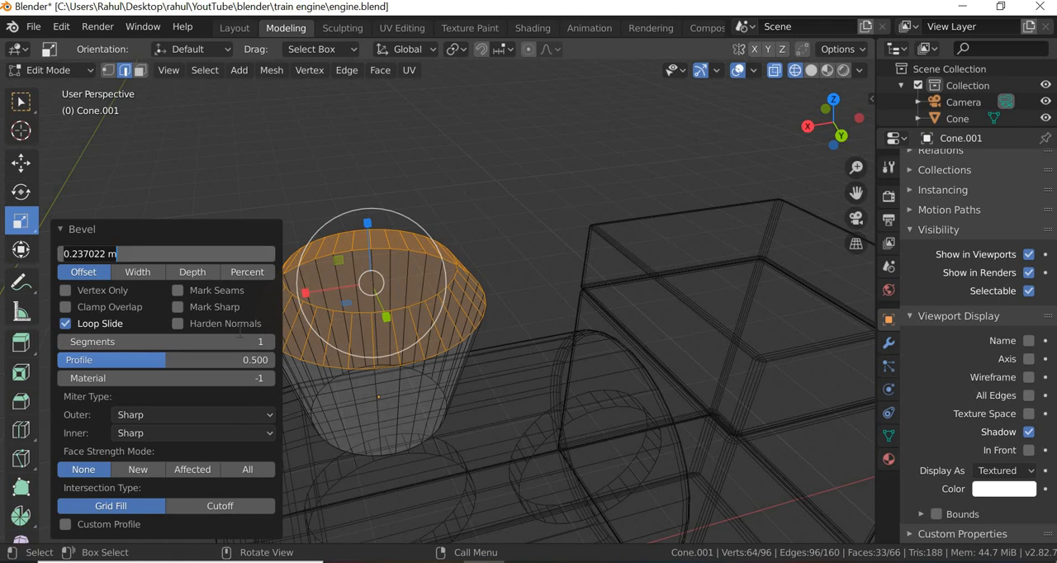
pyautogui.write('0.3')
pyautogui.press('Return')
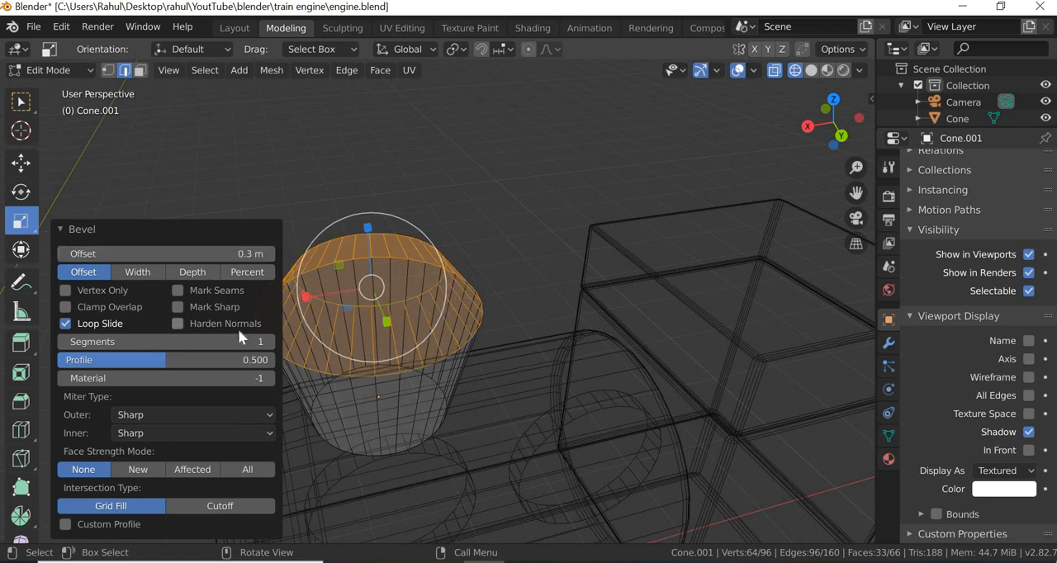
pyautogui.click(261, 250)
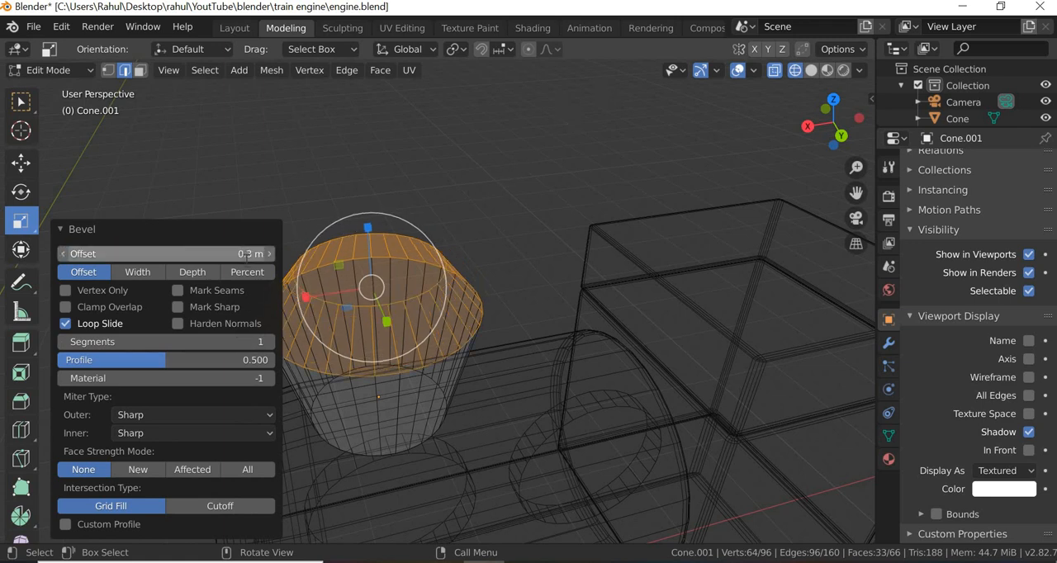
pyautogui.press('BackSpace')
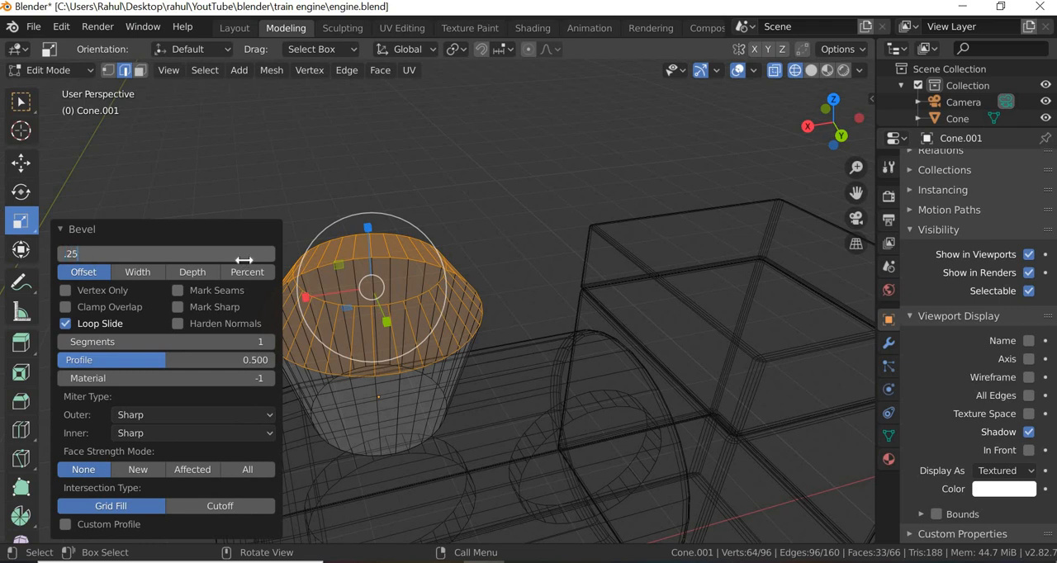
pyautogui.write('.25')
pyautogui.press('Return')
pyautogui.click(477, 350)
pyautogui.moveTo(477, 349); pyautogui.dragTo(476, 342, button='middle')
# - Select the funnel's topmost edge loop and bevel it slightly, with an offset of about 0.057 m
pyautogui.moveTo(223, 161); pyautogui.dragTo(490, 106)
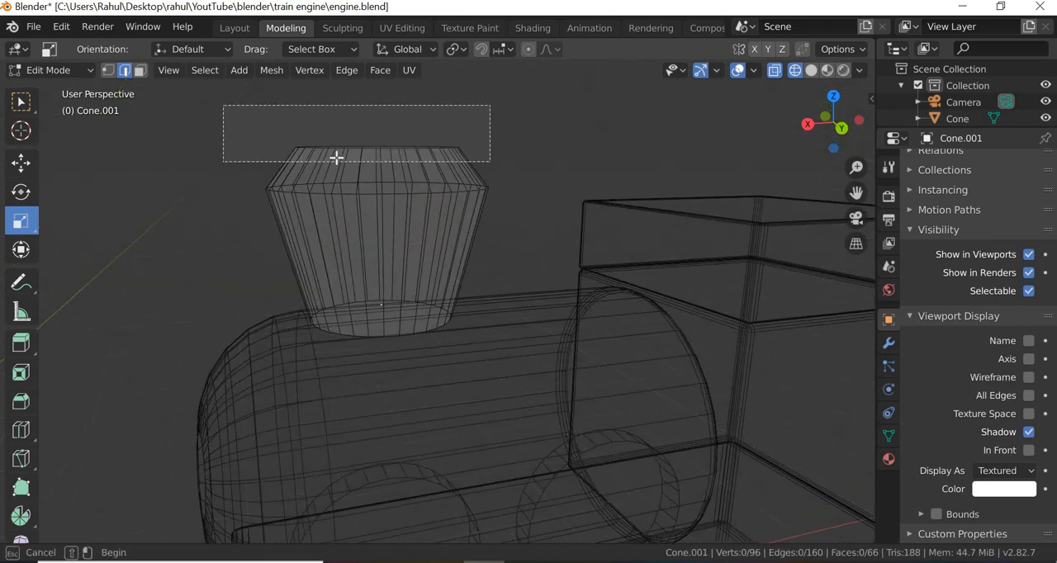
pyautogui.rightClick(373, 146)
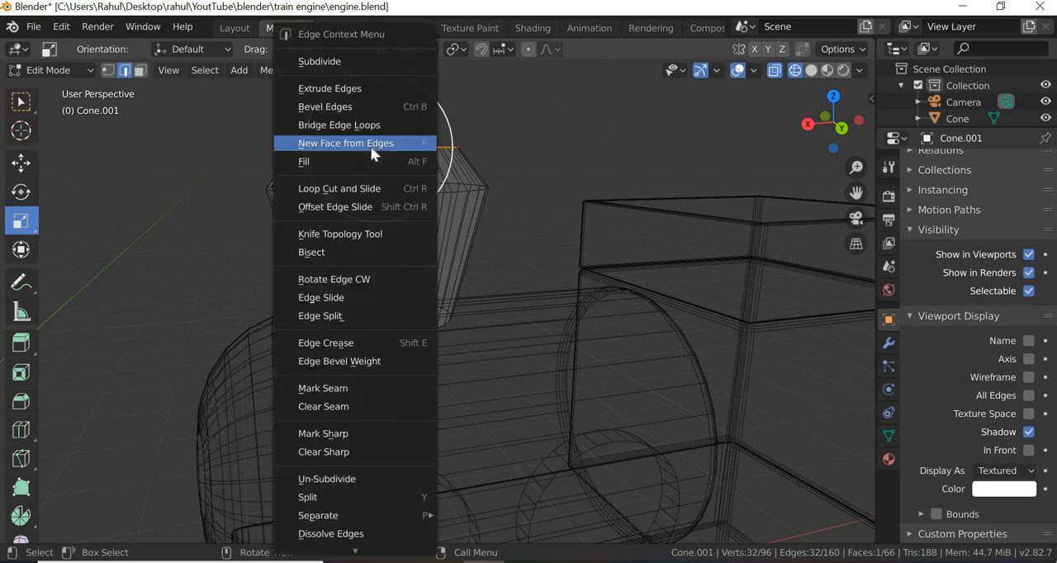
pyautogui.click(356, 107)
pyautogui.click(417, 186)
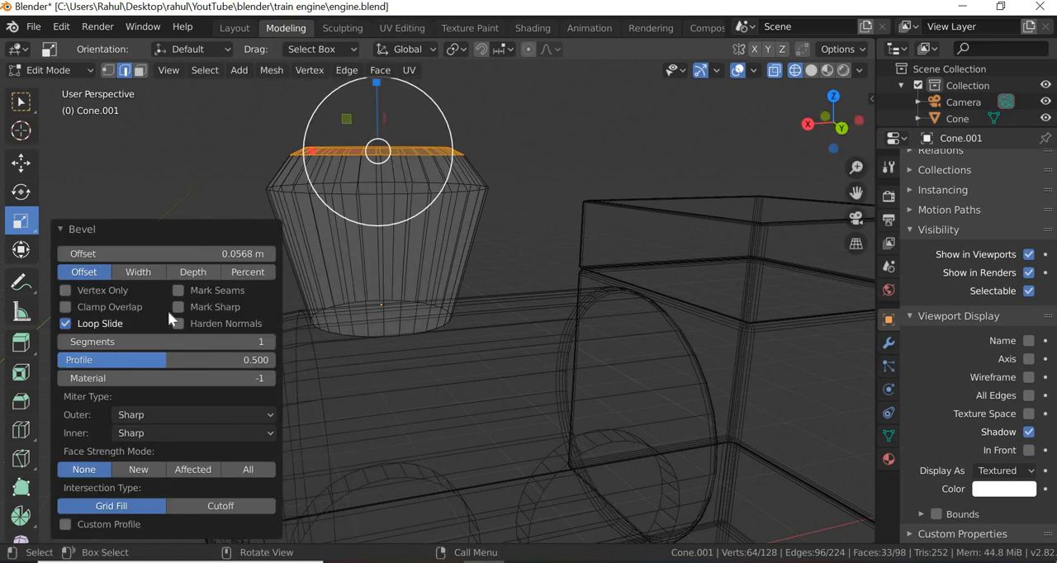
# - Set the topmost edge bevel's offset to 0.05 m and its segments to 4, and deselect the edges
pyautogui.click(239, 254)
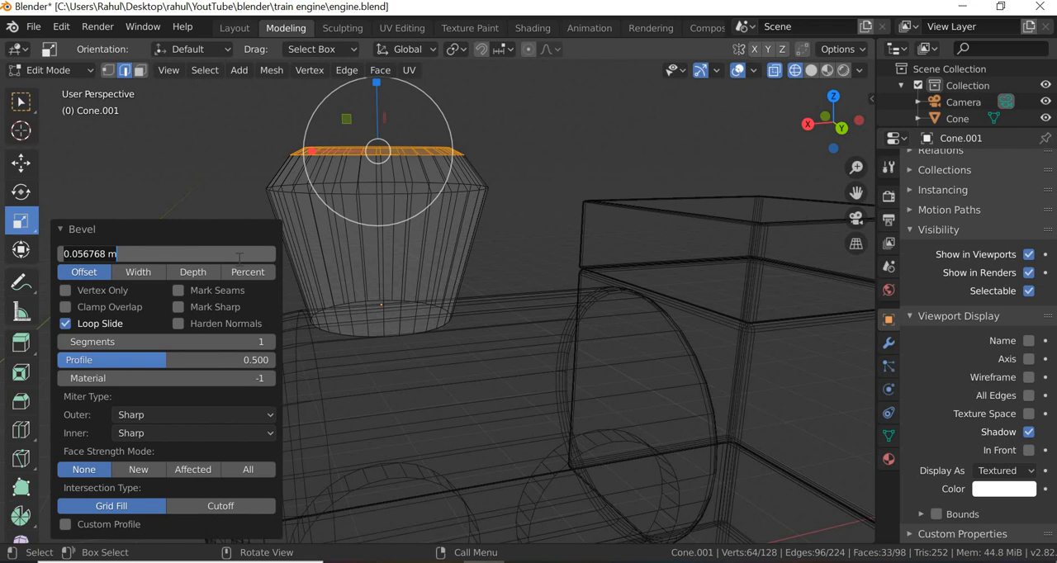
pyautogui.press('BackSpace')
pyautogui.write('.05')
pyautogui.press('Return')
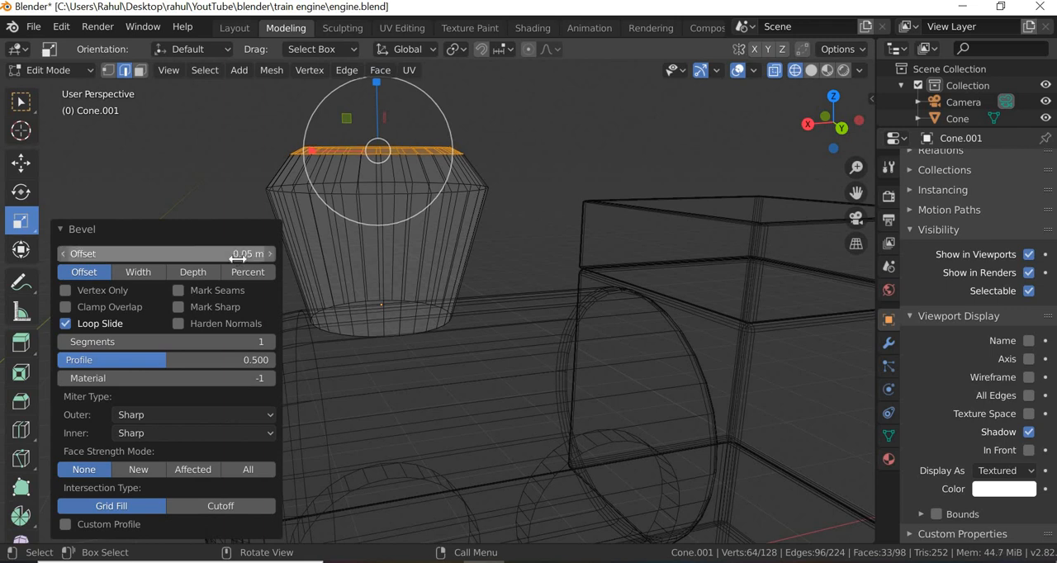
pyautogui.click(261, 342)
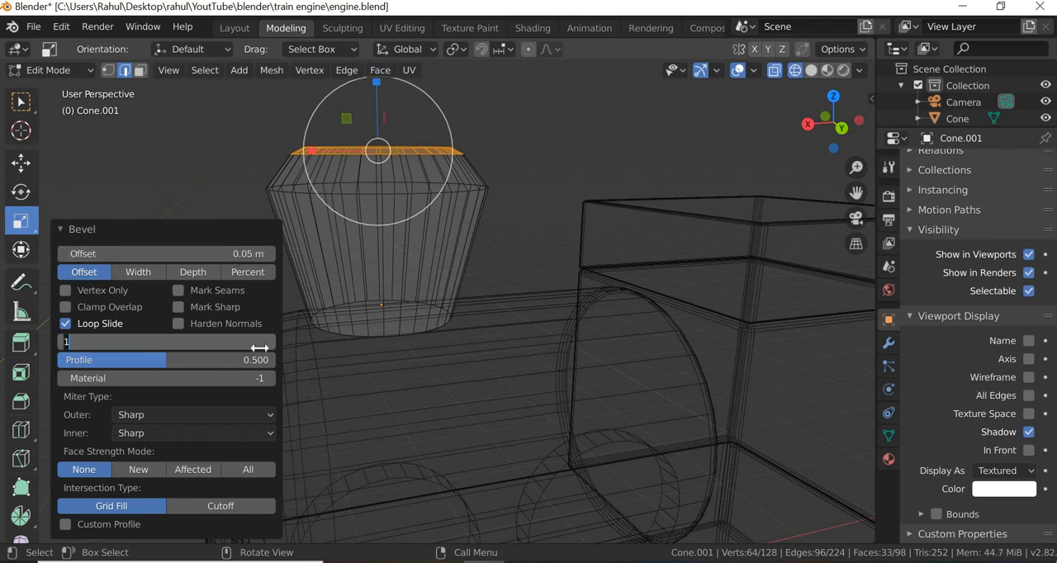
pyautogui.write('4')
pyautogui.press('Return')
pyautogui.click(507, 257)
# - Select the edge loop around the funnel's widest part and bevel it with an offset of 0.05 m
pyautogui.moveTo(507, 257); pyautogui.dragTo(522, 169, button='middle')
pyautogui.moveTo(119, 189); pyautogui.dragTo(521, 168)
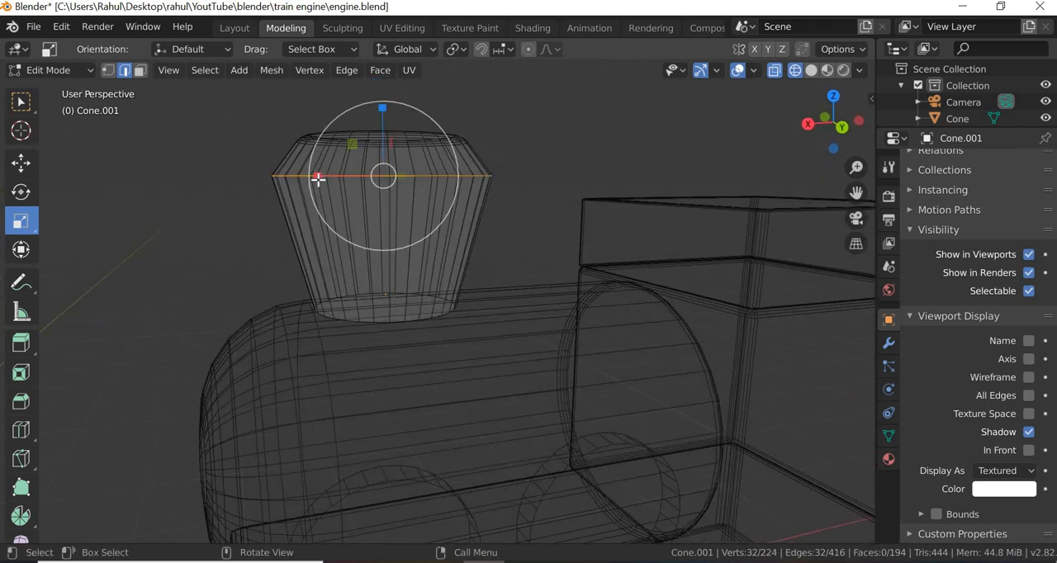
pyautogui.rightClick(318, 179)
pyautogui.click(307, 106)
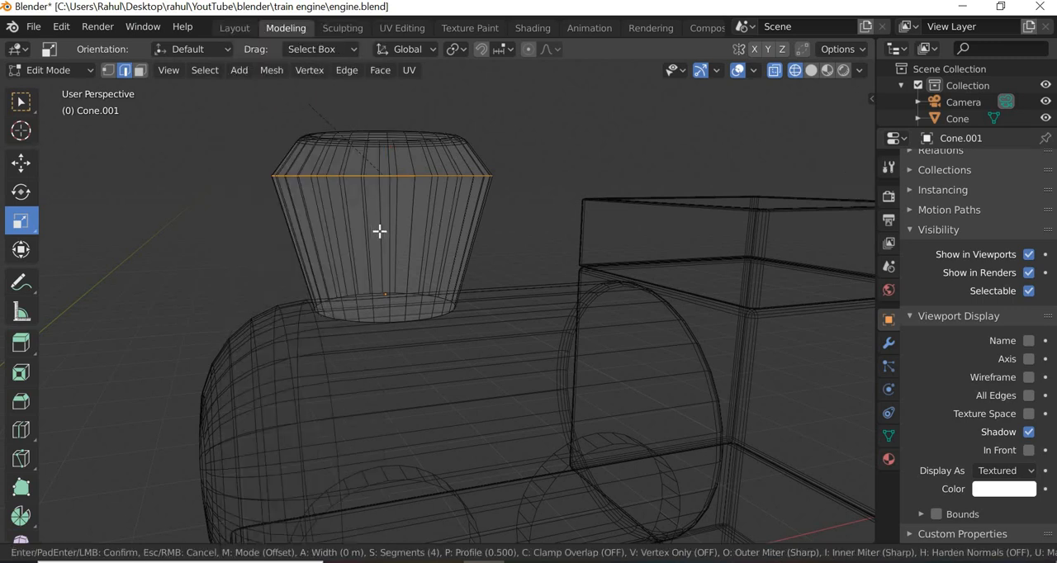
pyautogui.click(196, 263)
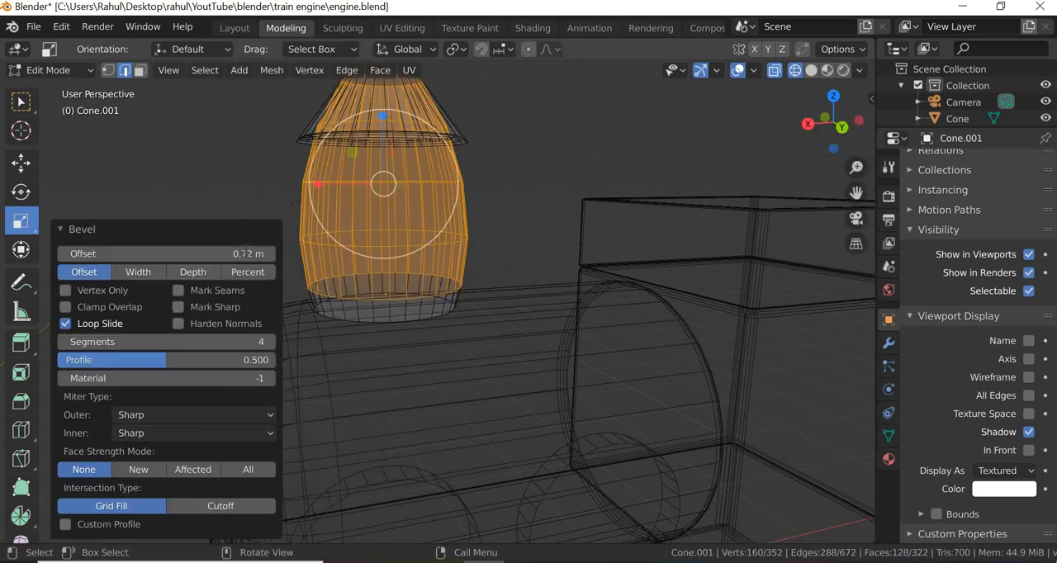
pyautogui.click(256, 256)
pyautogui.press('BackSpace')
pyautogui.write('.0')
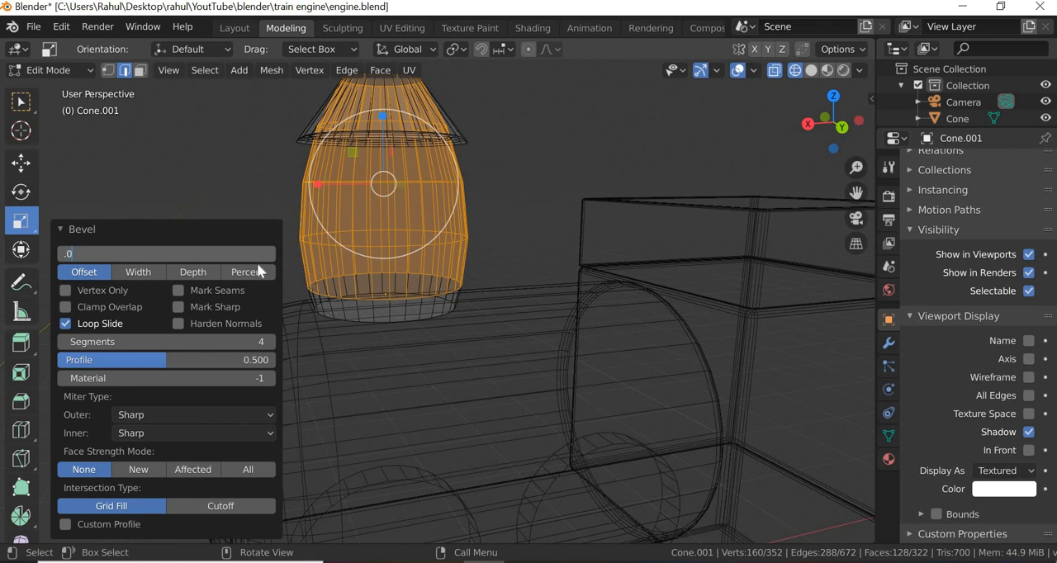
pyautogui.write('5')
pyautogui.press('Return')
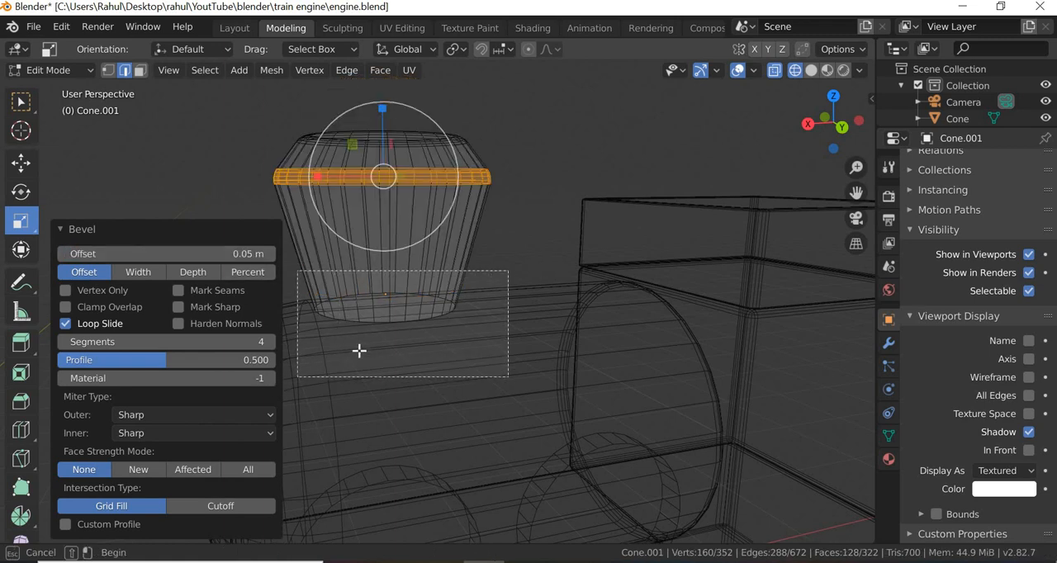
# - Bevel the funnel's bottom edge loop with an offset of 0.05 m and deselect the edges
pyautogui.keyDown('alt'); pyautogui.click(386, 319); pyautogui.keyUp('alt')
pyautogui.rightClick(386, 320)
pyautogui.click(360, 111)
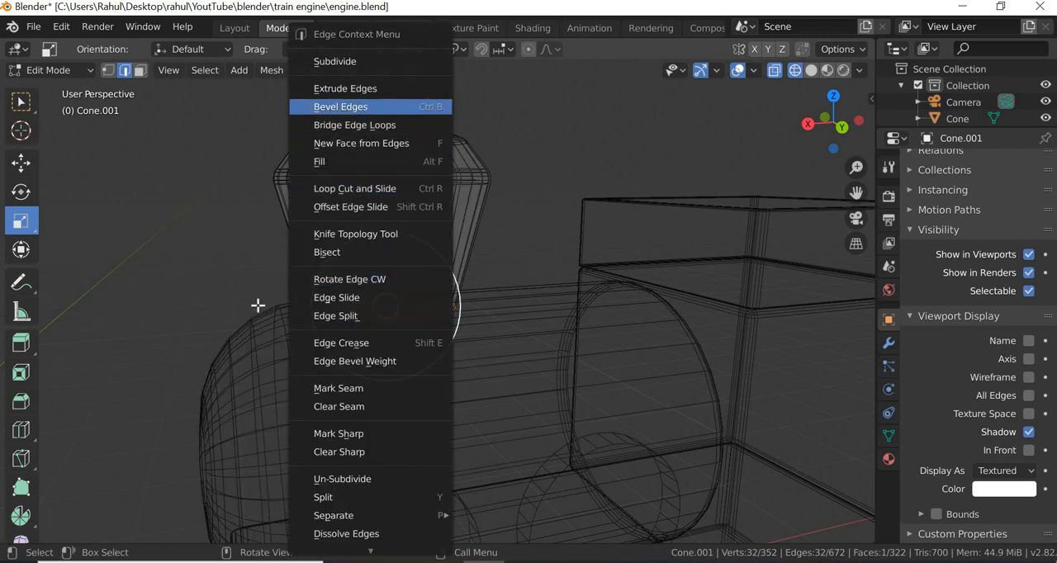
pyautogui.click(169, 248)
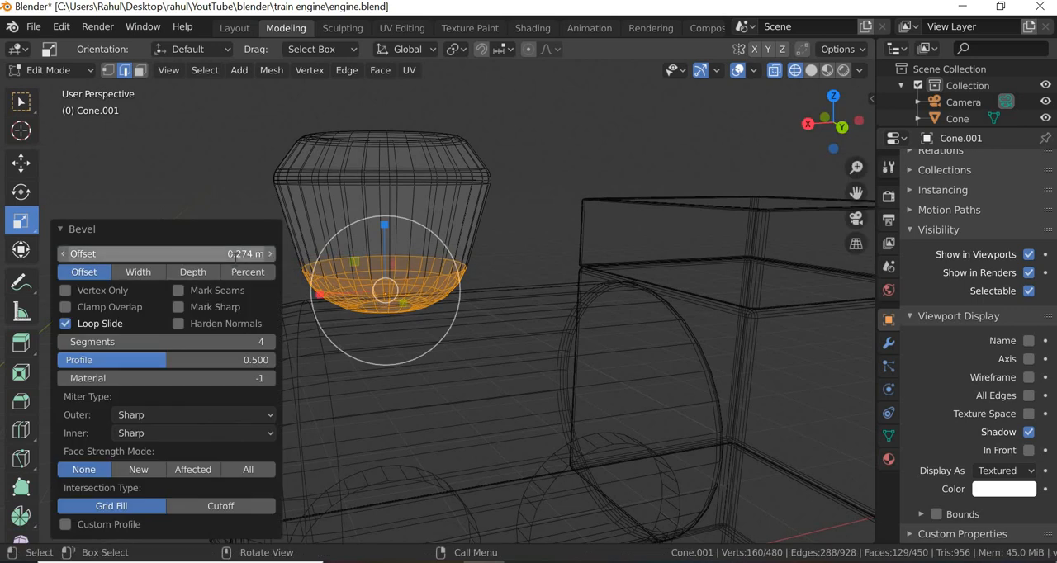
pyautogui.click(233, 254)
pyautogui.write('0.05')
pyautogui.press('Return')
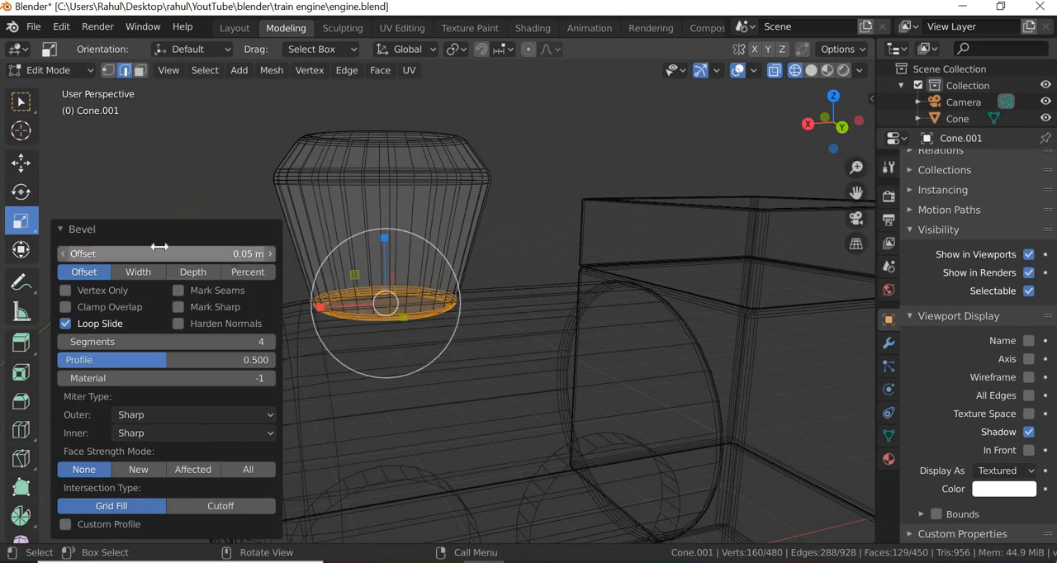
pyautogui.click(585, 180)
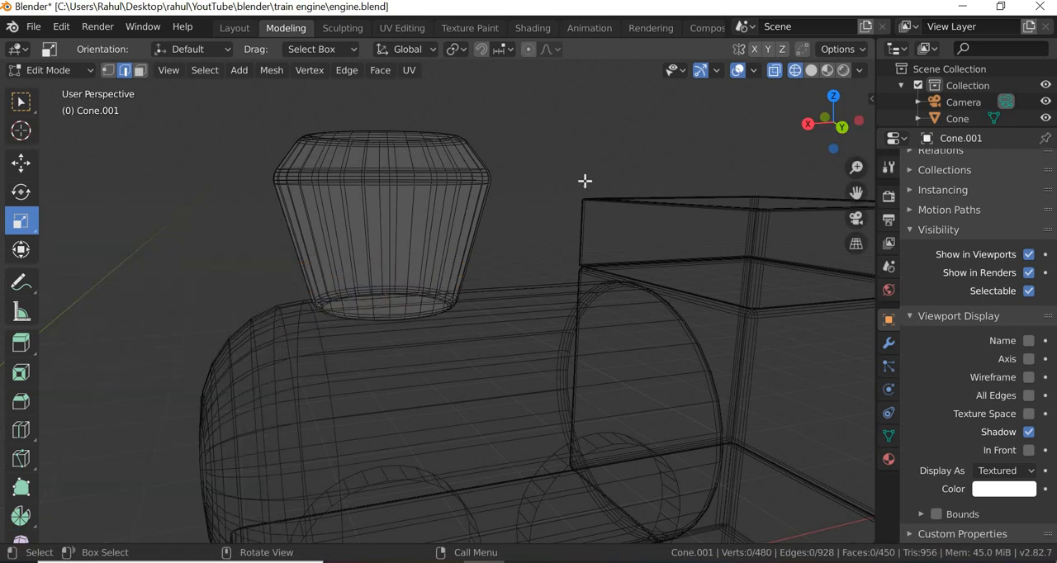
# - Show the funnel in Material Preview shading, activate the Move tool and return to Object Mode
pyautogui.click(826, 70)
pyautogui.click(519, 233)
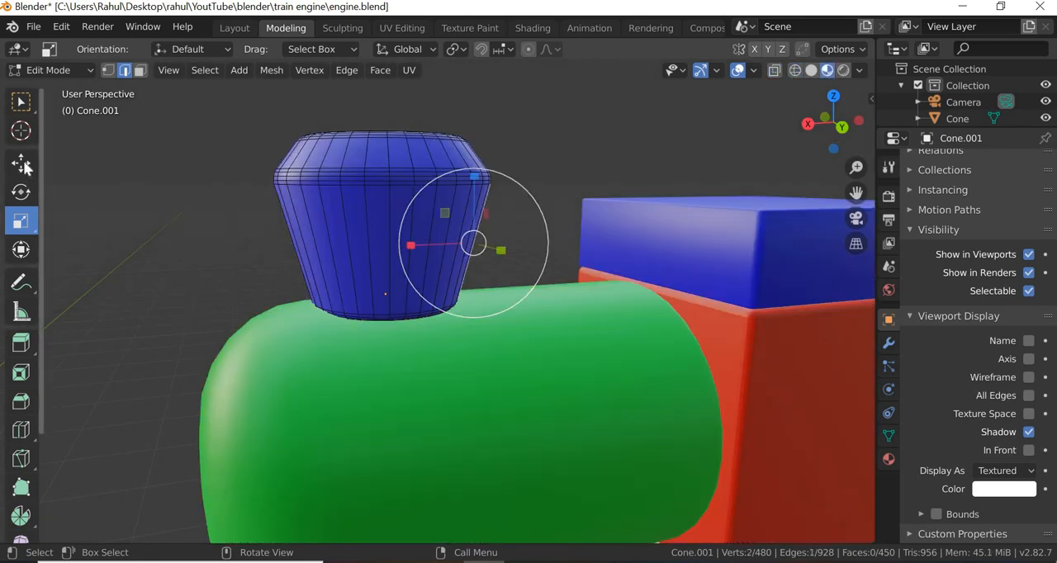
pyautogui.click(22, 164)
pyautogui.click(539, 208)
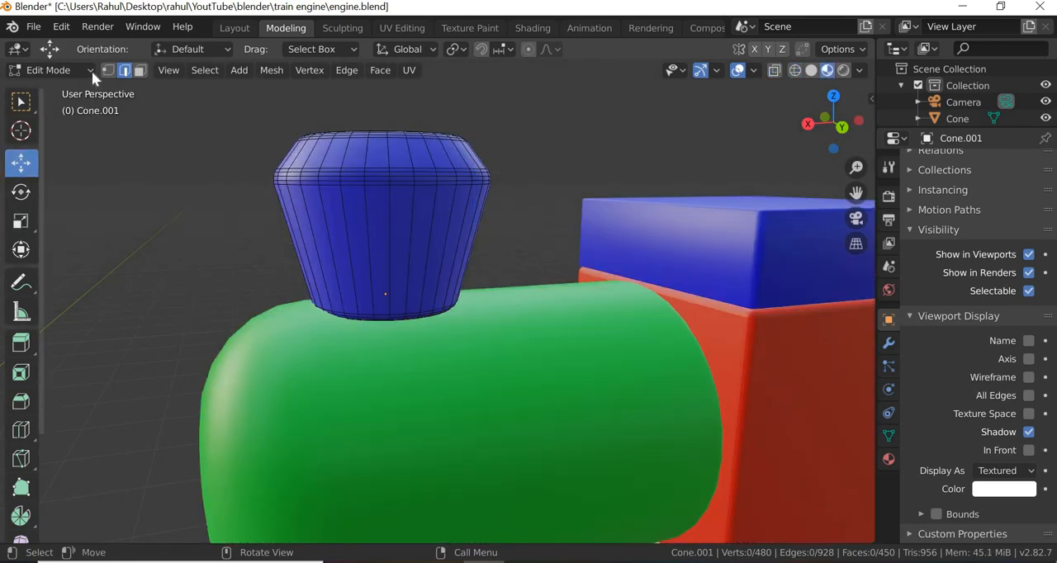
pyautogui.click(90, 71)
pyautogui.click(33, 88)
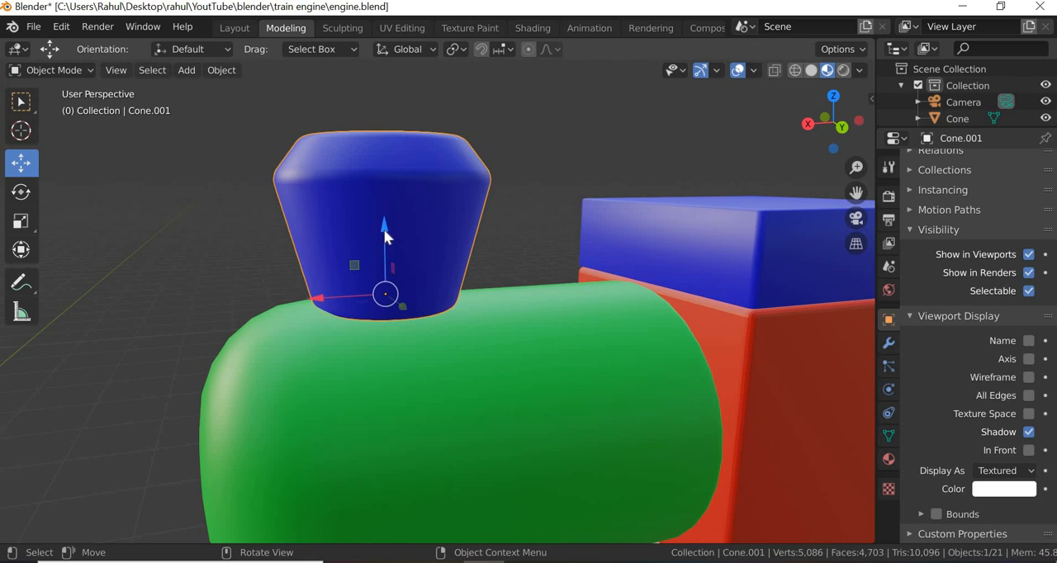
# - Adjust the funnel's height on the green boiler along the Z axis and deselect it
pyautogui.moveTo(385, 227); pyautogui.dragTo(552, 176)
pyautogui.click(553, 176)
pyautogui.scroll(-8, 545, 372)
pyautogui.moveTo(510, 391); pyautogui.dragTo(566, 368, button='middle')
pyautogui.scroll(3, 438, 256)
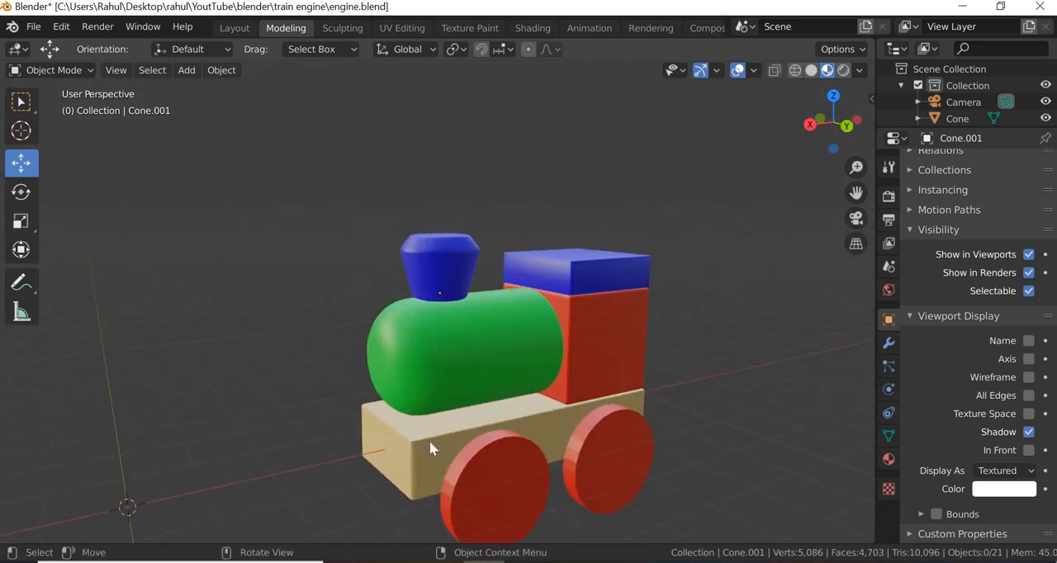
# - Delete three of the working engine's red wheels, keeping only the front wheel on the near side
pyautogui.click(520, 496)
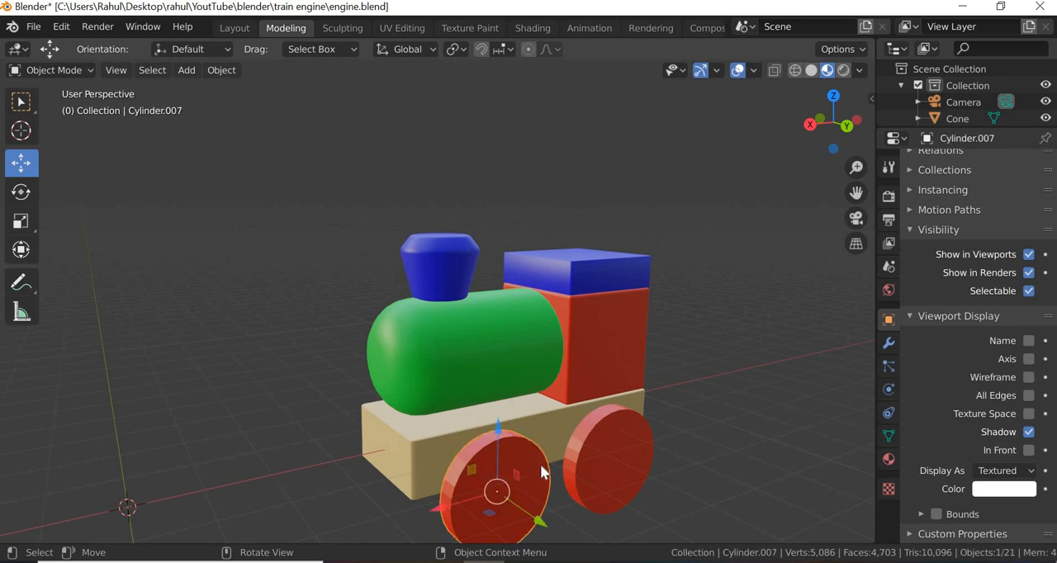
pyautogui.keyDown('shift'); pyautogui.moveTo(553, 493); pyautogui.dragTo(372, 467, button='middle'); pyautogui.keyUp('shift')
pyautogui.click(423, 447)
pyautogui.press('Delete')
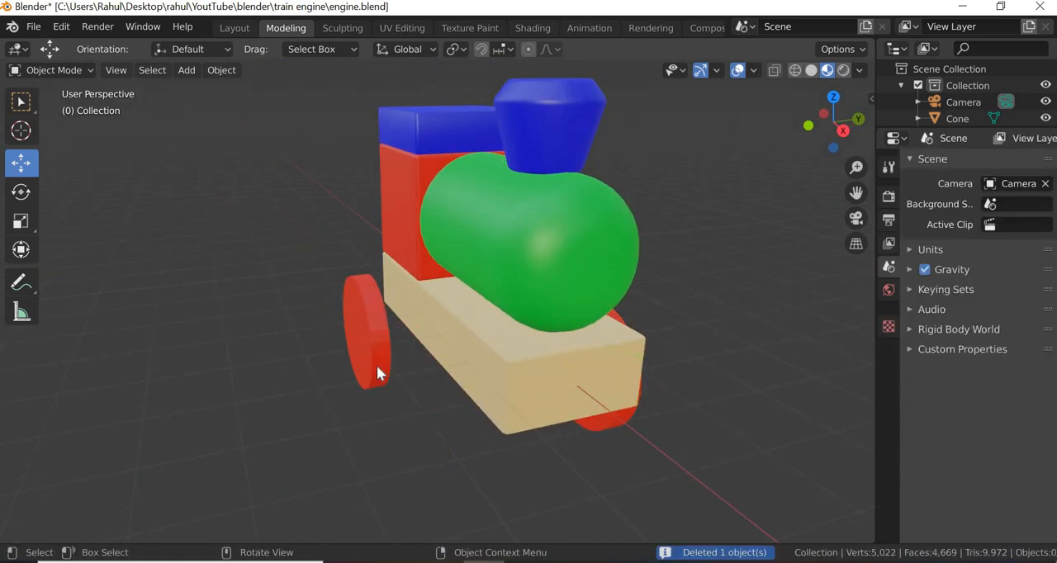
pyautogui.click(376, 365)
pyautogui.press('Delete')
pyautogui.moveTo(541, 376); pyautogui.dragTo(368, 363, button='middle')
pyautogui.click(506, 364)
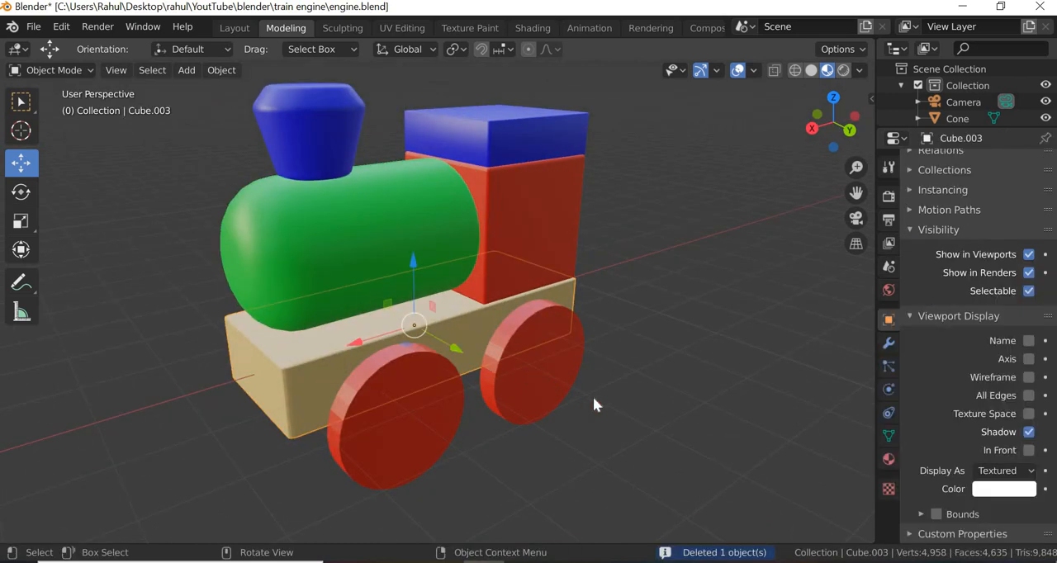
pyautogui.click(564, 382)
pyautogui.press('Delete')
# - Select the remaining front wheel, switch to wireframe shading and check the wheel shape in the engine reference photo
pyautogui.click(434, 462)
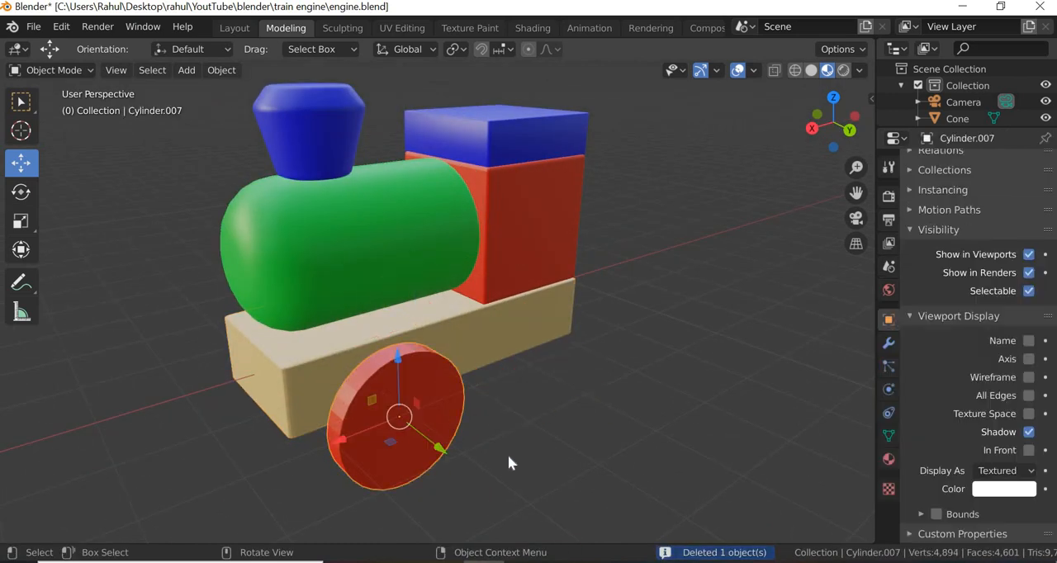
pyautogui.moveTo(508, 455); pyautogui.dragTo(504, 431, button='middle')
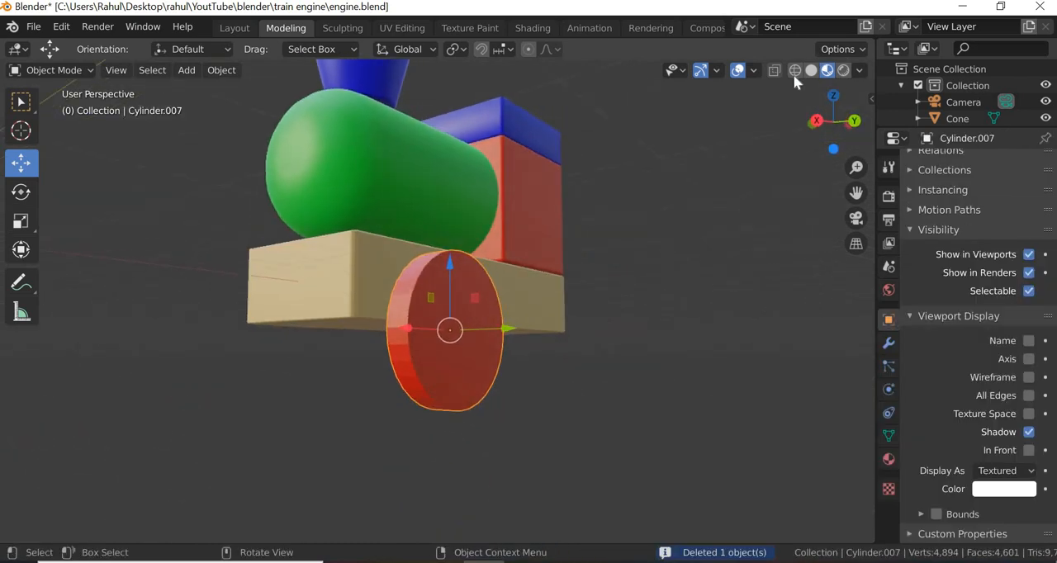
pyautogui.click(792, 79)
pyautogui.hotkey('shift', 'z')
pyautogui.click(525, 562)
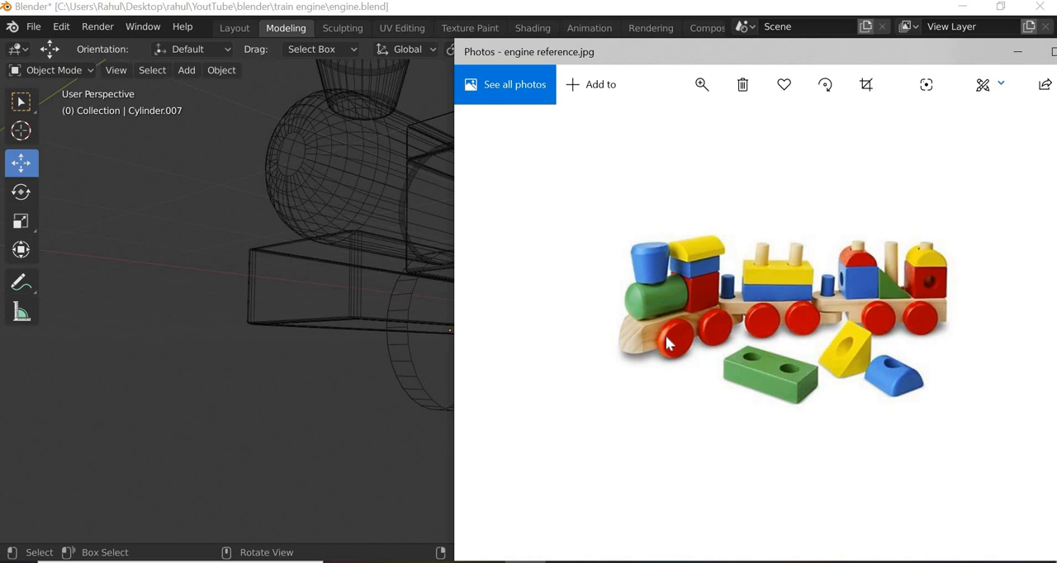
pyautogui.click(434, 401)
pyautogui.click(461, 405)
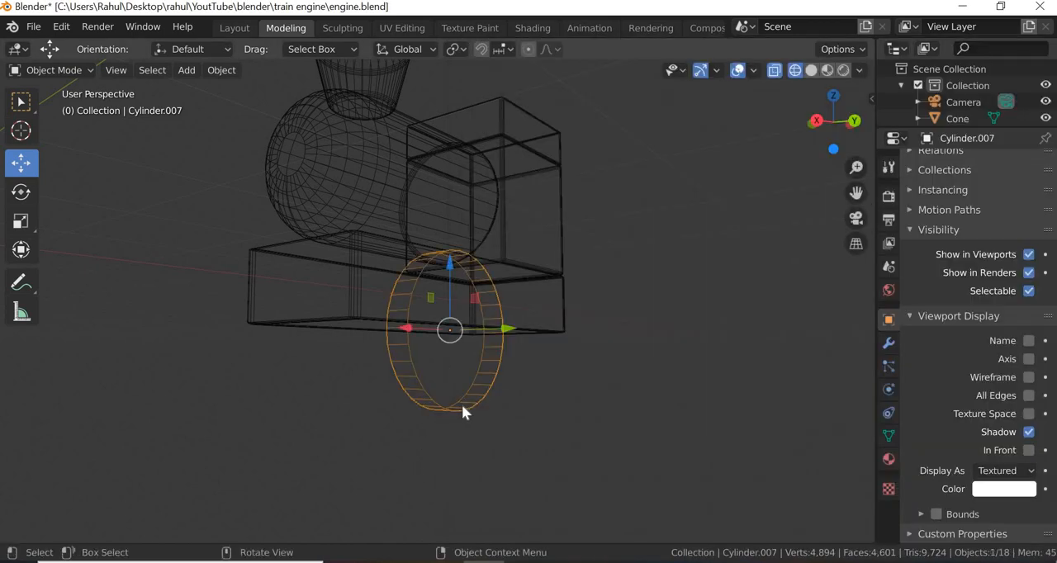
# - Select all parts of the other, four-wheeled engine and move it aside along the Y axis, clear of the working model
pyautogui.moveTo(469, 408); pyautogui.dragTo(411, 406, button='middle')
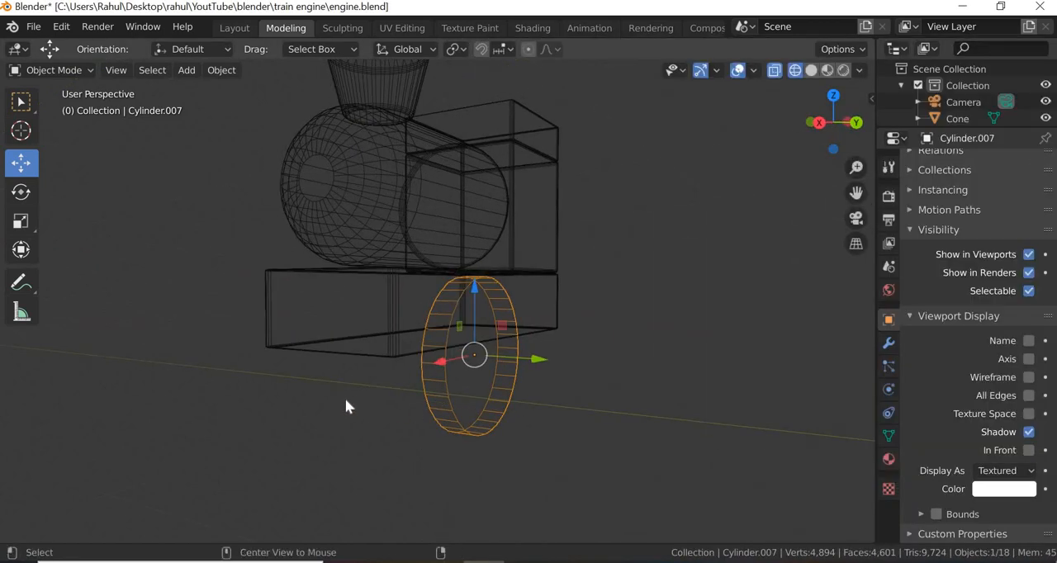
pyautogui.press('KP_1')
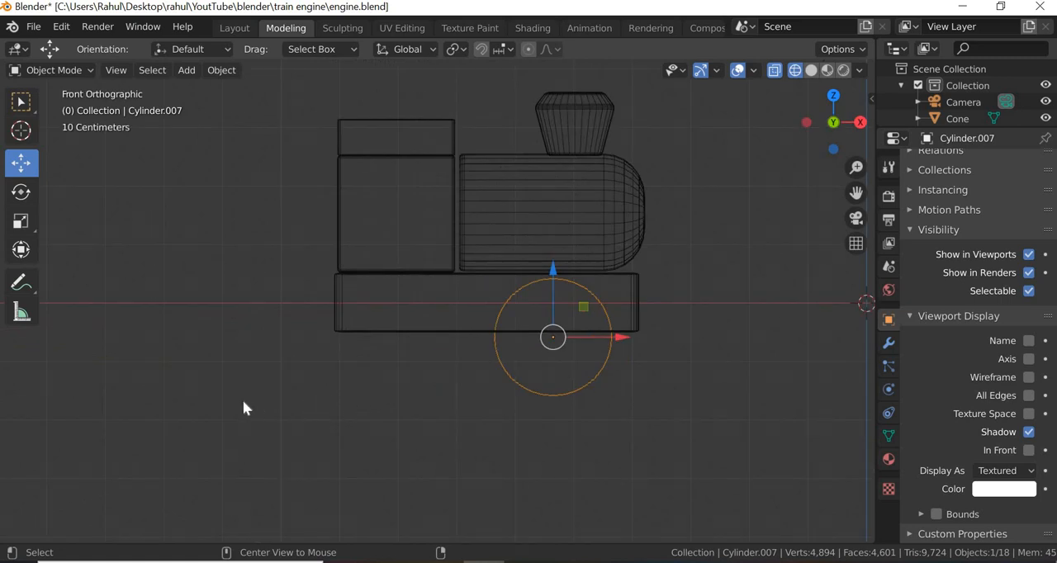
pyautogui.keyDown('alt'); pyautogui.moveTo(395, 401); pyautogui.dragTo(569, 387, button='middle'); pyautogui.keyUp('alt')
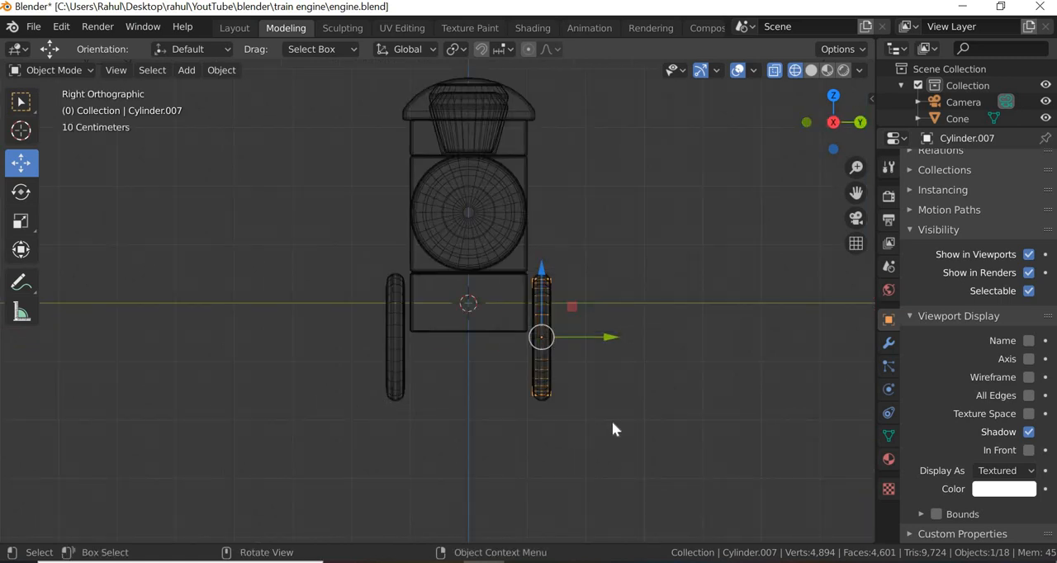
pyautogui.moveTo(612, 421); pyautogui.dragTo(556, 433, button='middle')
pyautogui.scroll(-10, 557, 433)
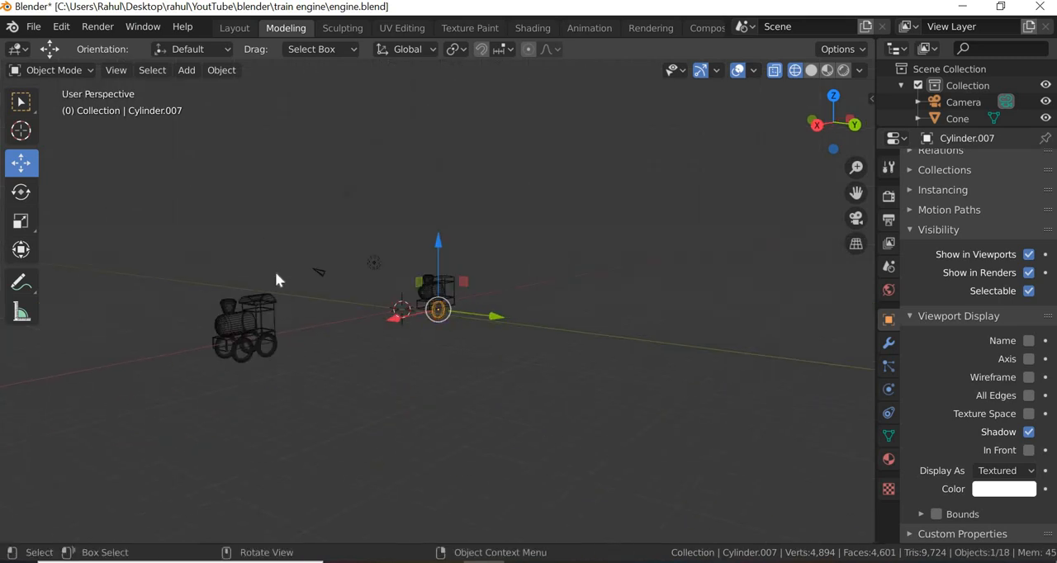
pyautogui.moveTo(289, 271); pyautogui.dragTo(206, 400)
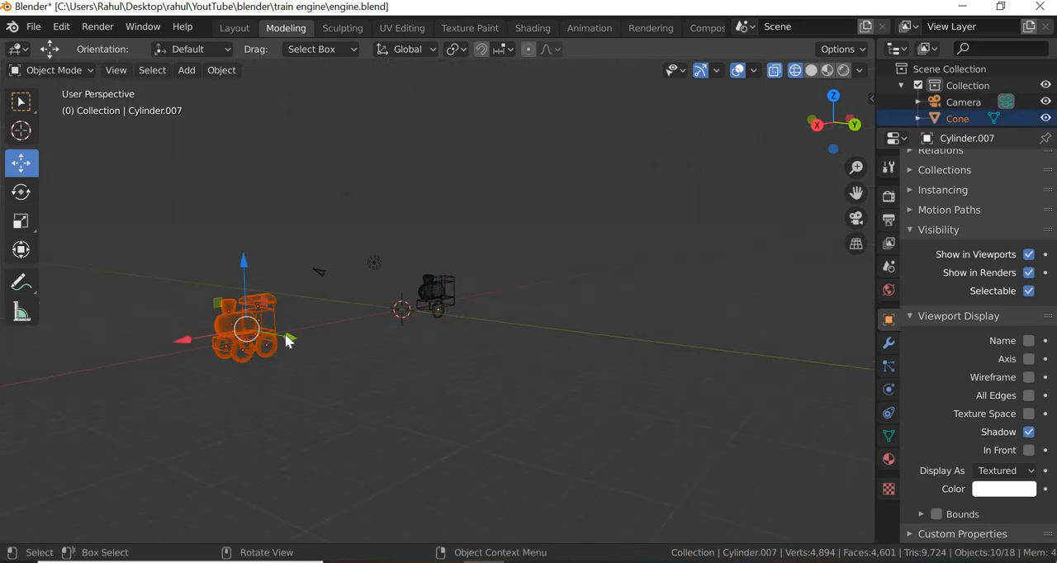
pyautogui.press('g')
pyautogui.press('y')
pyautogui.click(478, 369)
pyautogui.click(422, 356)
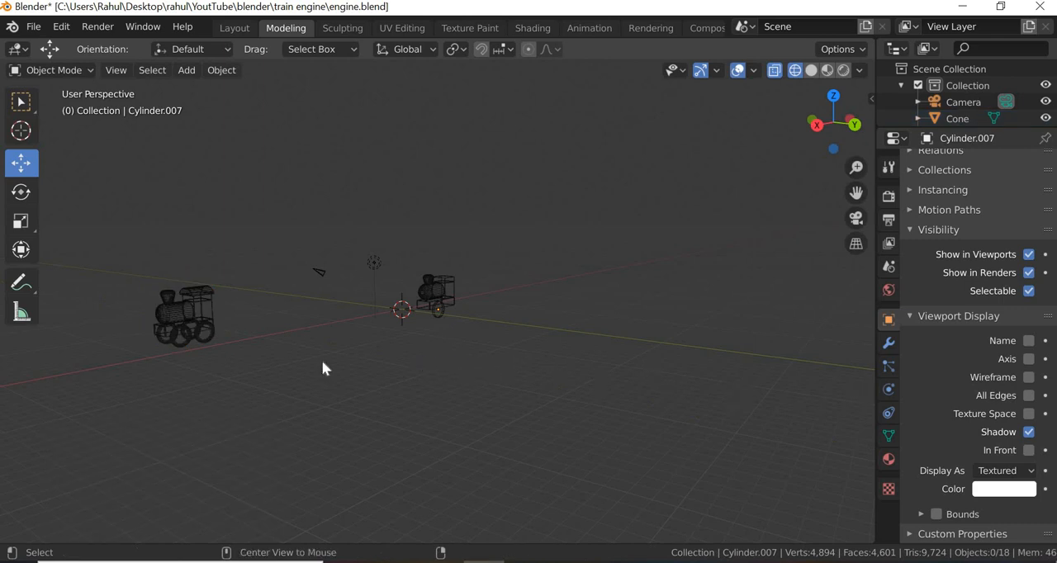
# - Select the remaining wheel in the right orthographic view and enter Edit Mode
pyautogui.keyDown('alt'); pyautogui.moveTo(481, 378); pyautogui.dragTo(349, 377, button='middle'); pyautogui.keyUp('alt')
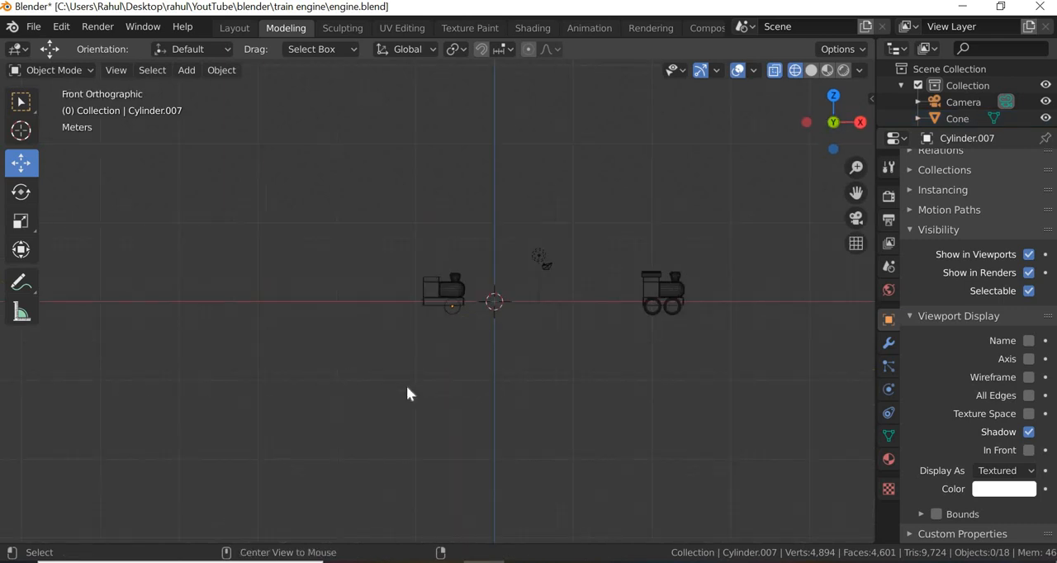
pyautogui.keyDown('alt'); pyautogui.moveTo(407, 394); pyautogui.dragTo(436, 306, button='middle'); pyautogui.keyUp('alt')
pyautogui.scroll(10, 462, 318)
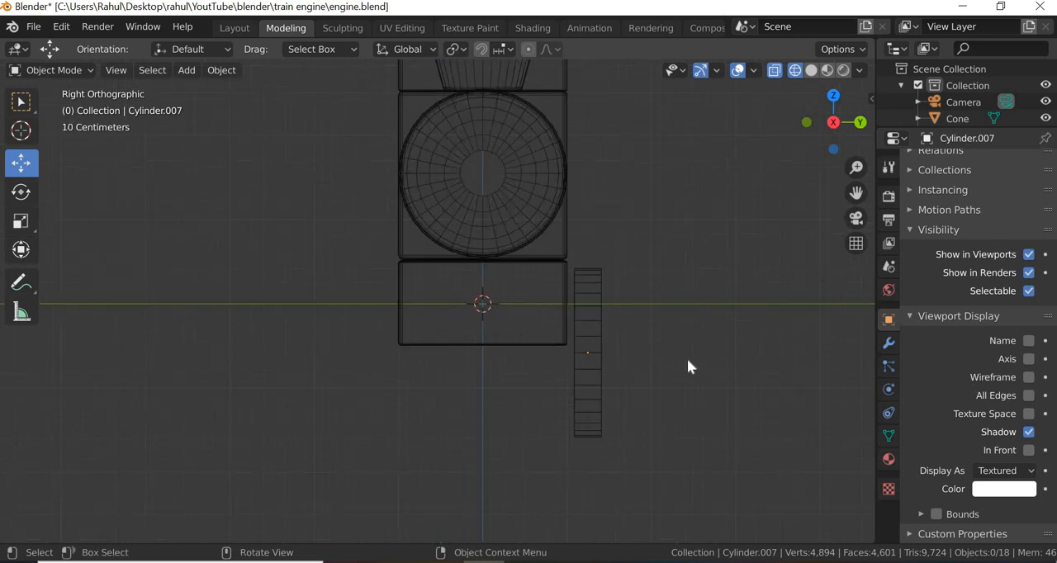
pyautogui.scroll(2, 683, 370)
pyautogui.keyDown('shift'); pyautogui.moveTo(673, 392); pyautogui.dragTo(500, 355, button='middle'); pyautogui.keyUp('shift')
pyautogui.click(500, 355)
pyautogui.rightClick(500, 355)
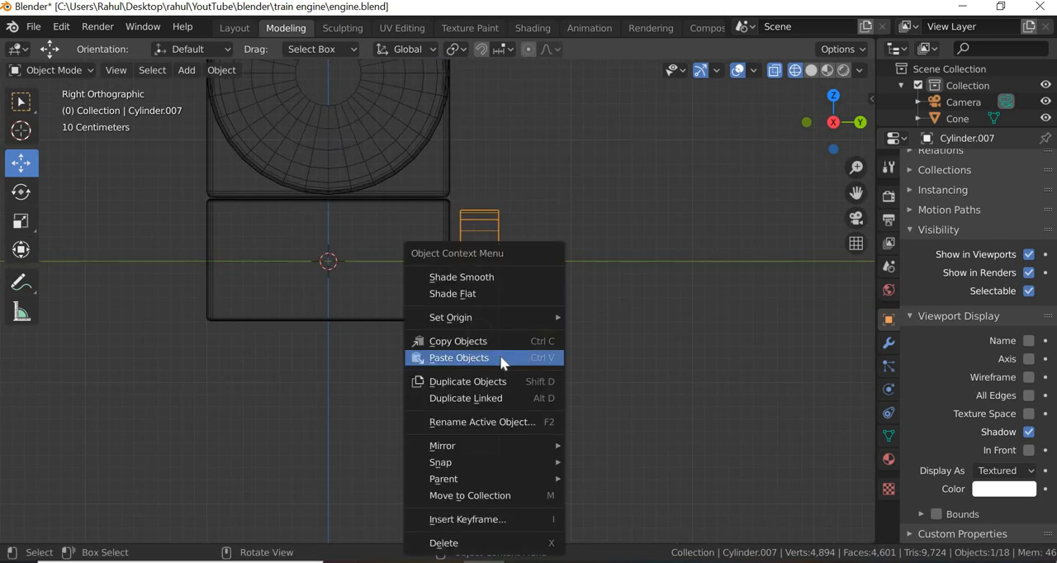
pyautogui.click(727, 317)
pyautogui.click(84, 64)
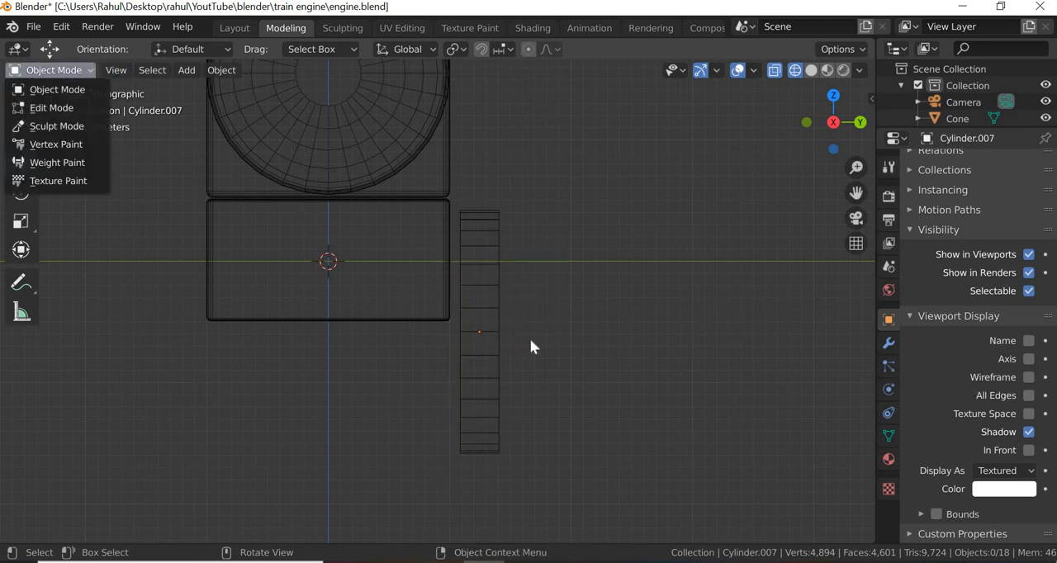
pyautogui.click(487, 355)
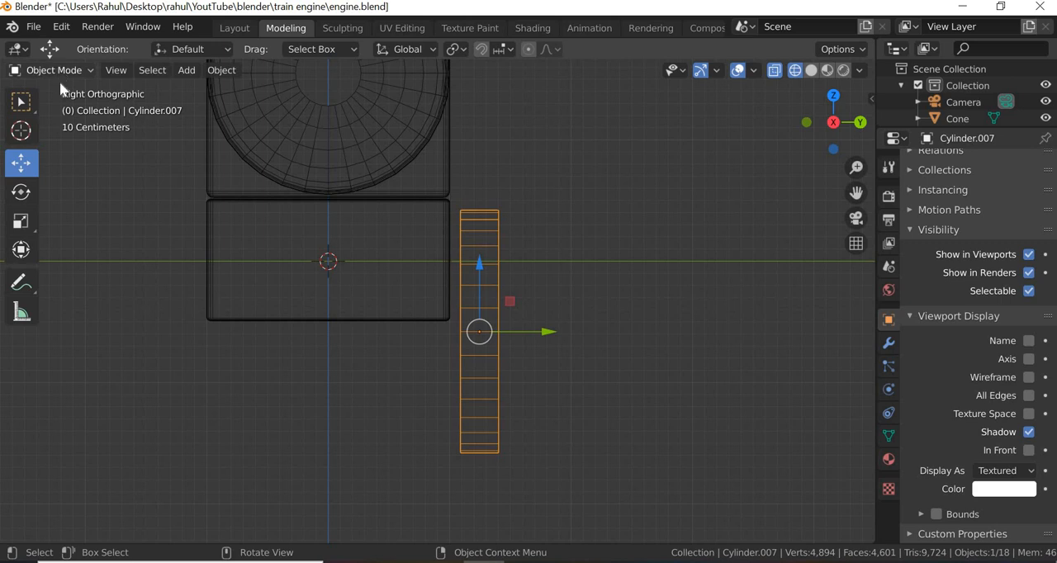
pyautogui.click(56, 70)
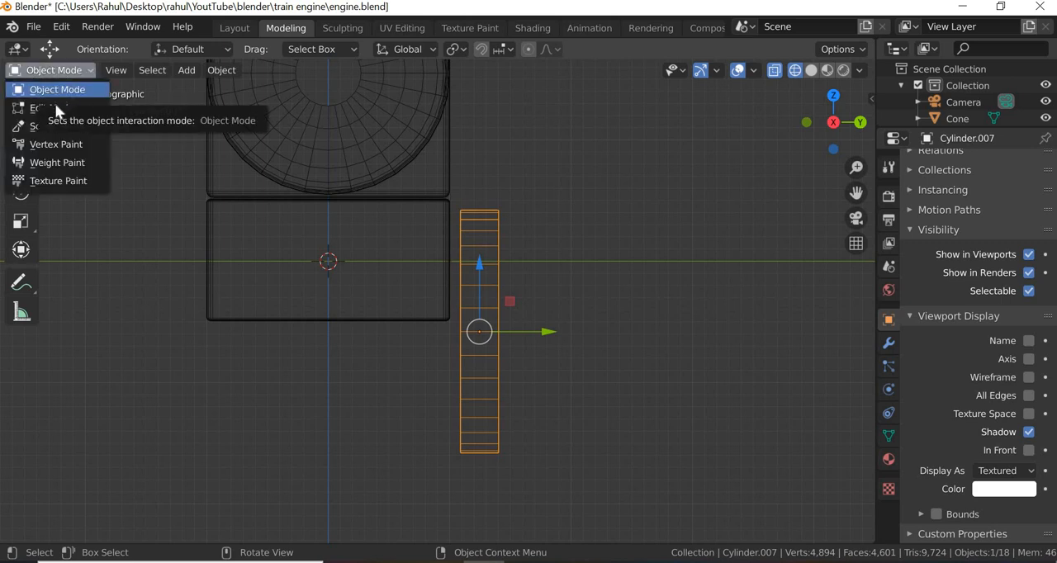
pyautogui.click(54, 107)
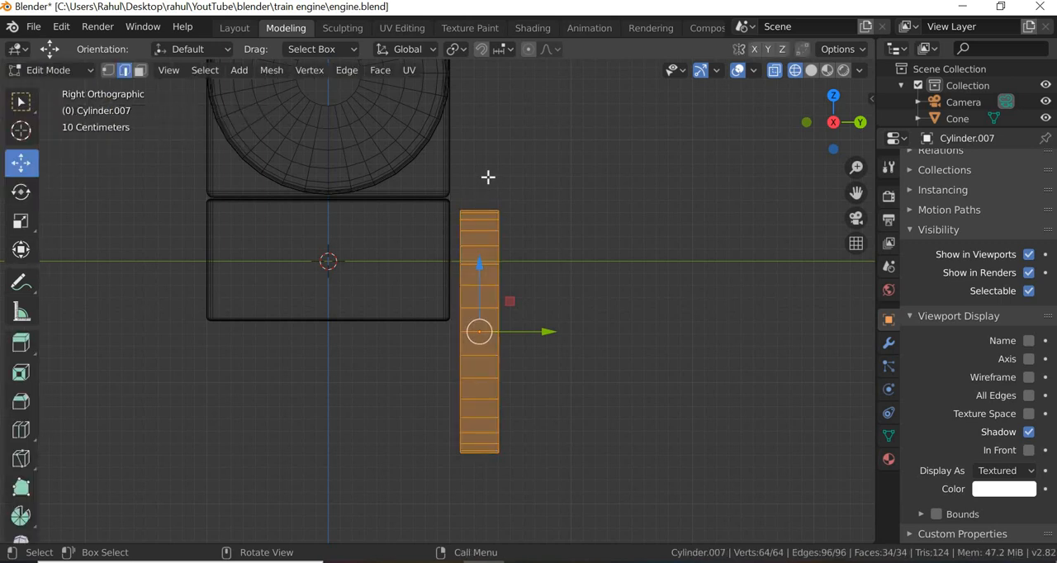
# - Select the edges running across the wheel's tread and bring up the edge operations
pyautogui.keyDown('ctrl'); pyautogui.keyDown('alt'); pyautogui.click(475, 480); pyautogui.keyUp('alt'); pyautogui.keyUp('ctrl')
pyautogui.rightClick(484, 431)
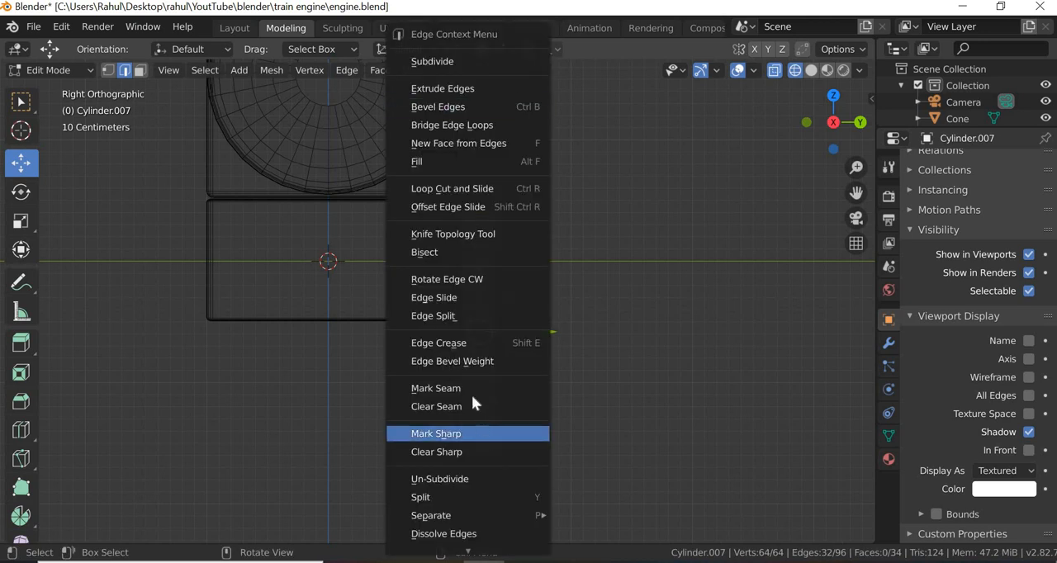
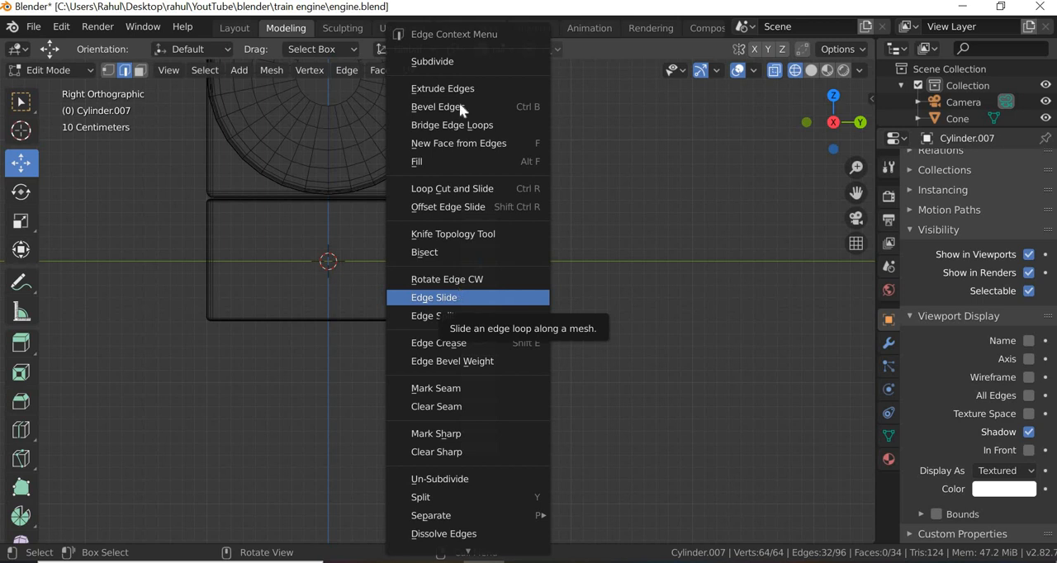
# - Subdivide the edges across the wheel's tread with 2 cuts and select only the middle band of the tread
pyautogui.click(446, 59)
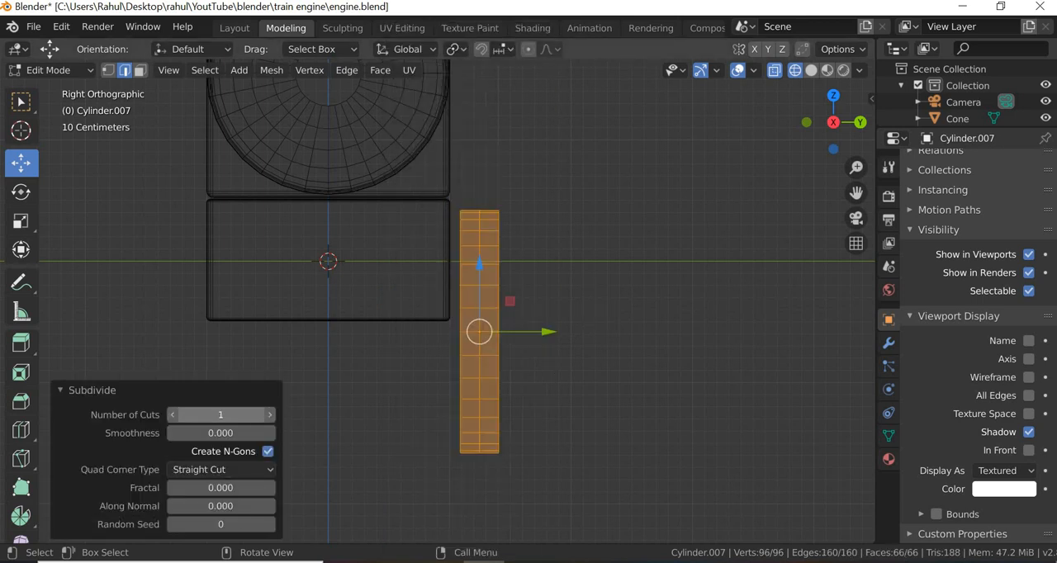
pyautogui.click(270, 415)
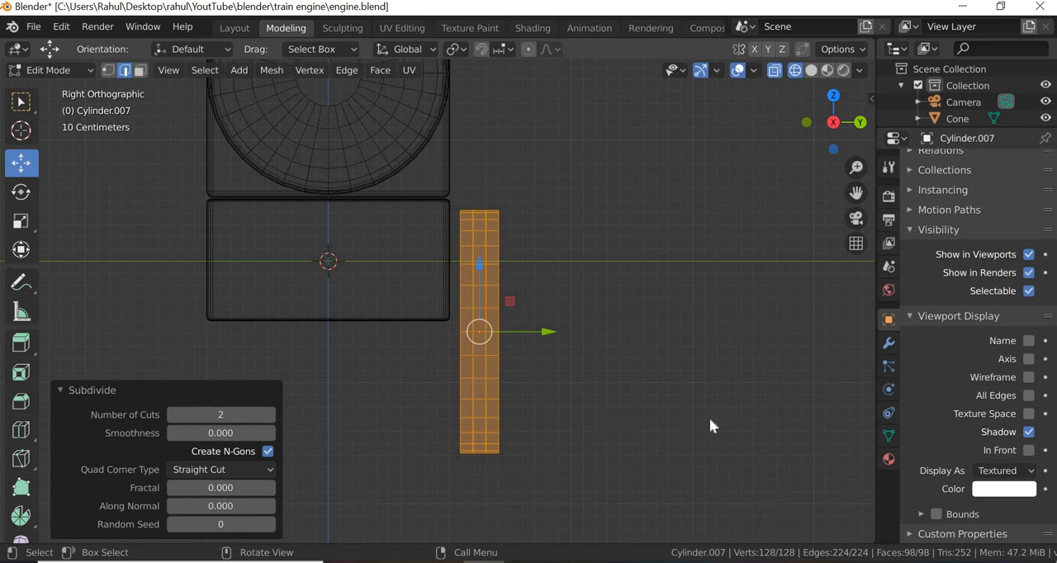
pyautogui.hotkey('alt', 'a')
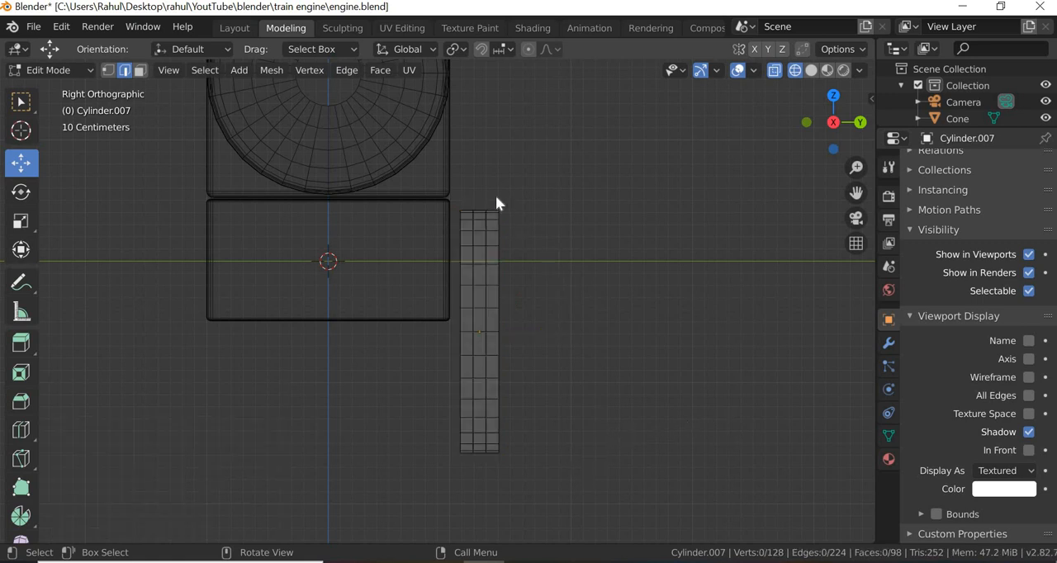
pyautogui.moveTo(493, 197); pyautogui.dragTo(467, 479)
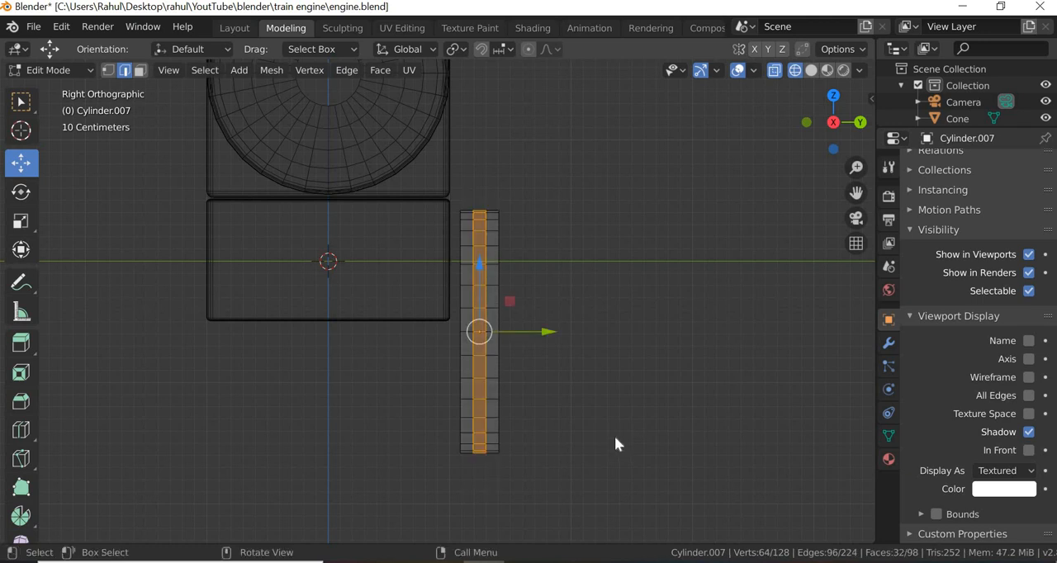
# - Try to push the tread's middle band outward by moving it in the XZ plane, then undo the moves
pyautogui.moveTo(614, 436); pyautogui.dragTo(545, 436, button='middle')
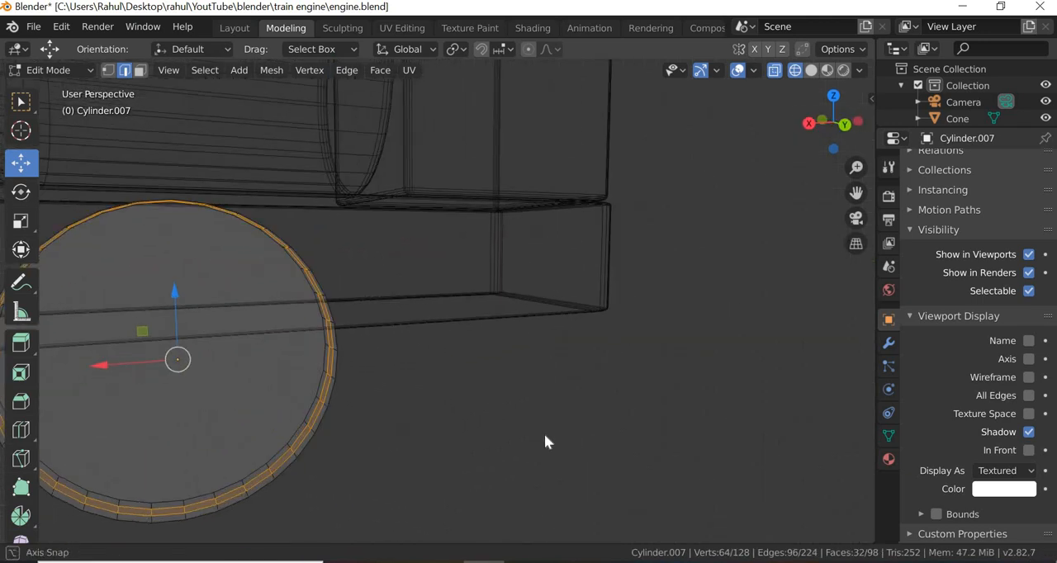
pyautogui.moveTo(445, 415); pyautogui.dragTo(180, 315, button='middle')
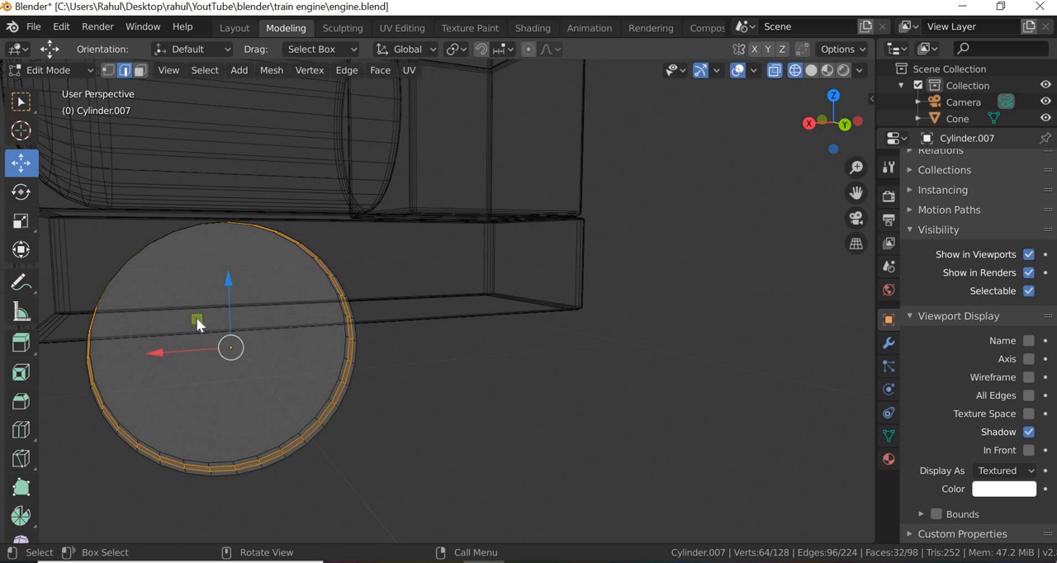
pyautogui.moveTo(193, 319); pyautogui.dragTo(189, 324)
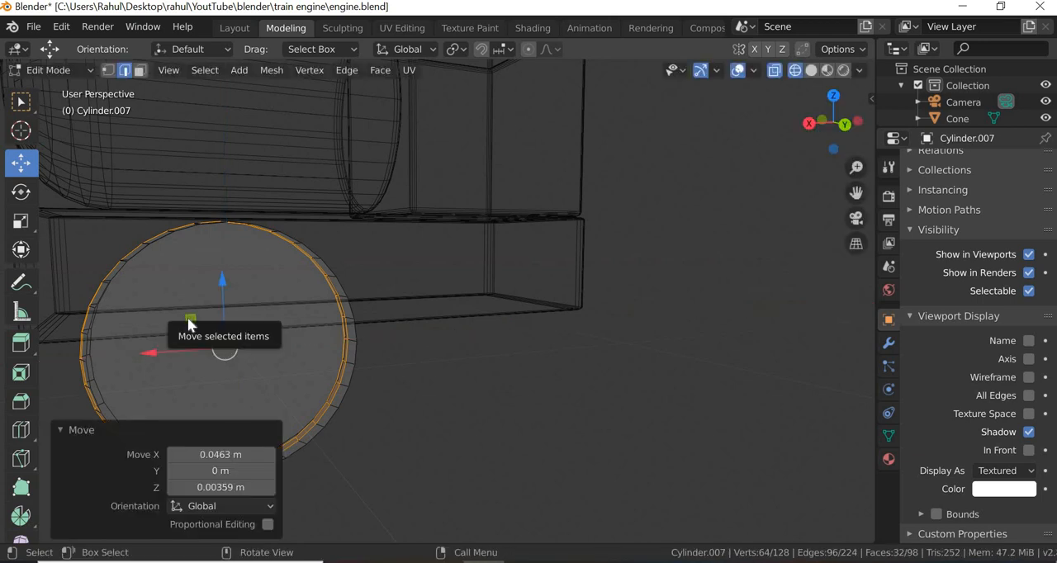
pyautogui.moveTo(321, 394); pyautogui.dragTo(403, 355, button='middle')
pyautogui.hotkey('ctrl', 'z')
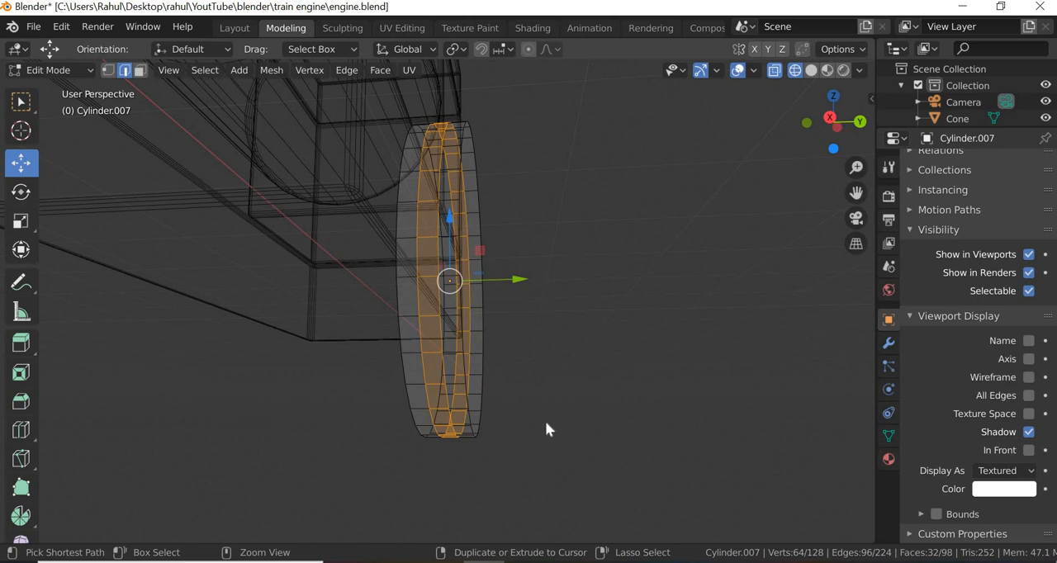
pyautogui.moveTo(547, 450); pyautogui.dragTo(404, 418, button='middle')
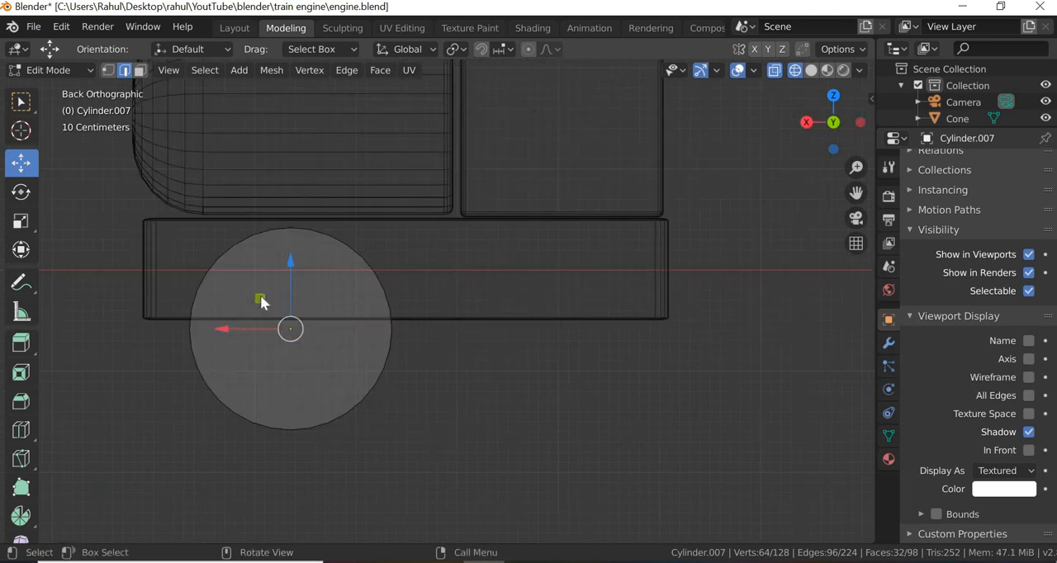
pyautogui.moveTo(259, 295); pyautogui.dragTo(253, 291)
pyautogui.hotkey('ctrl', 'z')
pyautogui.moveTo(298, 340); pyautogui.dragTo(310, 349)
pyautogui.hotkey('ctrl', 'z')
# - Scale the tread's middle band by 1.044 on all axes, inspect the wheel in material preview and deselect everything
pyautogui.click(21, 221)
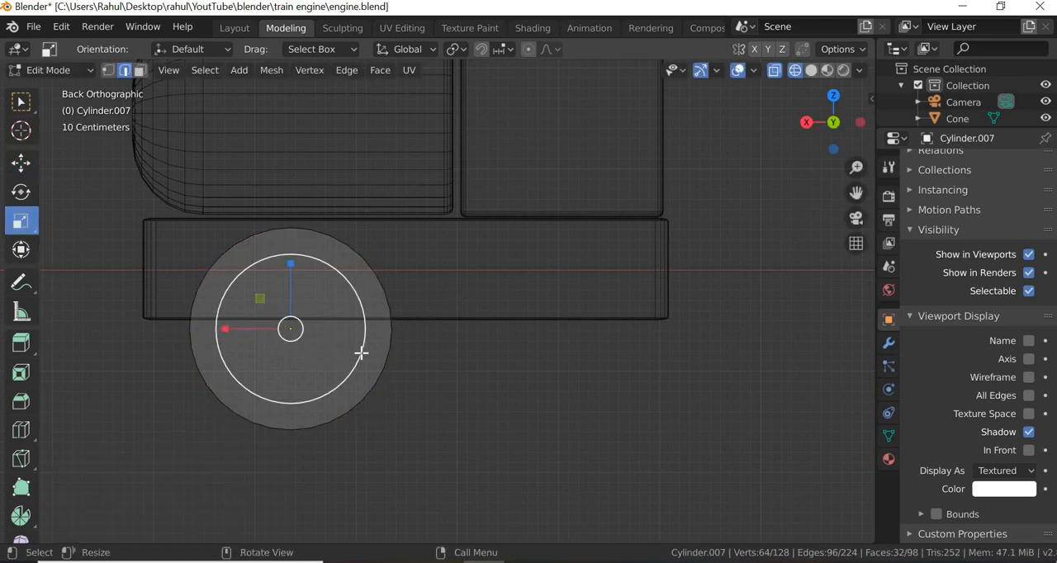
pyautogui.moveTo(356, 357); pyautogui.dragTo(367, 358)
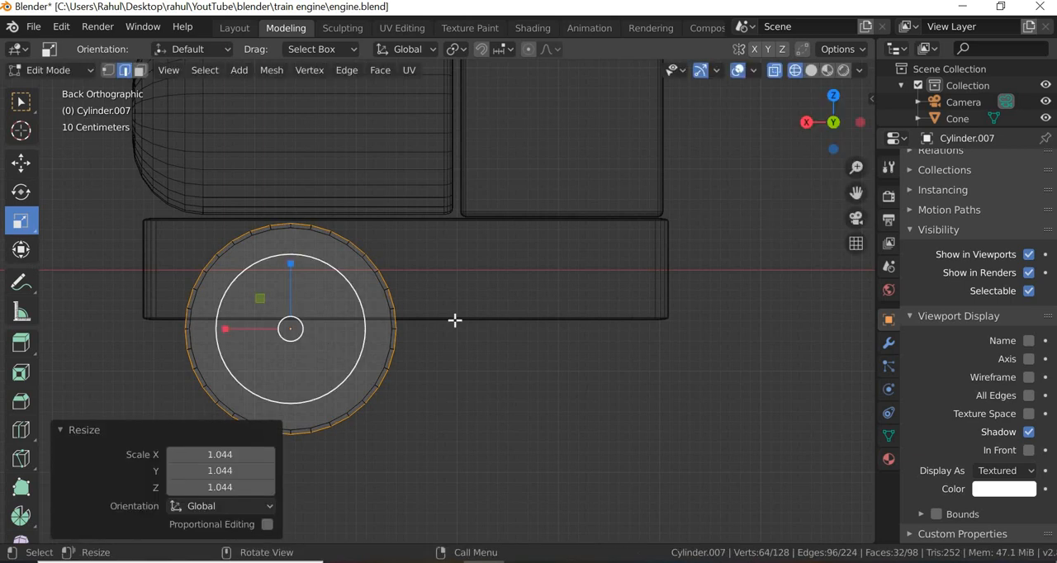
pyautogui.moveTo(488, 333); pyautogui.dragTo(562, 323, button='middle')
pyautogui.click(828, 71)
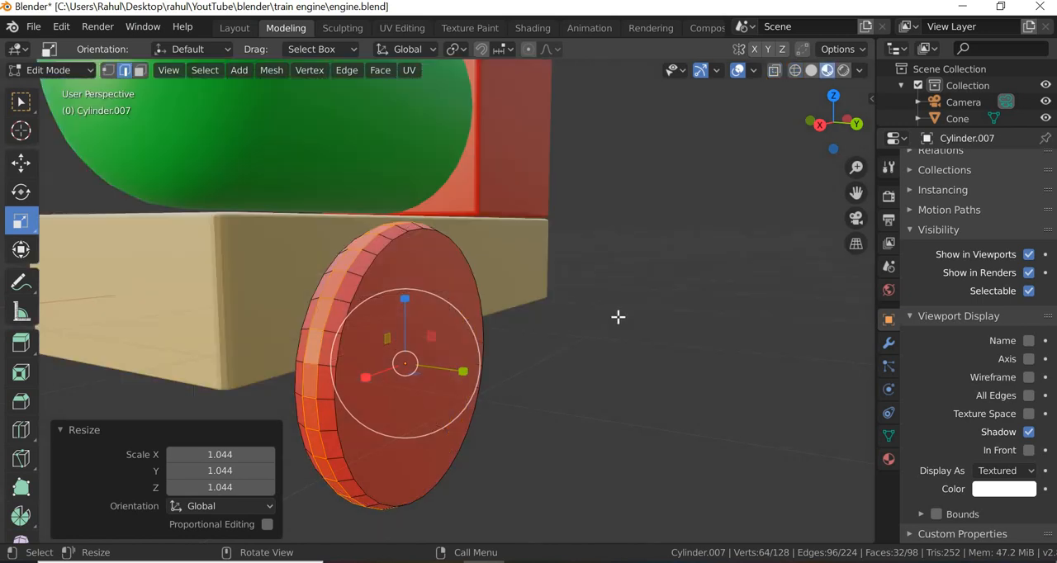
pyautogui.click(551, 372)
# - Return to the right orthographic view in wireframe shading and select the edge loops on both outer rims of the wheel
pyautogui.scroll(-3, 521, 407)
pyautogui.moveTo(421, 391); pyautogui.dragTo(510, 366, button='middle')
pyautogui.scroll(3, 552, 394)
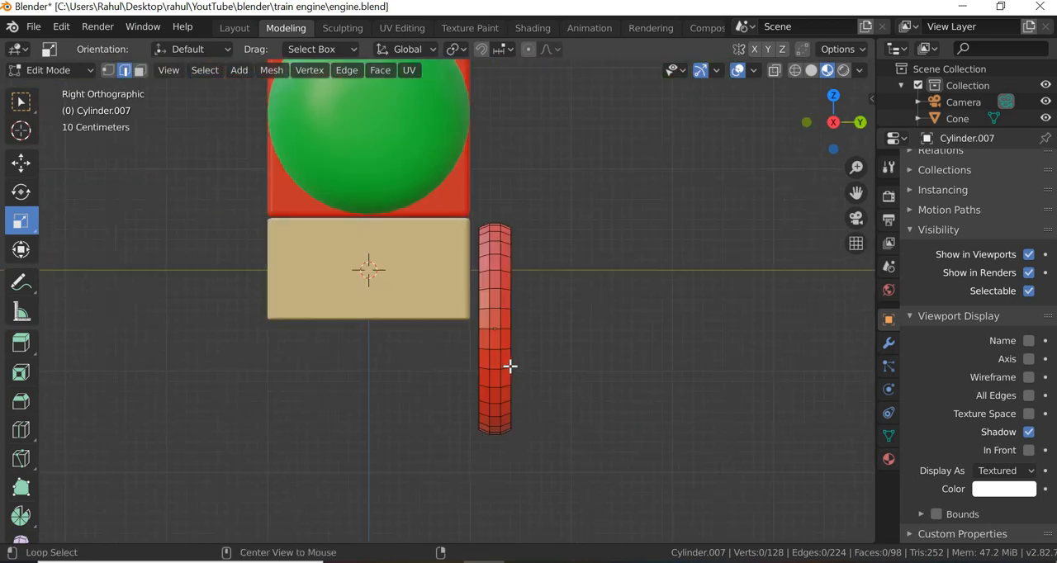
pyautogui.scroll(2, 511, 366)
pyautogui.moveTo(654, 160); pyautogui.dragTo(538, 520)
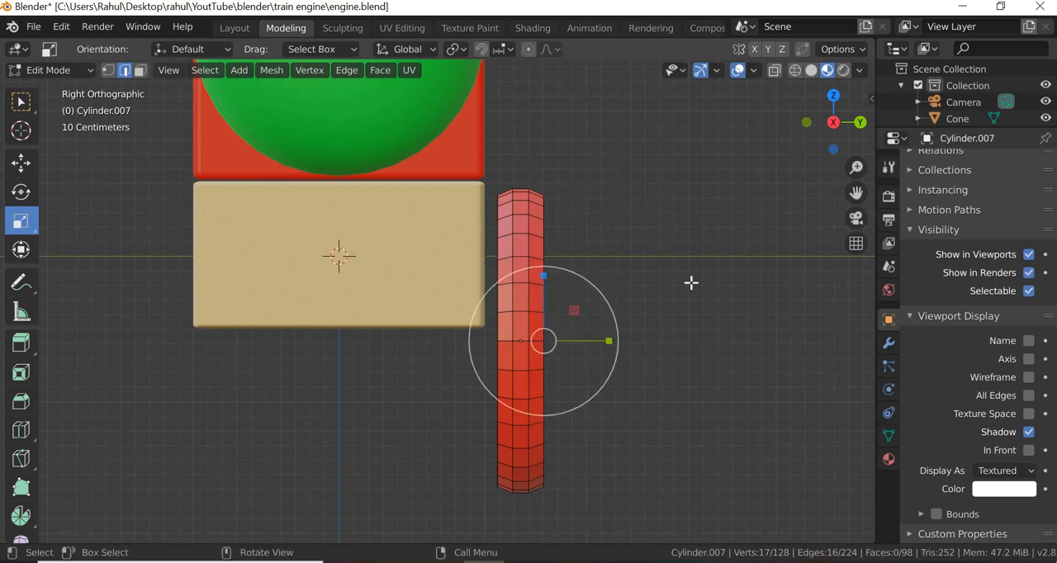
pyautogui.hotkey('shift', 'z')
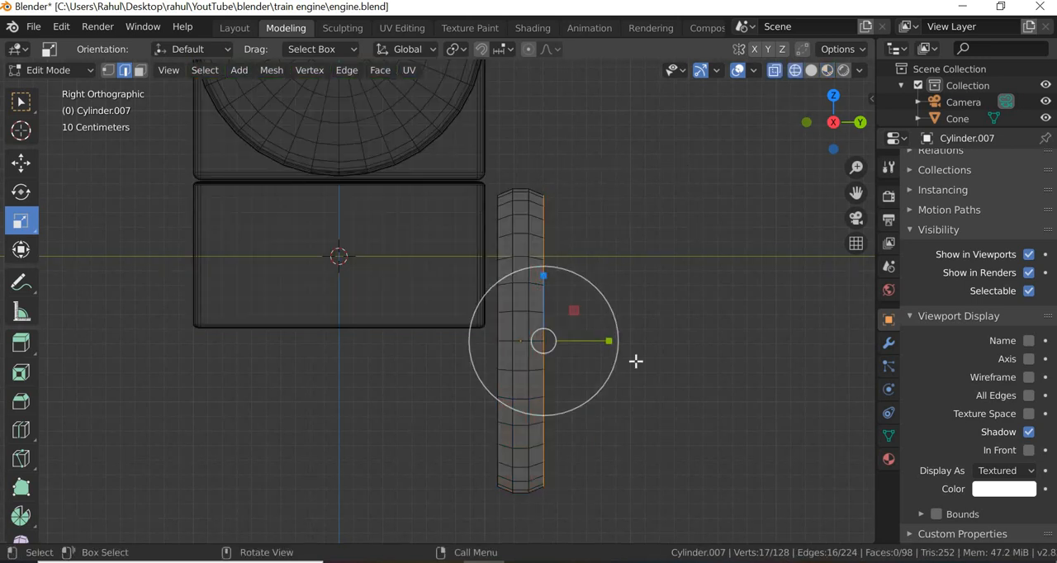
pyautogui.moveTo(677, 155); pyautogui.dragTo(540, 545)
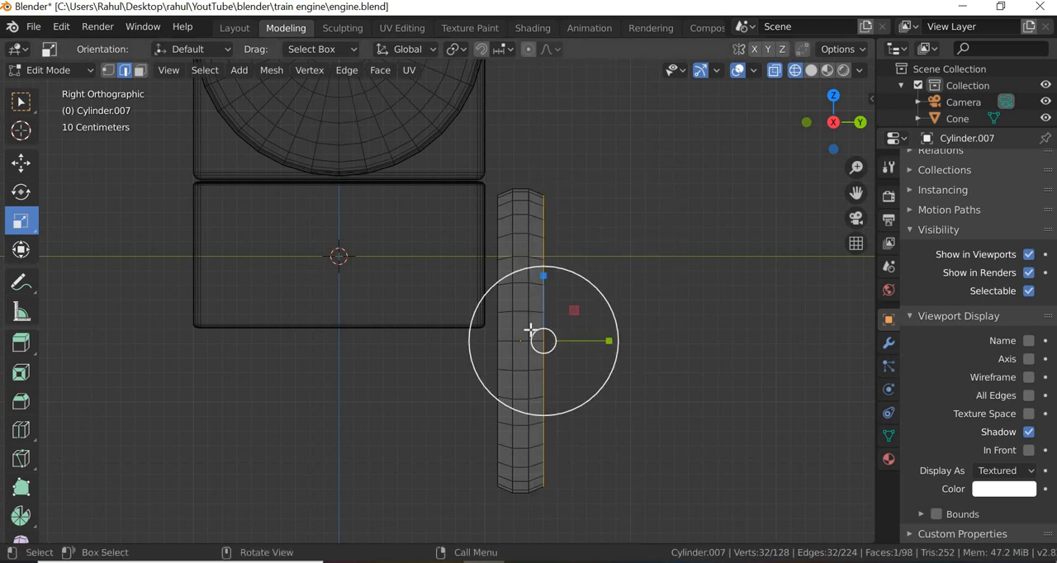
pyautogui.moveTo(445, 161); pyautogui.dragTo(511, 541)
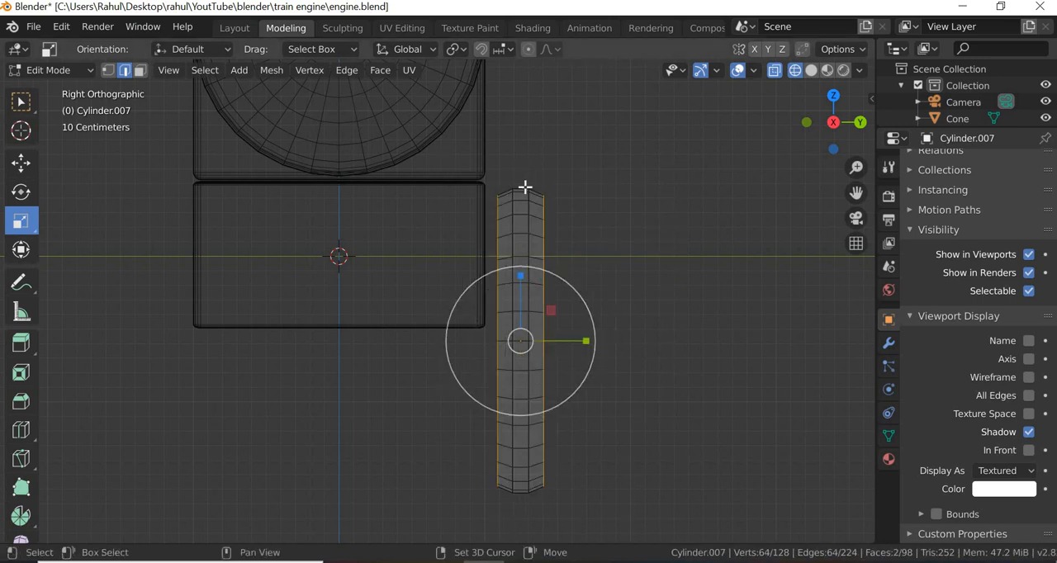
# - Add the two inner tread loops to the selection, try a bevel with 0.05 m offset and 3 segments, and undo it
pyautogui.moveTo(531, 499); pyautogui.dragTo(518, 525)
pyautogui.keyDown('shift'); pyautogui.moveTo(557, 451); pyautogui.dragTo(537, 439); pyautogui.keyUp('shift')
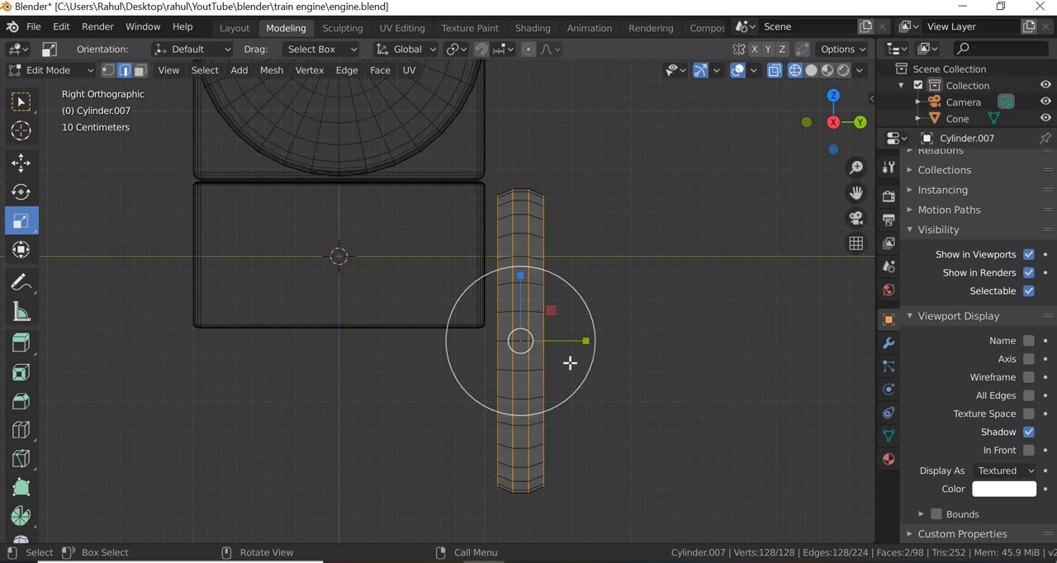
pyautogui.rightClick(537, 266)
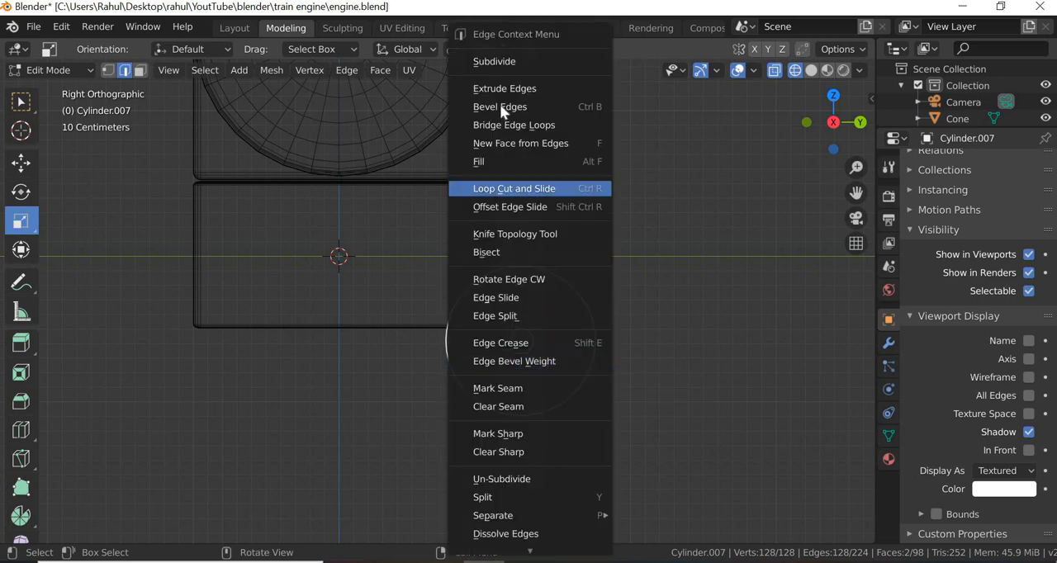
pyautogui.click(489, 109)
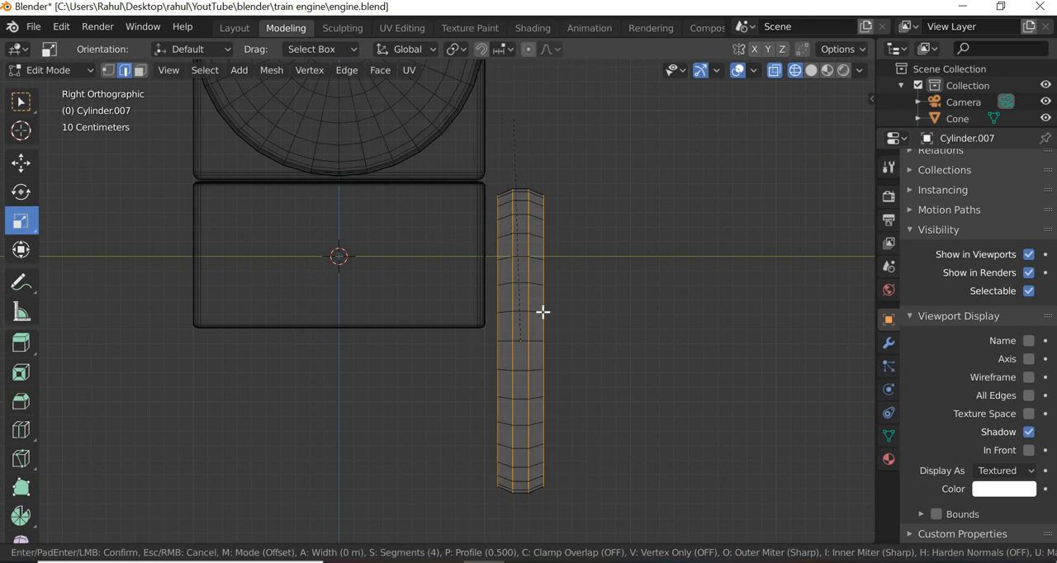
pyautogui.click(289, 378)
pyautogui.click(249, 253)
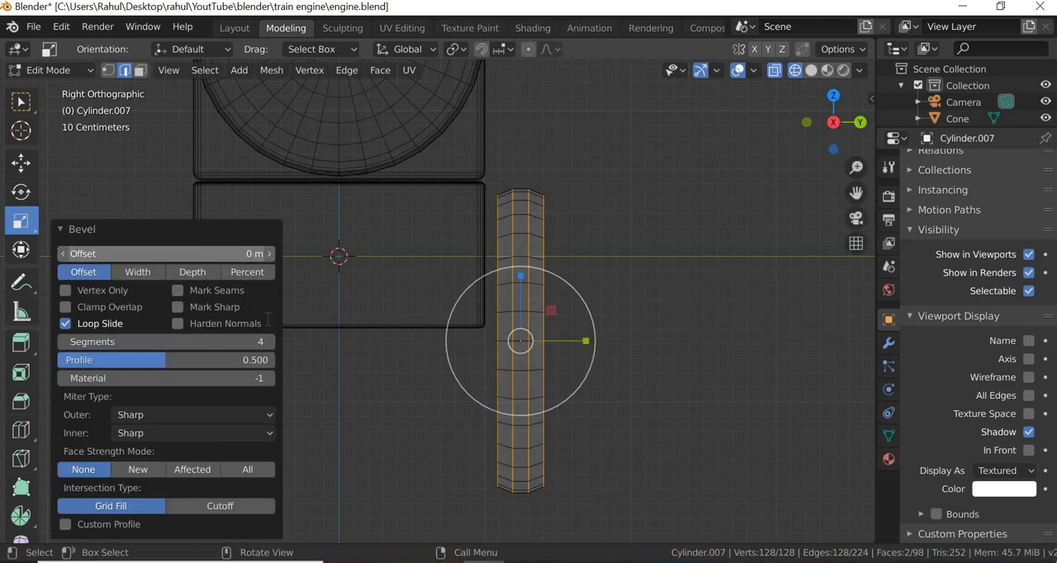
pyautogui.press('BackSpace')
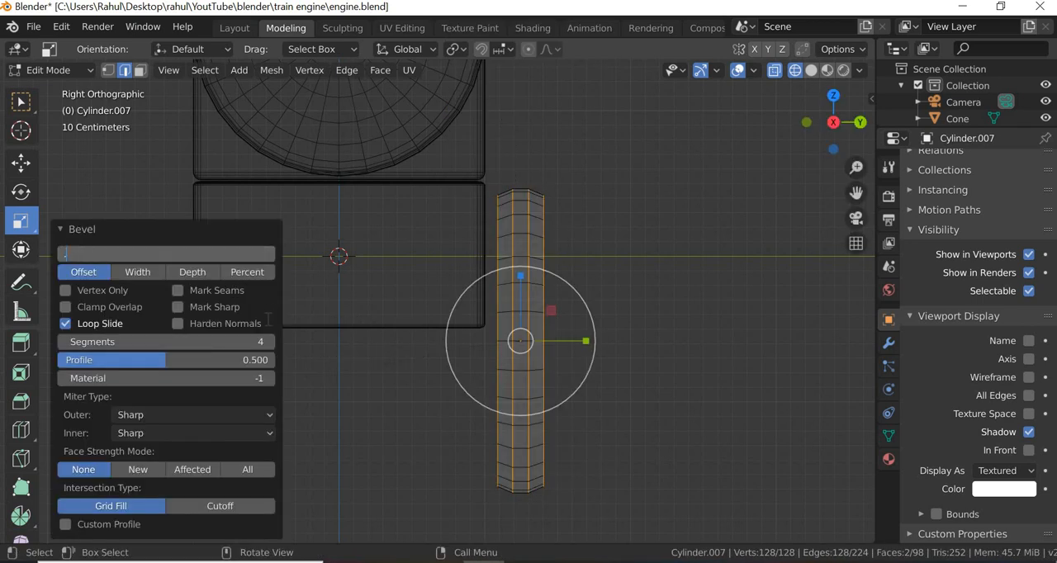
pyautogui.write('.05')
pyautogui.press('Return')
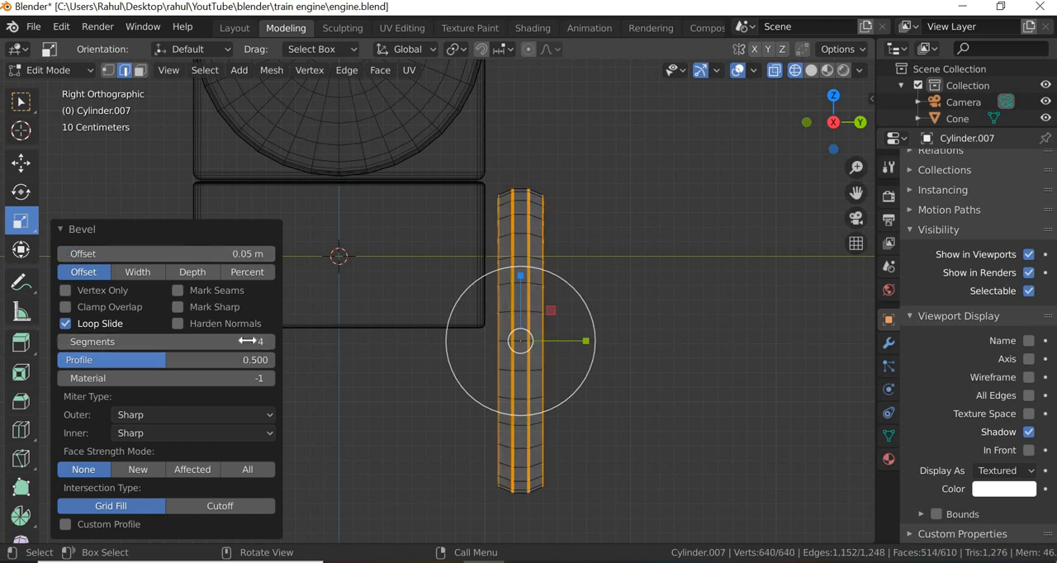
pyautogui.click(167, 342)
pyautogui.write('3')
pyautogui.press('Return')
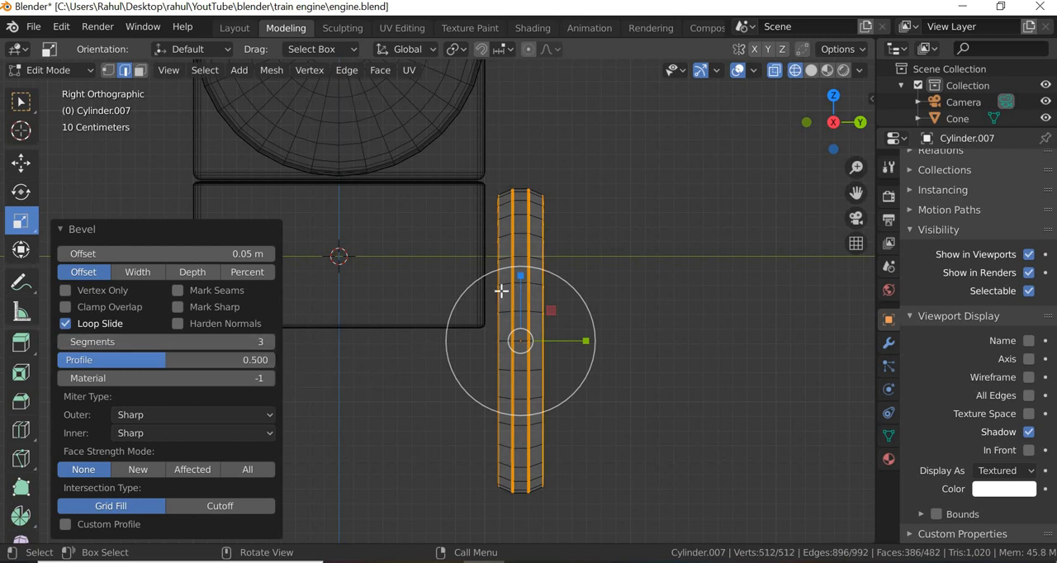
pyautogui.hotkey('ctrl', 'z')
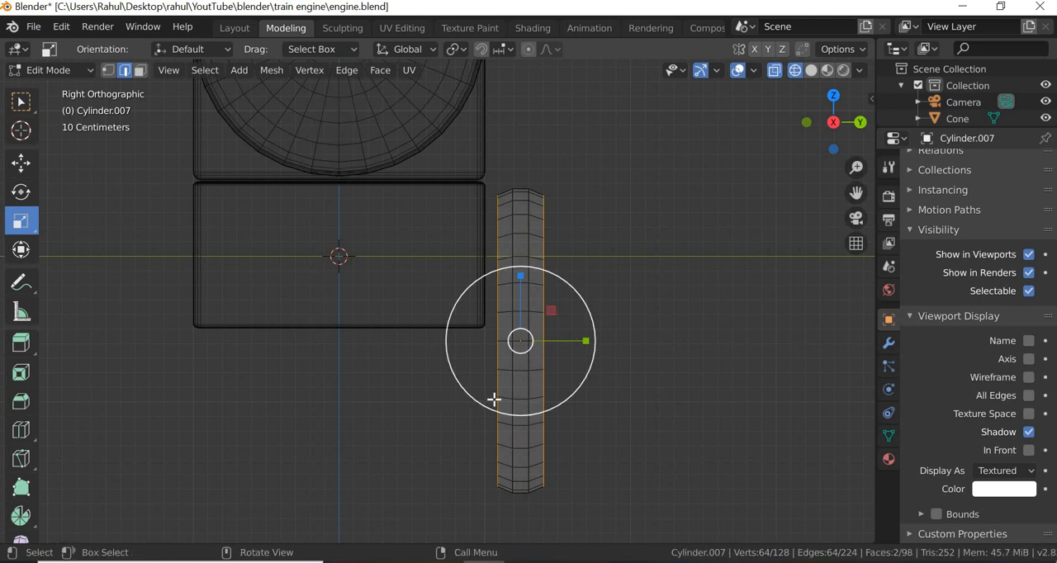
# - Bevel the wheel's two outer rim loops with an offset of 0.1 m and 4 segments
pyautogui.hotkey('ctrl', 'e')
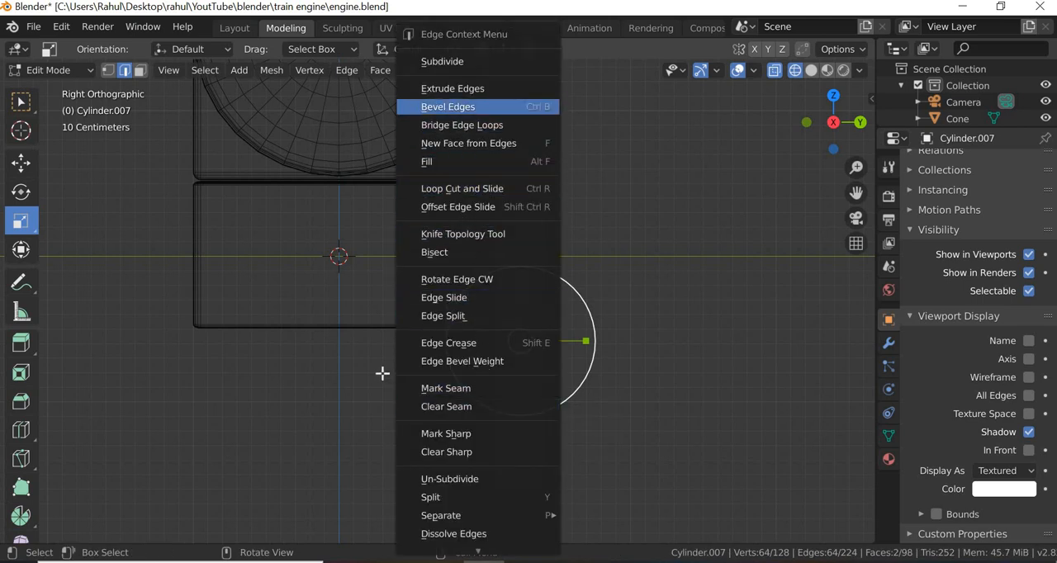
pyautogui.click(451, 108)
pyautogui.click(271, 394)
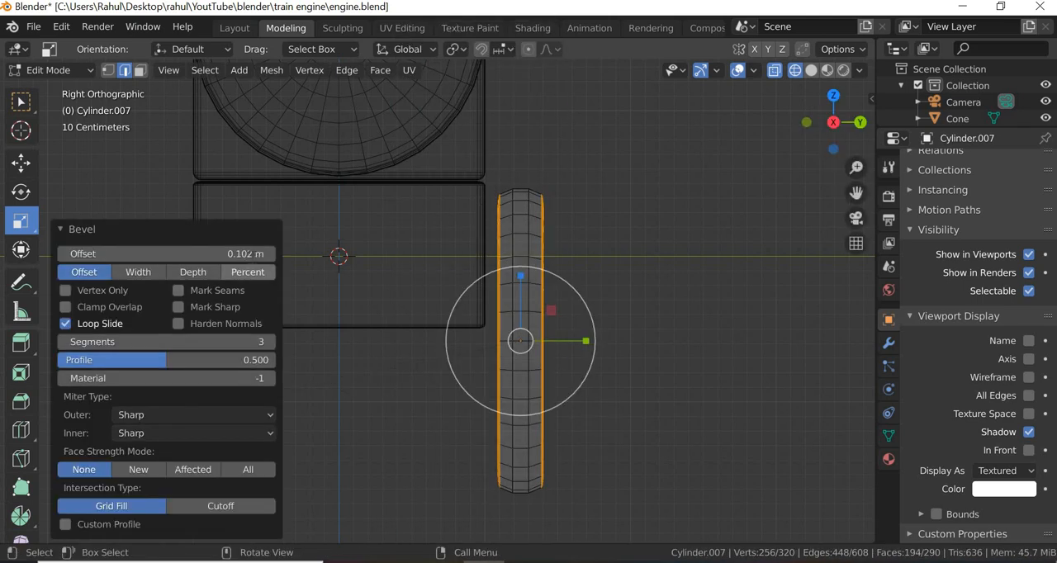
pyautogui.click(251, 254)
pyautogui.write('0.1')
pyautogui.press('Return')
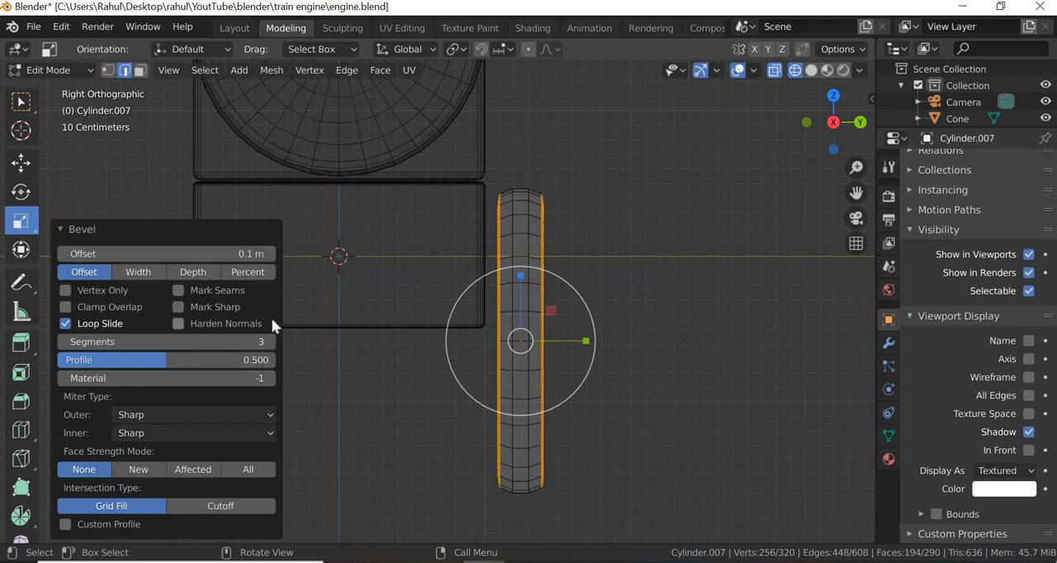
pyautogui.click(239, 342)
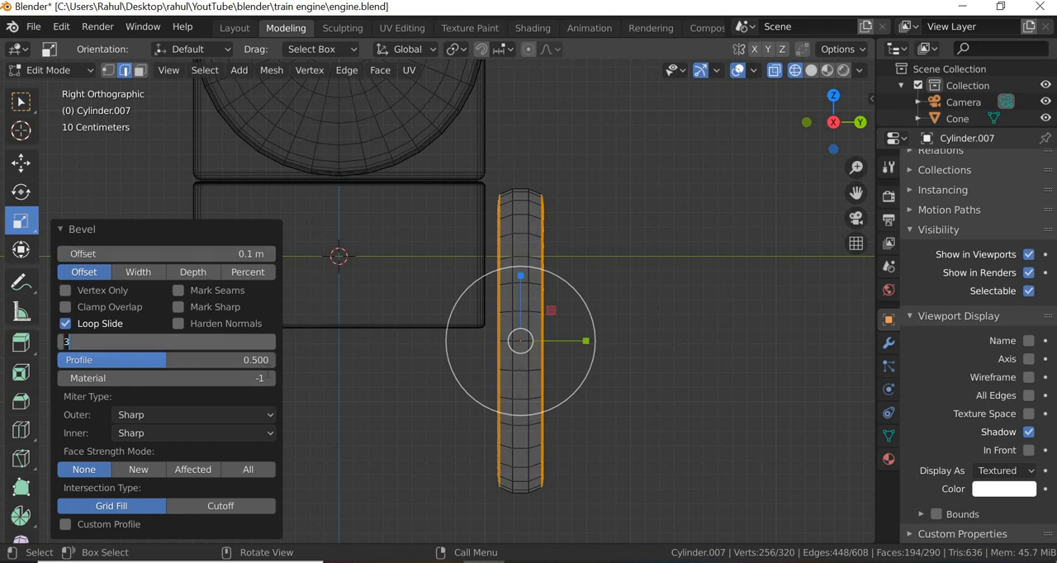
pyautogui.press('Return')
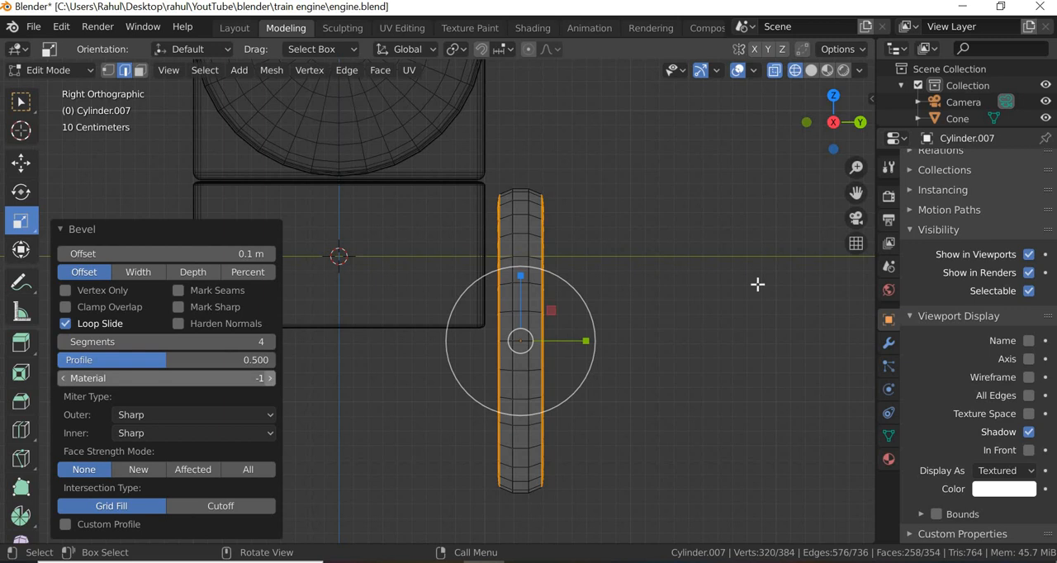
# - Select the two inner edge loops running around the wheel's tread
pyautogui.click(545, 184)
pyautogui.moveTo(538, 172); pyautogui.dragTo(505, 560)
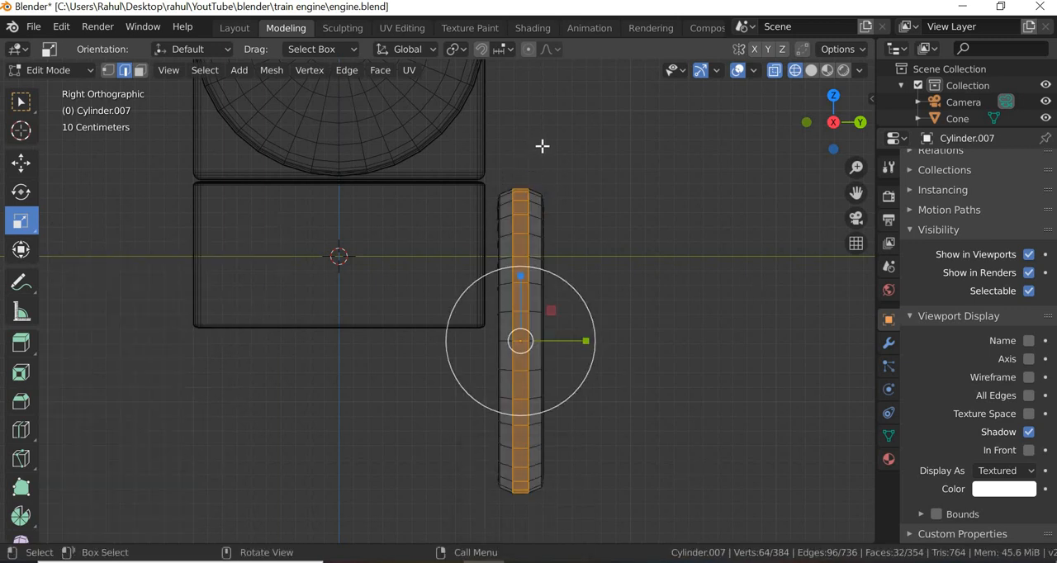
pyautogui.moveTo(538, 154); pyautogui.dragTo(517, 538)
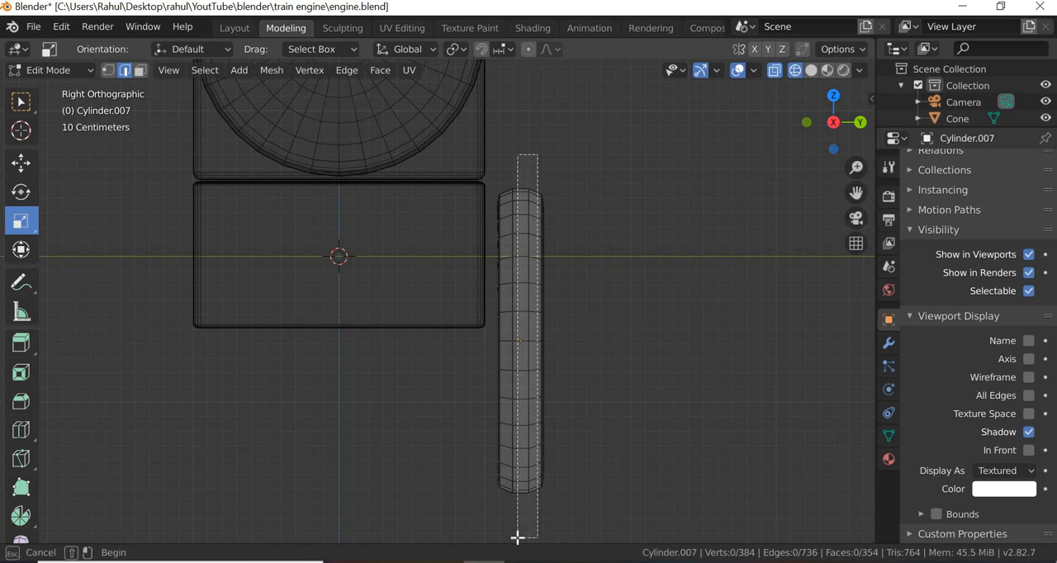
pyautogui.moveTo(517, 537); pyautogui.dragTo(517, 538)
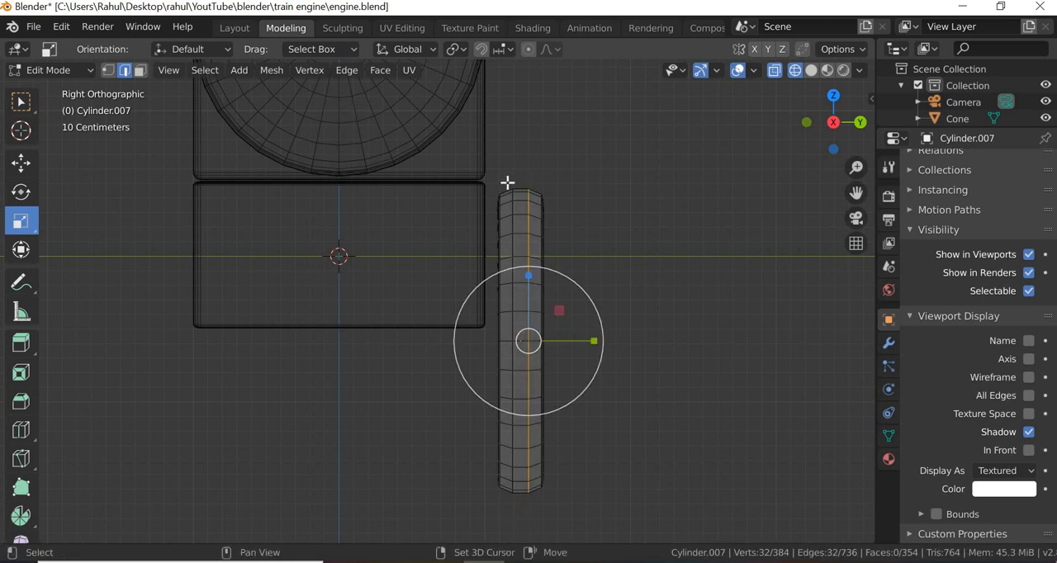
pyautogui.keyDown('shift'); pyautogui.moveTo(508, 179); pyautogui.dragTo(522, 522); pyautogui.keyUp('shift')
pyautogui.rightClick(526, 476)
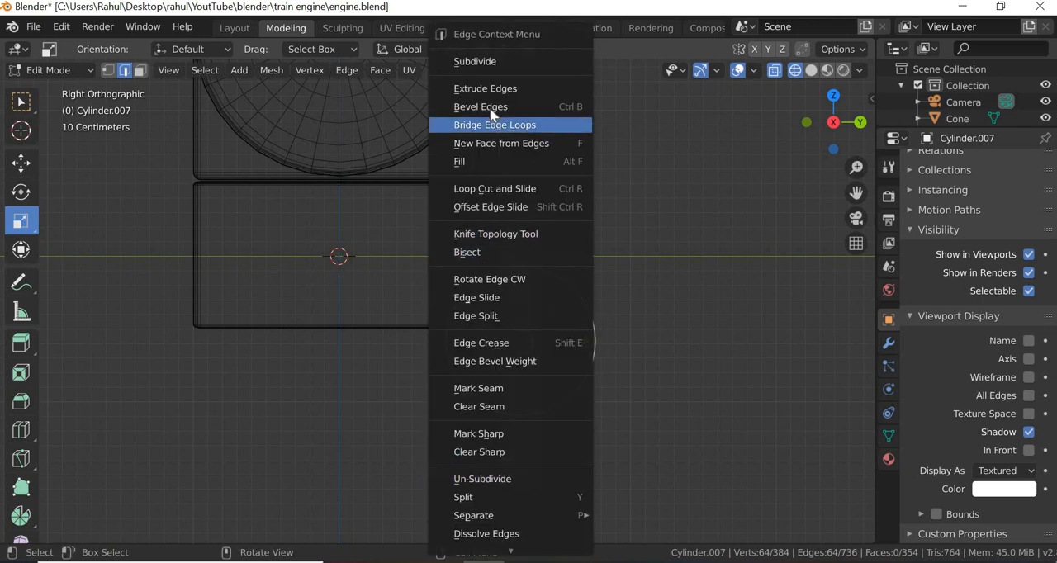
# - Bevel the two inner tread loops with 4 segments and an offset of 0.15 m
pyautogui.hotkey('ctrl', 'b')
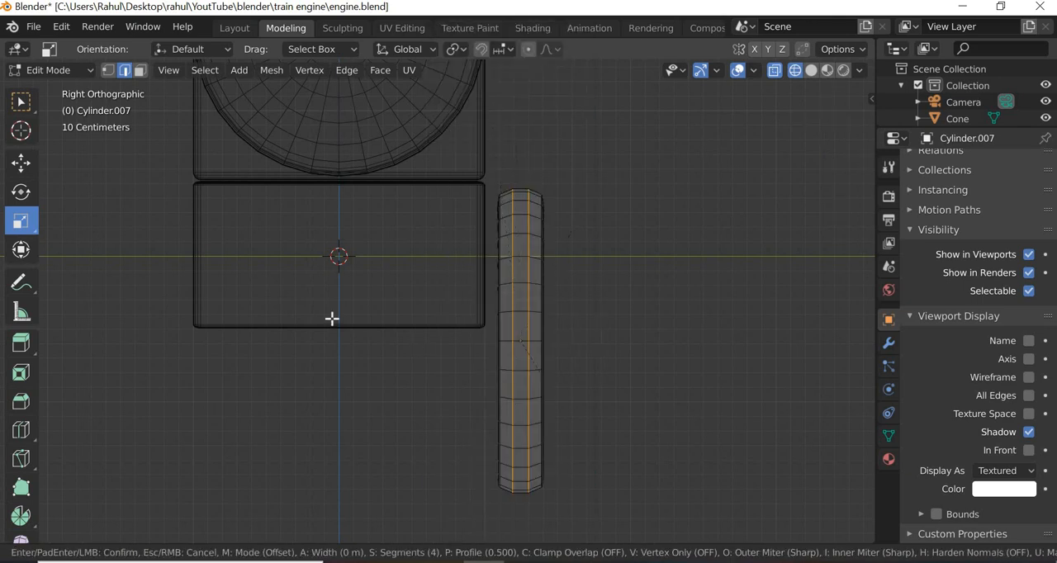
pyautogui.click(369, 398)
pyautogui.click(253, 251)
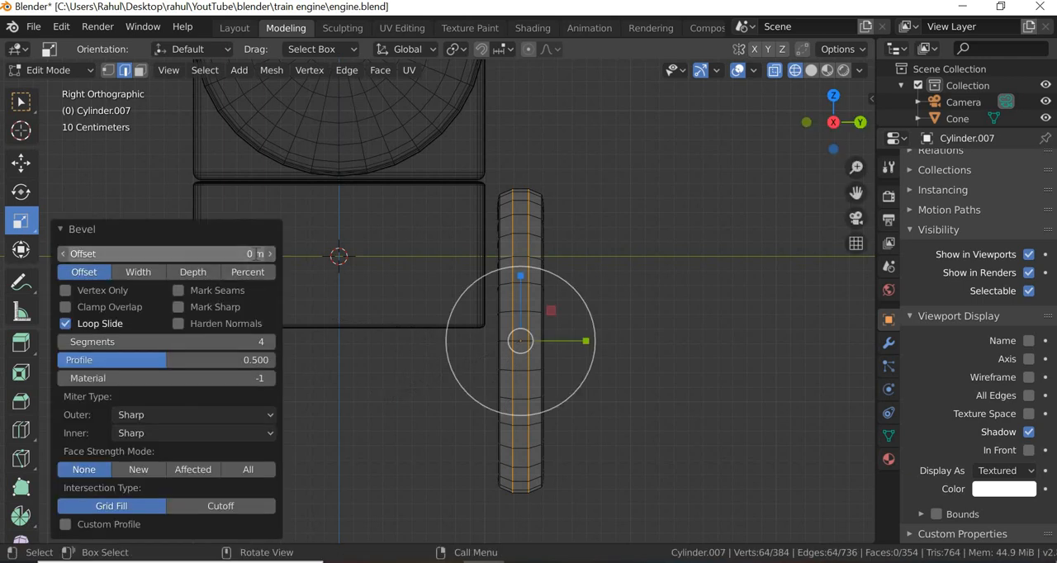
pyautogui.write('1.')
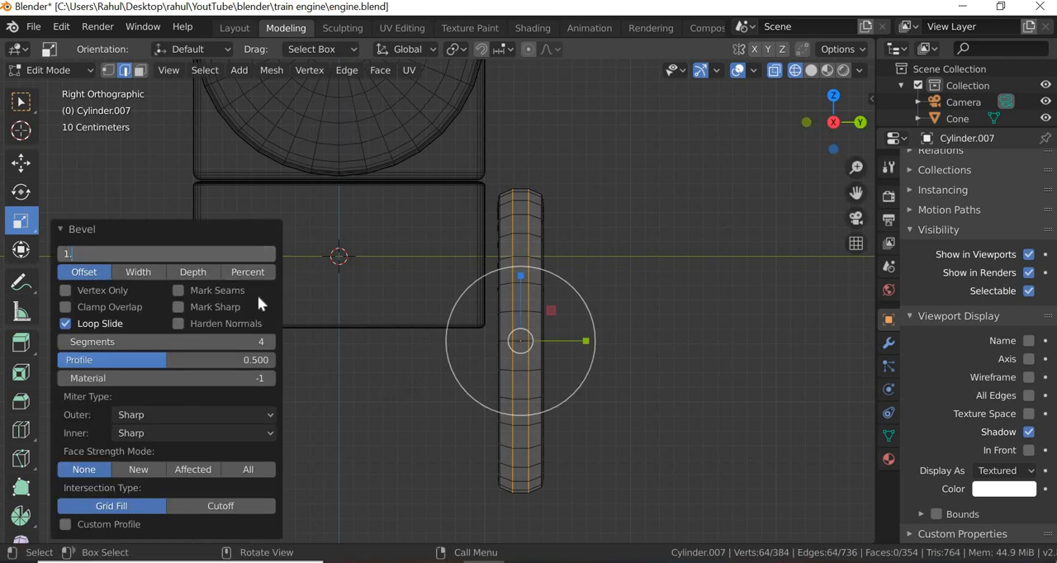
pyautogui.write('5')
pyautogui.press('Return')
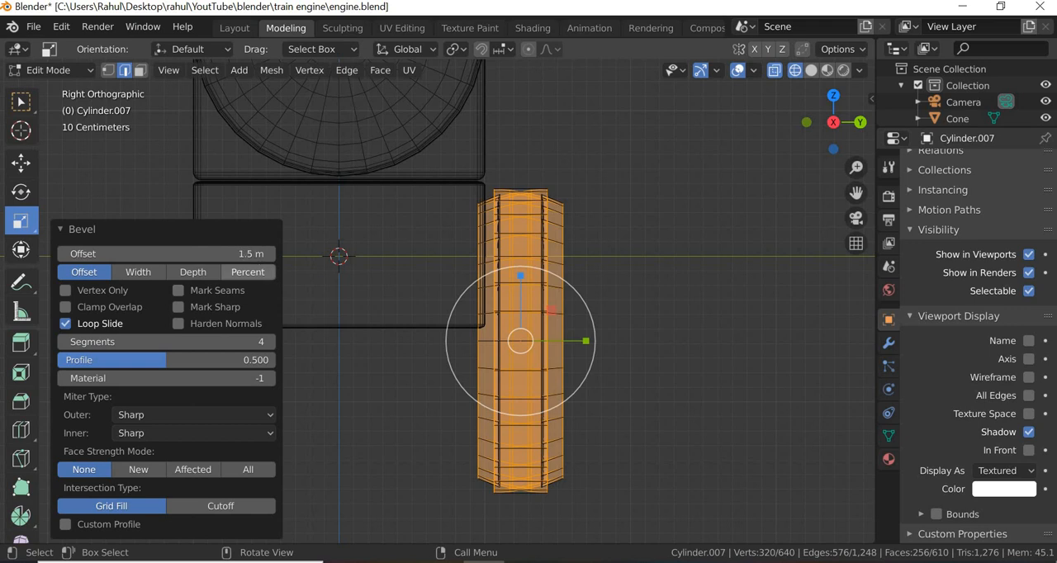
pyautogui.click(251, 253)
pyautogui.write('.1')
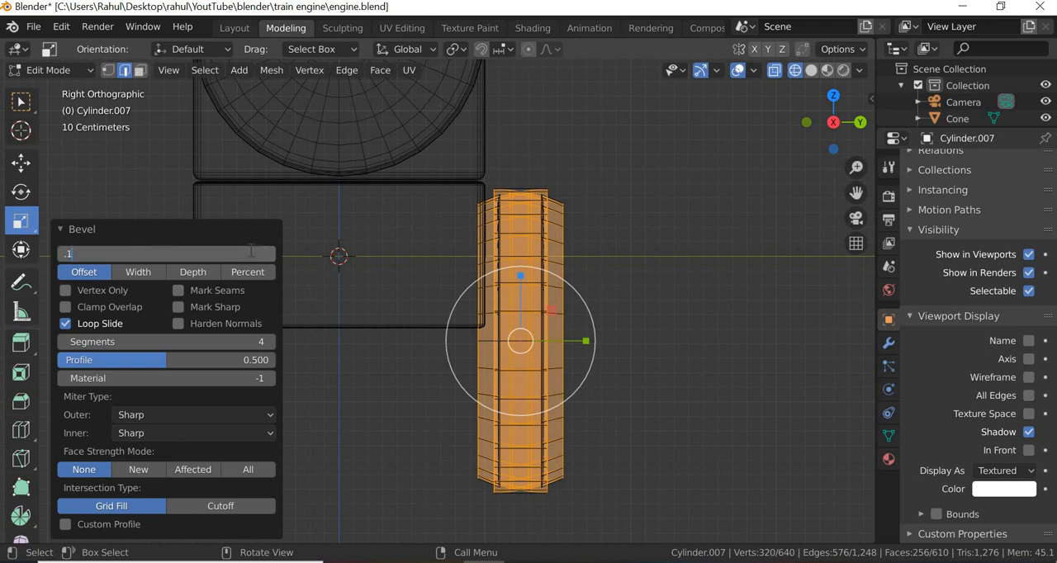
pyautogui.write('5')
pyautogui.press('Return')
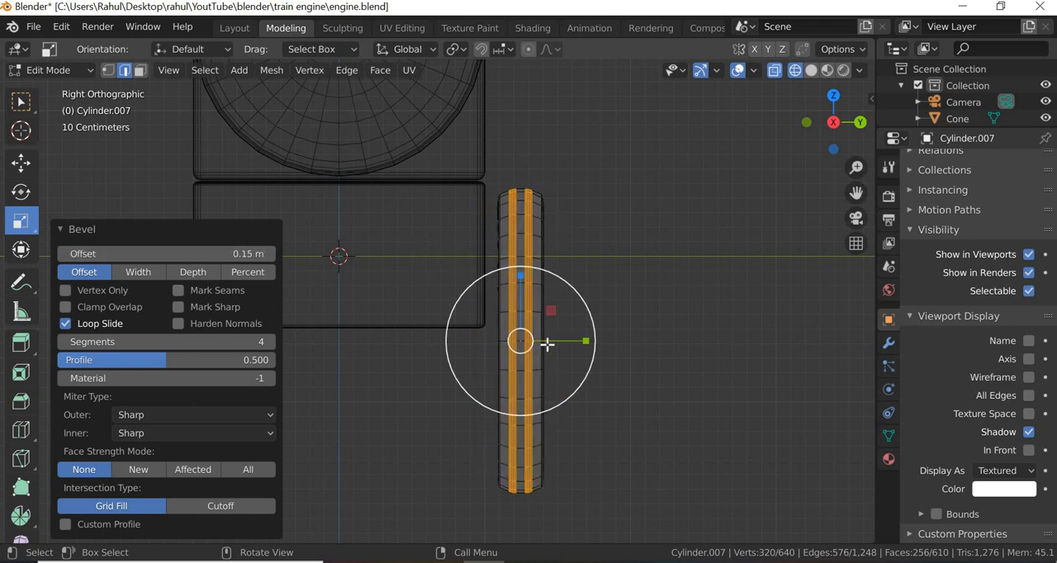
# - Set the tread bevel's offset to 0.2 m and its segments to 3
pyautogui.scroll(2, 548, 345)
pyautogui.scroll(2, 548, 344)
pyautogui.click(220, 253)
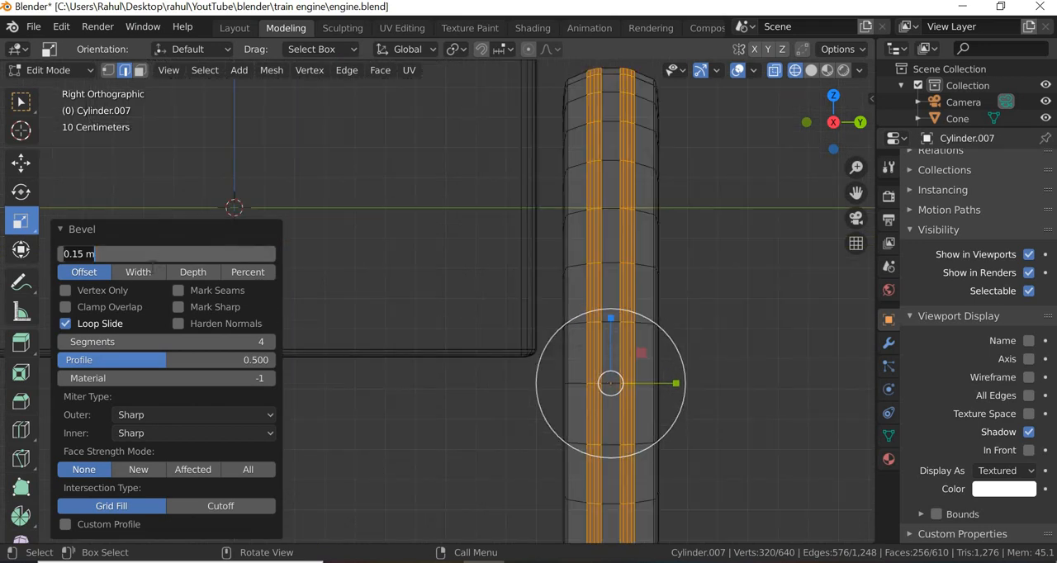
pyautogui.write('2')
pyautogui.press('Return')
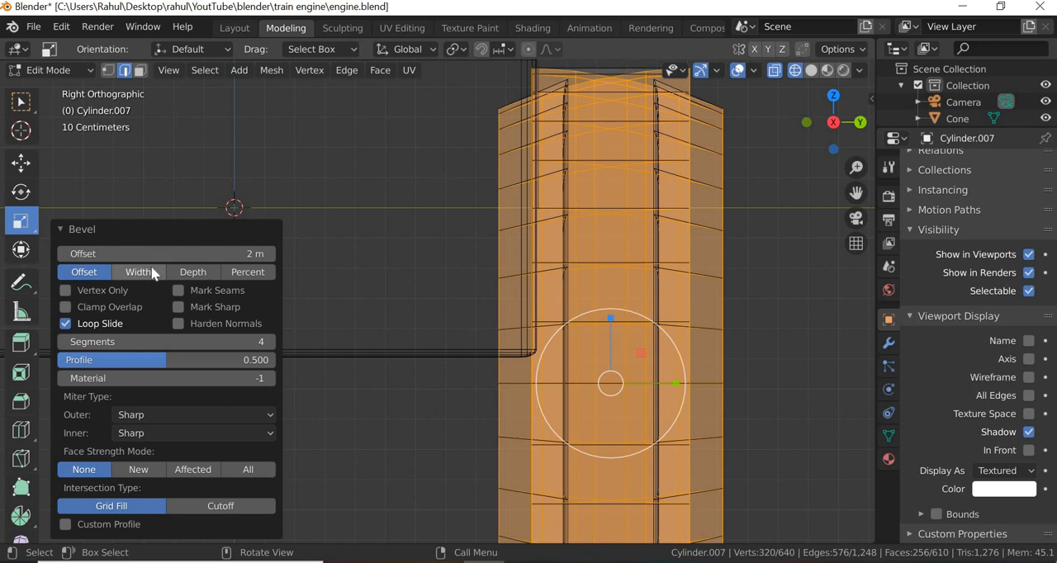
pyautogui.click(256, 253)
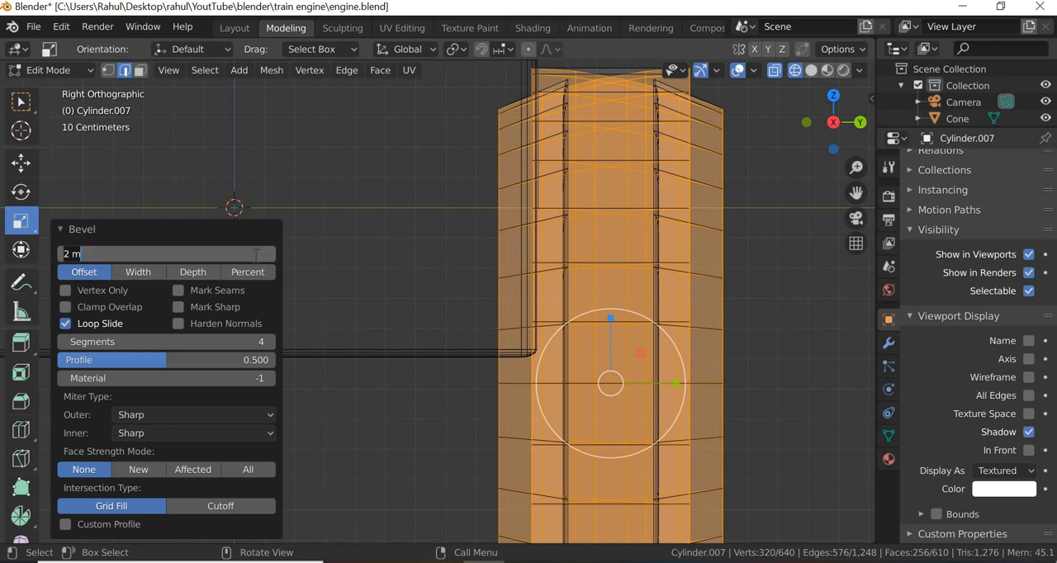
pyautogui.write('.2')
pyautogui.press('Return')
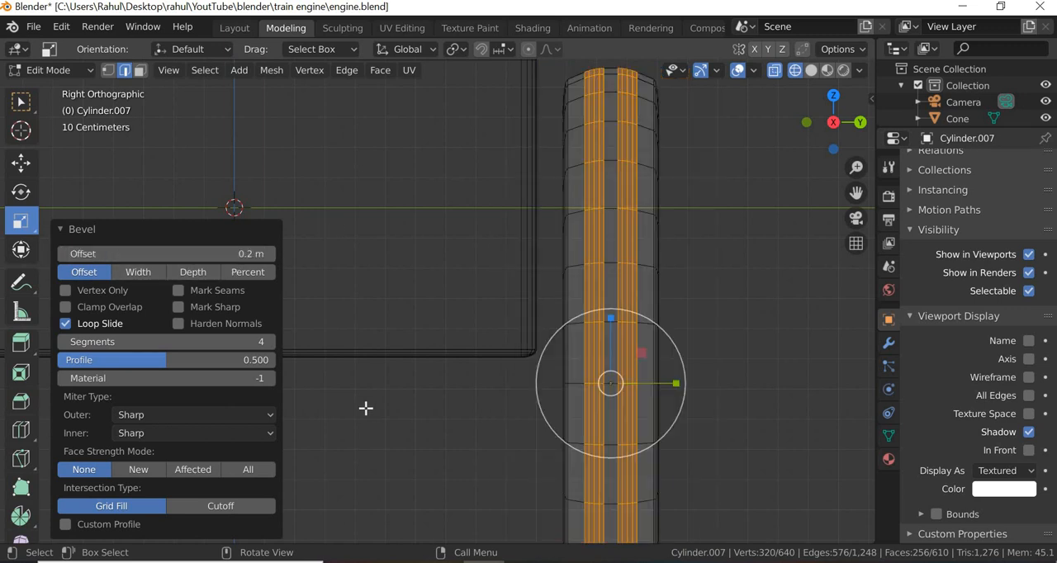
pyautogui.click(266, 346)
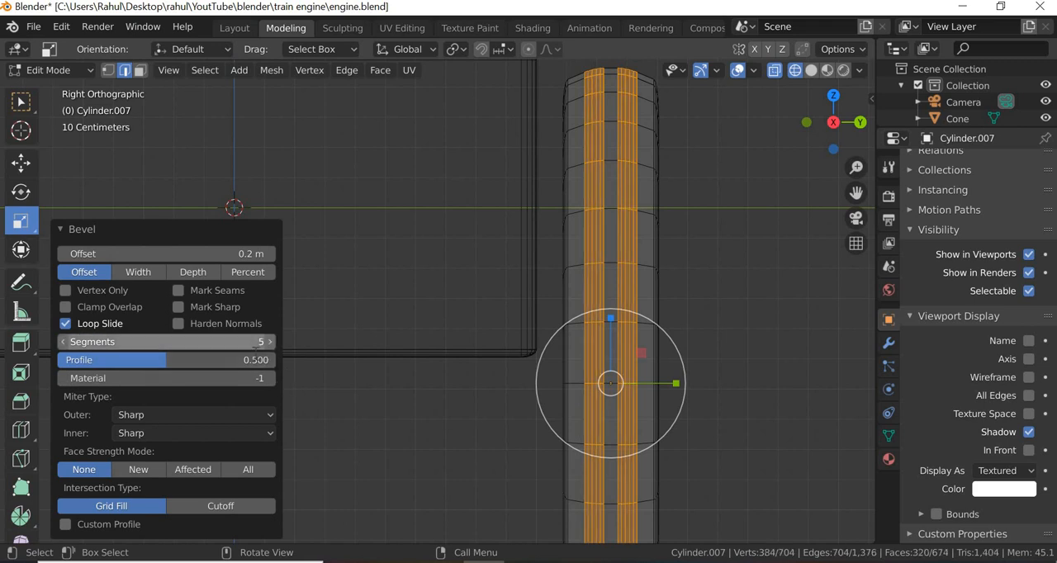
pyautogui.click(256, 346)
pyautogui.write('3')
pyautogui.press('Return')
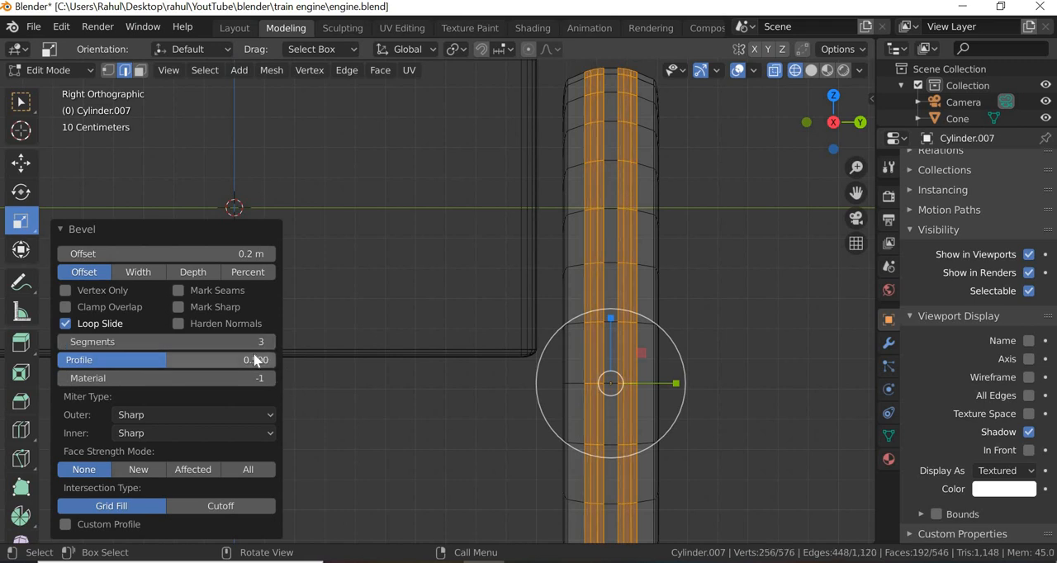
# - Deselect the wheel's mesh, show it in material preview from a perspective angle and return to Object Mode
pyautogui.hotkey('alt', 'a')
pyautogui.scroll(-3, 561, 418)
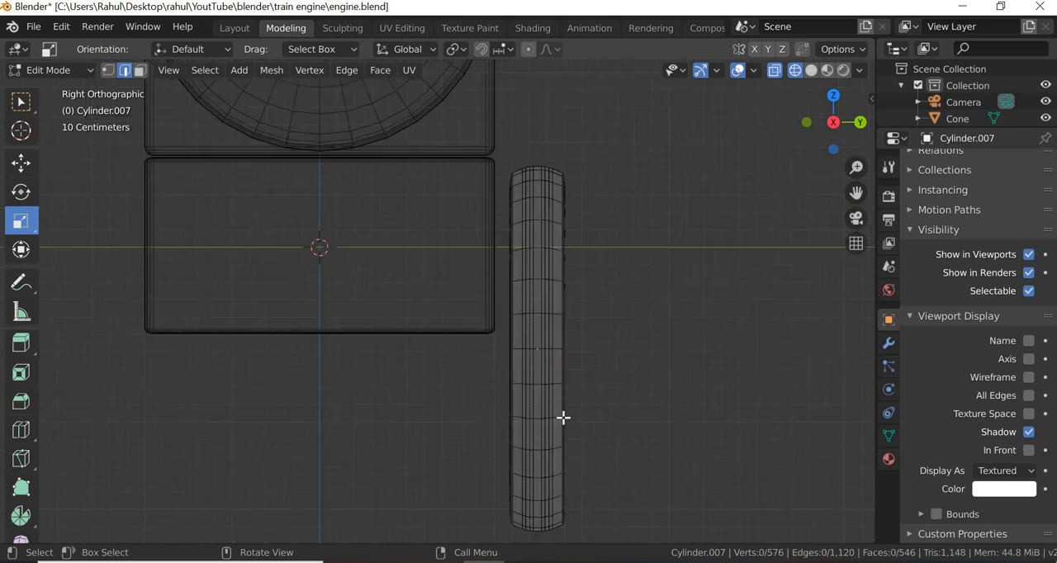
pyautogui.moveTo(563, 418); pyautogui.dragTo(586, 396, button='middle')
pyautogui.scroll(-4, 562, 418)
pyautogui.click(827, 70)
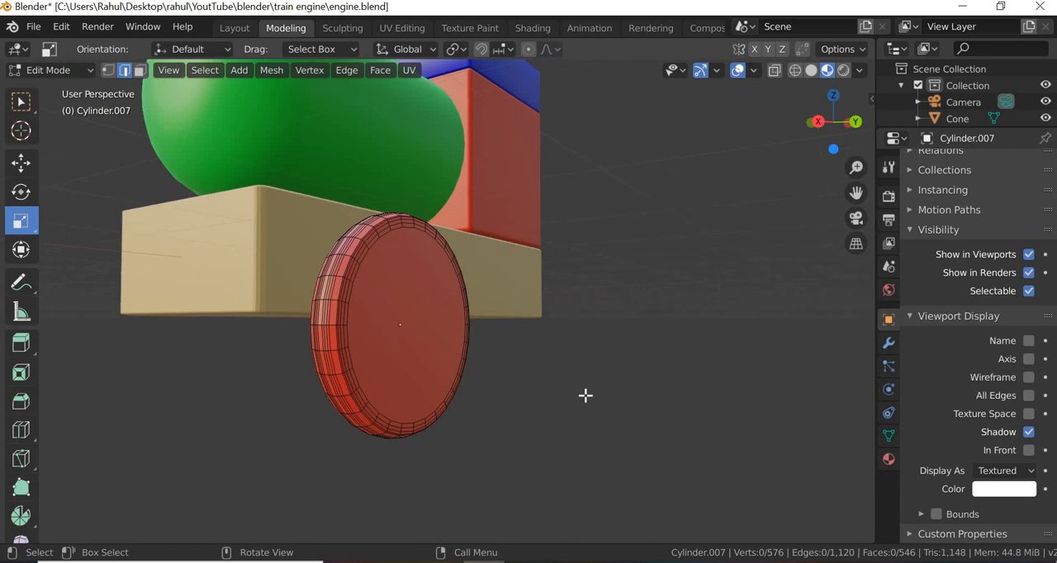
pyautogui.click(92, 66)
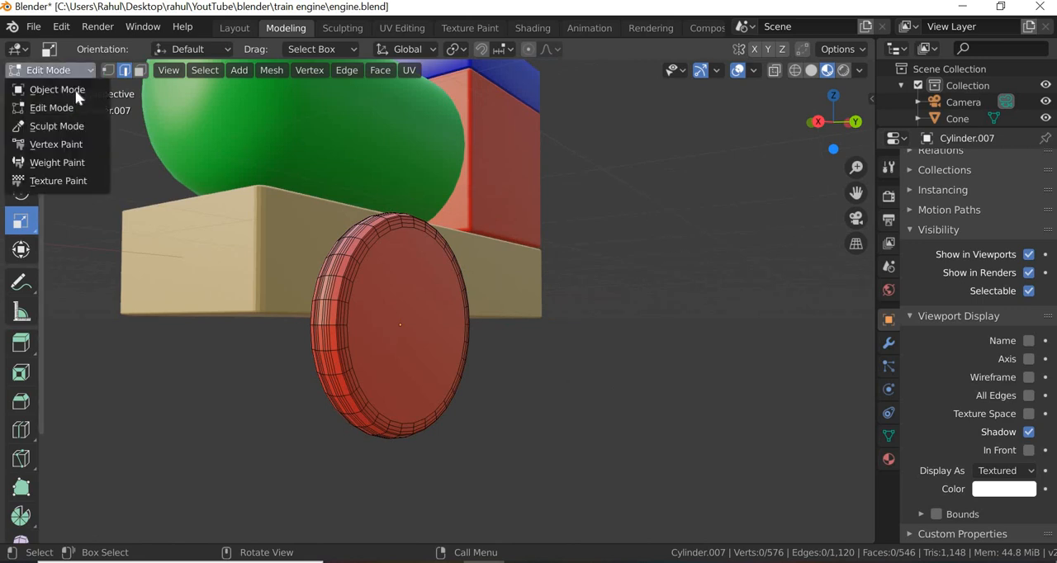
pyautogui.click(42, 91)
pyautogui.click(460, 404)
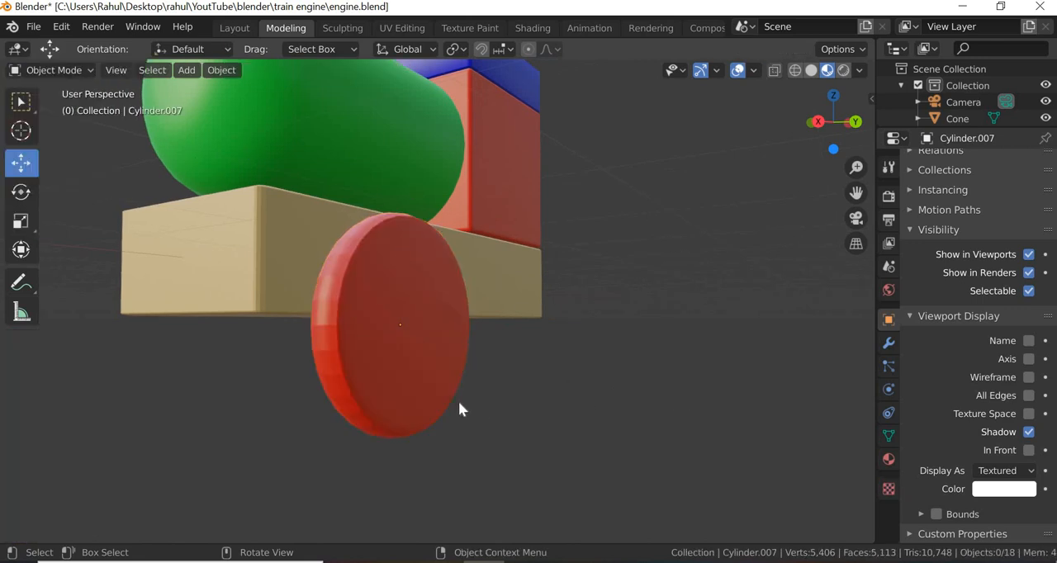
# - Shade the red wheel smooth and enable Auto Smooth for its normals
pyautogui.click(398, 380)
pyautogui.rightClick(381, 338)
pyautogui.click(366, 279)
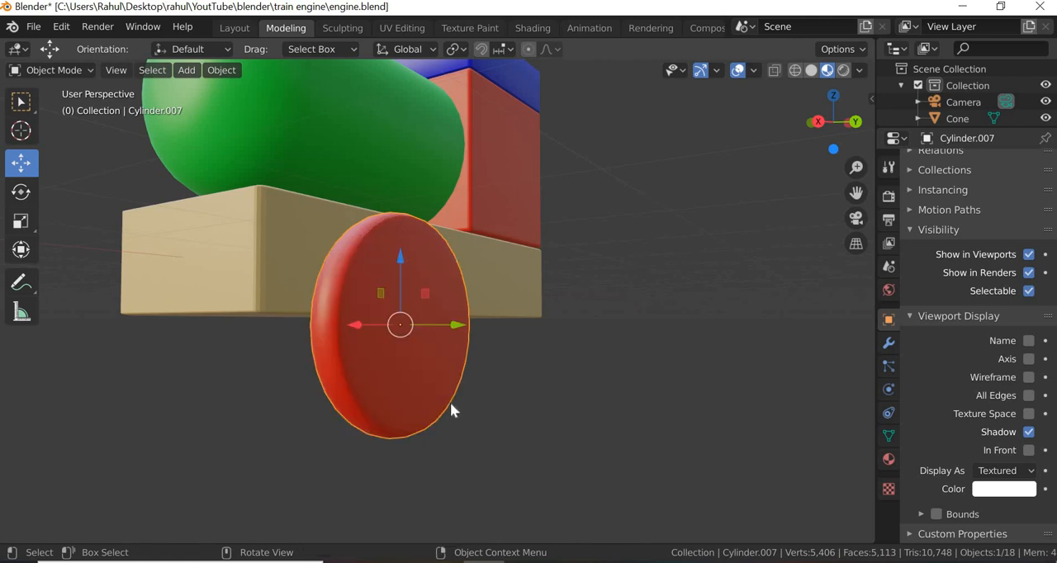
pyautogui.click(889, 436)
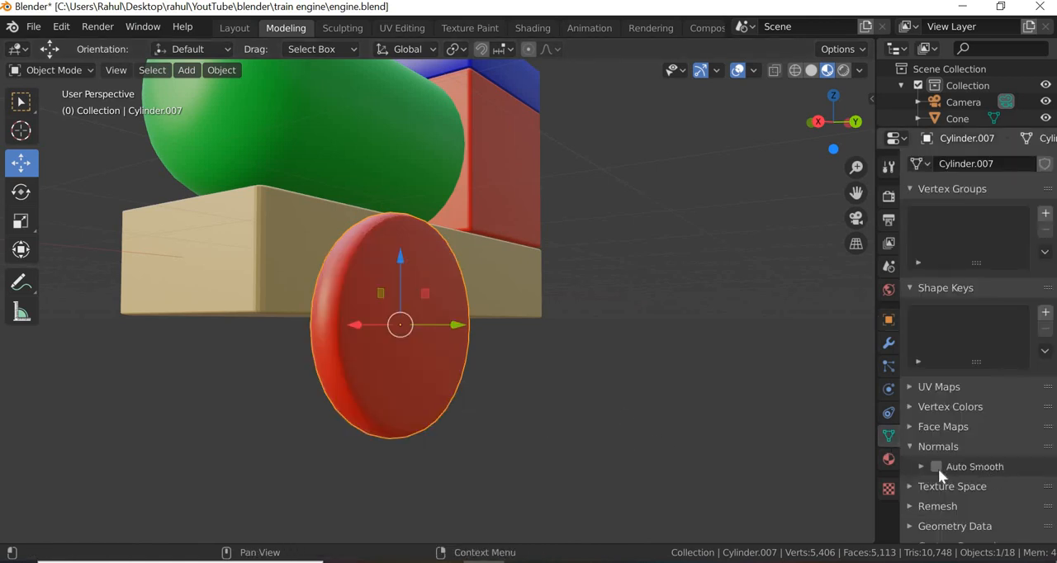
pyautogui.click(563, 441)
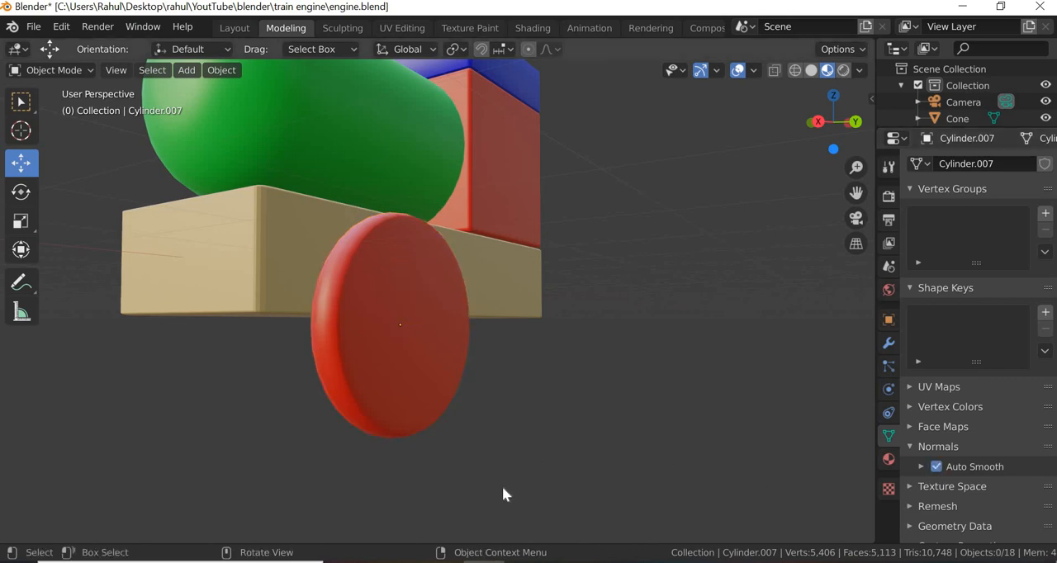
pyautogui.moveTo(563, 441); pyautogui.dragTo(502, 470, button='middle')
pyautogui.scroll(-3, 502, 489)
pyautogui.scroll(2, 390, 363)
# - Duplicate the front wheel and move the copy about 2.4 m along the X axis towards the rear of the base
pyautogui.click(388, 361)
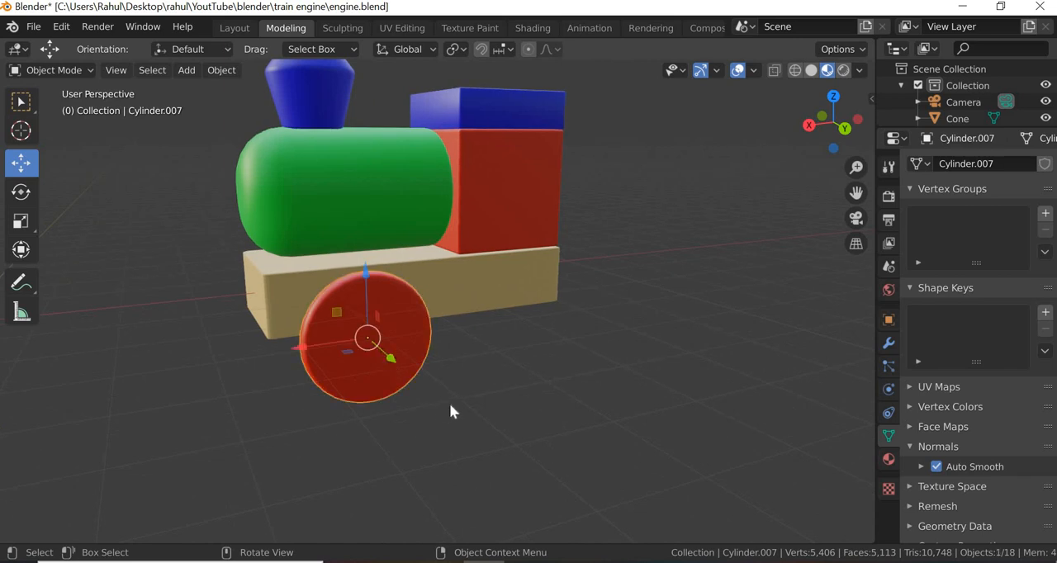
pyautogui.hotkey('shift', 'd')
pyautogui.rightClick(327, 369)
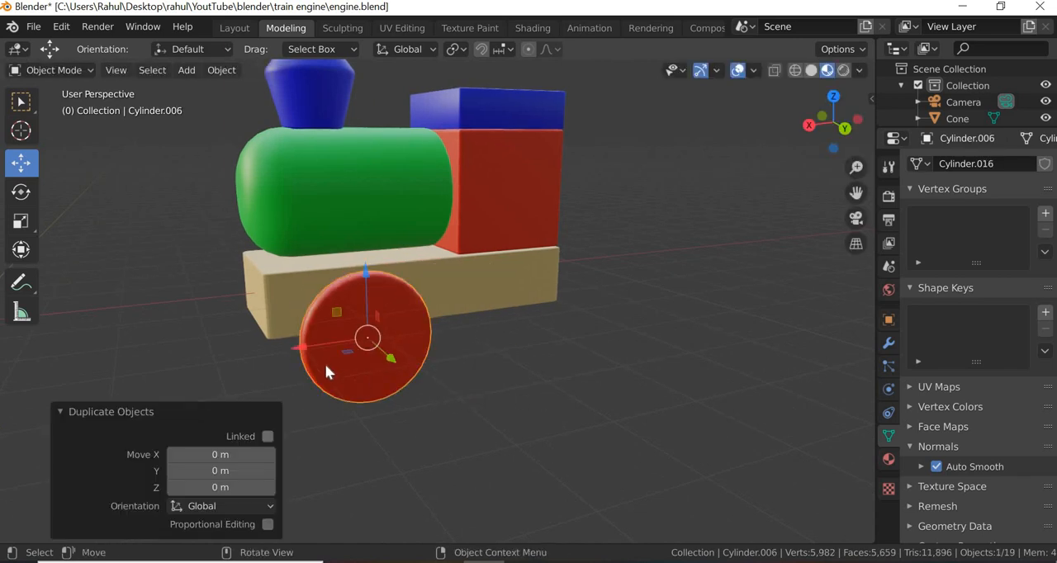
pyautogui.moveTo(376, 344); pyautogui.dragTo(437, 342)
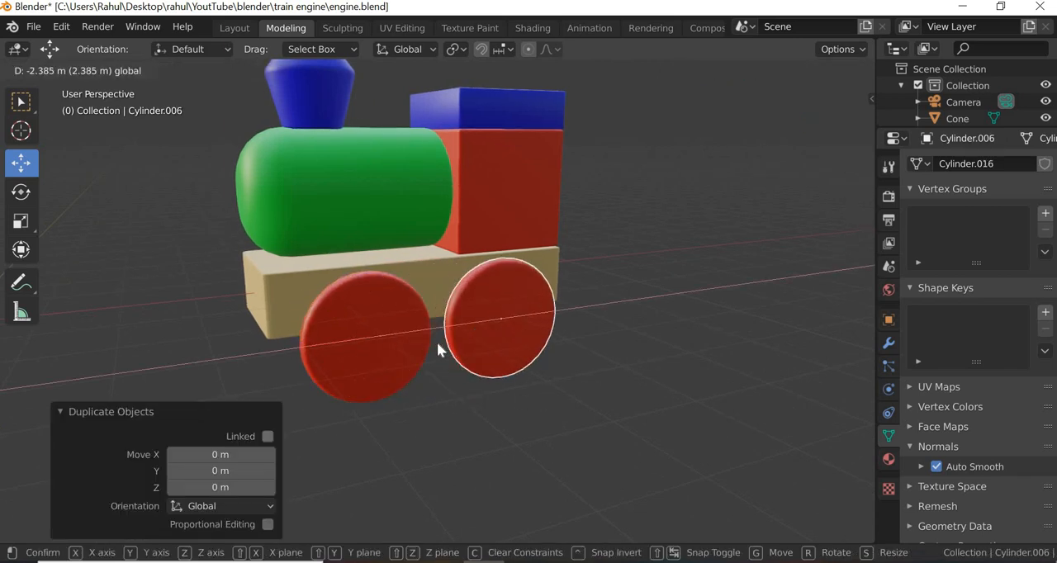
# - Duplicate both wheels together and move the copies along the Y axis to the opposite side of the base, then deselect them
pyautogui.moveTo(529, 447); pyautogui.dragTo(394, 355)
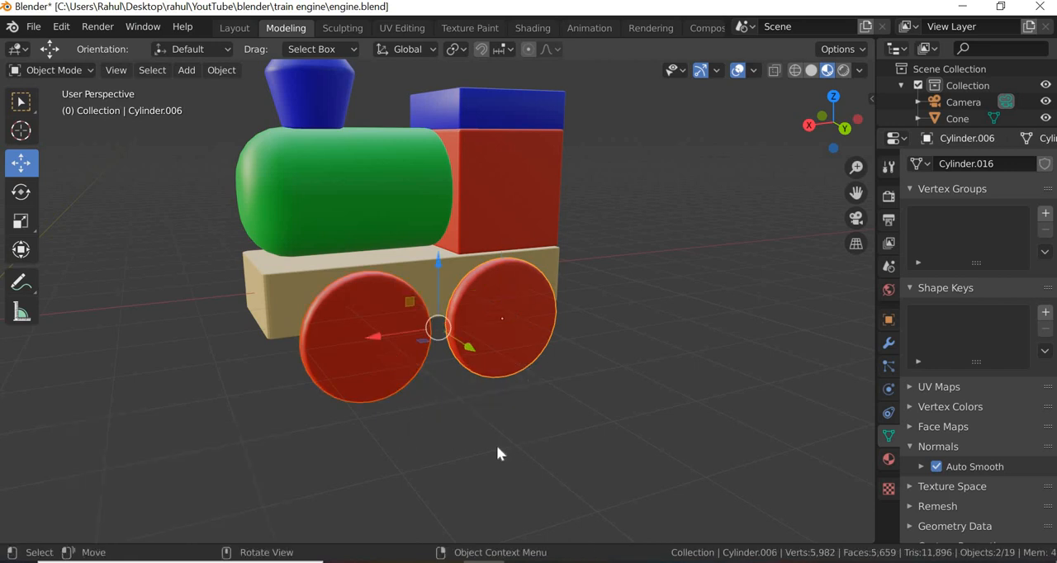
pyautogui.hotkey('shift', 'd')
pyautogui.rightClick(450, 442)
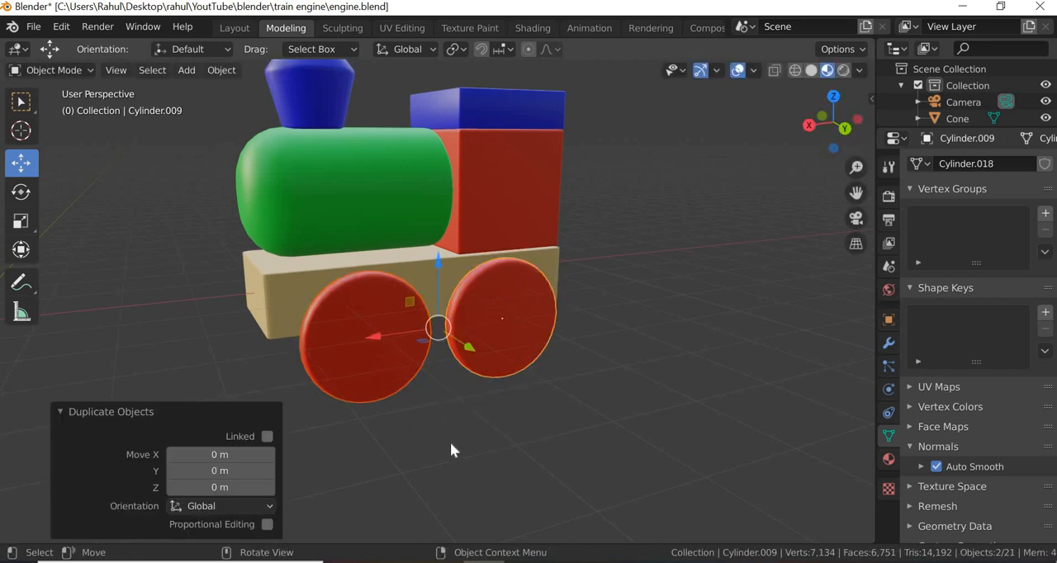
pyautogui.moveTo(495, 446); pyautogui.dragTo(526, 341, button='middle')
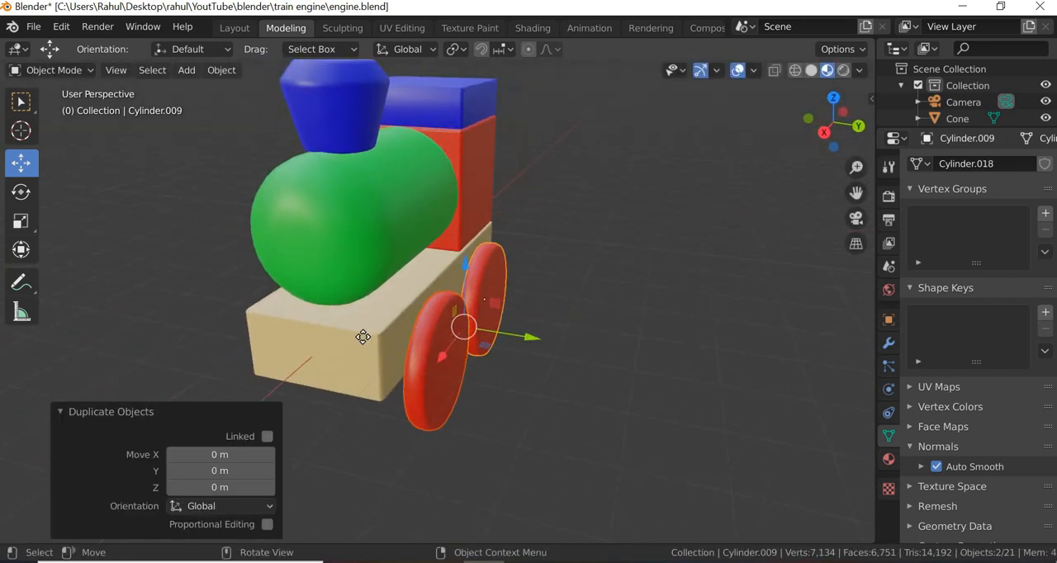
pyautogui.press('g')
pyautogui.press('y')
pyautogui.click(602, 458)
pyautogui.click(679, 460)
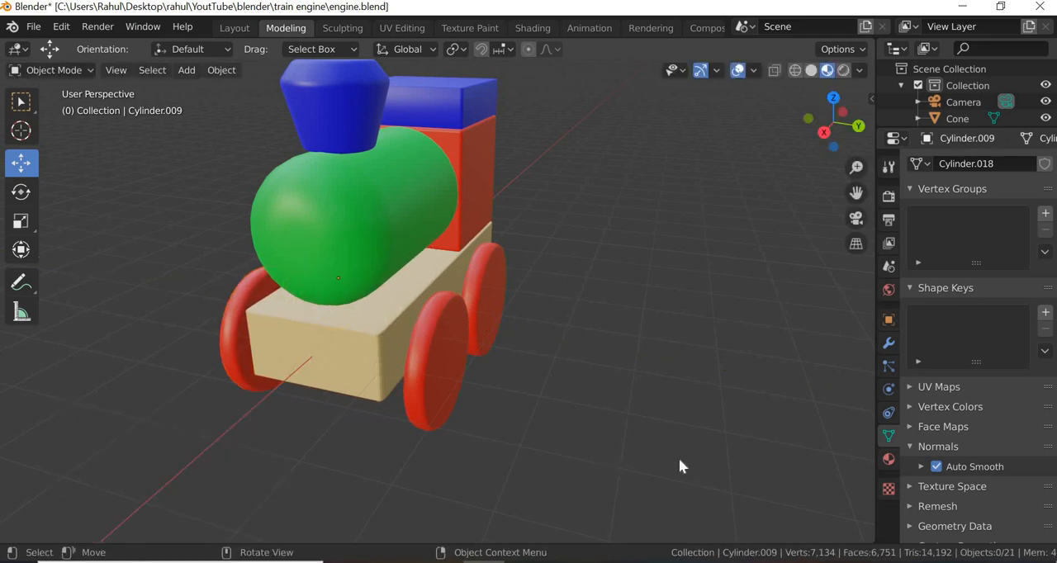
# - Add a mesh cylinder with 32 vertices, 1 m radius and 2 m depth at the world origin, and deselect it
pyautogui.moveTo(679, 460); pyautogui.dragTo(330, 378, button='middle')
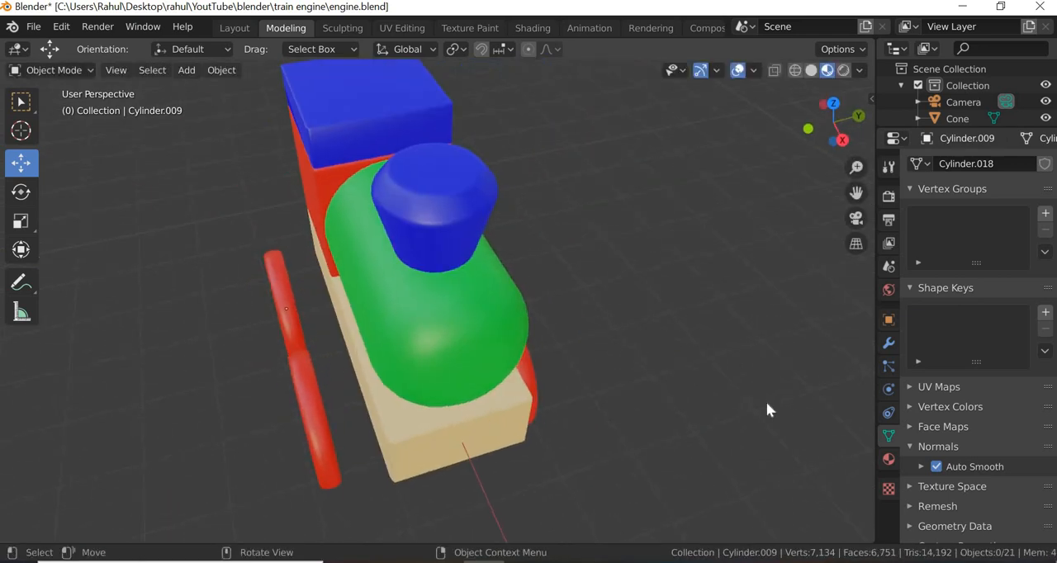
pyautogui.moveTo(630, 405); pyautogui.dragTo(645, 375, button='middle')
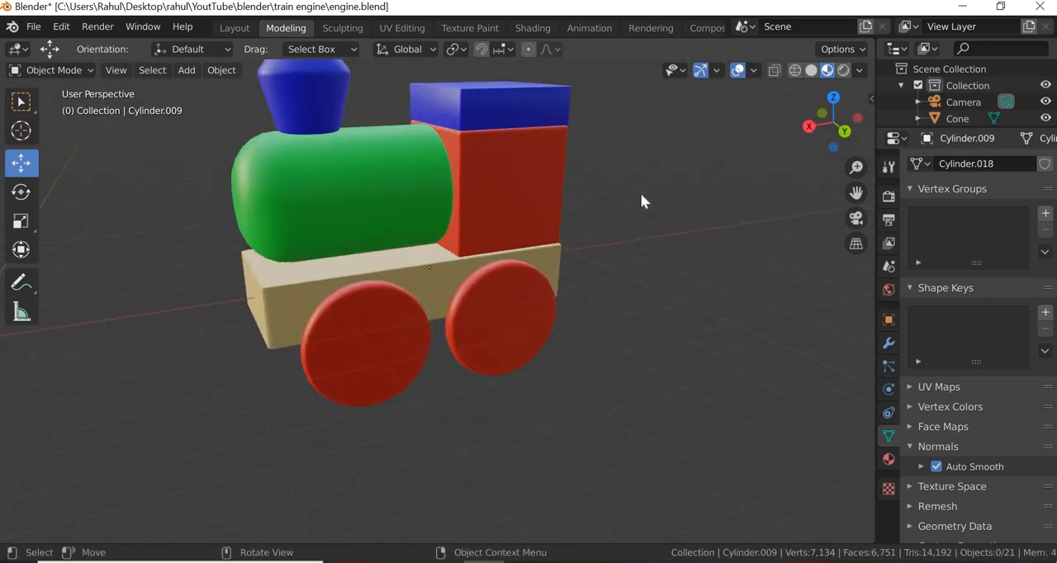
pyautogui.moveTo(699, 239); pyautogui.dragTo(689, 259, button='middle')
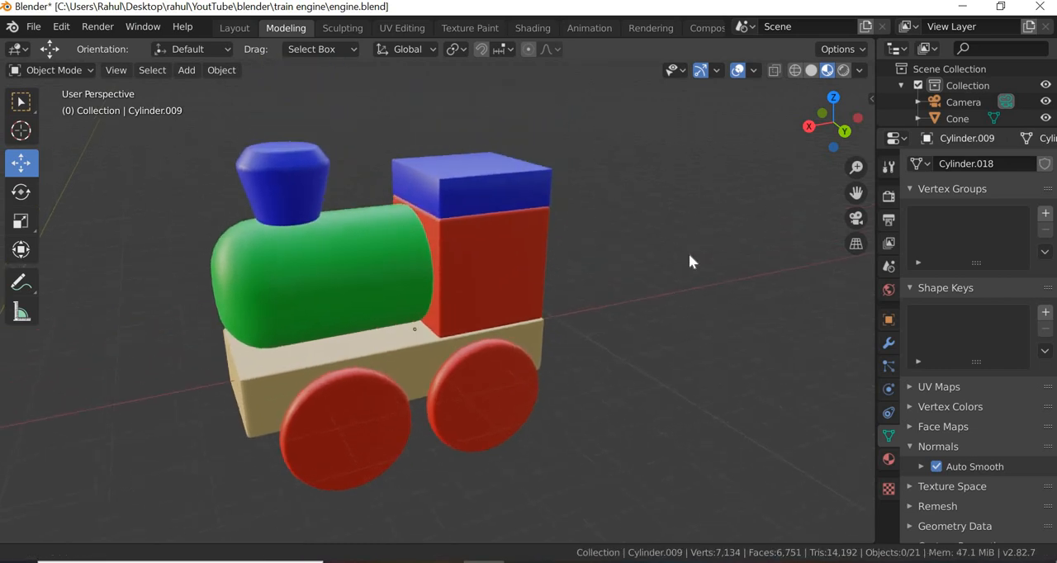
pyautogui.click(188, 71)
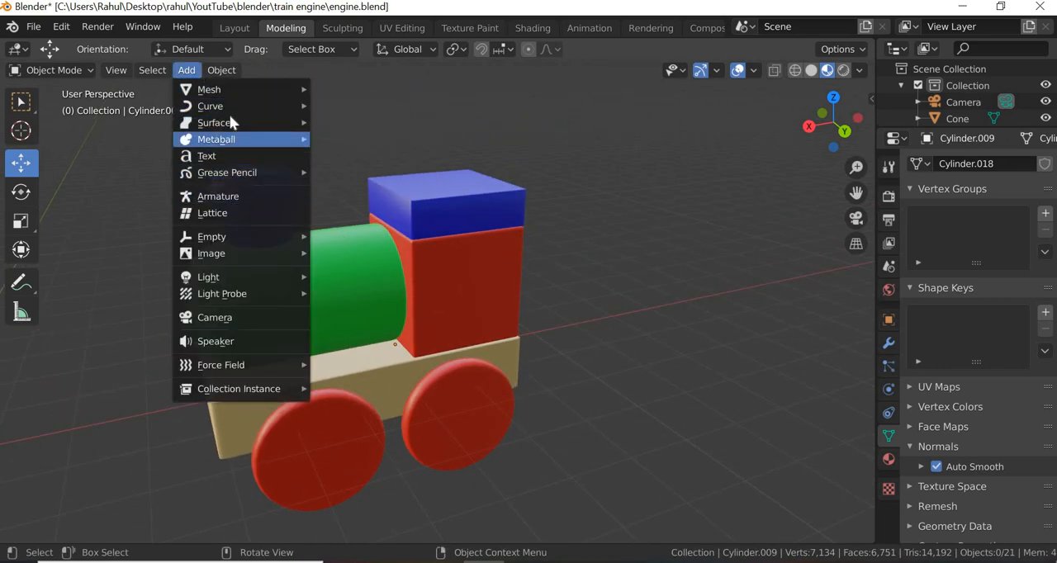
pyautogui.moveTo(222, 88)
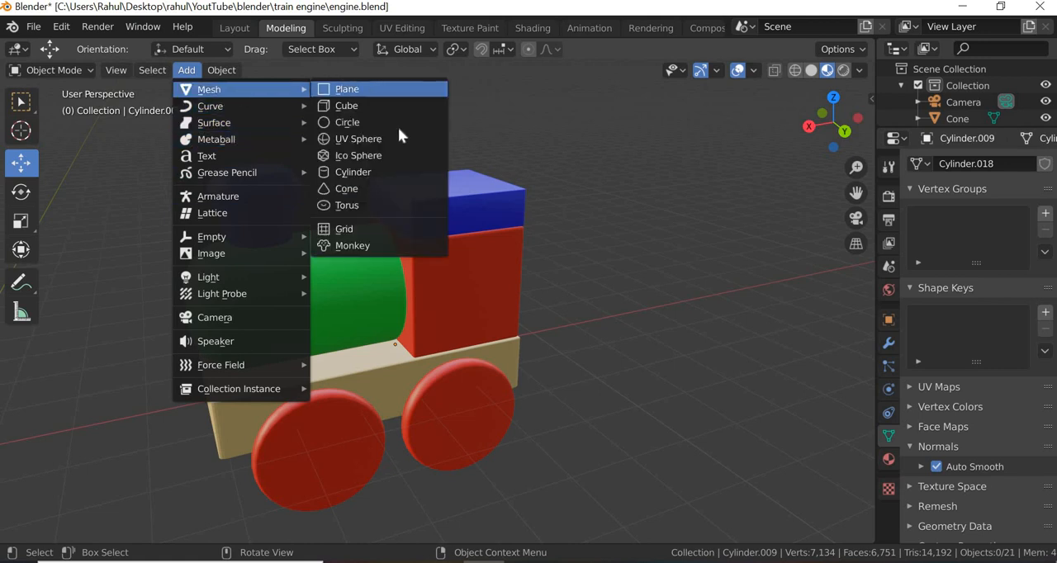
pyautogui.click(375, 171)
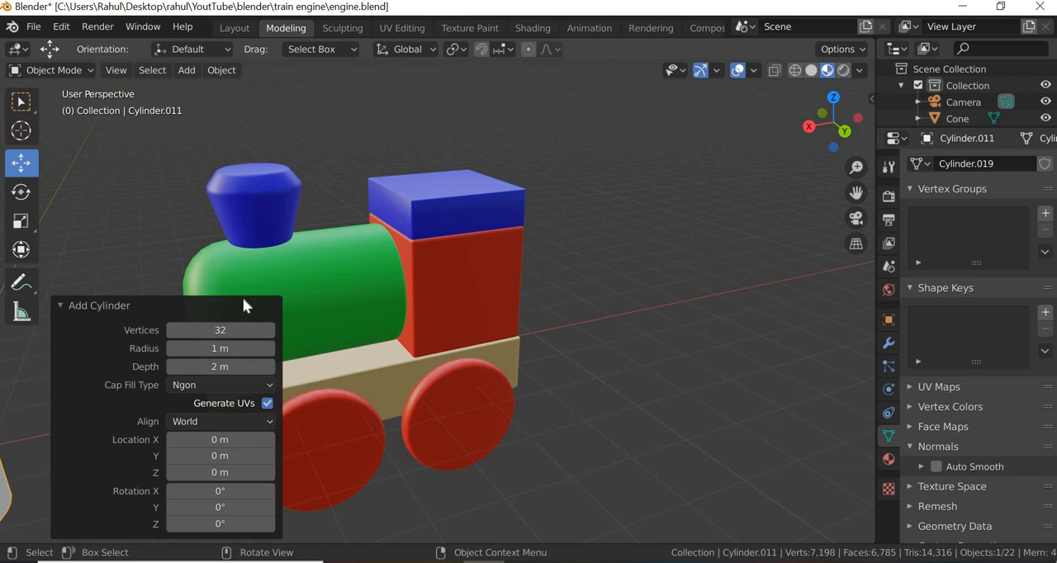
pyautogui.click(130, 262)
pyautogui.scroll(-6, 487, 290)
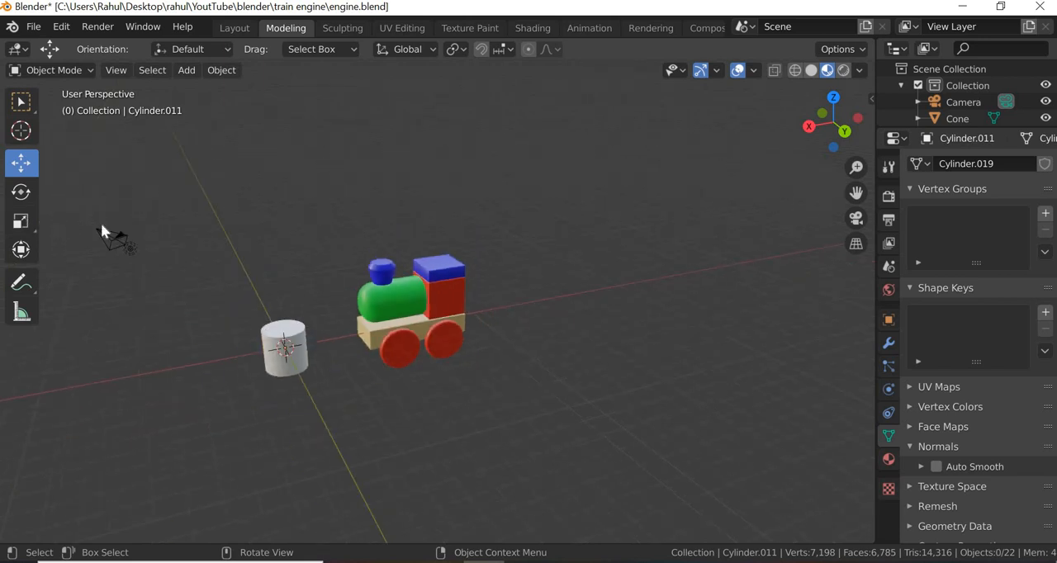
# - Rotate the new cylinder about the Y axis and set its Y rotation to exactly 90°
pyautogui.scroll(2, 101, 230)
pyautogui.click(21, 191)
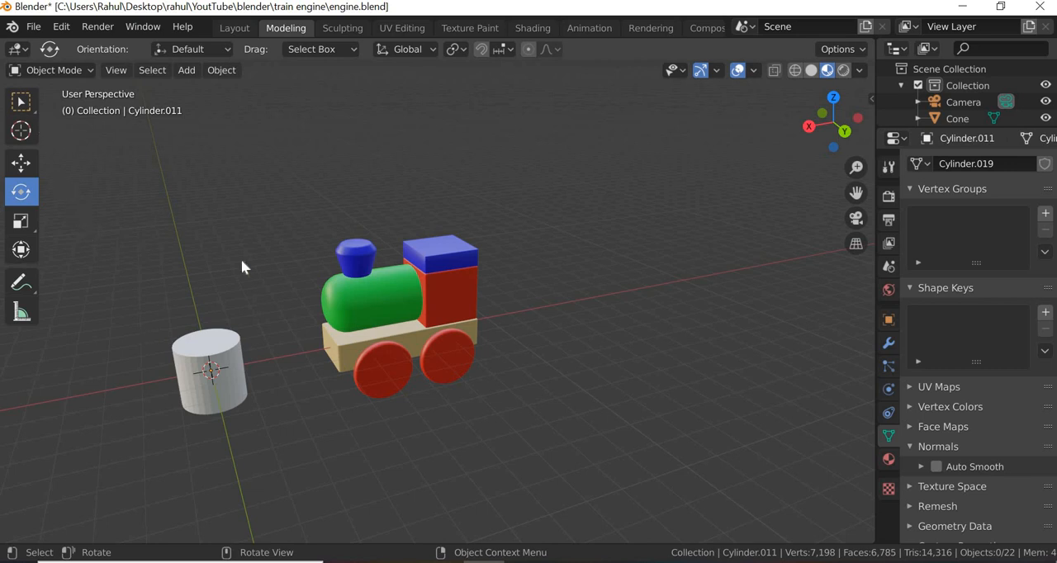
pyautogui.click(190, 404)
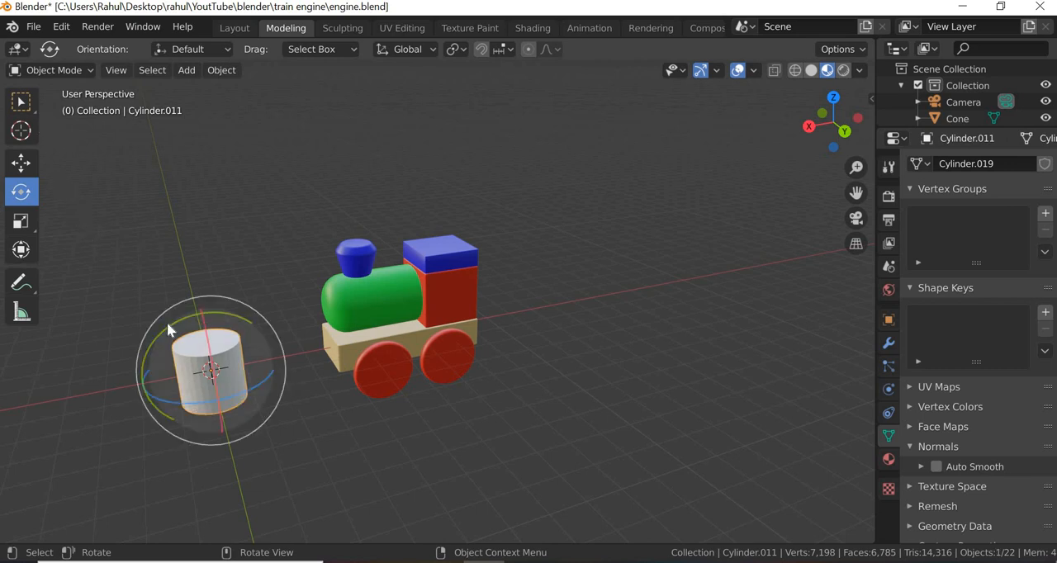
pyautogui.moveTo(167, 322); pyautogui.dragTo(122, 403)
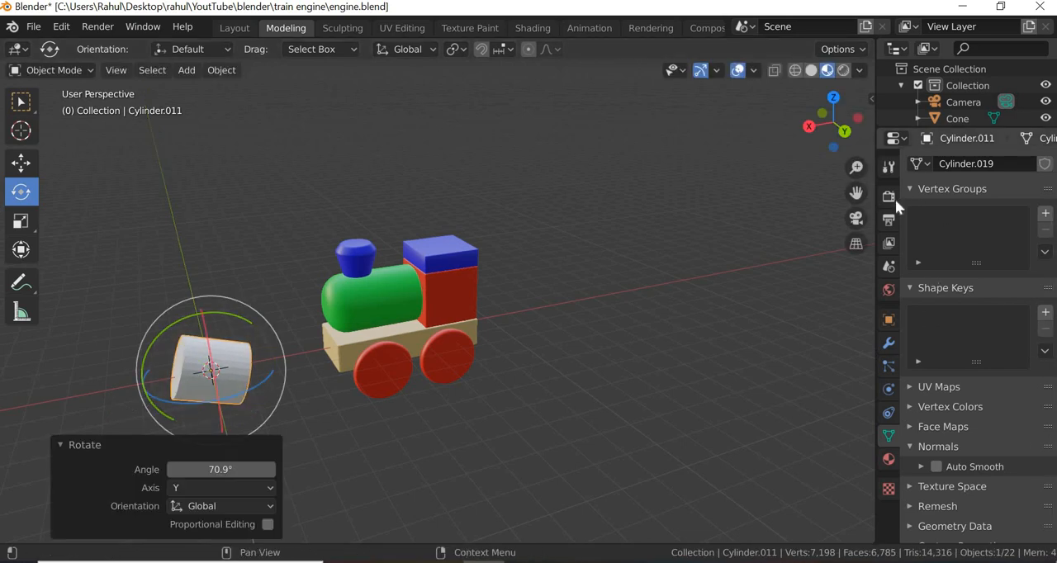
pyautogui.click(890, 321)
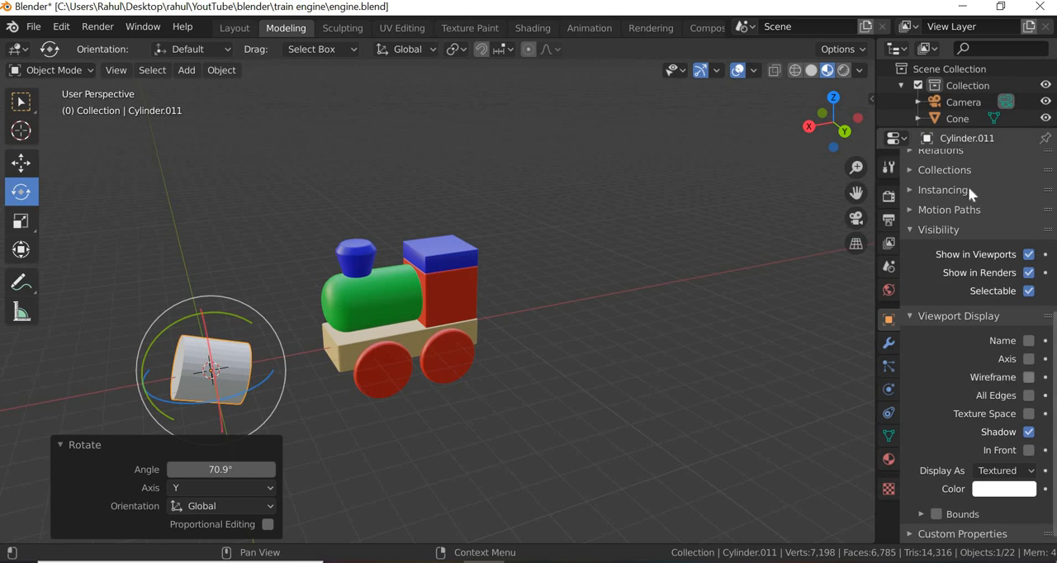
pyautogui.scroll(8, 968, 187)
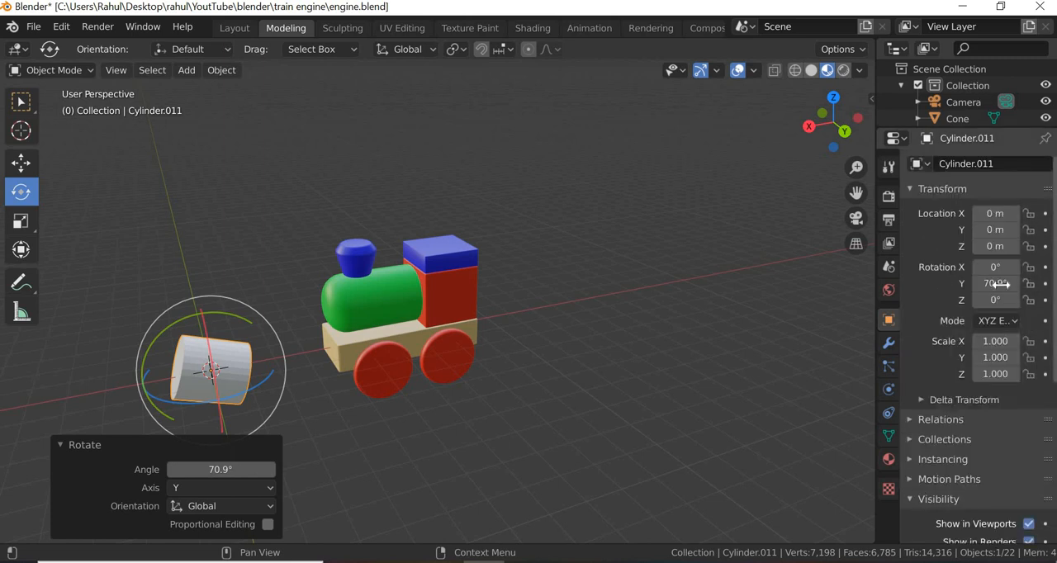
pyautogui.click(995, 283)
pyautogui.write('90')
pyautogui.press('Return')
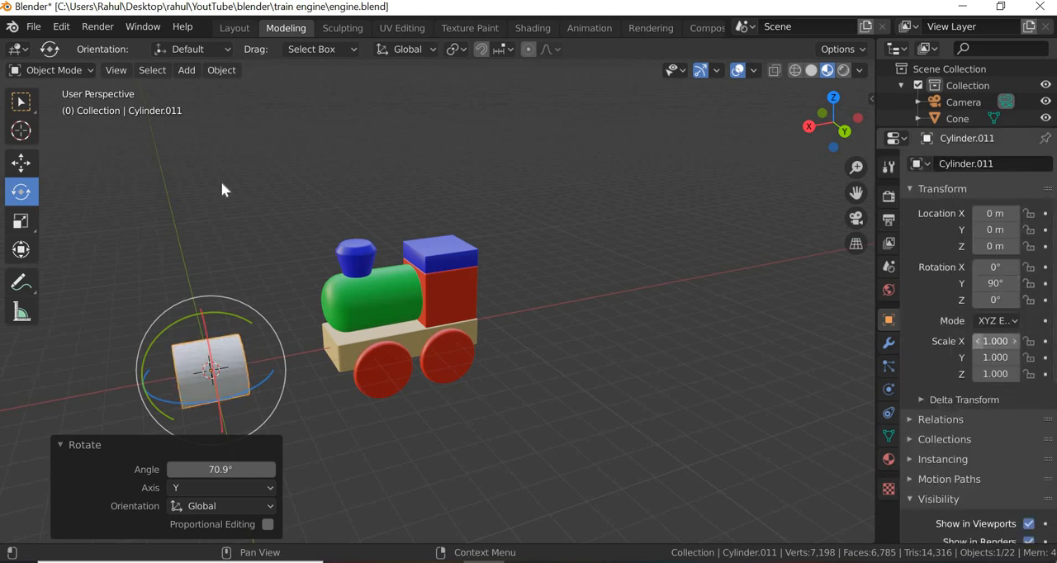
# - Move the cylinder about -8.44 m along X and 4.37 m along Z above the cab, and check the engine reference photo
pyautogui.click(21, 162)
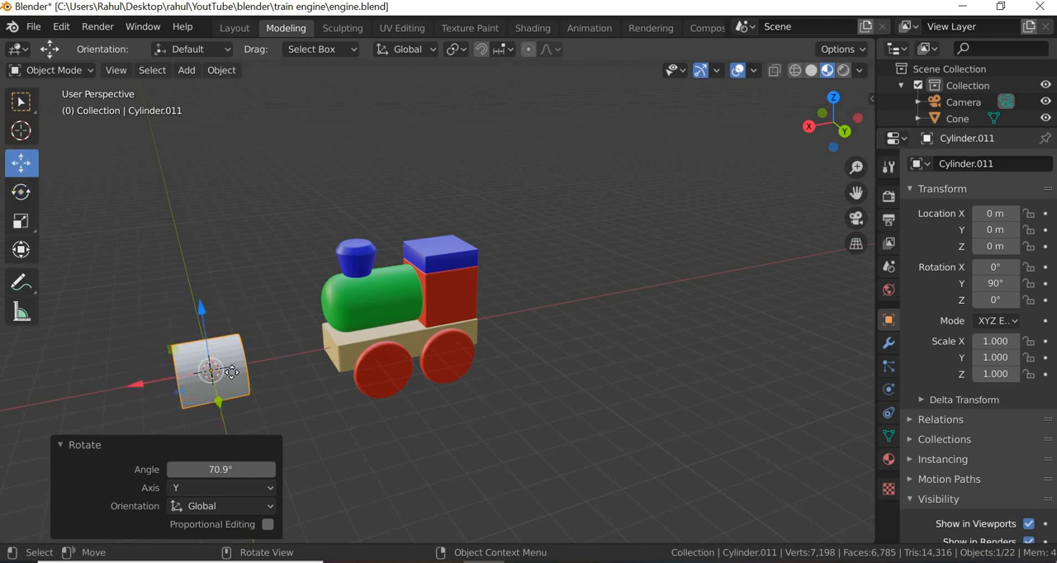
pyautogui.moveTo(231, 372); pyautogui.dragTo(458, 157)
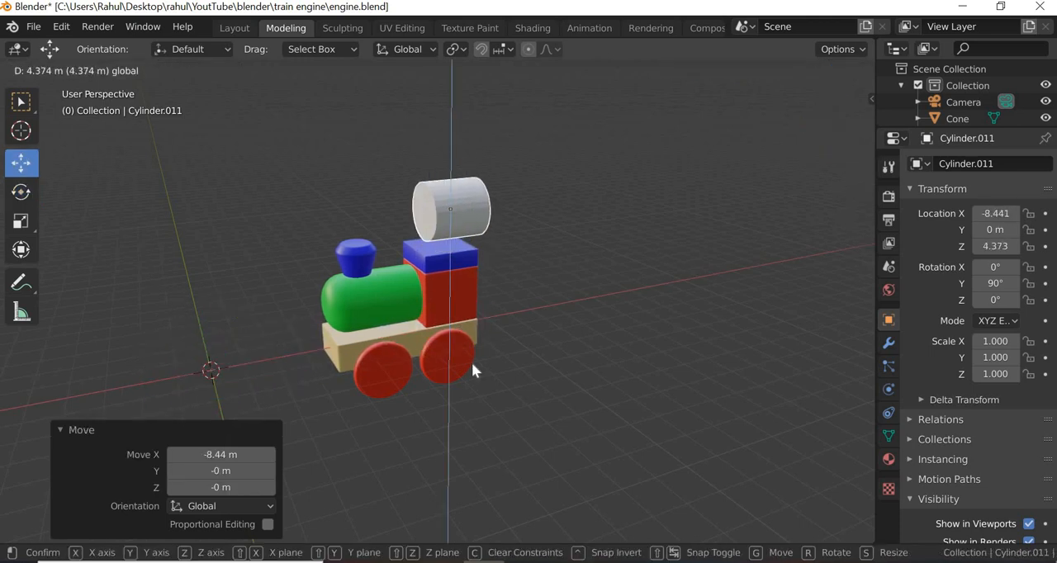
pyautogui.click(525, 562)
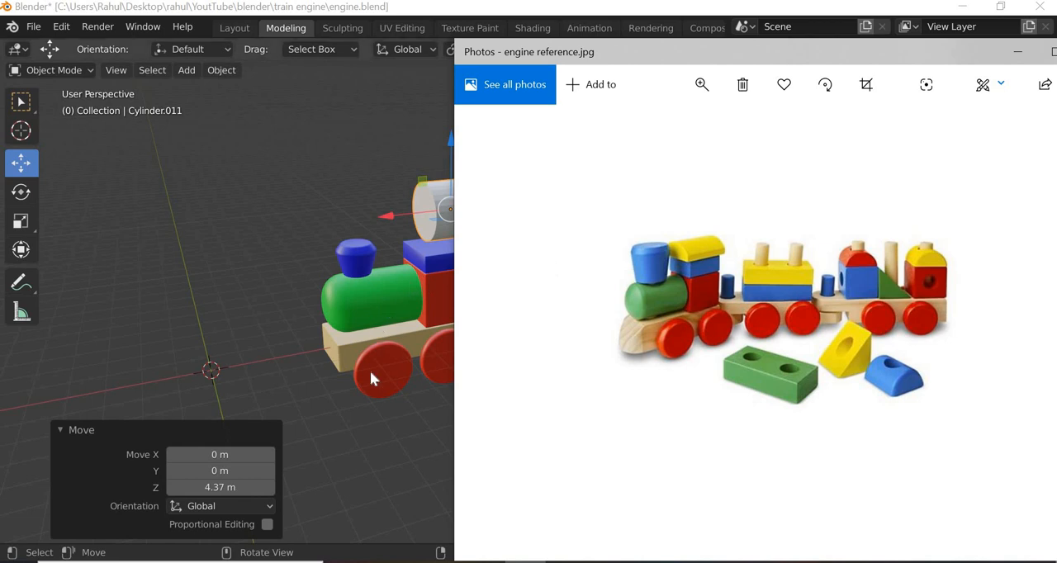
pyautogui.hotkey('alt', 'Tab')
# - Frame the cylinder in the right orthographic view and enter Edit Mode with edge selection
pyautogui.press('KP_1')
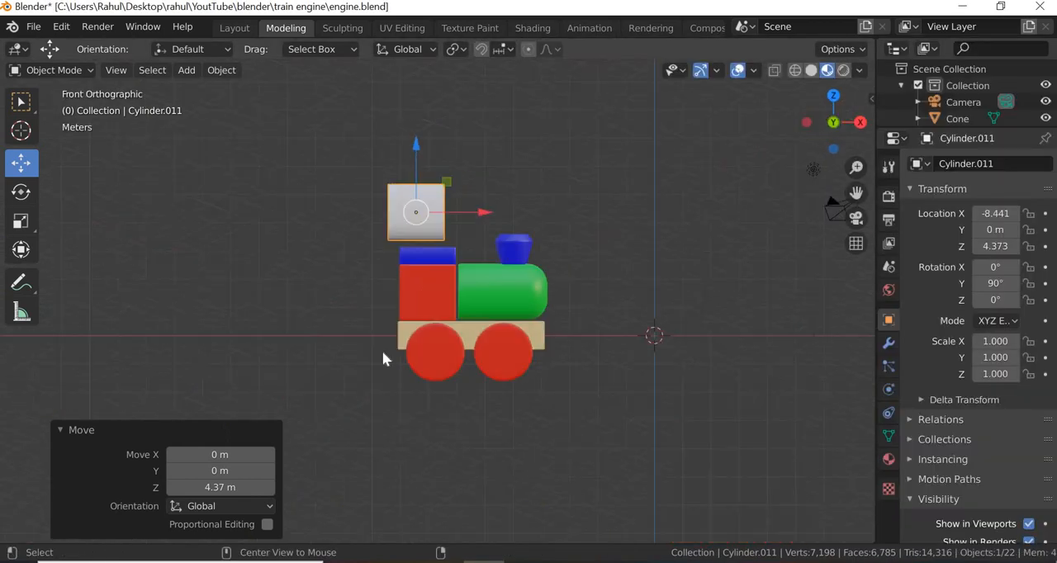
pyautogui.keyDown('alt'); pyautogui.moveTo(487, 353); pyautogui.dragTo(465, 229, button='middle'); pyautogui.keyUp('alt')
pyautogui.scroll(6, 484, 184)
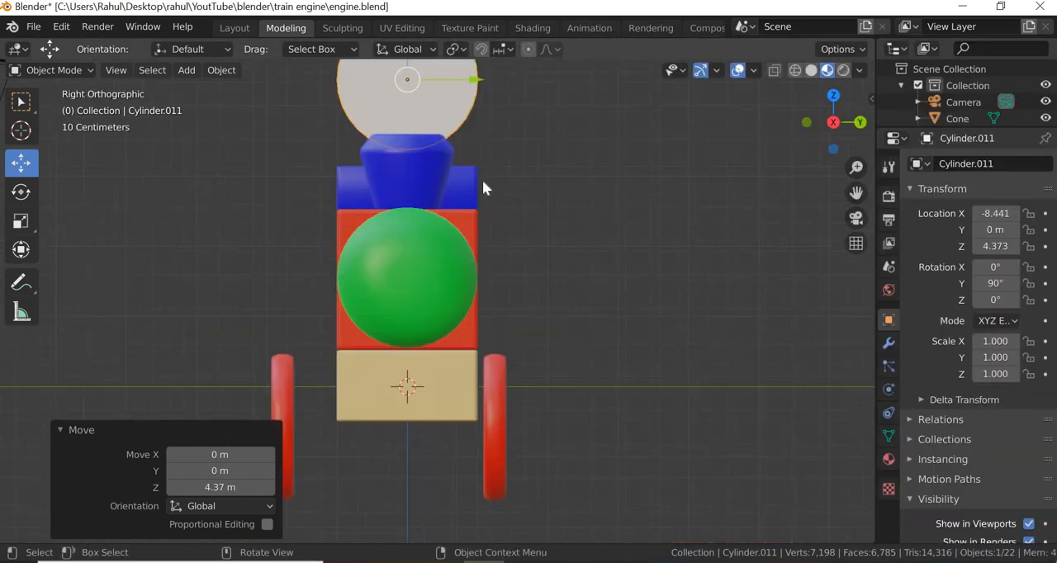
pyautogui.press('KP_Decimal')
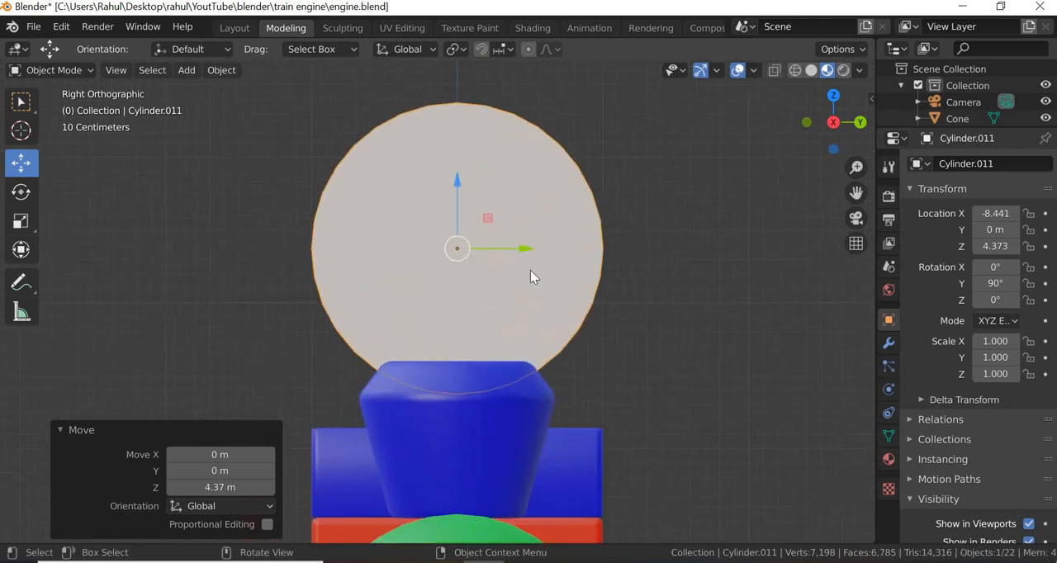
pyautogui.click(88, 70)
pyautogui.click(63, 106)
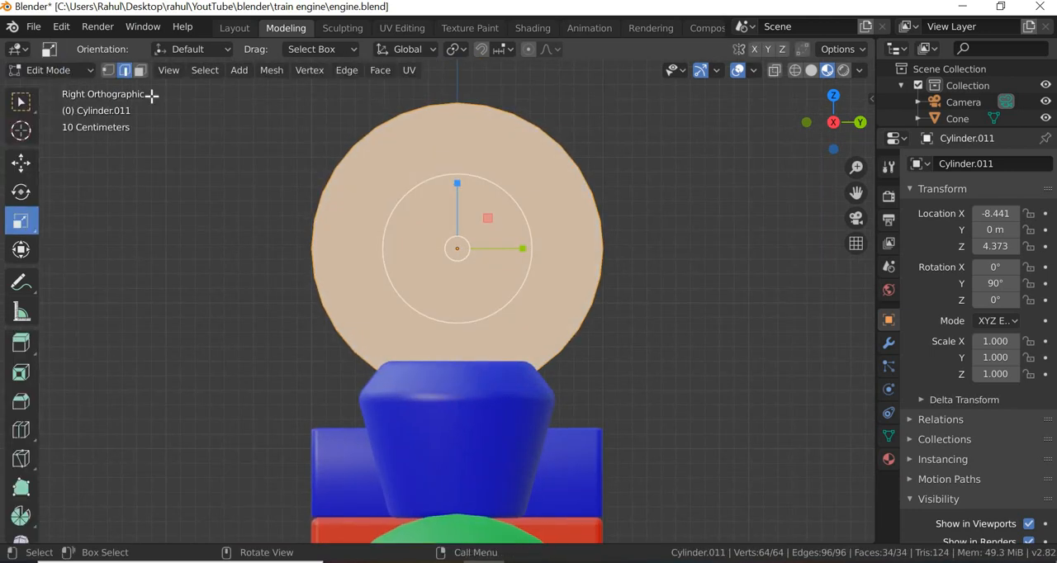
pyautogui.click(108, 71)
pyautogui.rightClick(467, 197)
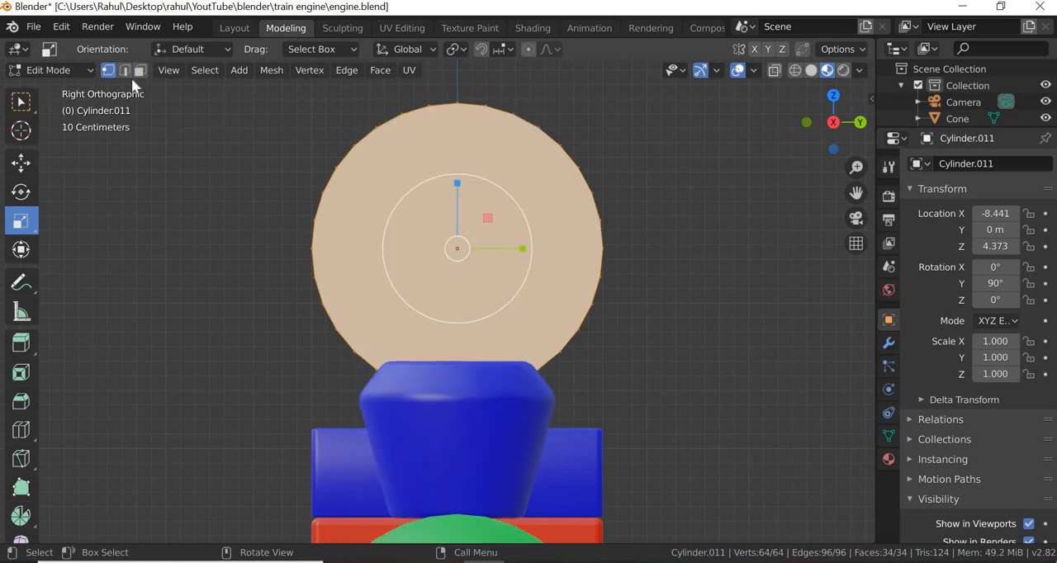
pyautogui.click(125, 69)
# - Try to bisect the cylinder horizontally at about Z 4.7 m with Fill and Clear Inner, and undo the cut
pyautogui.rightClick(493, 206)
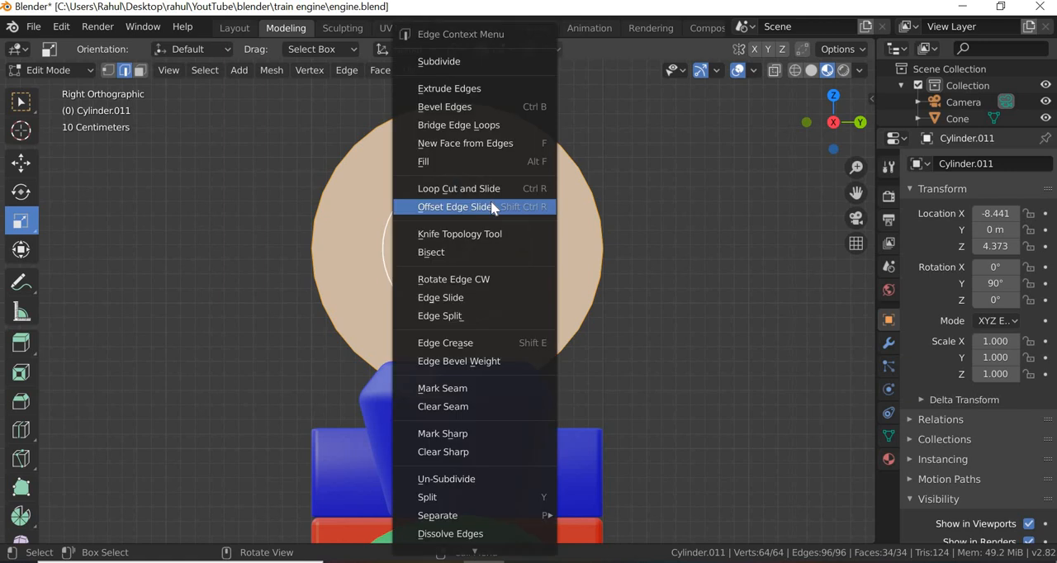
pyautogui.click(449, 253)
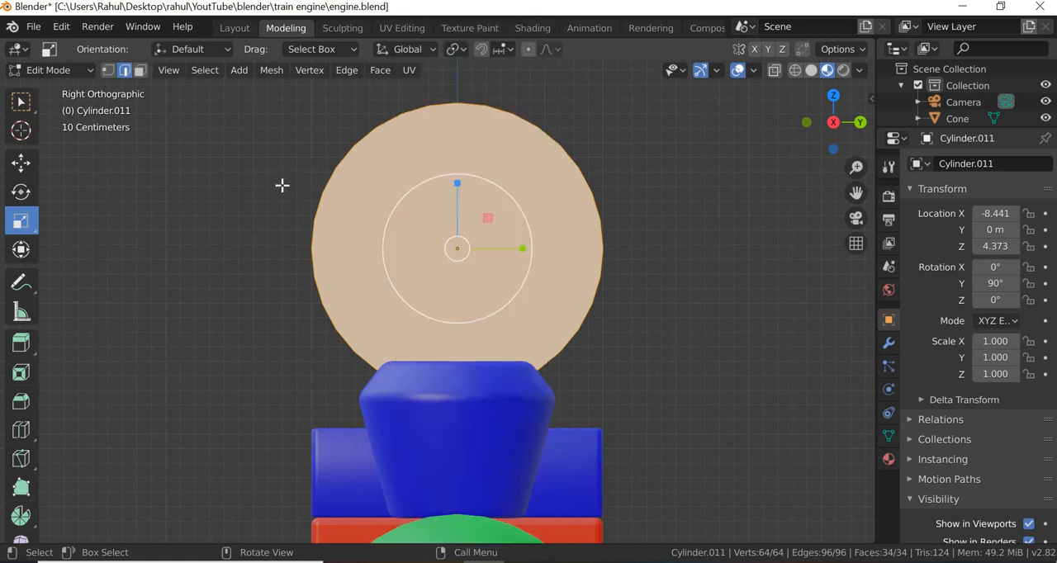
pyautogui.click(264, 112)
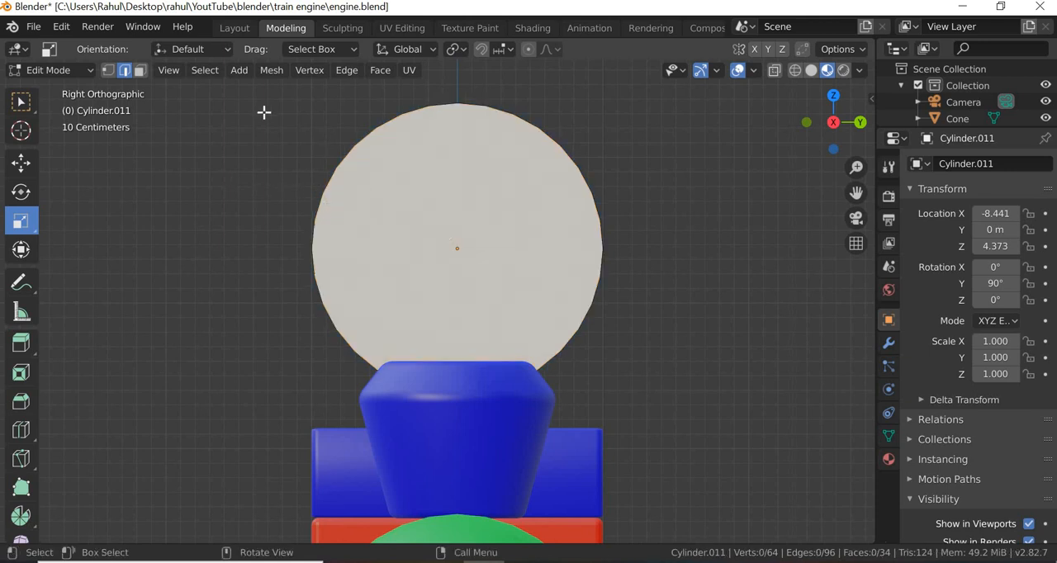
pyautogui.moveTo(257, 100); pyautogui.dragTo(731, 417)
pyautogui.rightClick(408, 234)
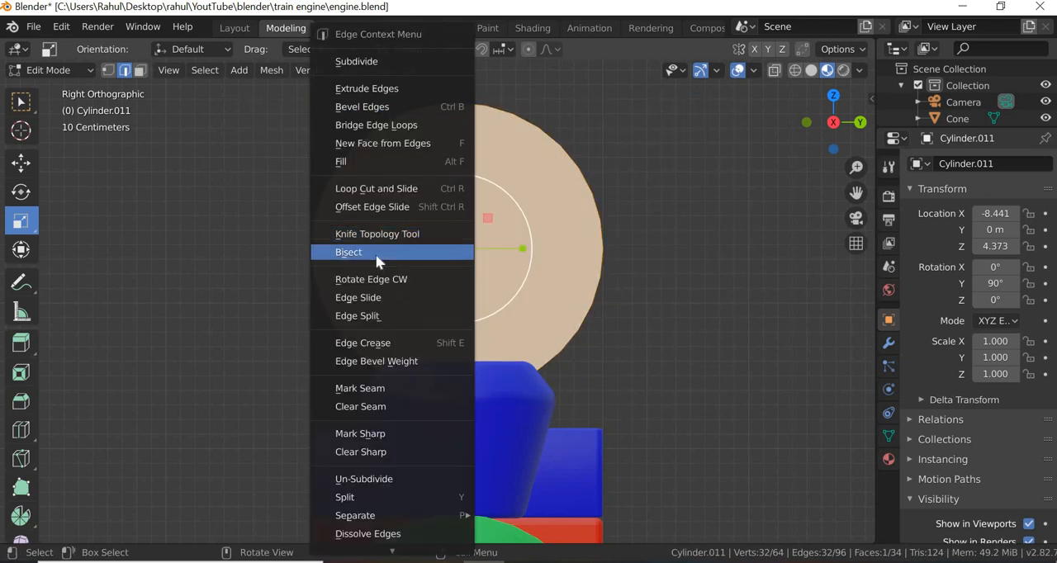
pyautogui.click(368, 251)
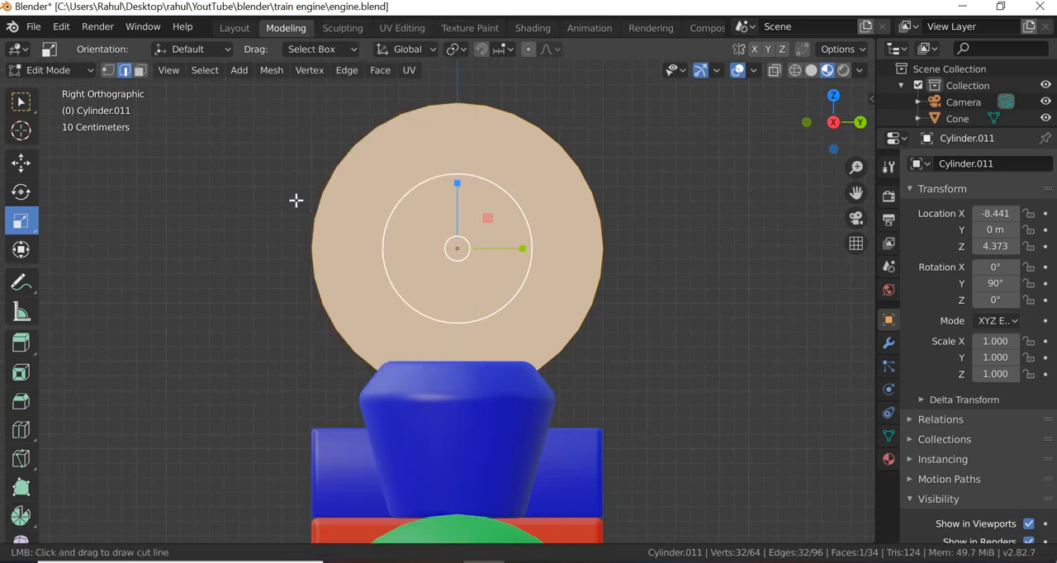
pyautogui.moveTo(297, 200); pyautogui.dragTo(736, 201)
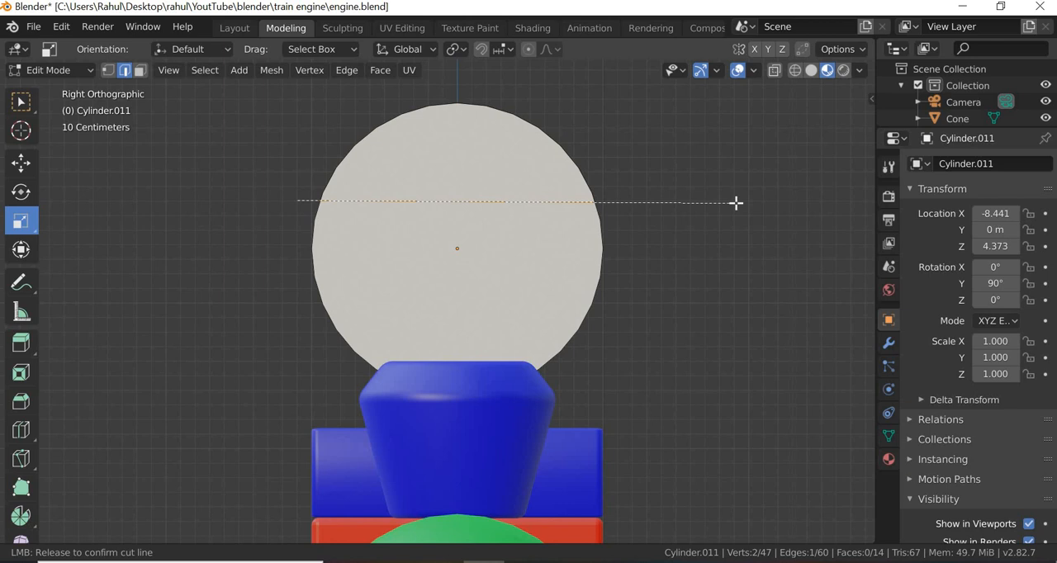
pyautogui.moveTo(736, 200); pyautogui.dragTo(736, 201)
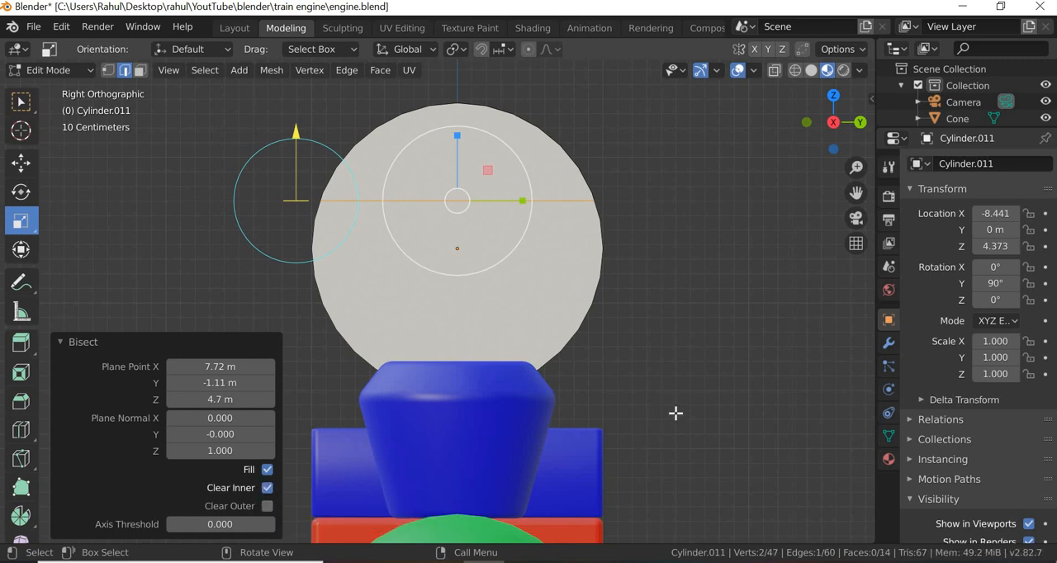
pyautogui.hotkey('ctrl', 'z')
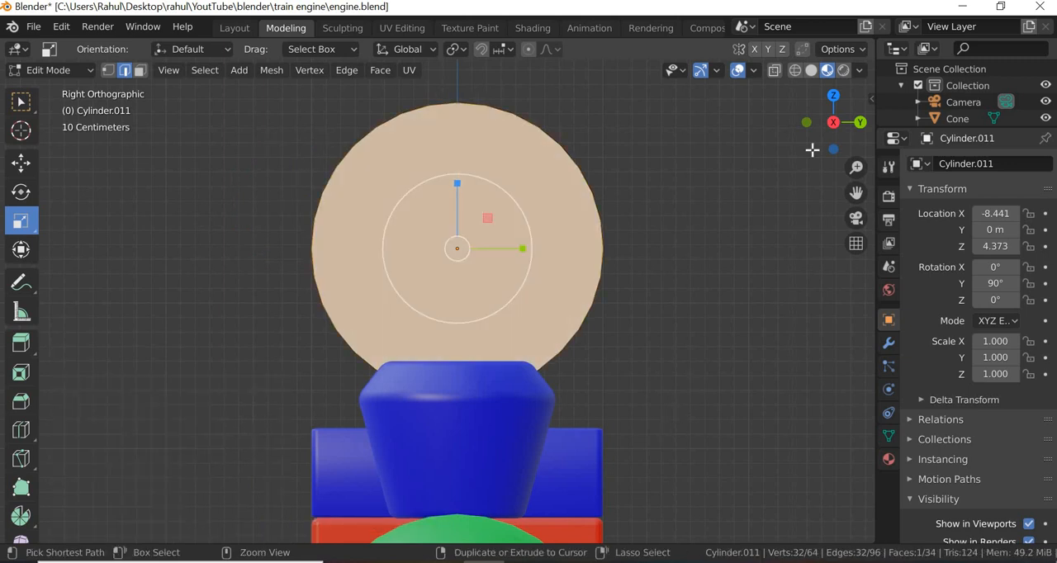
# - In wireframe shading, select the whole cylinder and bisect it horizontally at about Z 4.8 m, with Clear Inner enabled and Fill disabled
pyautogui.click(795, 70)
pyautogui.moveTo(246, 83); pyautogui.dragTo(753, 456)
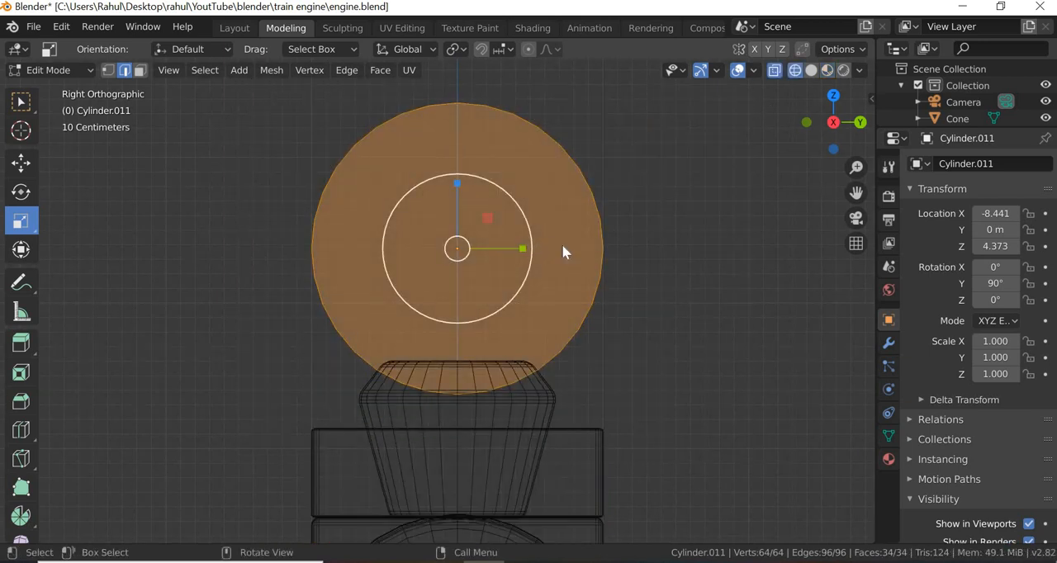
pyautogui.rightClick(562, 244)
pyautogui.click(541, 252)
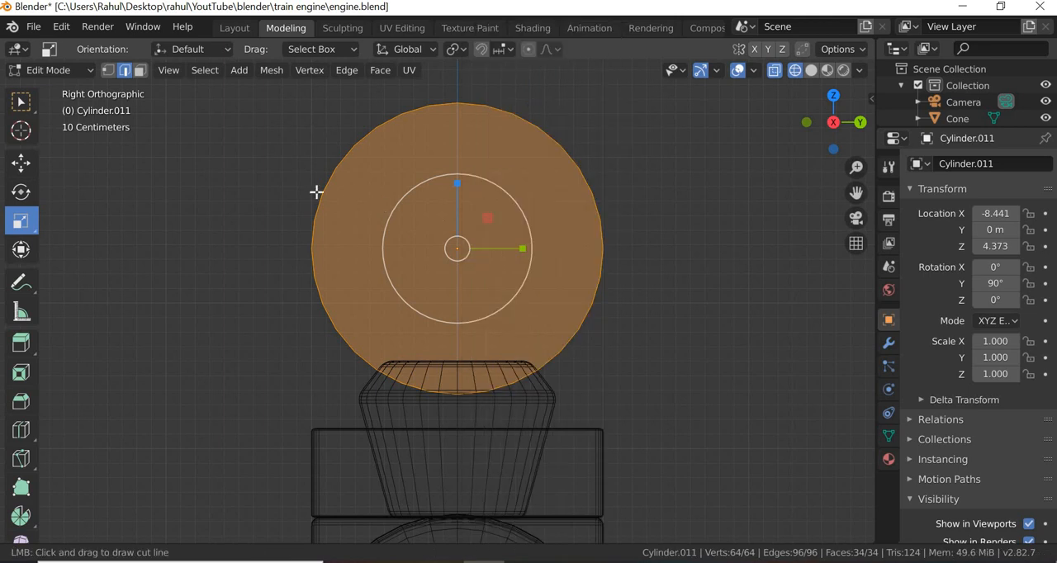
pyautogui.moveTo(287, 185); pyautogui.dragTo(661, 191)
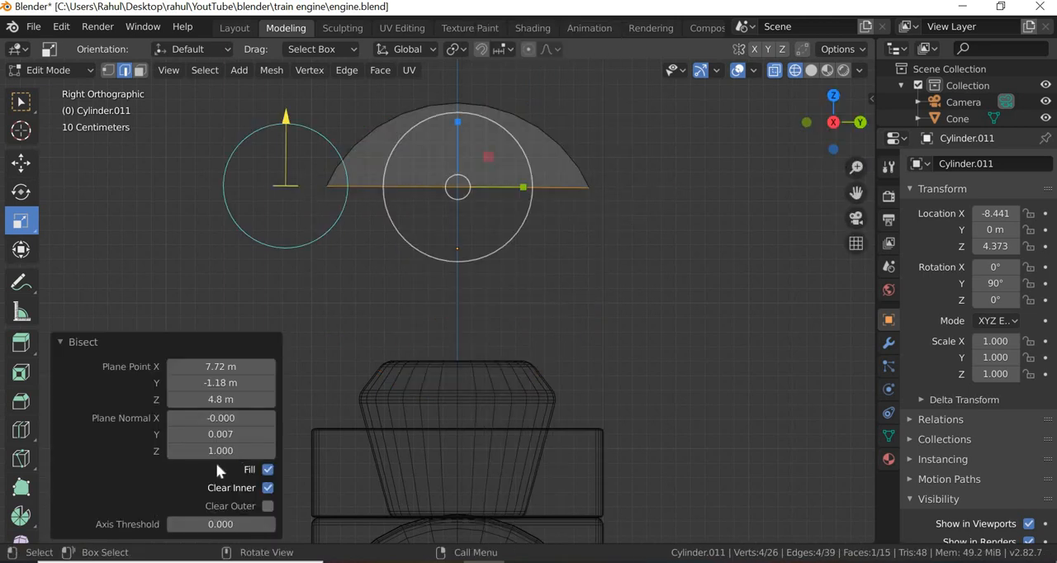
pyautogui.click(269, 489)
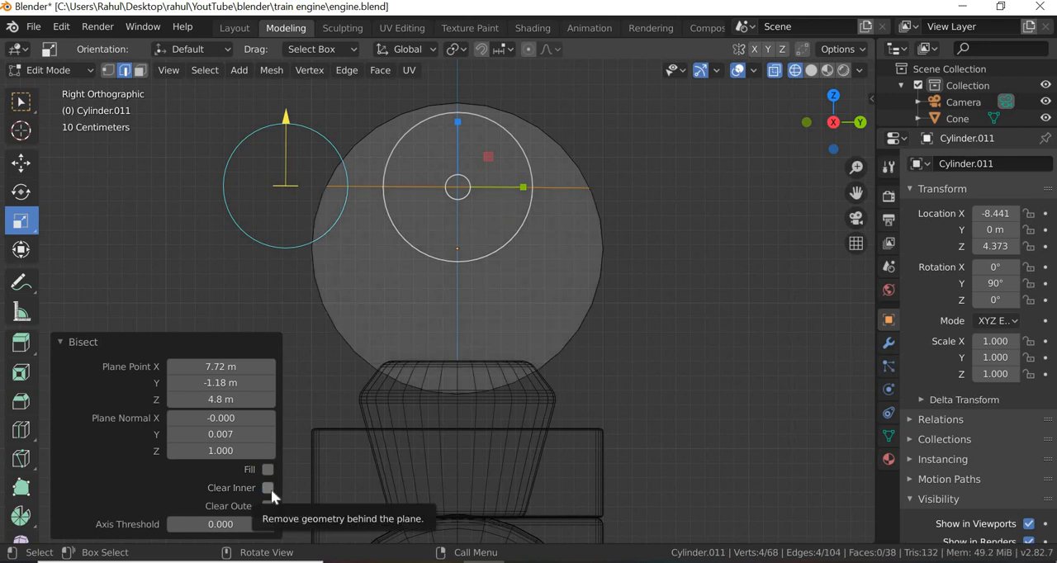
pyautogui.click(269, 488)
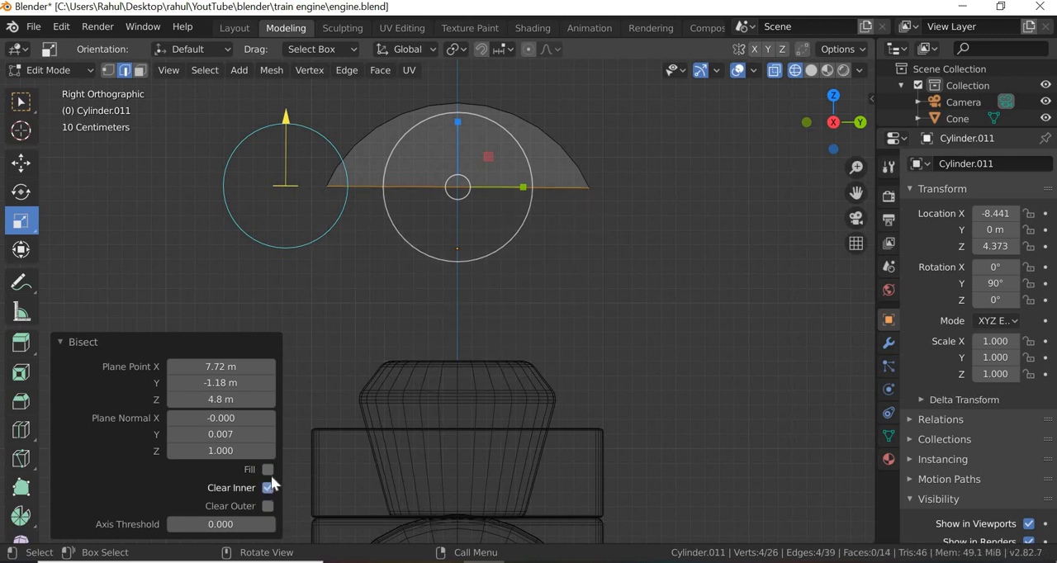
# - Switch back to material preview and inspect the cut cylinder's underside in perspective
pyautogui.click(827, 69)
pyautogui.moveTo(533, 279); pyautogui.dragTo(547, 303, button='middle')
pyautogui.moveTo(550, 163); pyautogui.dragTo(550, 163, button='middle')
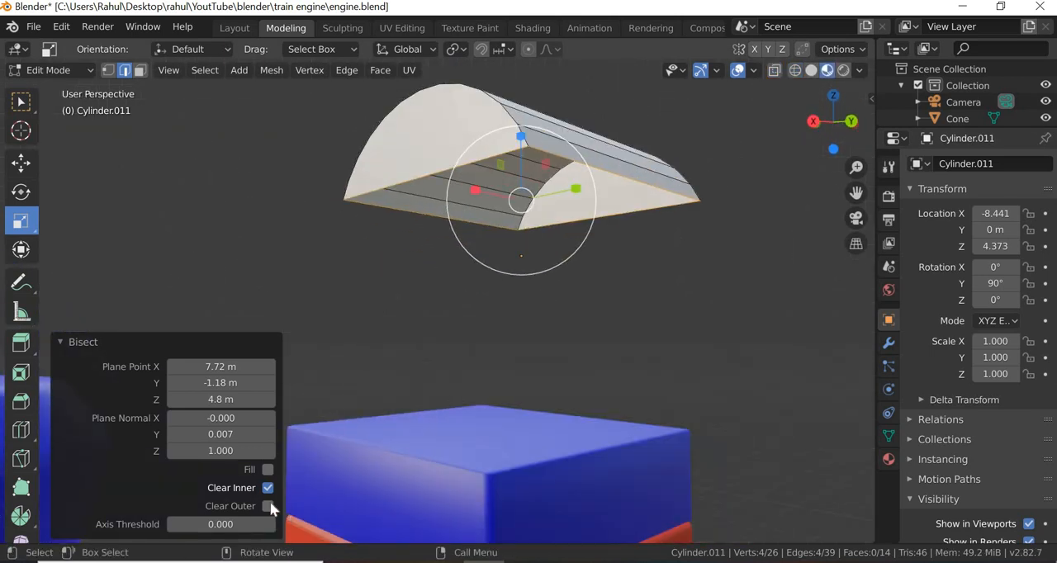
# - Try the bisect's Clear Outer option in combination with Clear Inner, and restore Clear Inner alone
pyautogui.click(269, 507)
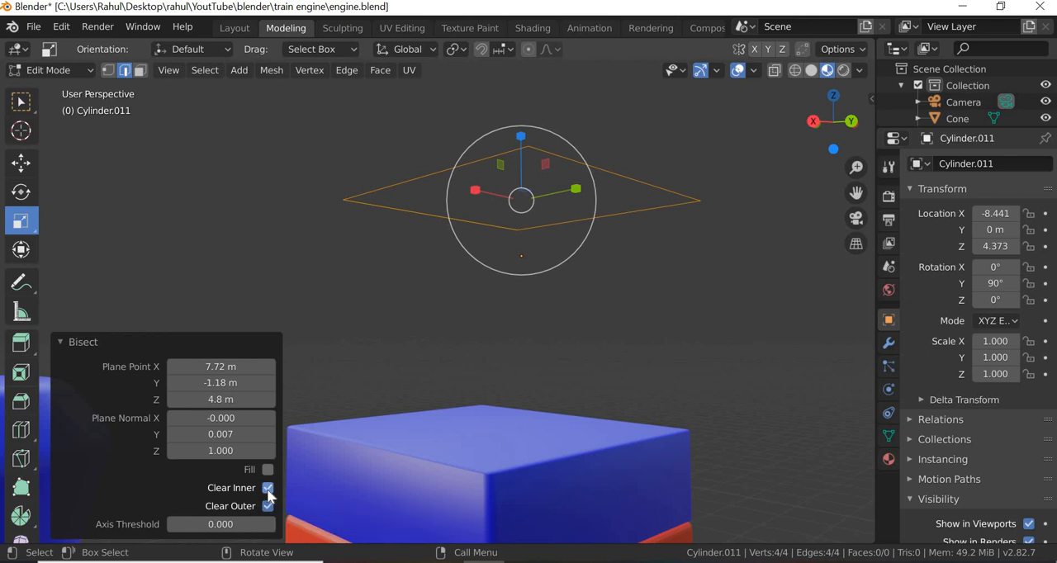
pyautogui.click(268, 489)
pyautogui.click(269, 488)
pyautogui.click(269, 506)
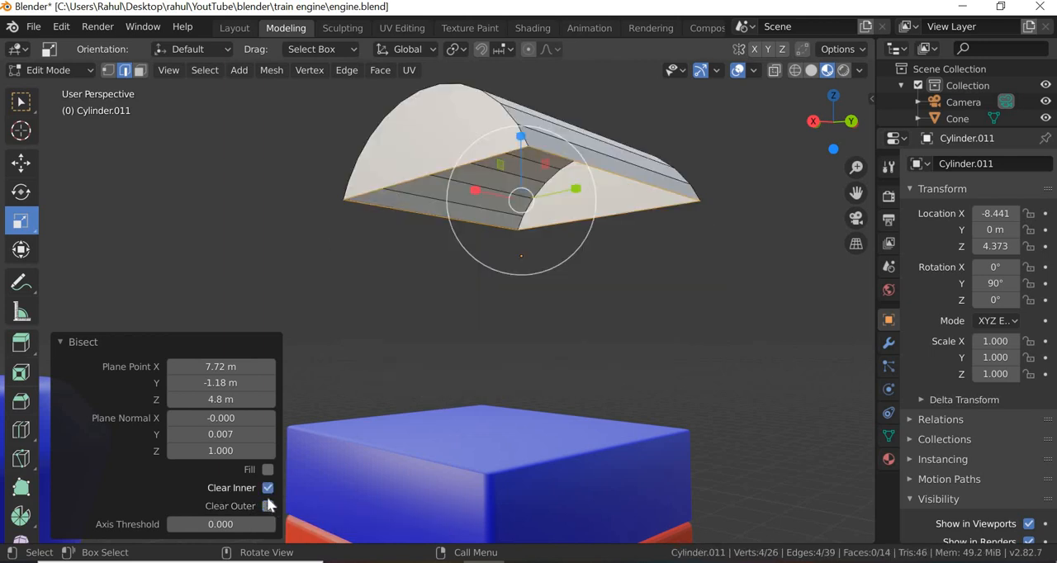
# - Enable Fill on the bisect to close the cut underside of the cylinder, and clear the selection
pyautogui.click(267, 470)
pyautogui.click(267, 470)
pyautogui.click(268, 470)
pyautogui.click(669, 308)
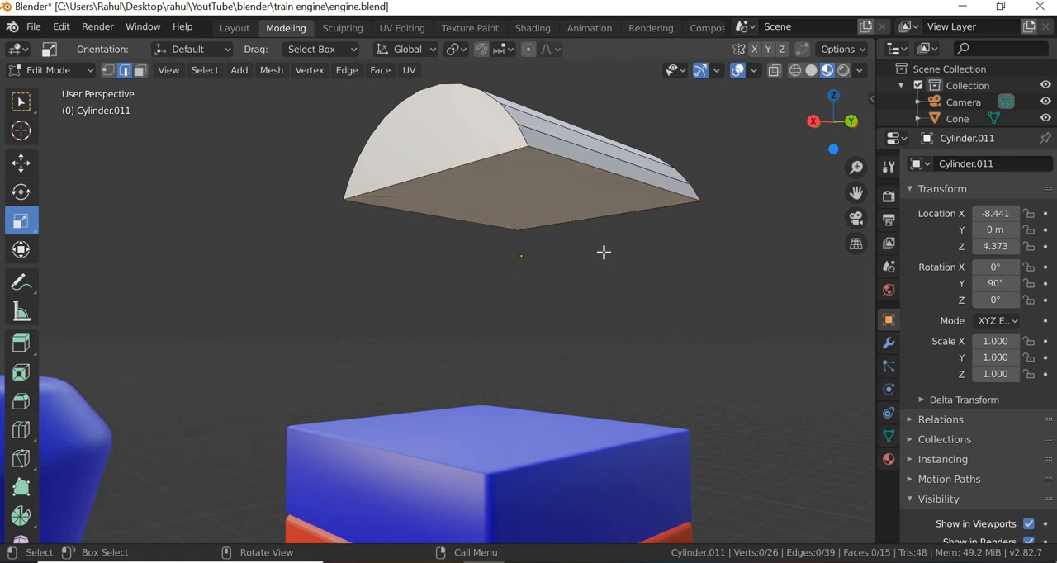
# - In face selection, extrude the flat underside of the half cylinder downward by about 0.127 m
pyautogui.click(139, 70)
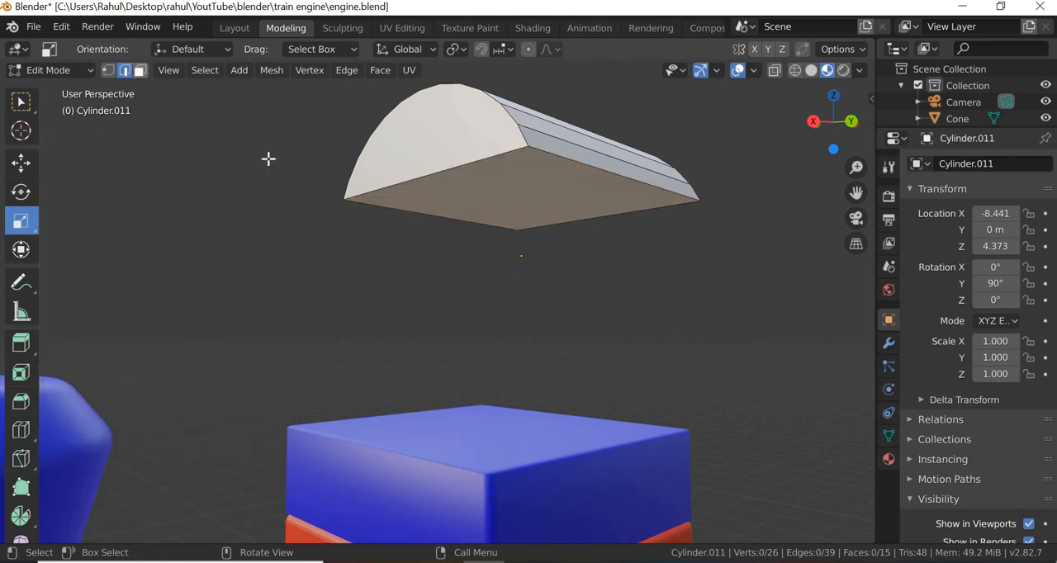
pyautogui.click(536, 196)
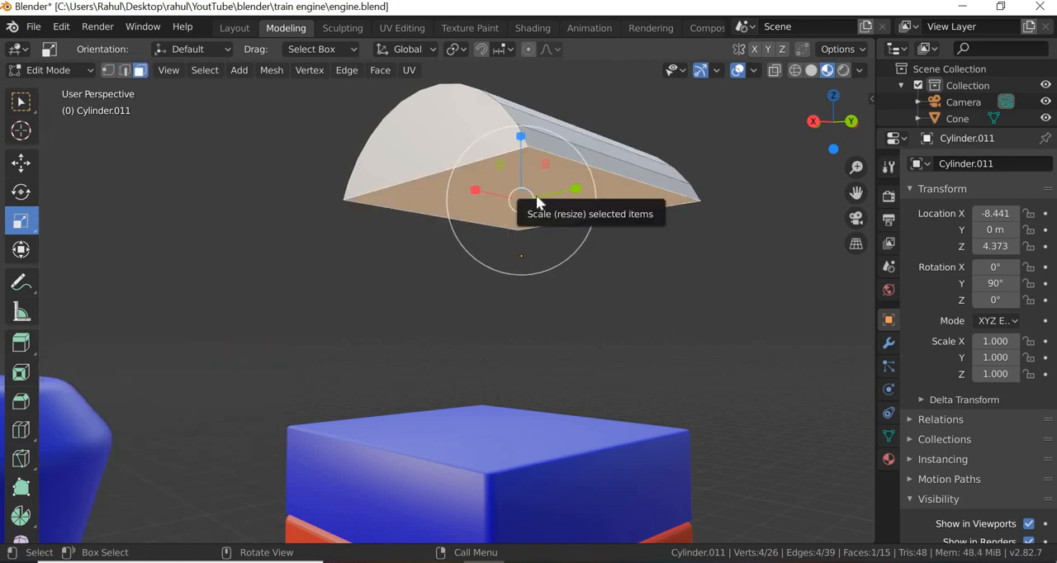
pyautogui.rightClick(536, 198)
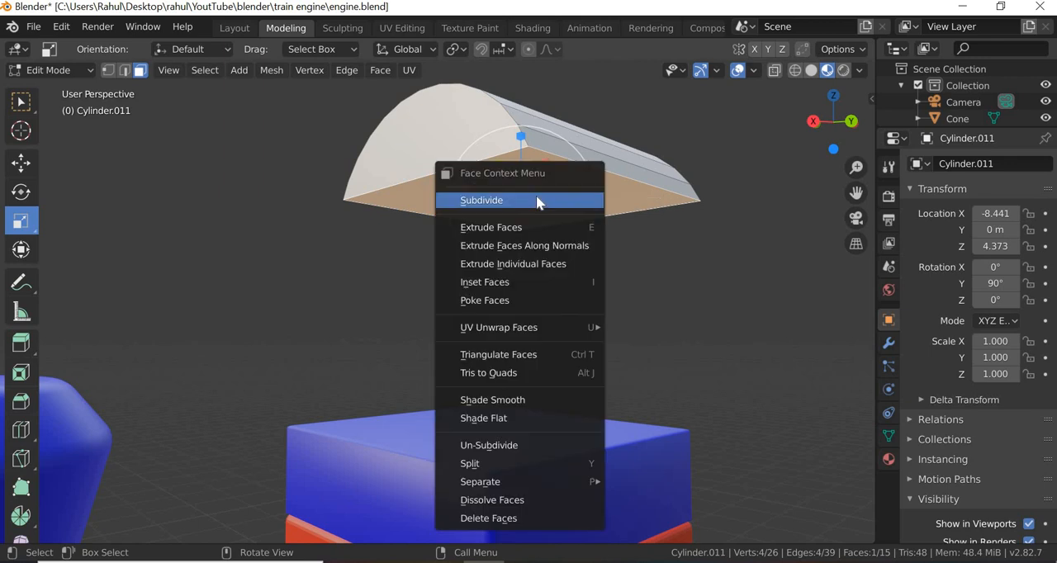
pyautogui.click(496, 235)
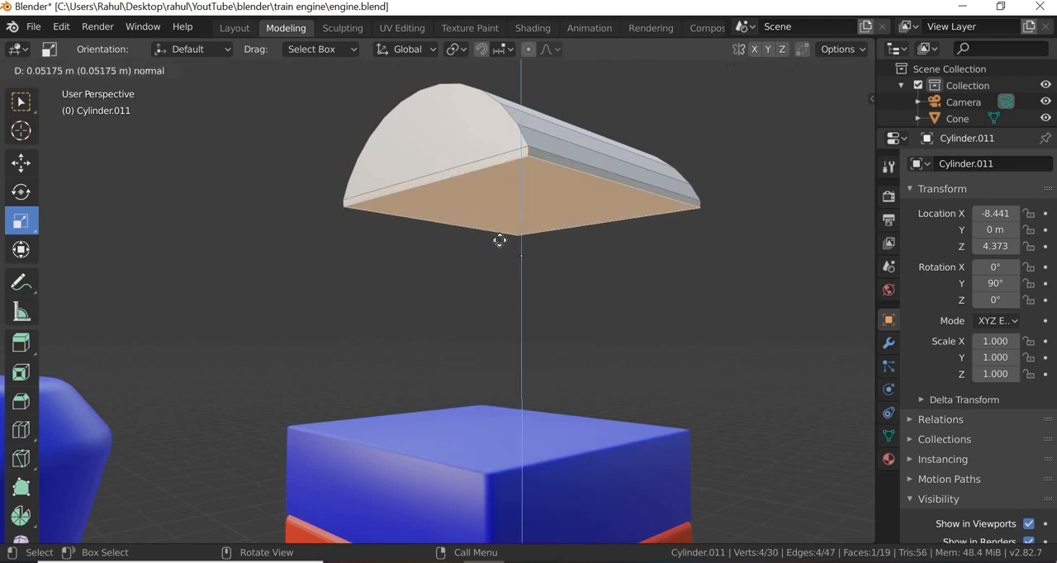
pyautogui.click(791, 334)
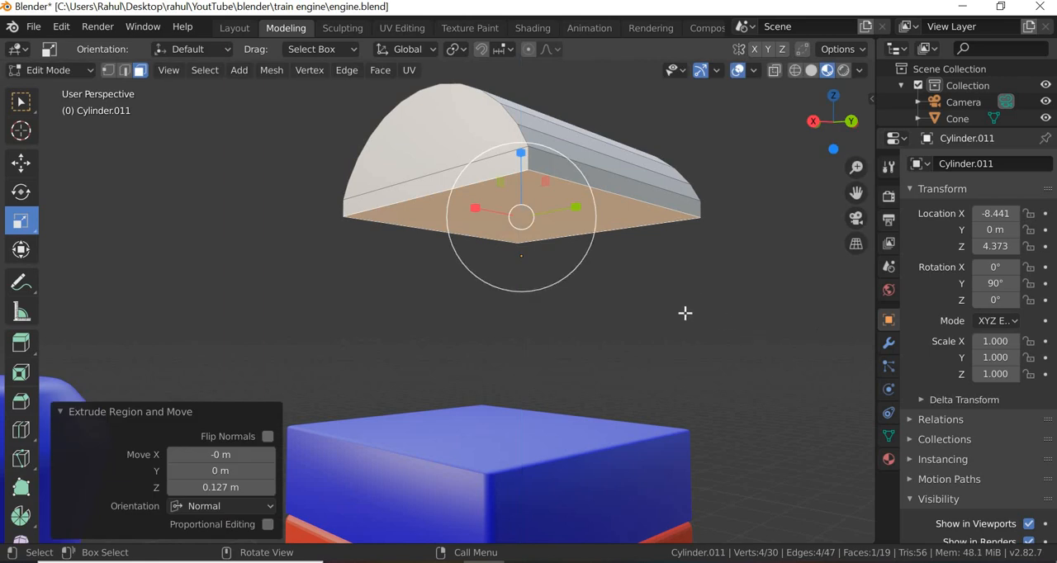
# - In edge selection, clear the selection and select the outline edges visible at both ends of the roof piece
pyautogui.moveTo(679, 334)
pyautogui.mouseDown(button='middle')
pyautogui.moveTo(685, 306)
pyautogui.moveTo(664, 338)
pyautogui.moveTo(689, 337)
pyautogui.mouseUp(button='middle')
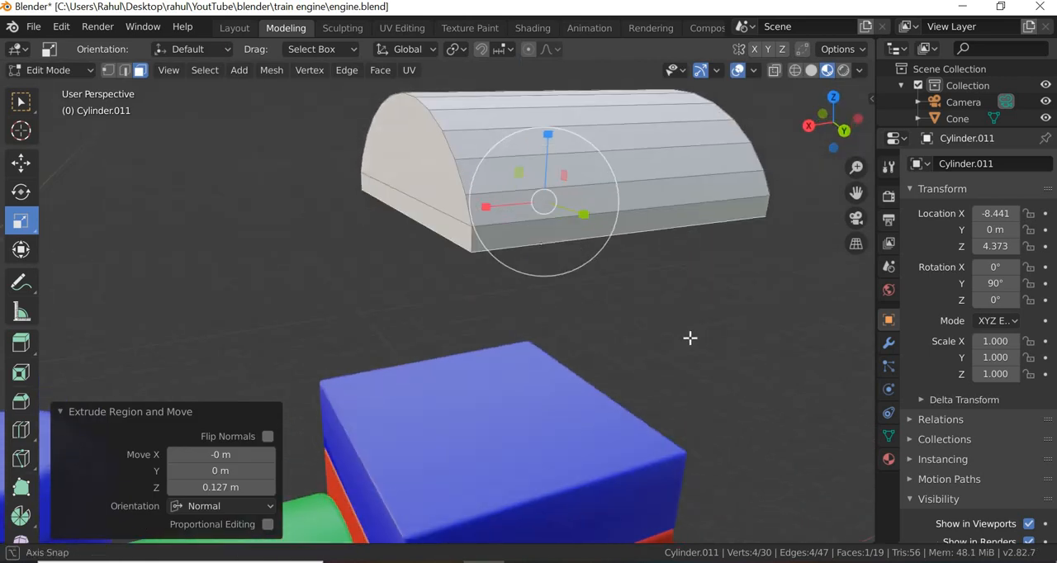
pyautogui.click(125, 70)
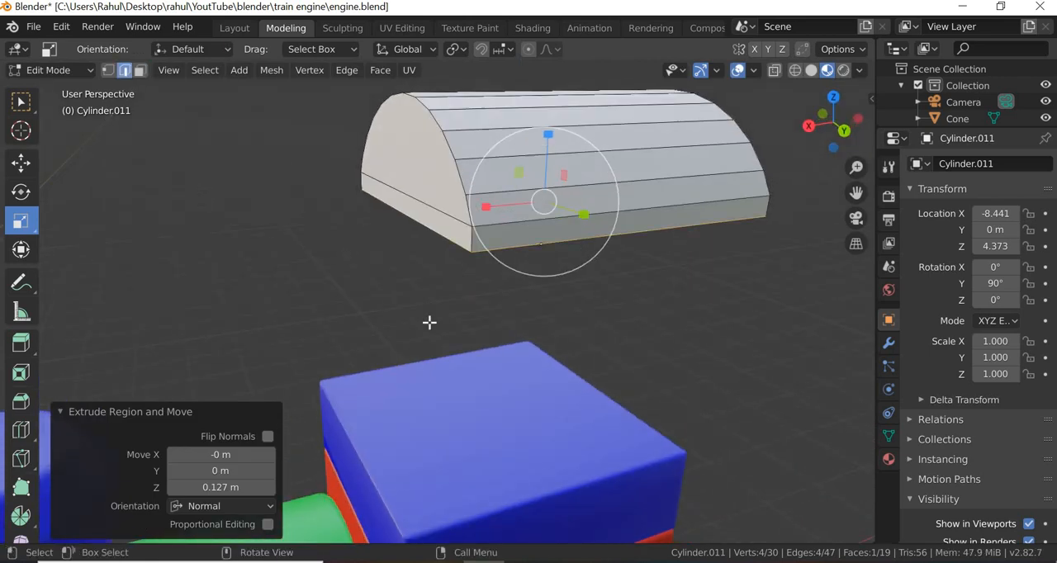
pyautogui.click(464, 261)
pyautogui.moveTo(489, 295); pyautogui.dragTo(366, 151, button='middle')
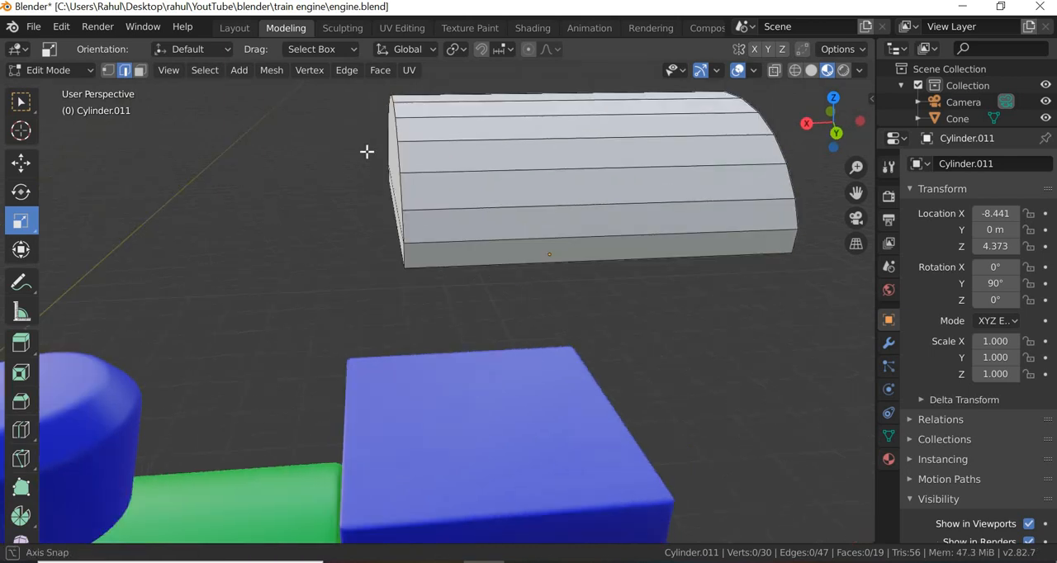
pyautogui.moveTo(338, 84); pyautogui.dragTo(482, 304)
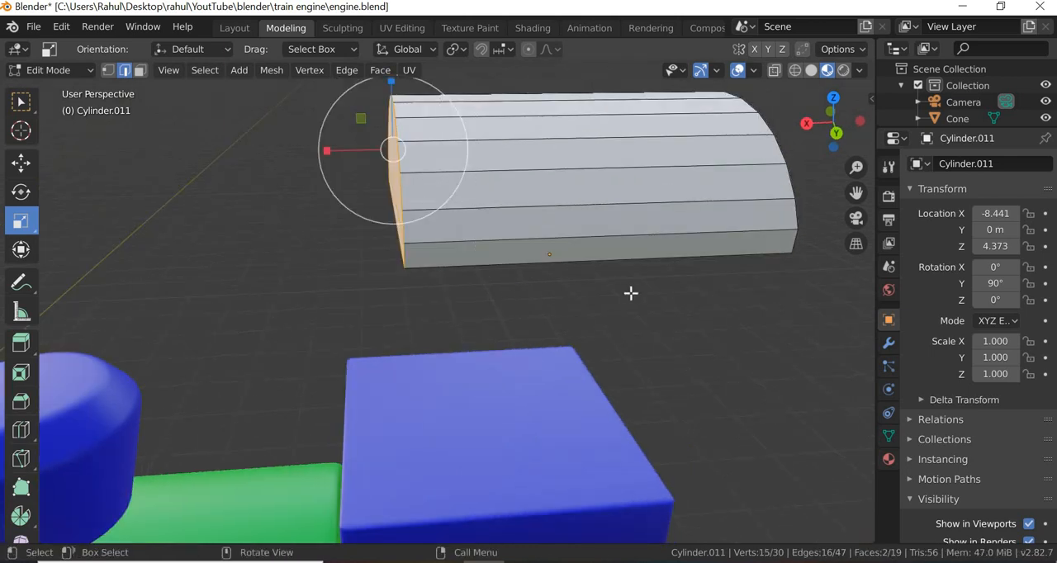
pyautogui.moveTo(631, 292); pyautogui.dragTo(677, 123, button='middle')
pyautogui.moveTo(629, 99); pyautogui.dragTo(660, 321)
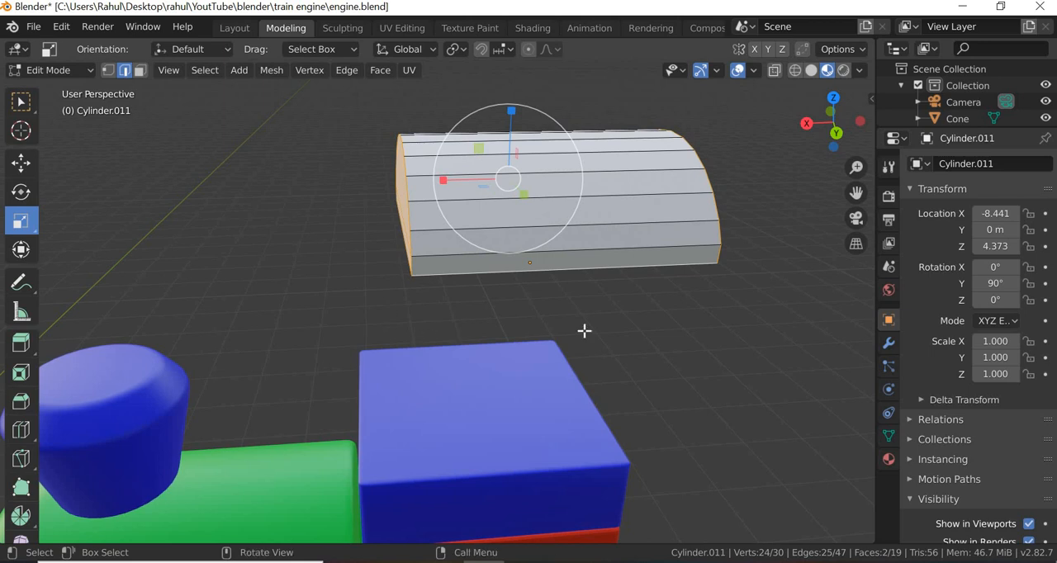
# - In wireframe shading, add the missing end and base edges to the selection and deselect the horizontal seam edge across each end
pyautogui.moveTo(586, 331)
pyautogui.mouseDown(button='middle')
pyautogui.moveTo(592, 309)
pyautogui.moveTo(415, 271)
pyautogui.moveTo(434, 302)
pyautogui.moveTo(793, 87)
pyautogui.mouseUp(button='middle')
pyautogui.click(794, 71)
pyautogui.scroll(-1, 580, 284)
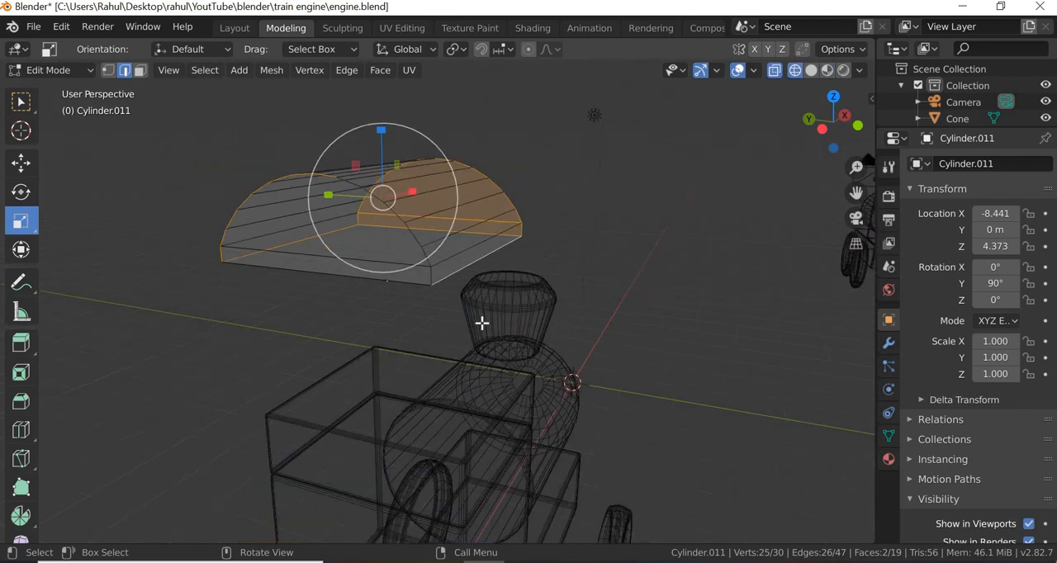
pyautogui.moveTo(482, 323); pyautogui.dragTo(424, 318, button='middle')
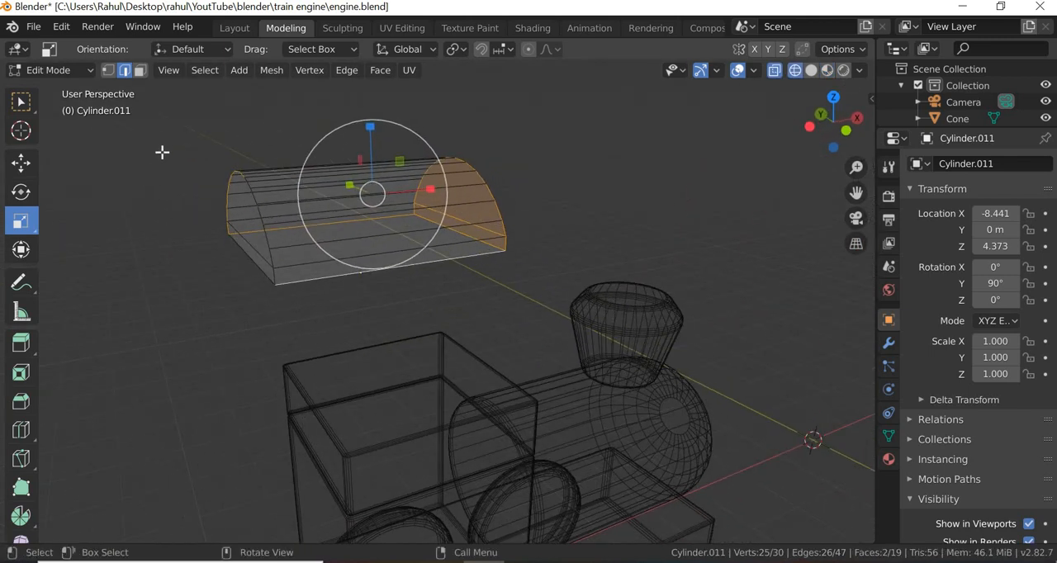
pyautogui.keyDown('shift'); pyautogui.moveTo(165, 147); pyautogui.dragTo(379, 342); pyautogui.keyUp('shift')
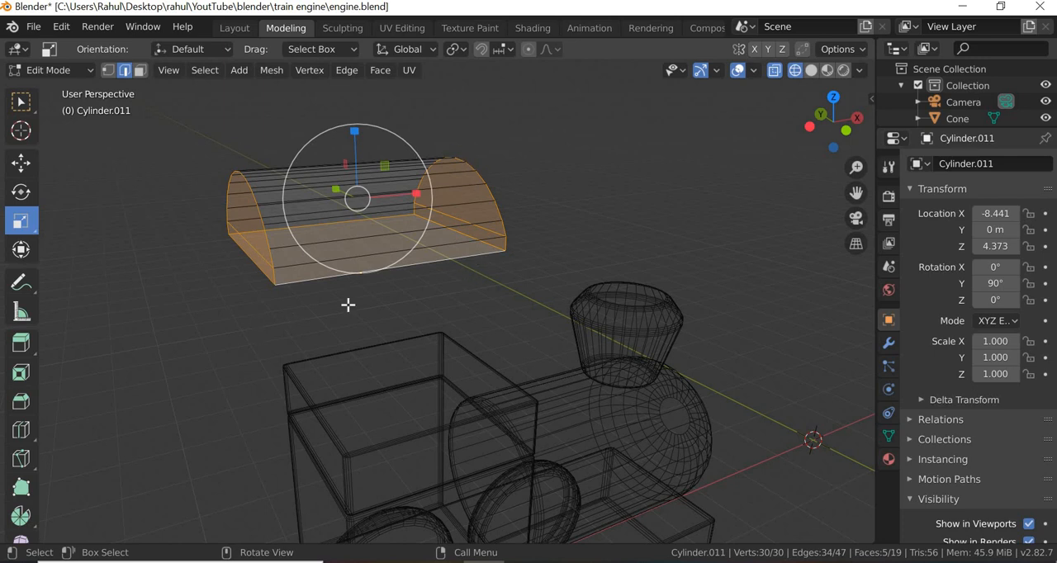
pyautogui.keyDown('shift'); pyautogui.click(260, 257); pyautogui.keyUp('shift')
pyautogui.moveTo(514, 274); pyautogui.dragTo(455, 264, button='middle')
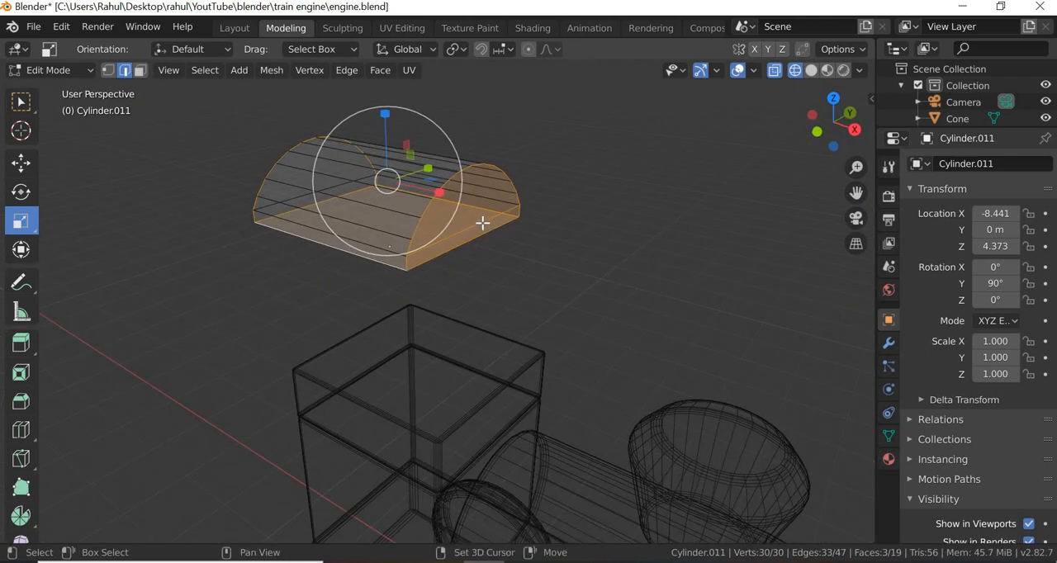
pyautogui.keyDown('shift'); pyautogui.click(475, 226); pyautogui.keyUp('shift')
pyautogui.moveTo(466, 318); pyautogui.dragTo(362, 330, button='middle')
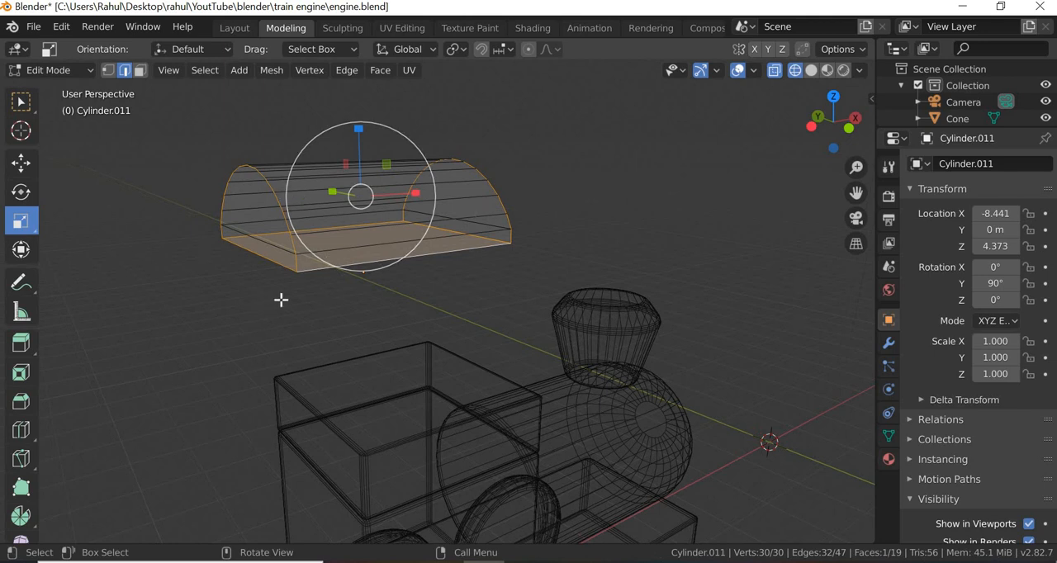
# - Bevel the selected roof edges with an offset of 0.05 m and 4 segments
pyautogui.rightClick(296, 272)
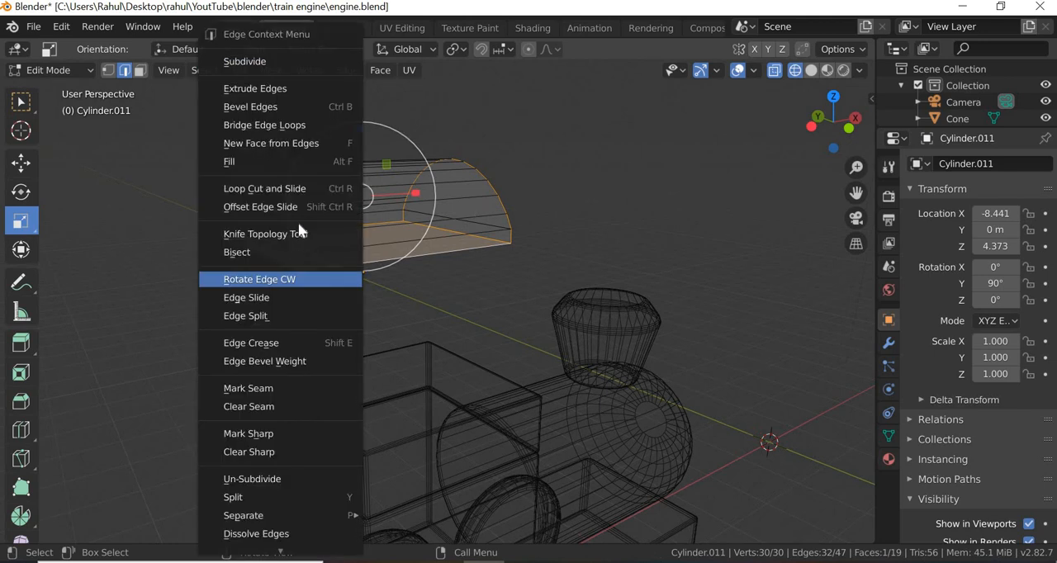
pyautogui.click(281, 106)
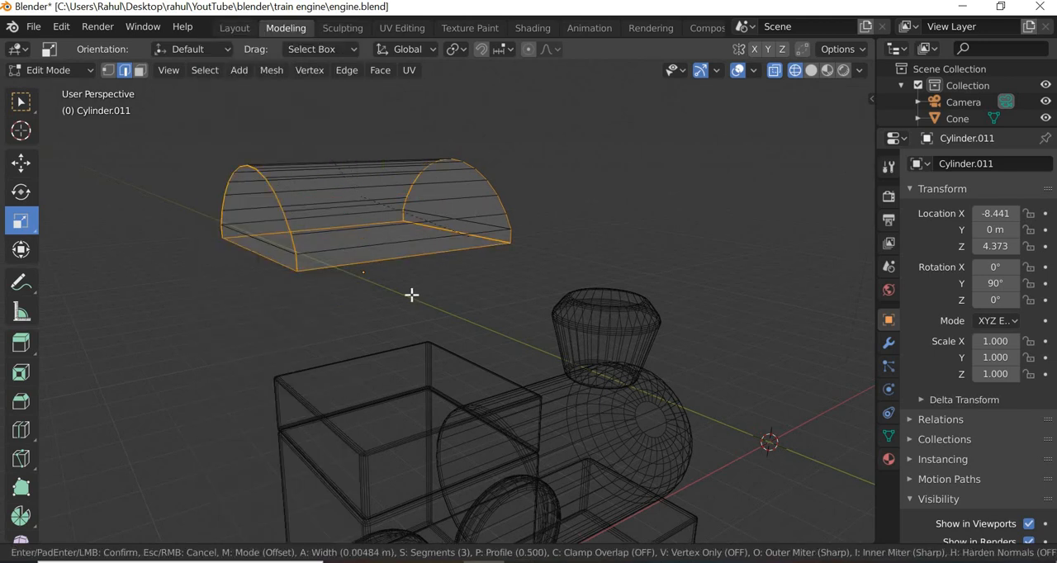
pyautogui.click(453, 287)
pyautogui.click(213, 259)
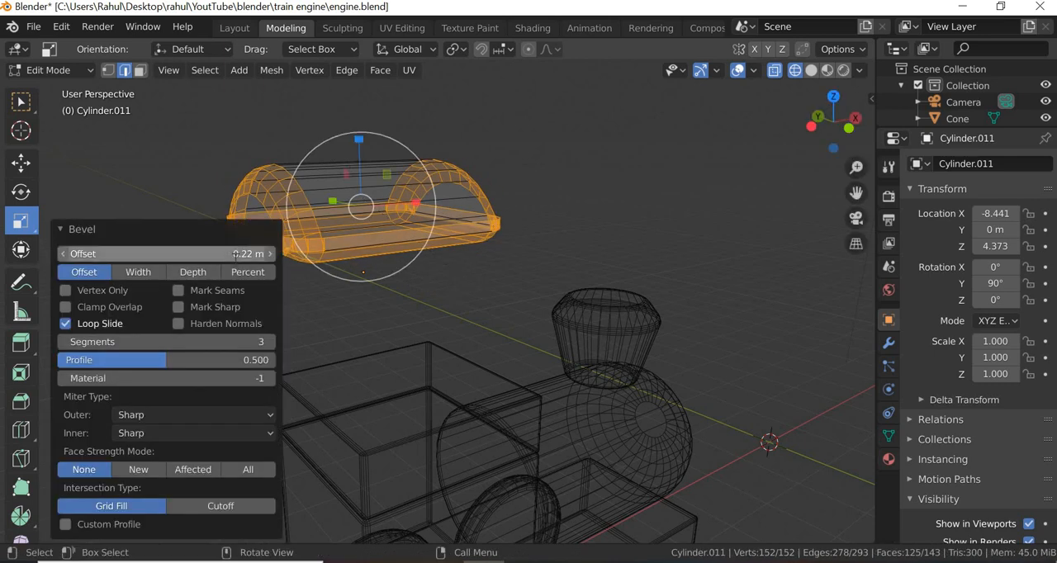
pyautogui.hotkey('ctrl', 'a')
pyautogui.press('BackSpace')
pyautogui.write('.0')
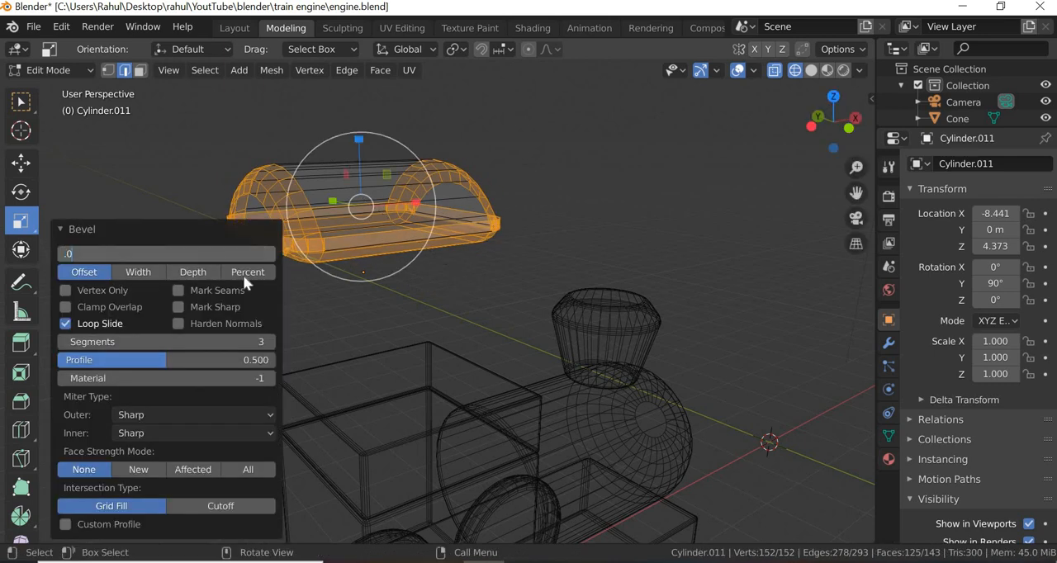
pyautogui.write('5')
pyautogui.press('Return')
pyautogui.click(252, 341)
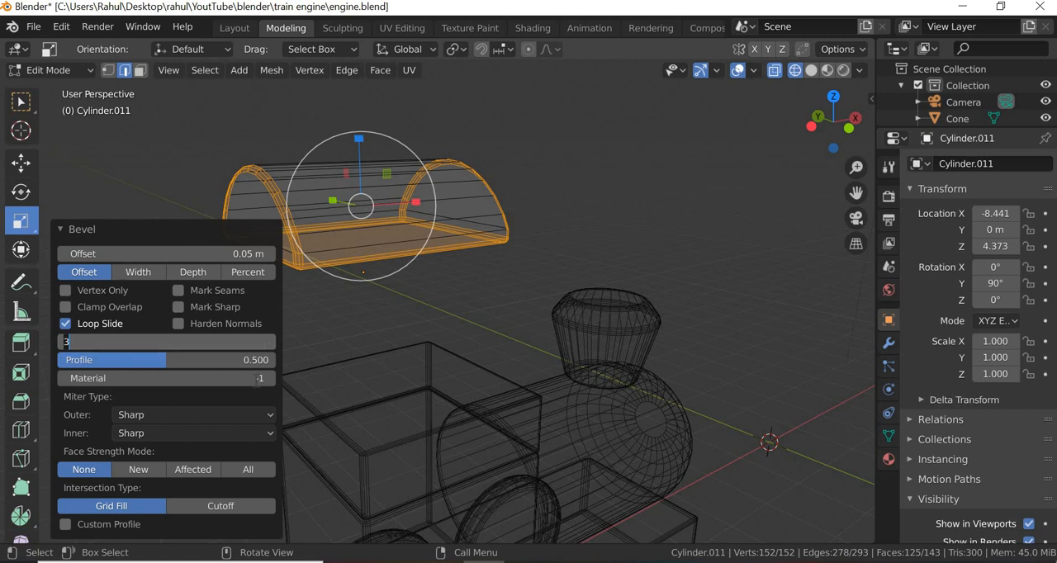
pyautogui.write('4')
pyautogui.press('Return')
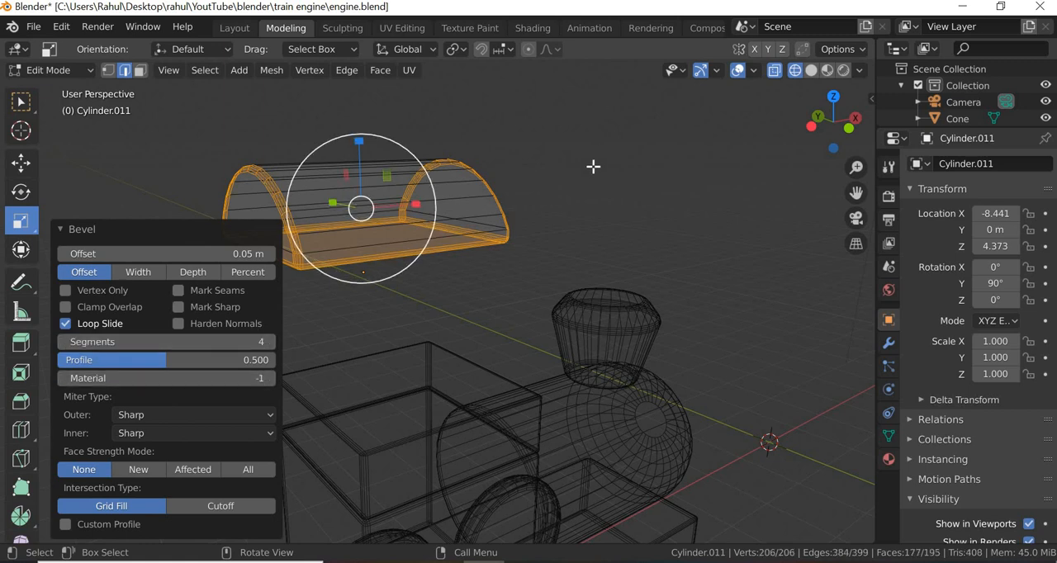
# - Clear the edge selection and switch back to material preview shading
pyautogui.click(618, 227)
pyautogui.moveTo(418, 292); pyautogui.dragTo(821, 71, button='middle')
pyautogui.click(826, 71)
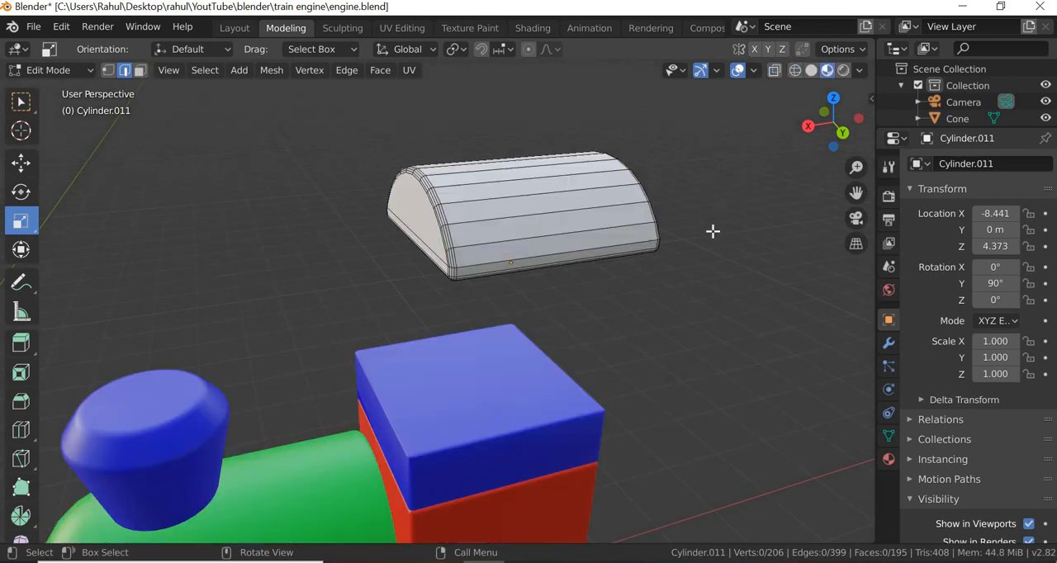
pyautogui.scroll(-3, 693, 267)
# - Return to Object Mode and assign the existing yellow Material.001 to the roof piece
pyautogui.click(888, 461)
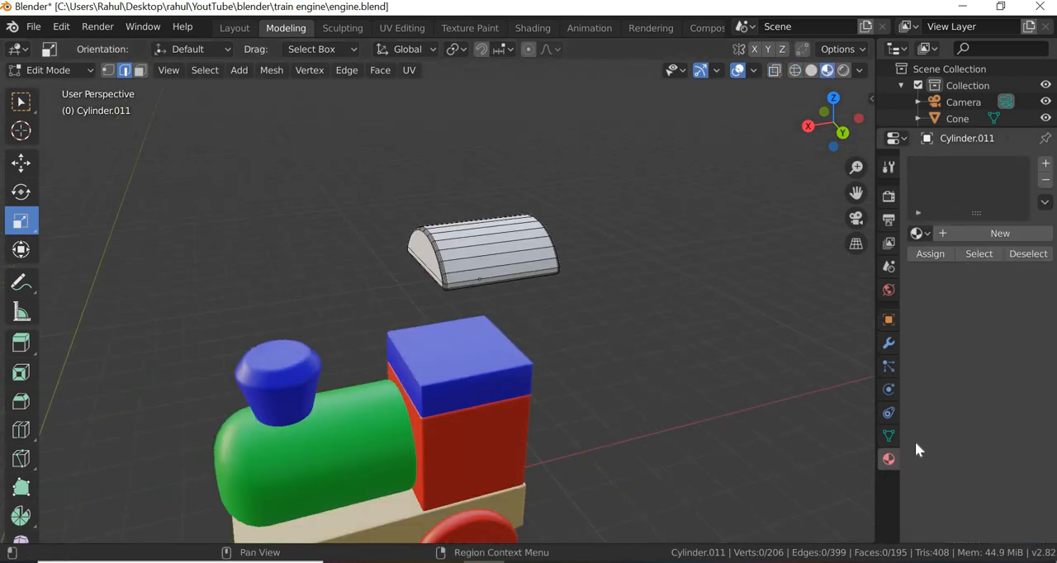
pyautogui.click(92, 69)
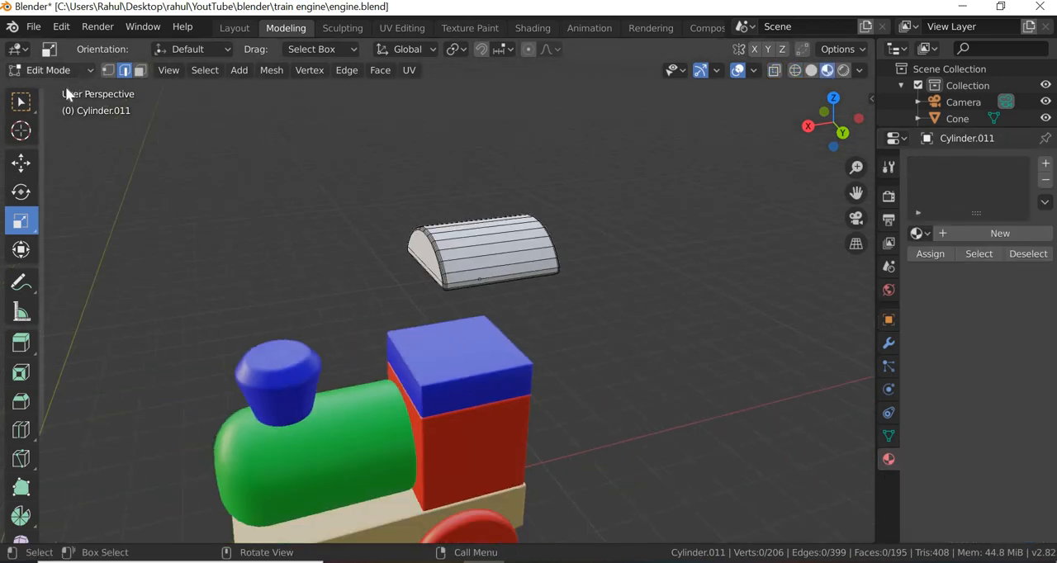
pyautogui.click(66, 88)
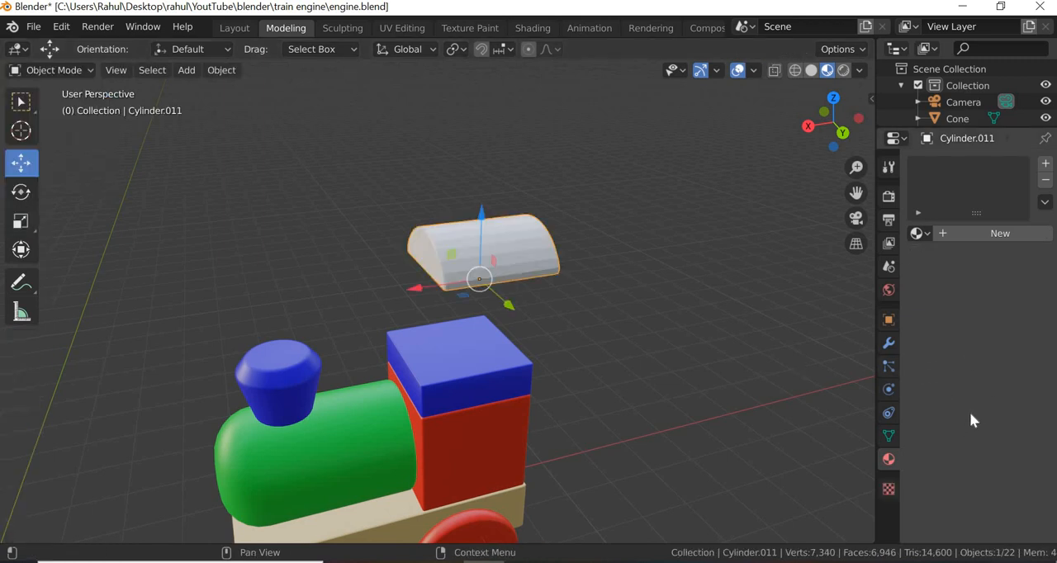
pyautogui.click(918, 234)
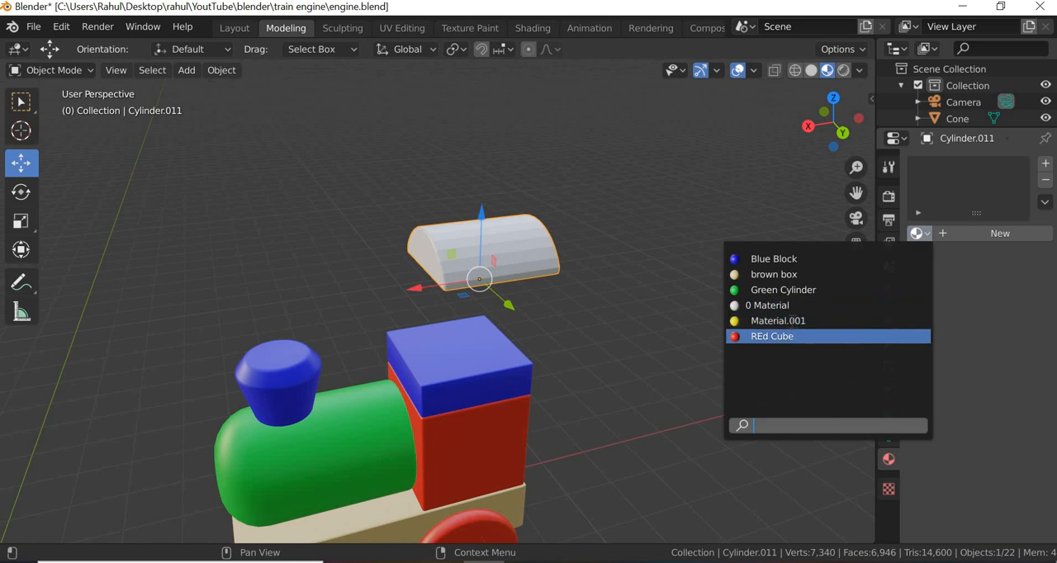
pyautogui.click(793, 322)
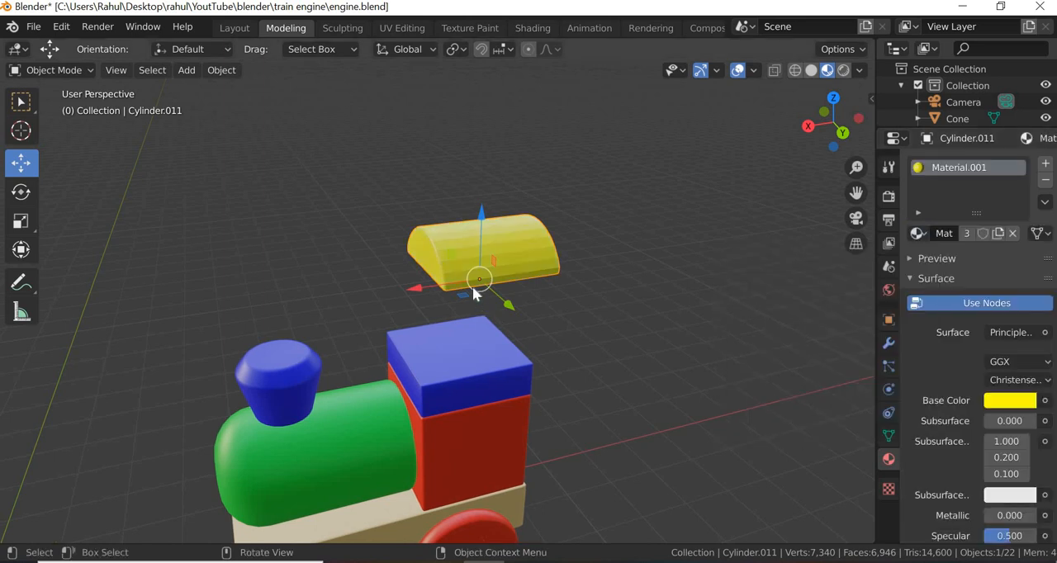
# - Lower the yellow roof onto the cab's blue block and shift it 0.4 m along X
pyautogui.moveTo(481, 213); pyautogui.dragTo(436, 437)
pyautogui.moveTo(446, 431); pyautogui.dragTo(479, 439, button='middle')
pyautogui.scroll(4, 479, 438)
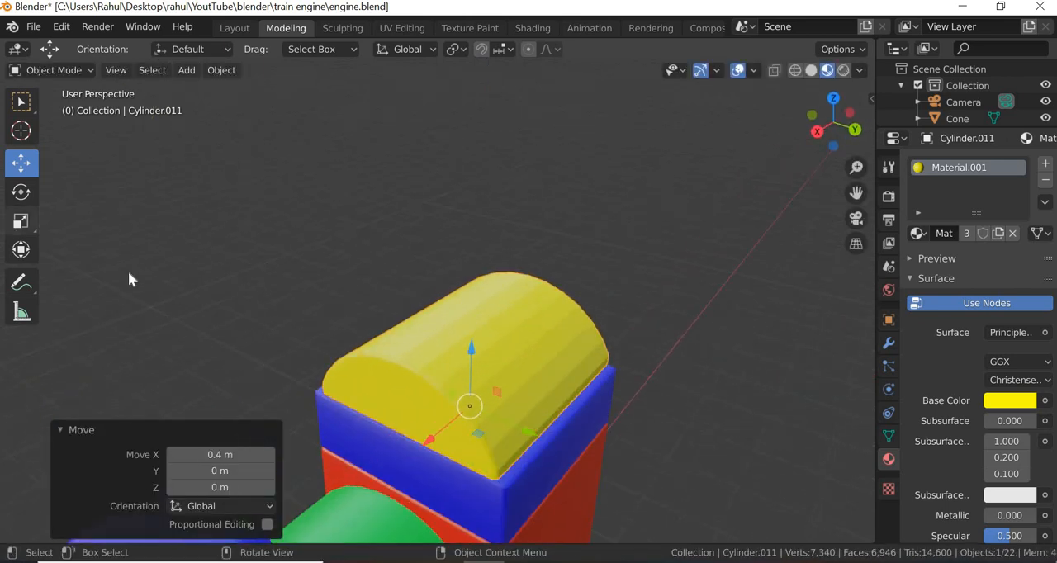
# - Widen the roof along Y and scale it by about 1.118 along X so that it overhangs the cab
pyautogui.click(22, 221)
pyautogui.moveTo(524, 437); pyautogui.dragTo(430, 449)
pyautogui.moveTo(536, 431); pyautogui.dragTo(579, 215, button='middle')
pyautogui.keyDown('shift'); pyautogui.moveTo(568, 434); pyautogui.dragTo(576, 317, button='middle'); pyautogui.keyUp('shift')
pyautogui.scroll(-2, 507, 338)
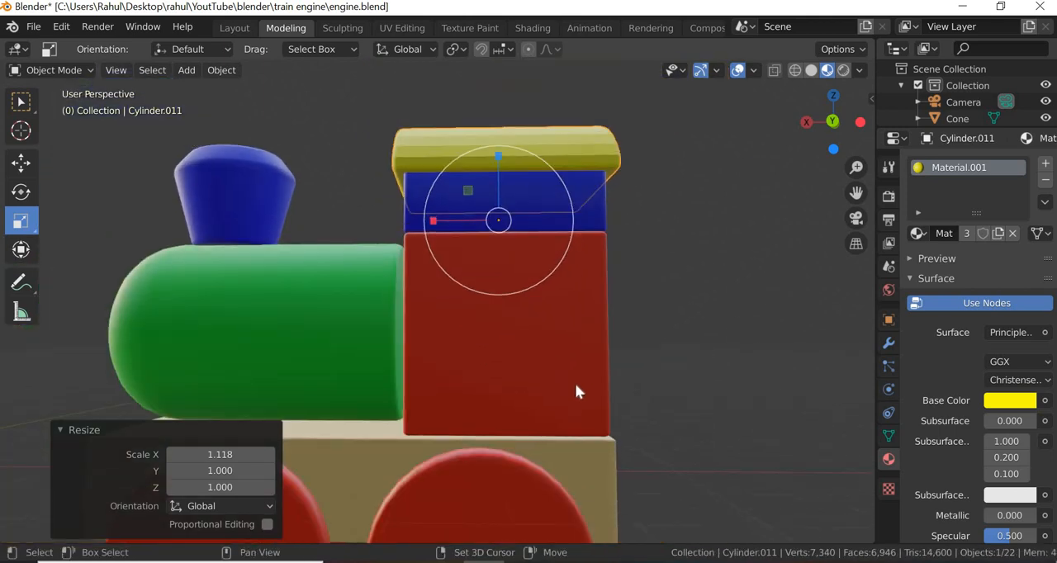
pyautogui.moveTo(575, 392); pyautogui.dragTo(477, 361, button='middle')
pyautogui.moveTo(486, 425); pyautogui.dragTo(485, 408, button='middle')
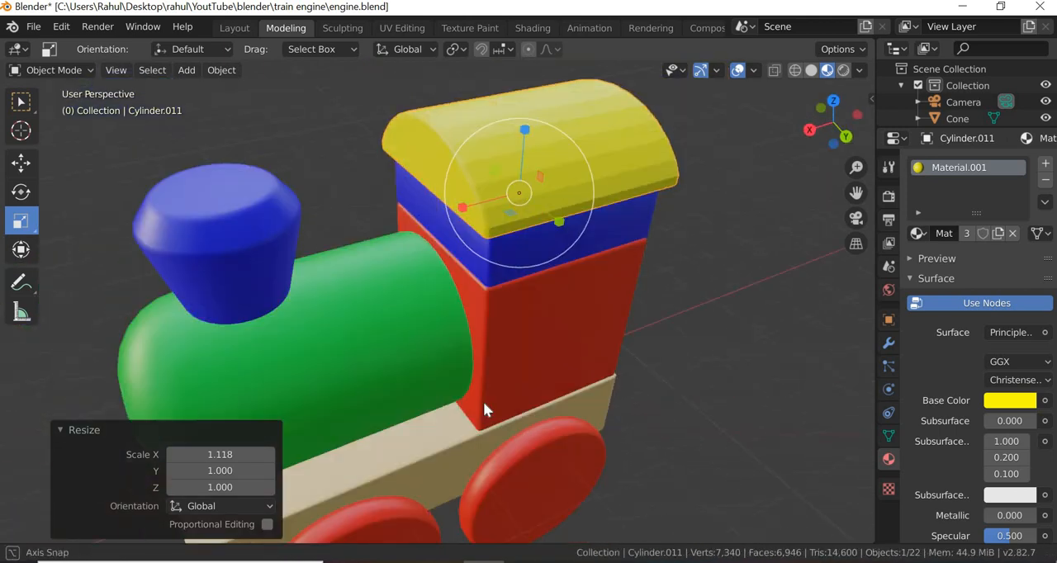
# - Shade the yellow cab roof smooth
pyautogui.scroll(-3, 483, 401)
pyautogui.rightClick(508, 208)
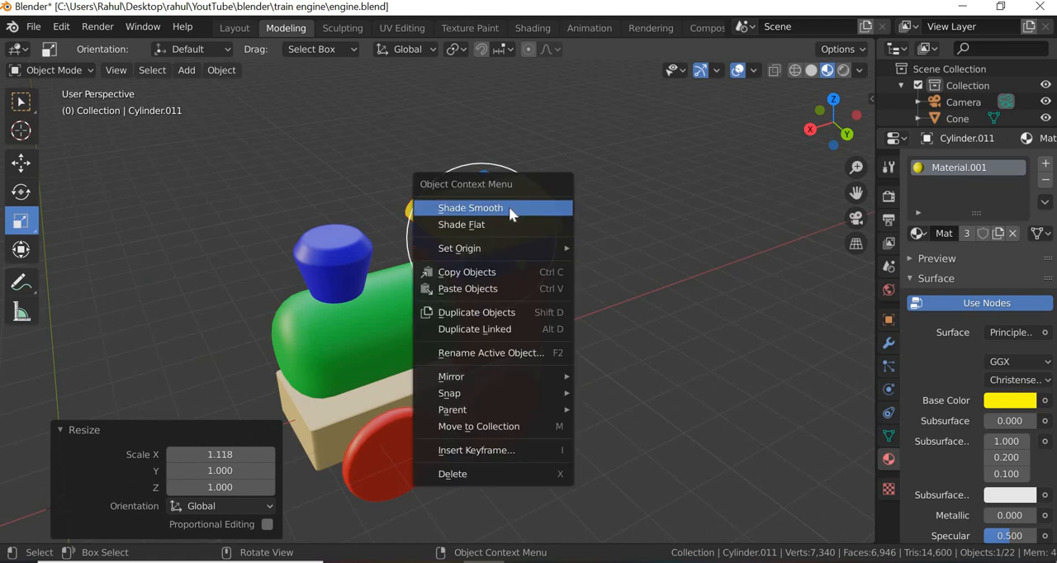
pyautogui.click(509, 208)
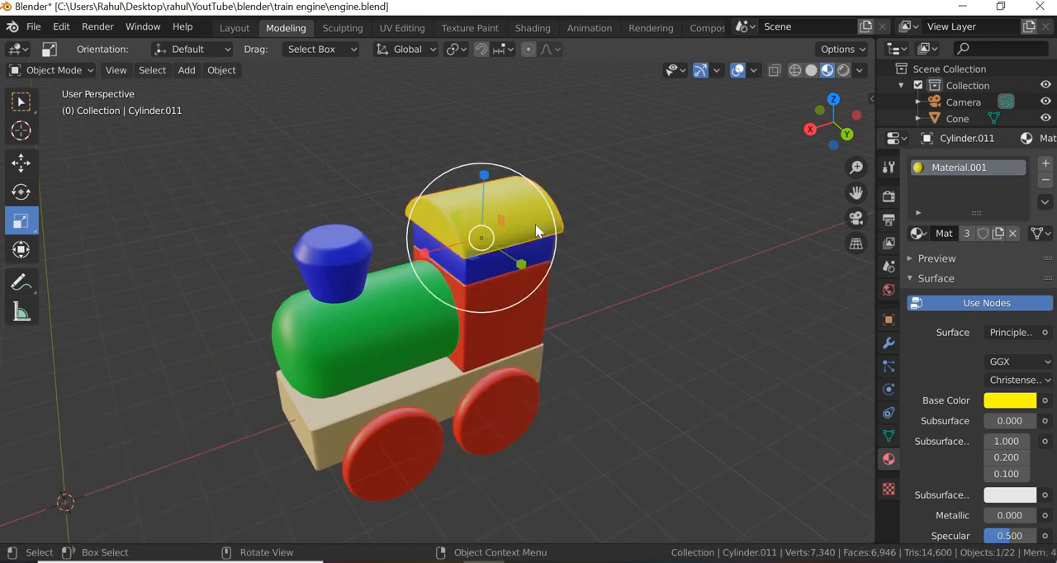
# - Open the roof's mesh data properties, expand its Auto Smooth settings, and deselect the roof
pyautogui.click(889, 435)
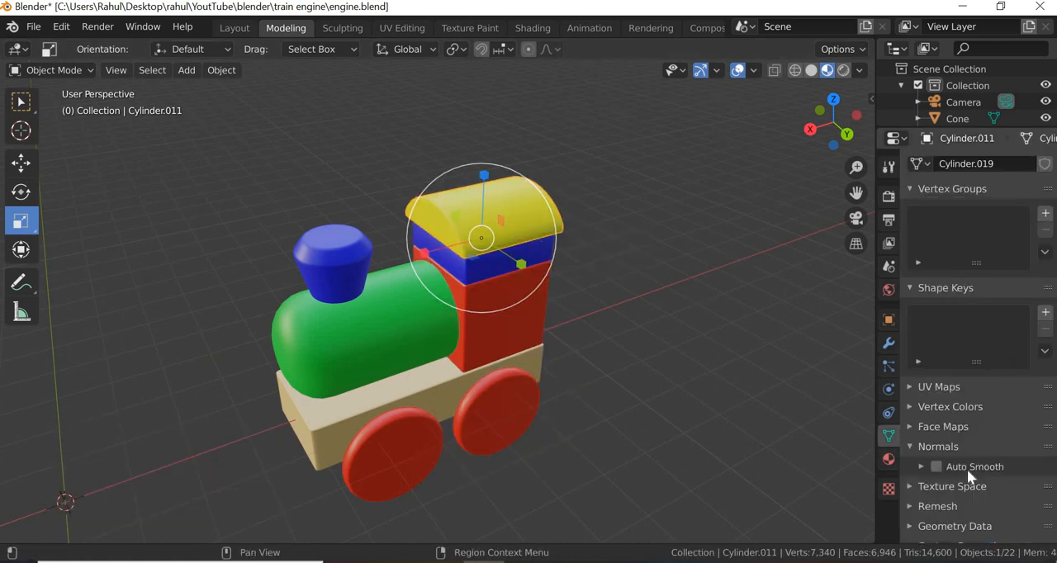
pyautogui.click(576, 410)
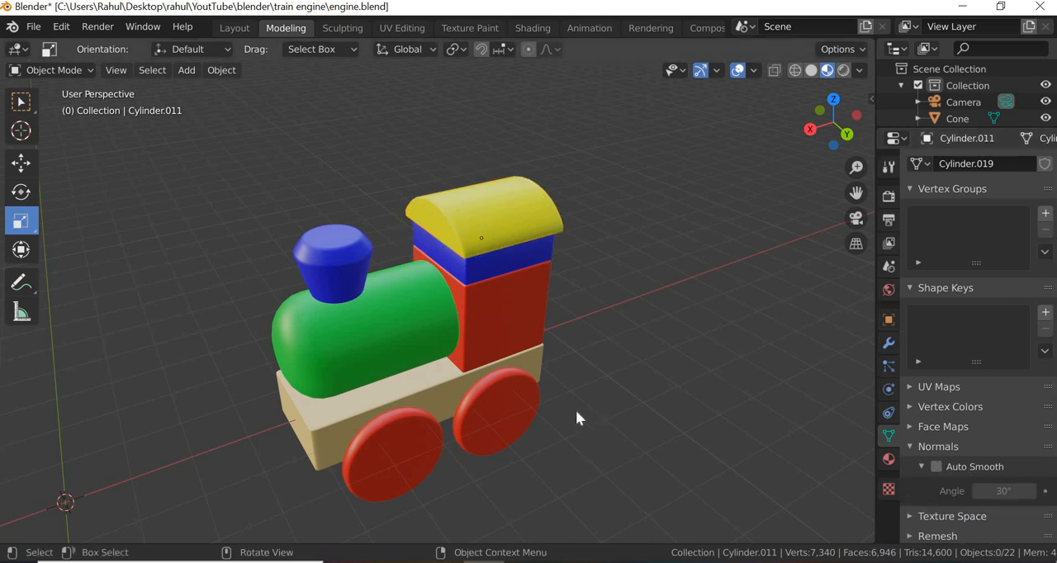
# - Move the two detached wheels on the engine's far side 0.43 m along Y against the wooden base and deselect them
pyautogui.moveTo(575, 410); pyautogui.dragTo(604, 418, button='middle')
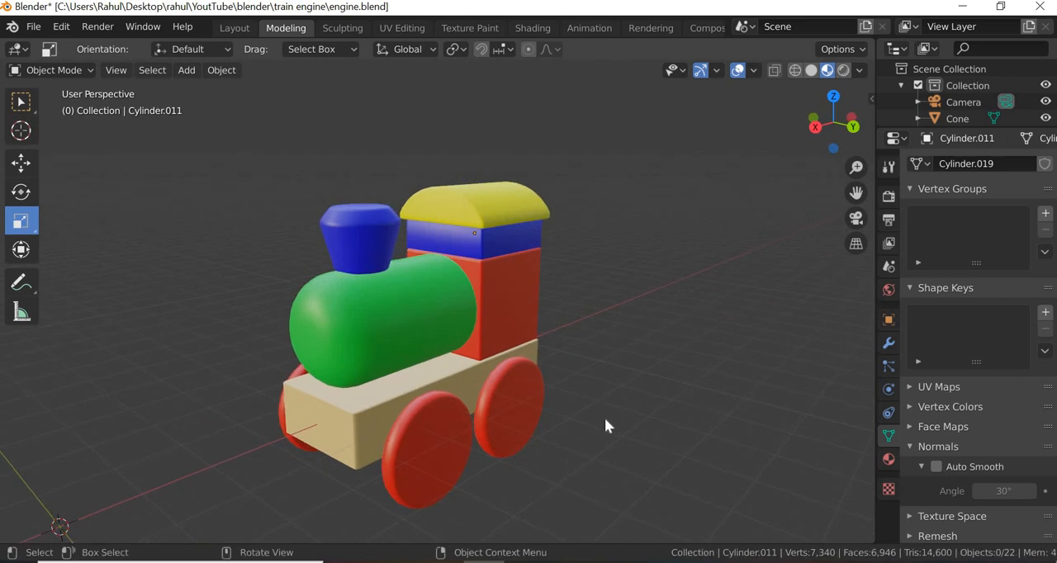
pyautogui.moveTo(695, 408); pyautogui.dragTo(611, 404, button='middle')
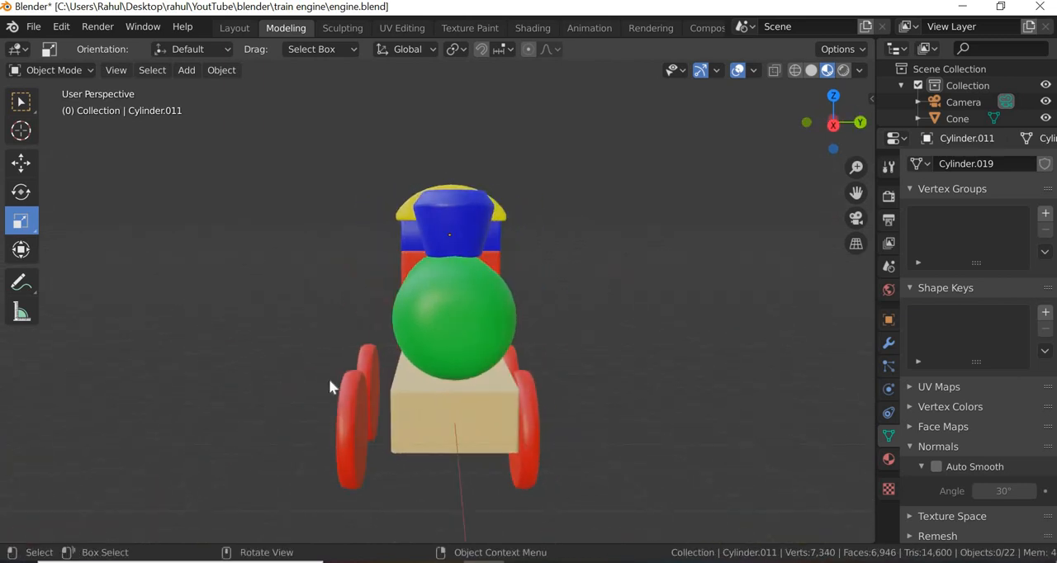
pyautogui.moveTo(288, 348); pyautogui.dragTo(444, 408)
pyautogui.click(21, 163)
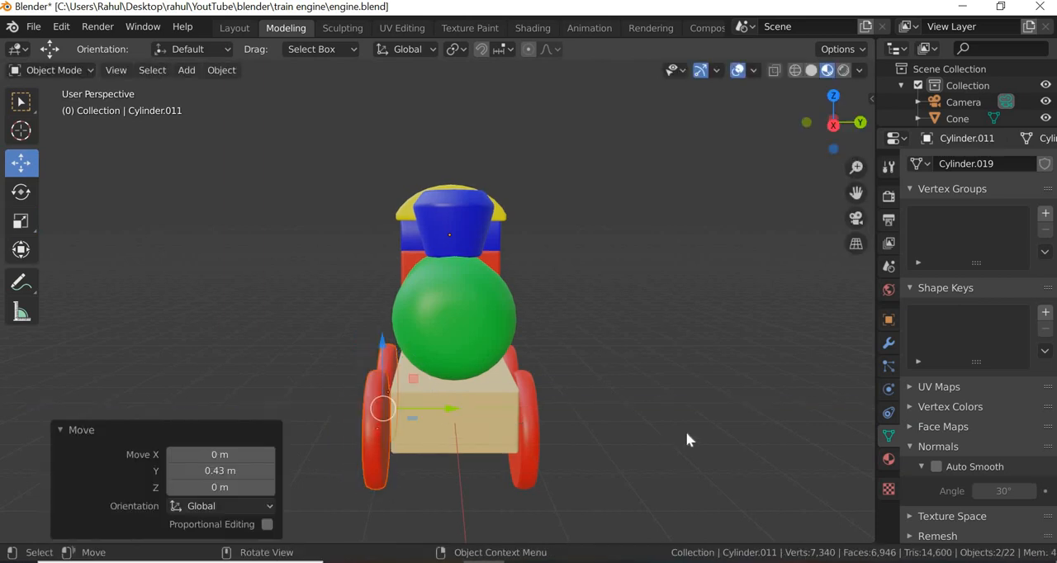
pyautogui.click(582, 456)
pyautogui.moveTo(583, 456); pyautogui.dragTo(450, 429, button='middle')
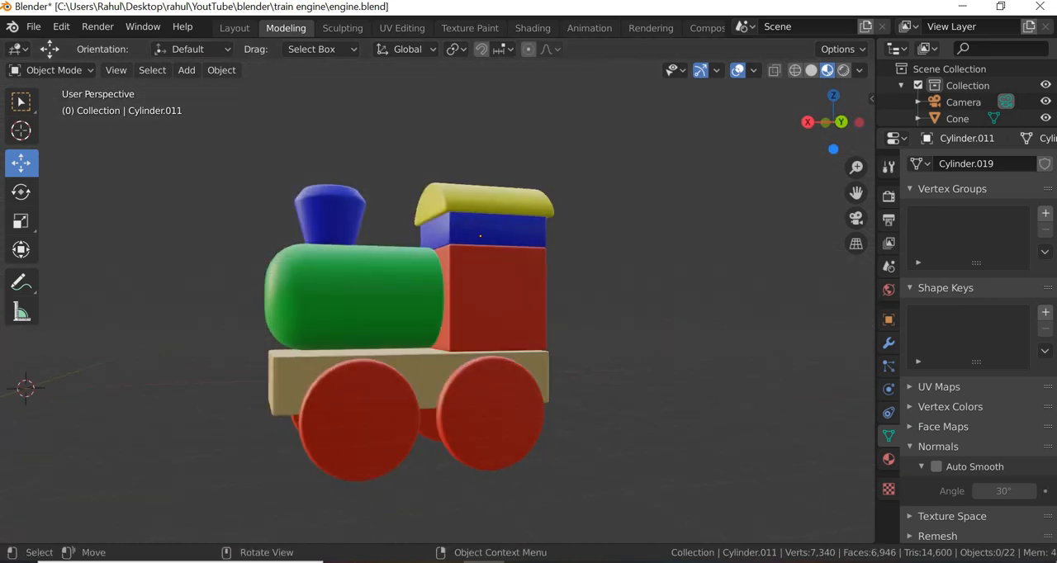
# - Compare the engine with engine reference.jpg in Photos, return to Blender and examine the finished model from several angles
pyautogui.hotkey('alt', 'Tab')
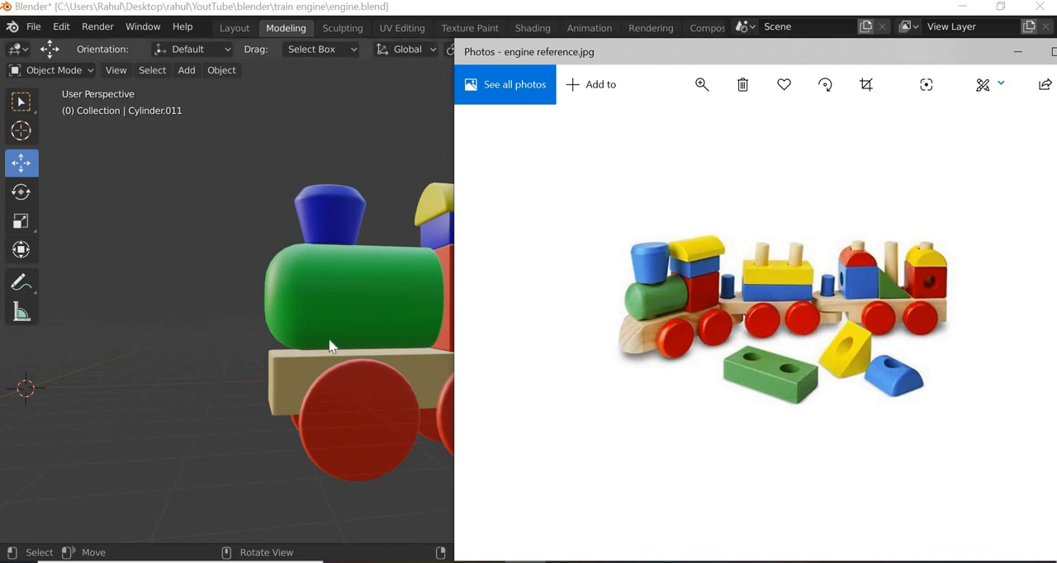
pyautogui.scroll(-4, 328, 346)
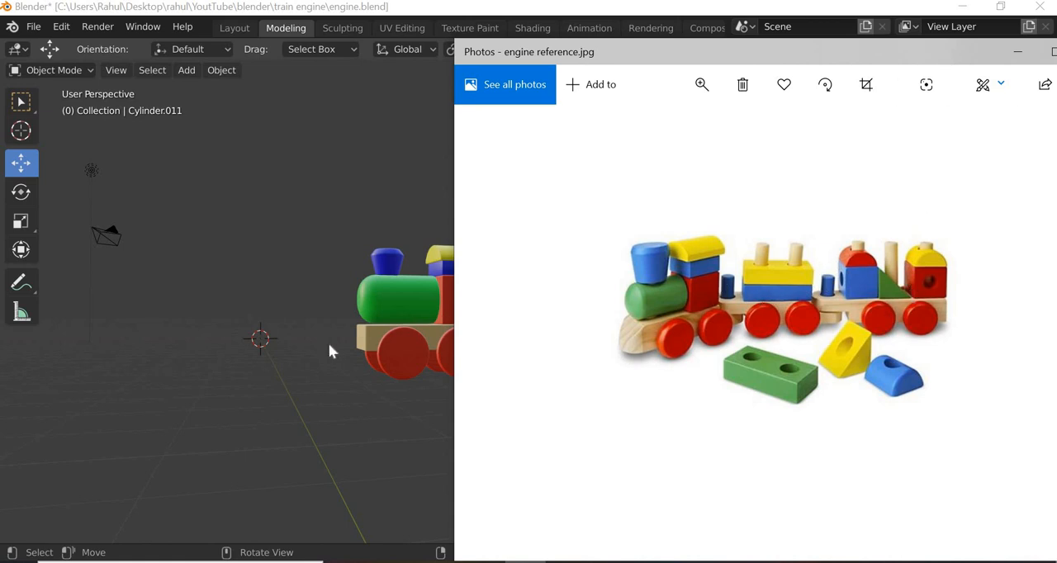
pyautogui.click(1028, 51)
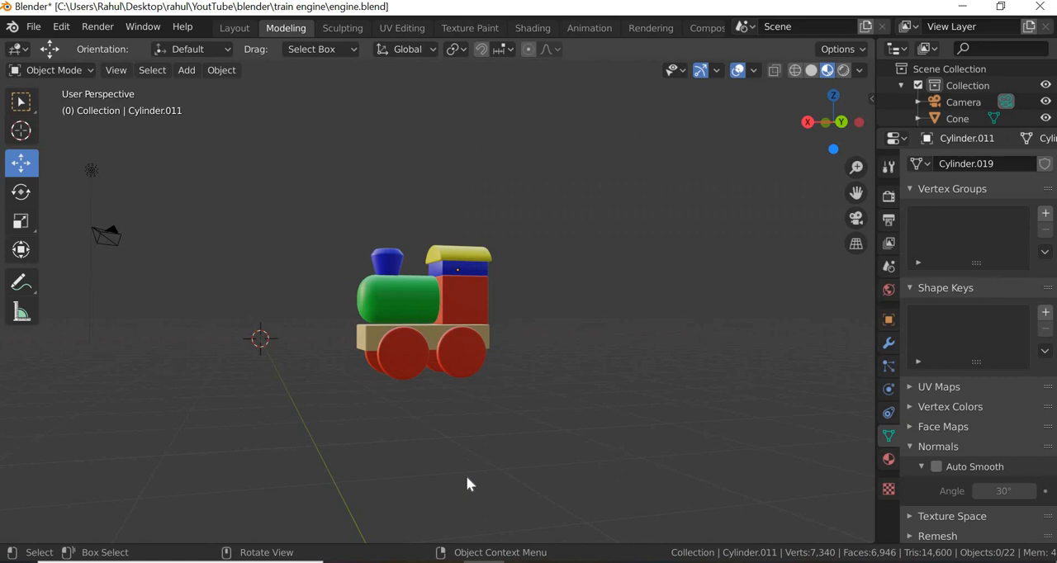
pyautogui.moveTo(466, 484); pyautogui.dragTo(484, 441, button='middle')
pyautogui.scroll(4, 479, 438)
pyautogui.moveTo(395, 440); pyautogui.dragTo(360, 433, button='middle')
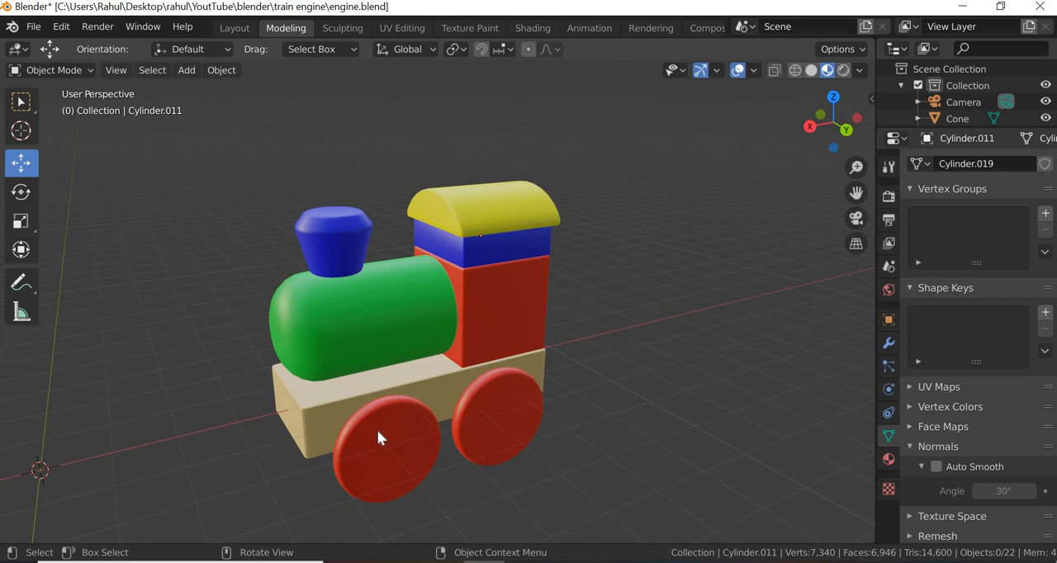
pyautogui.moveTo(496, 350); pyautogui.dragTo(488, 373, button='middle')
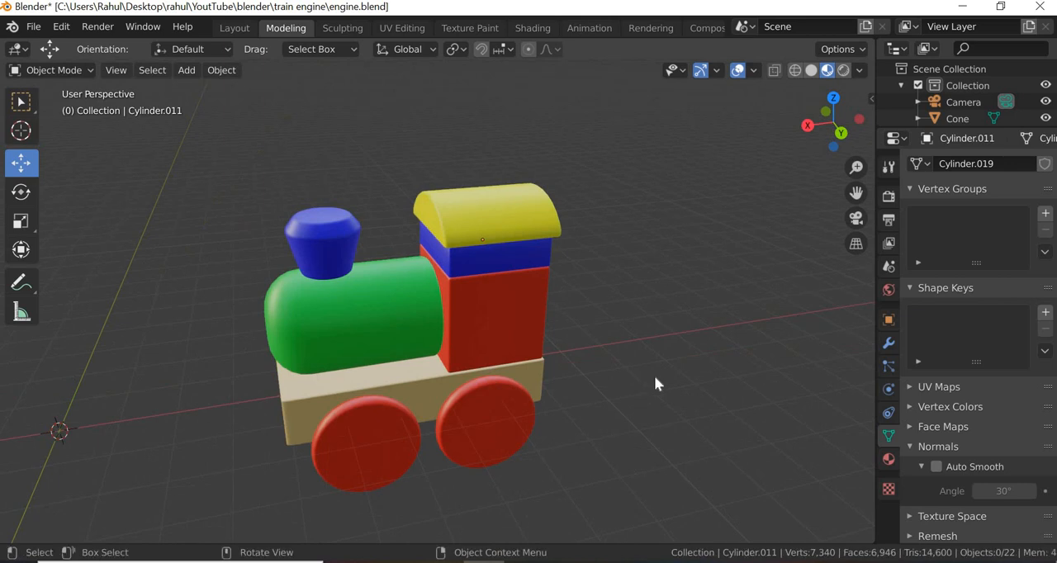